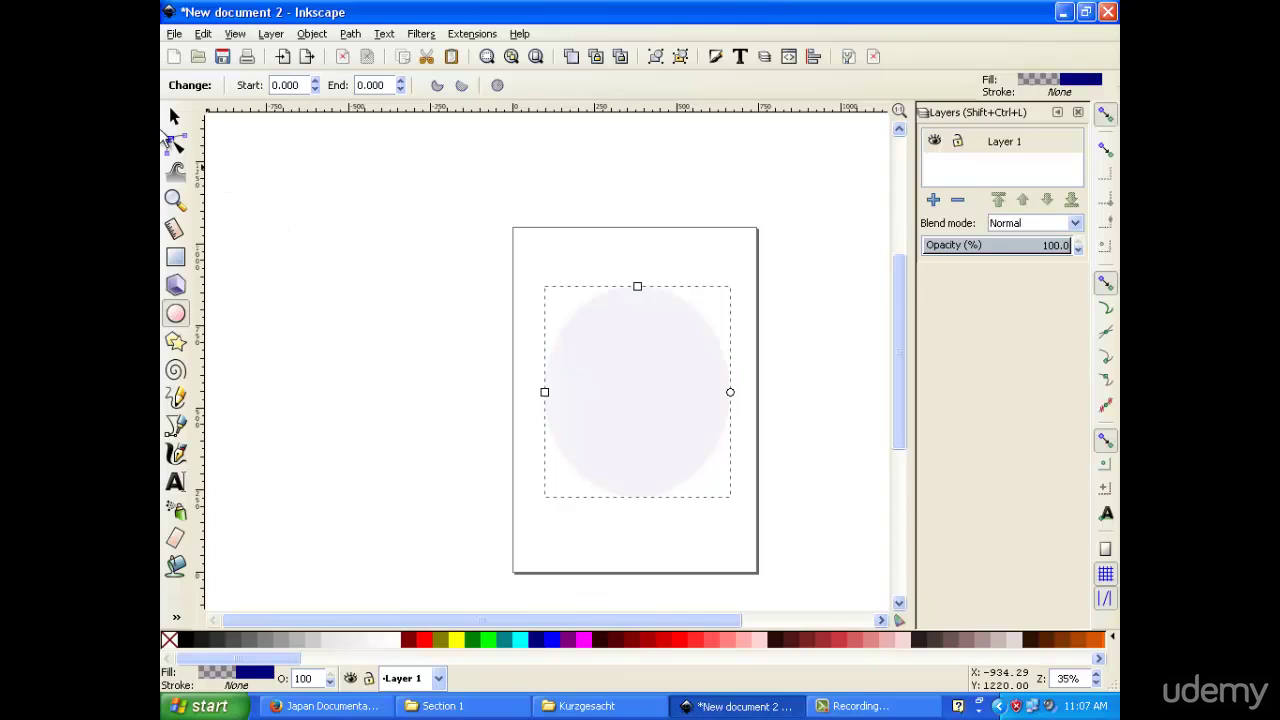
# Change the large ellipse's fill to a fully opaque flat black.
pyautogui.click(174, 116)
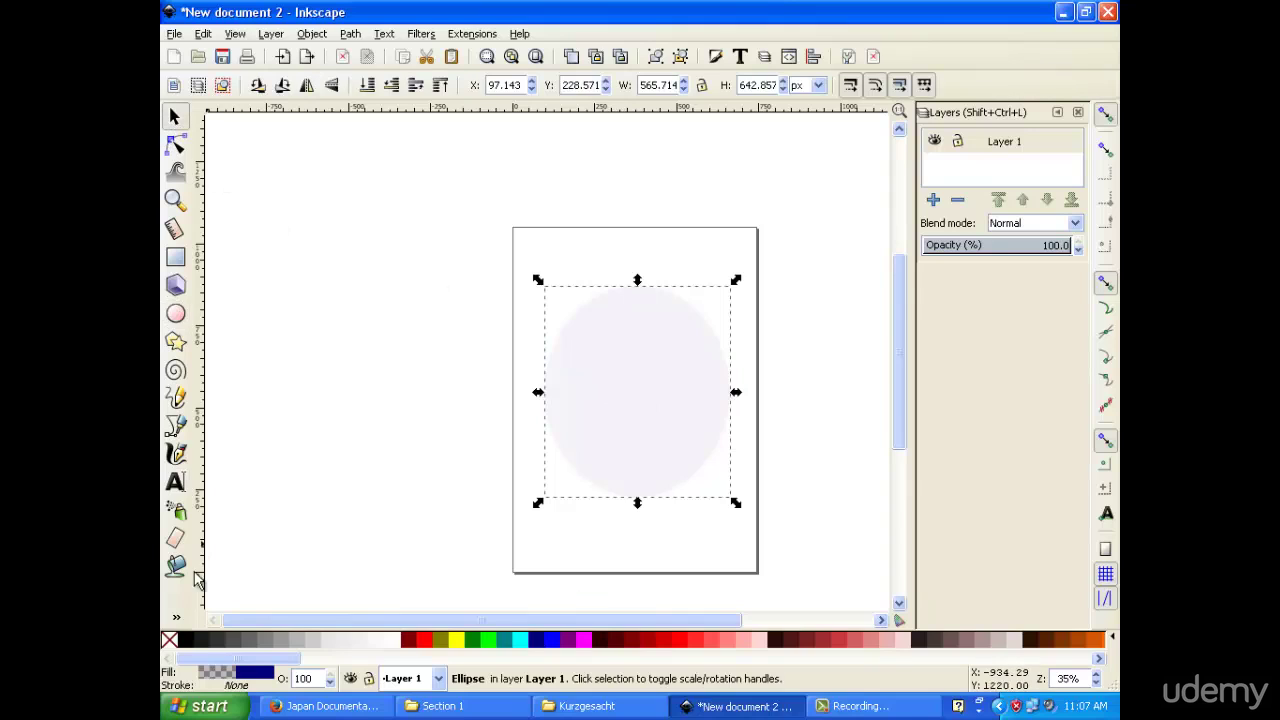
pyautogui.click(254, 674)
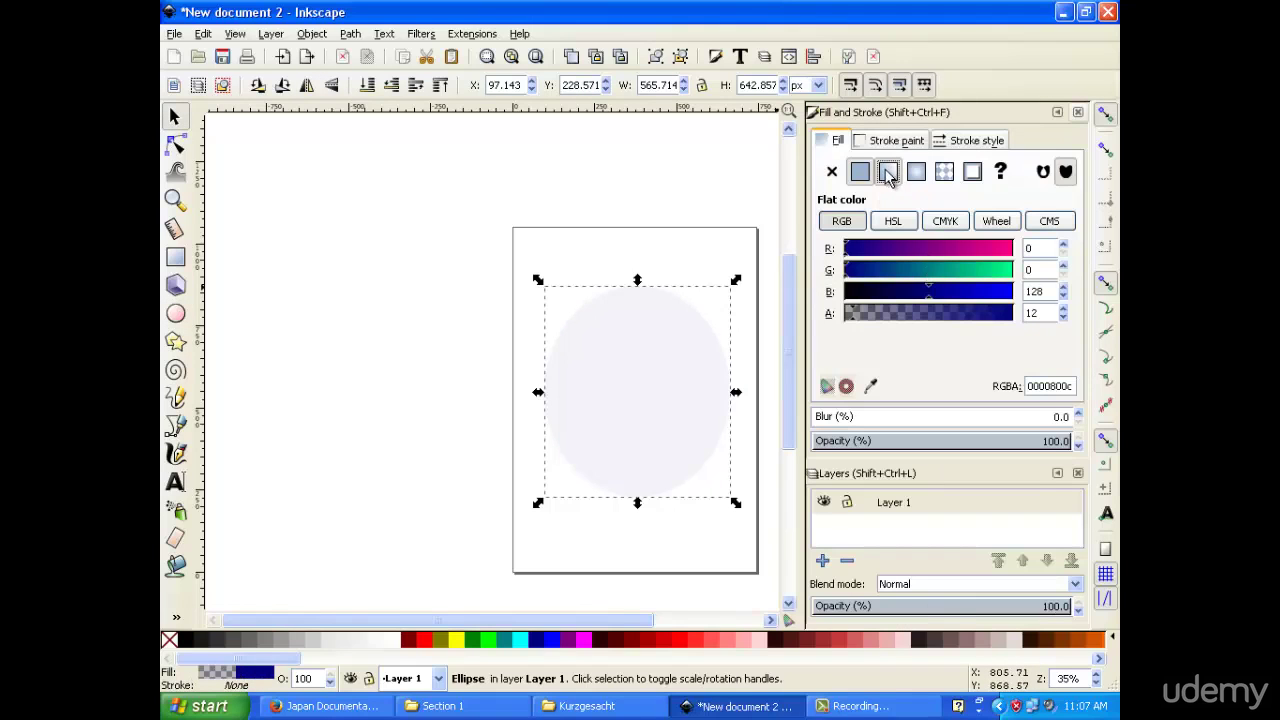
pyautogui.click(888, 172)
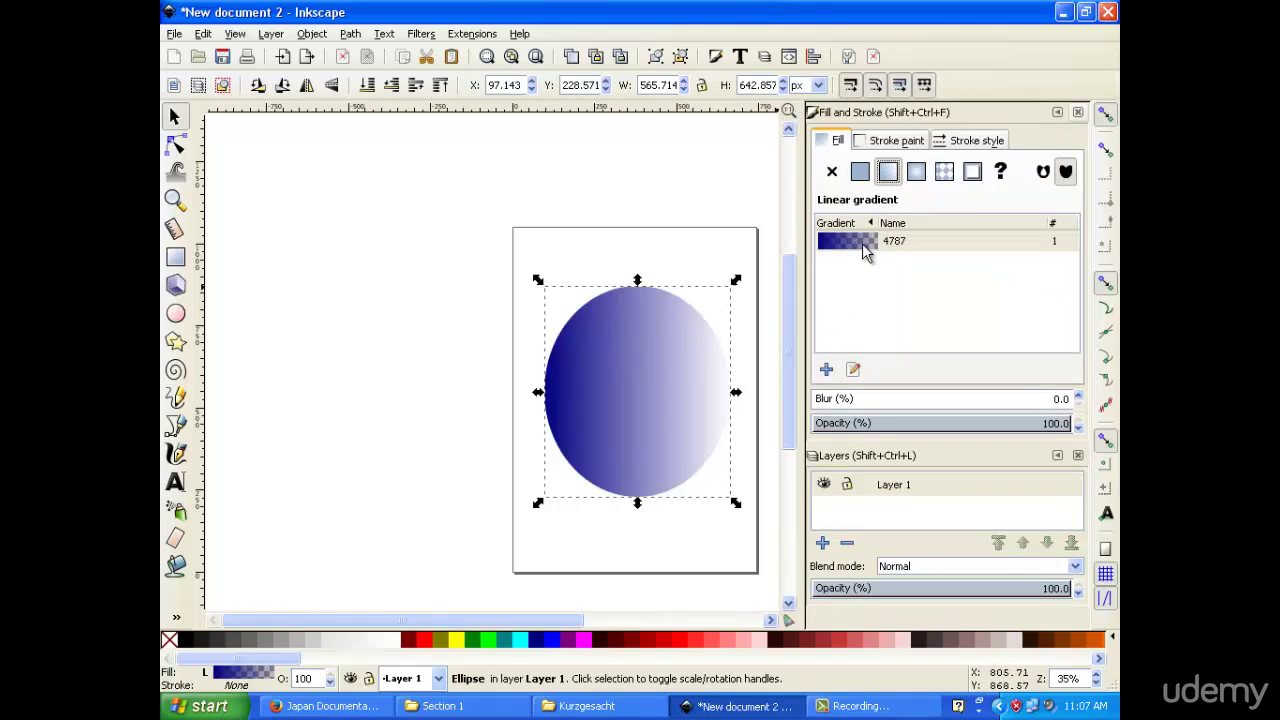
pyautogui.click(860, 172)
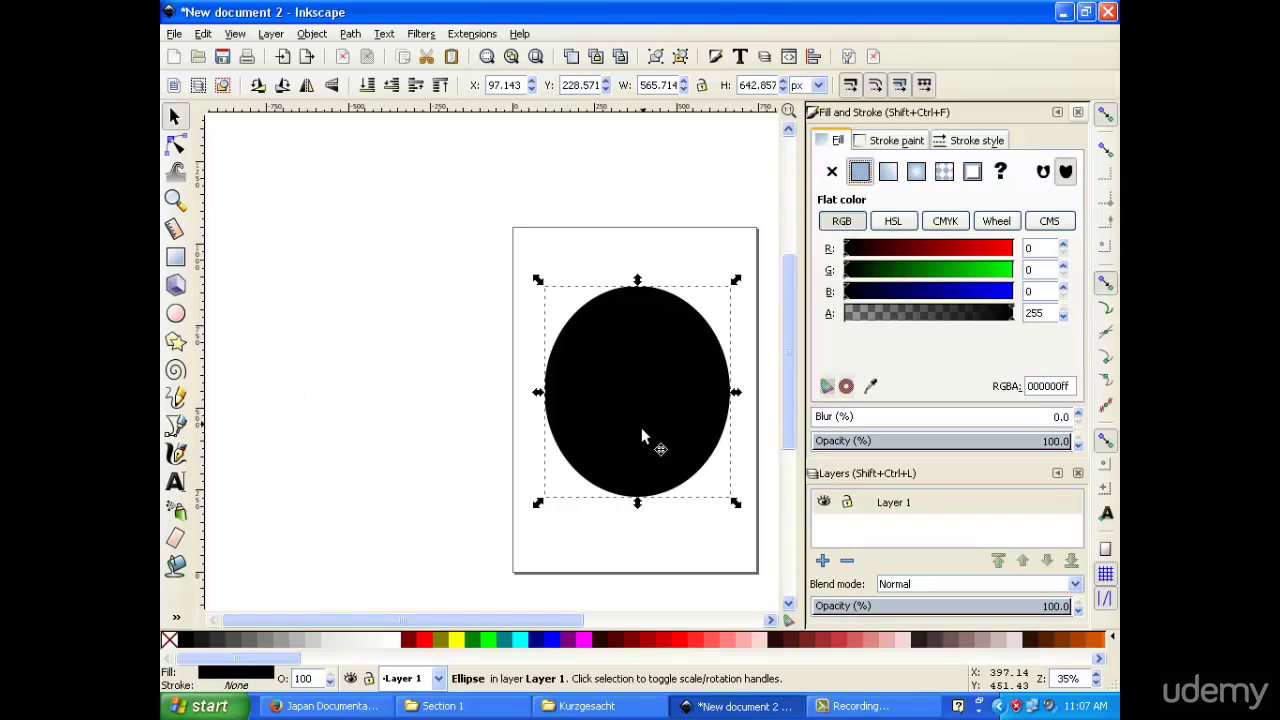
# Move the black ellipse up and slightly left, so it sits in the upper part of the page.
pyautogui.moveTo(478, 620); pyautogui.dragTo(560, 620)
pyautogui.moveTo(498, 382); pyautogui.dragTo(486, 351)
pyautogui.click(320, 299)
pyautogui.click(449, 362)
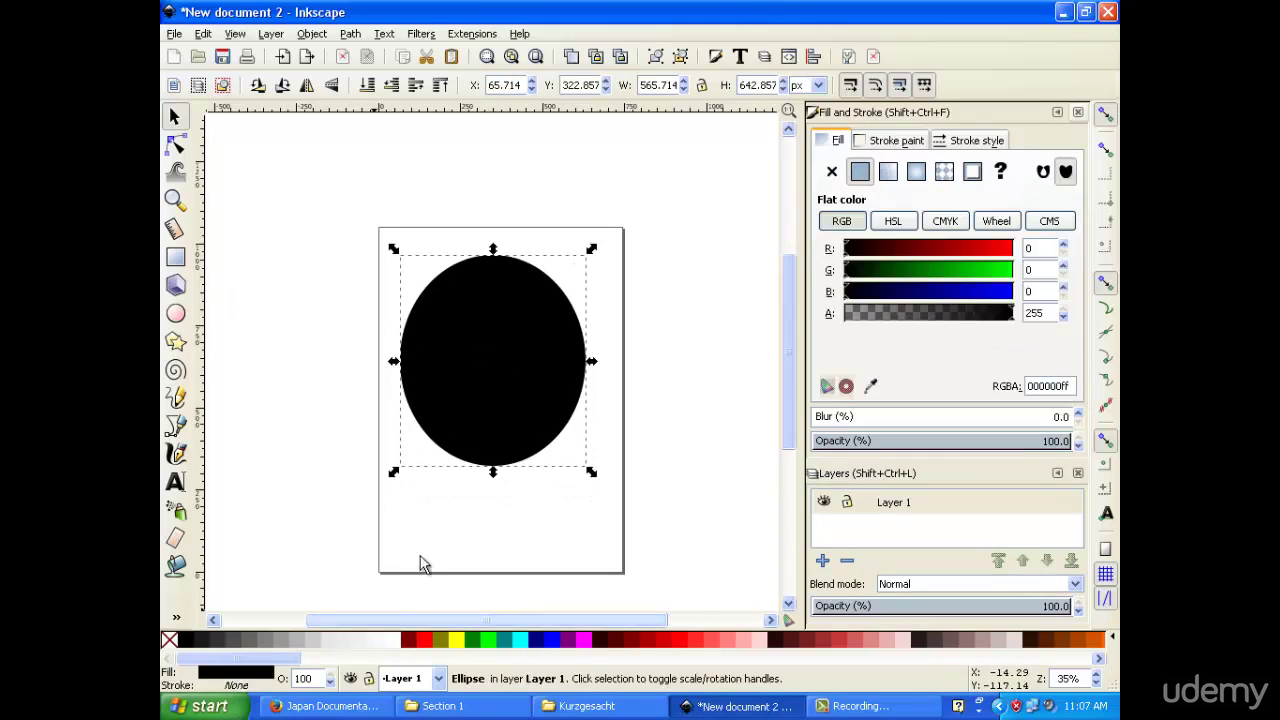
pyautogui.click(257, 323)
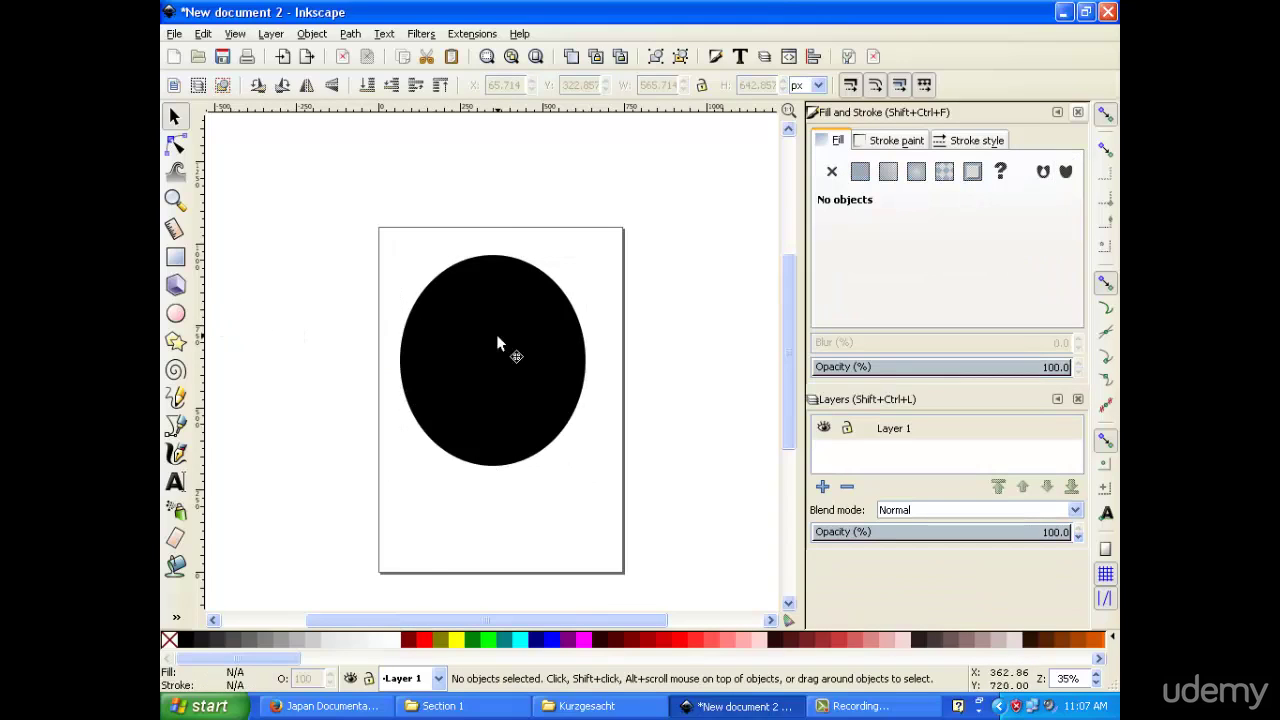
# Draw two smaller ellipses over the upper-left part of the large black ellipse, the second about 274 by 337 px.
pyautogui.click(174, 257)
pyautogui.click(175, 313)
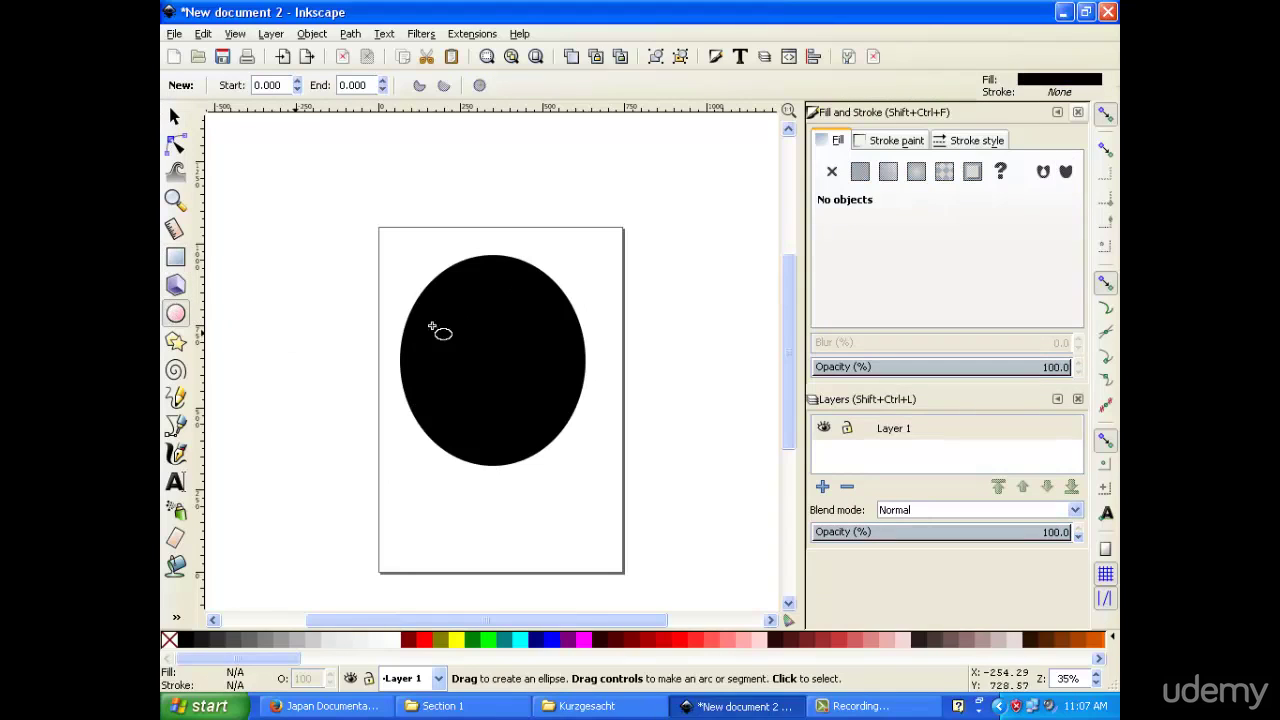
pyautogui.moveTo(425, 290); pyautogui.dragTo(488, 368)
pyautogui.moveTo(452, 323); pyautogui.dragTo(362, 213)
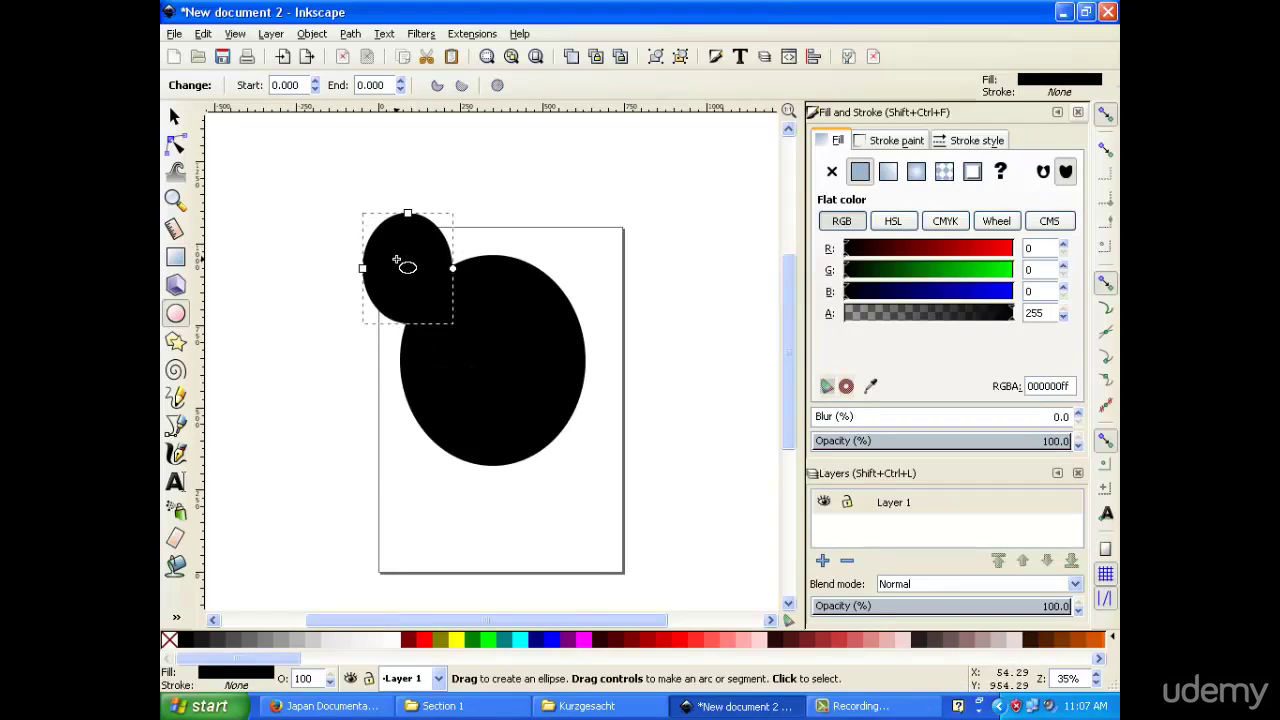
# Move the two smaller ellipses off the large one and delete the smallest, about 203 by 226 px.
pyautogui.click(174, 116)
pyautogui.click(399, 264)
pyautogui.moveTo(399, 264); pyautogui.dragTo(322, 265)
pyautogui.moveTo(441, 333); pyautogui.dragTo(473, 189)
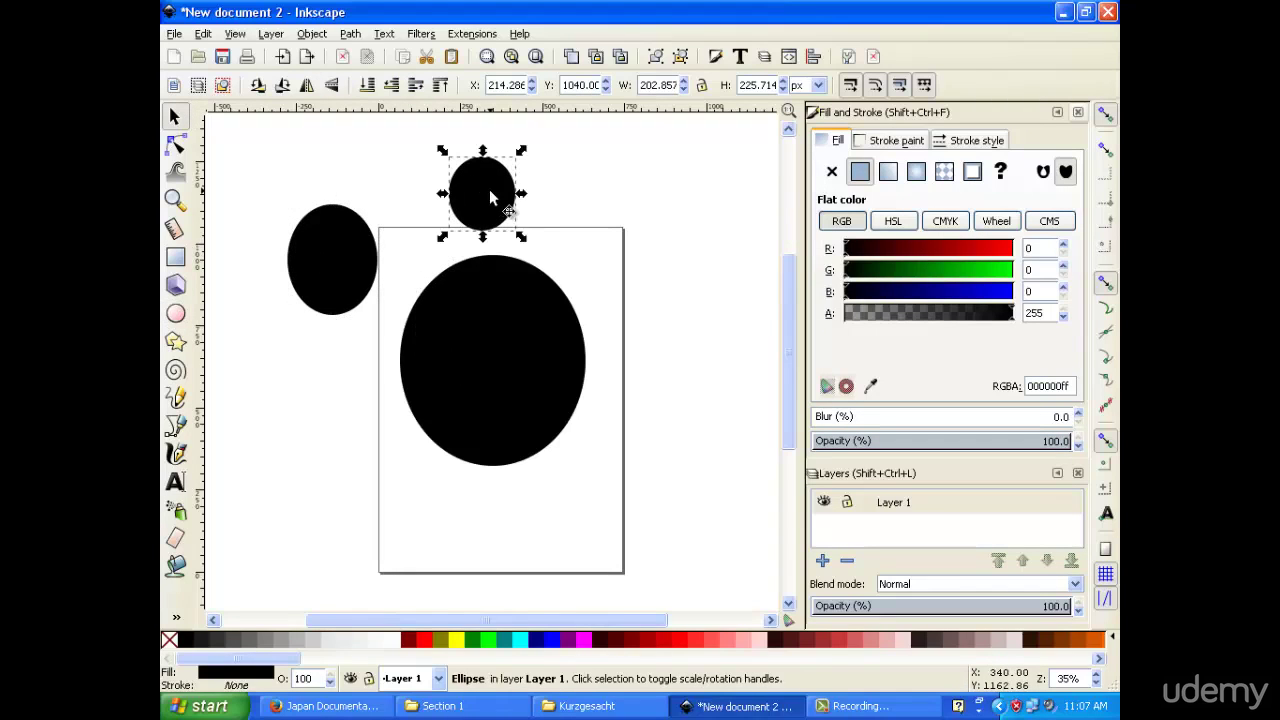
pyautogui.press('Delete')
# Fill the remaining small ellipse with near-white f9f9f9, shrink it to about 209 by 280 px and place it left of the page.
pyautogui.moveTo(331, 233); pyautogui.dragTo(406, 188)
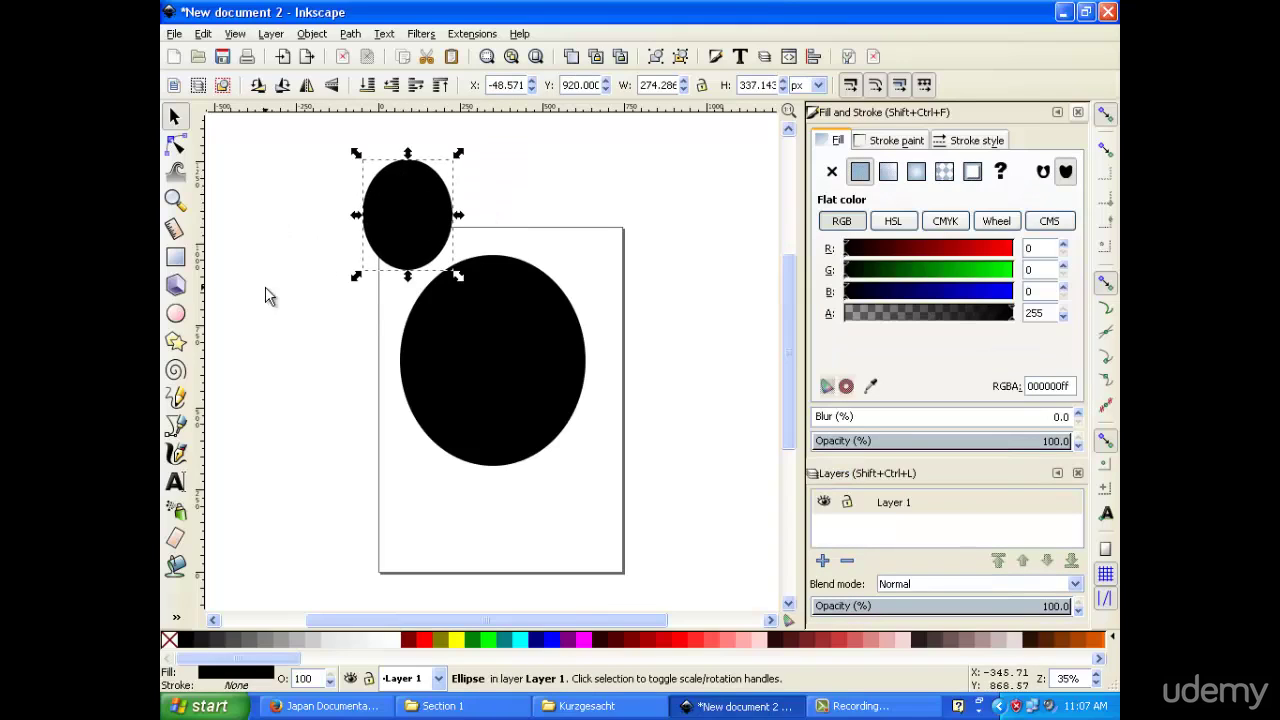
pyautogui.click(379, 640)
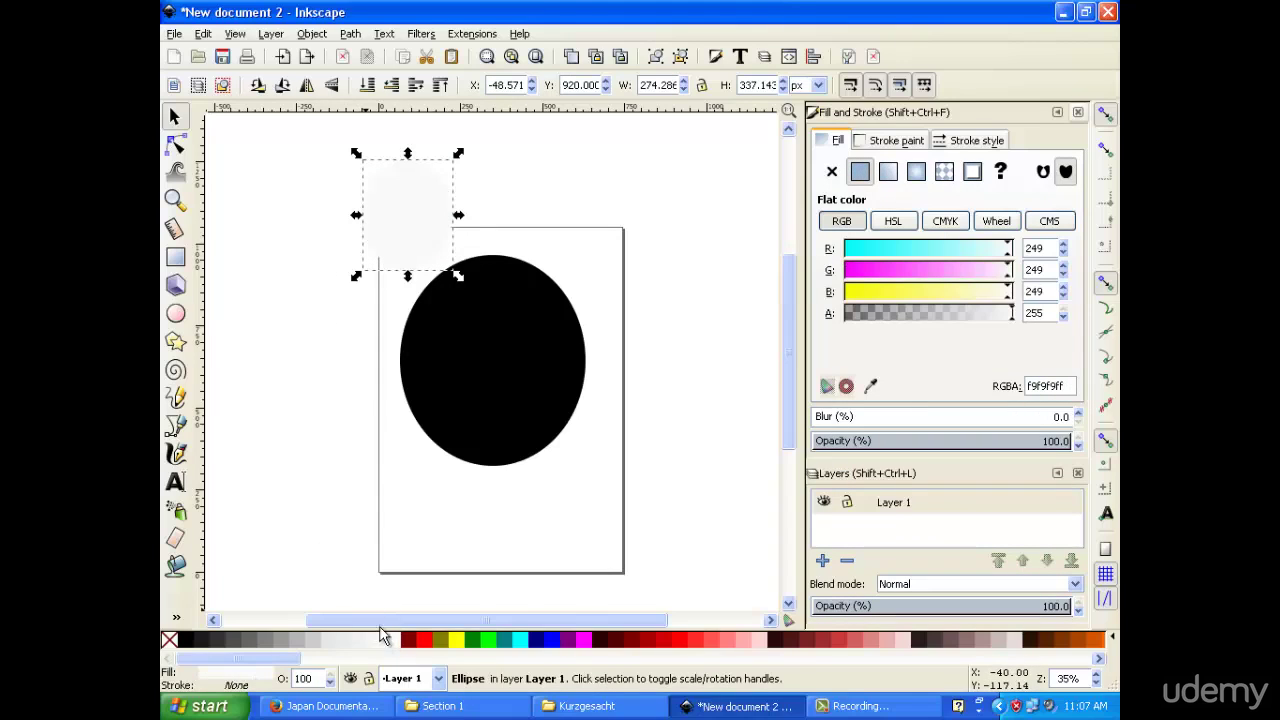
pyautogui.moveTo(390, 206); pyautogui.dragTo(440, 346)
pyautogui.moveTo(505, 402); pyautogui.dragTo(485, 380)
pyautogui.moveTo(452, 336); pyautogui.dragTo(331, 291)
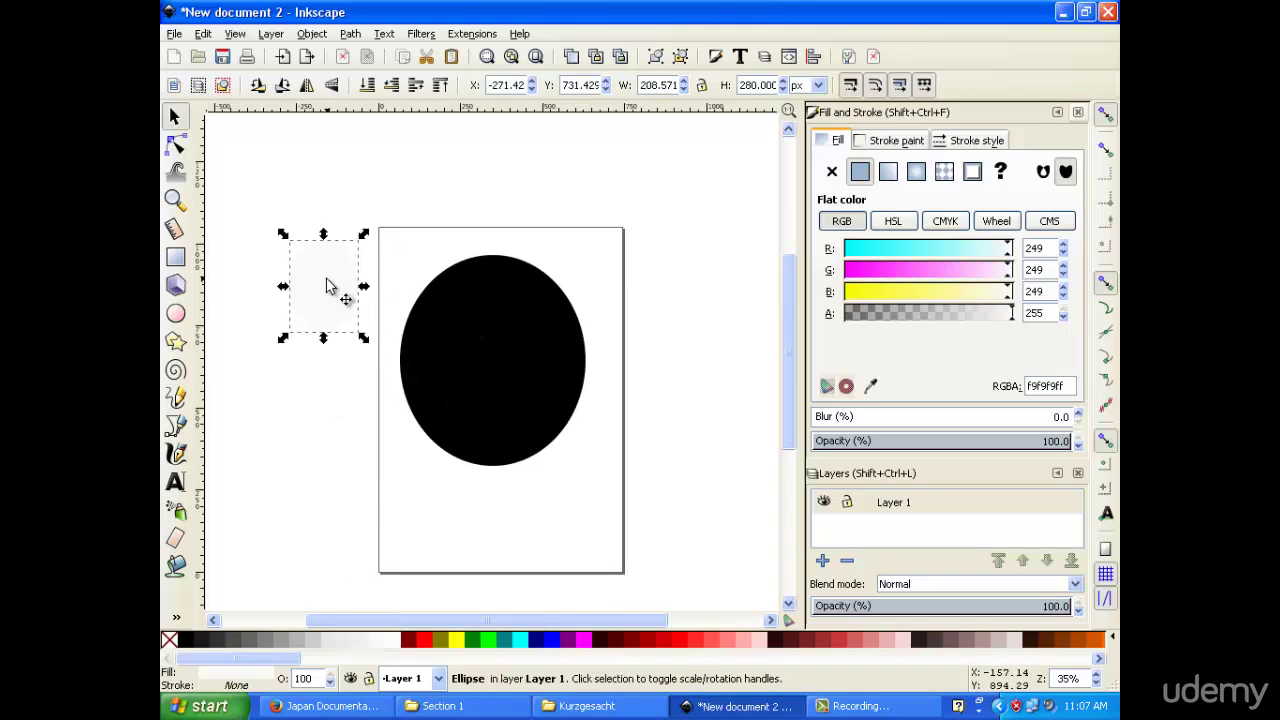
# Duplicate the near-white ellipse, fill the copy black and shrink it to a centered pupil about 103 by 163 px.
pyautogui.rightClick(329, 285)
pyautogui.click(380, 419)
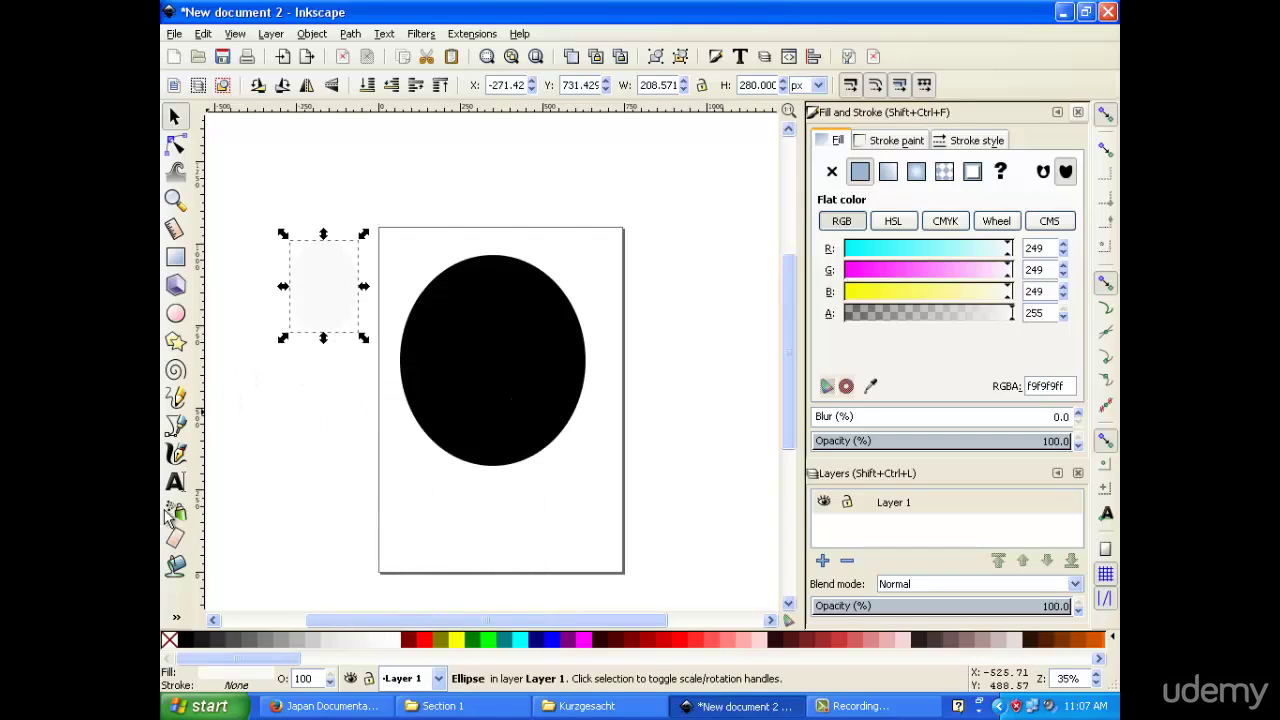
pyautogui.click(186, 637)
pyautogui.moveTo(360, 337); pyautogui.dragTo(341, 311)
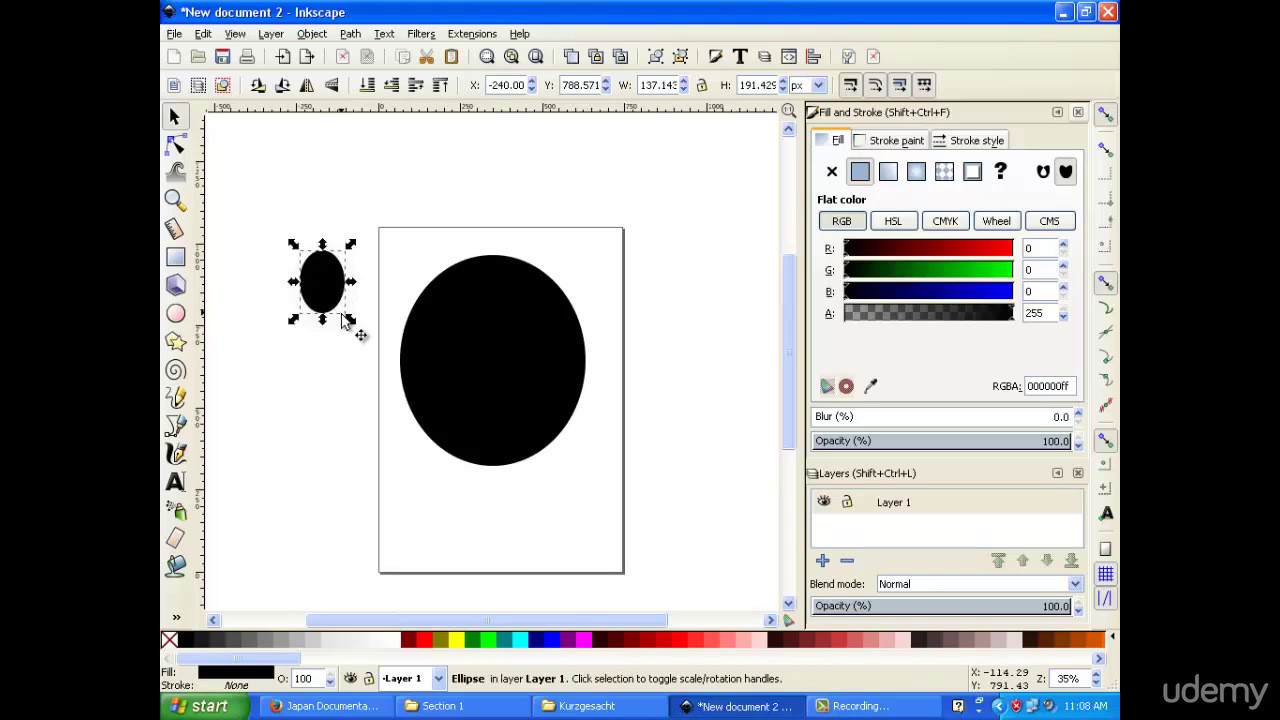
pyautogui.moveTo(351, 322); pyautogui.dragTo(332, 291)
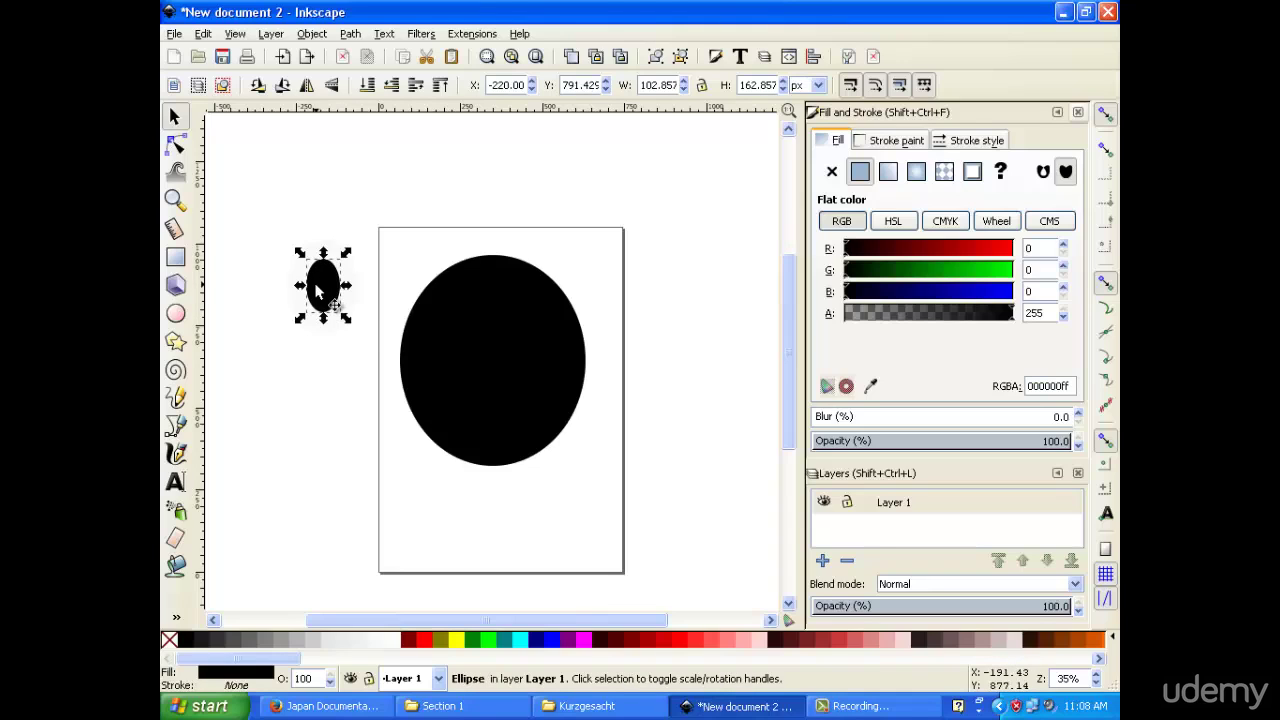
# Duplicate the pupil, fill the copy white and shrink it to about 60 by 103 px as a highlight at the pupil's upper left.
pyautogui.rightClick(317, 288)
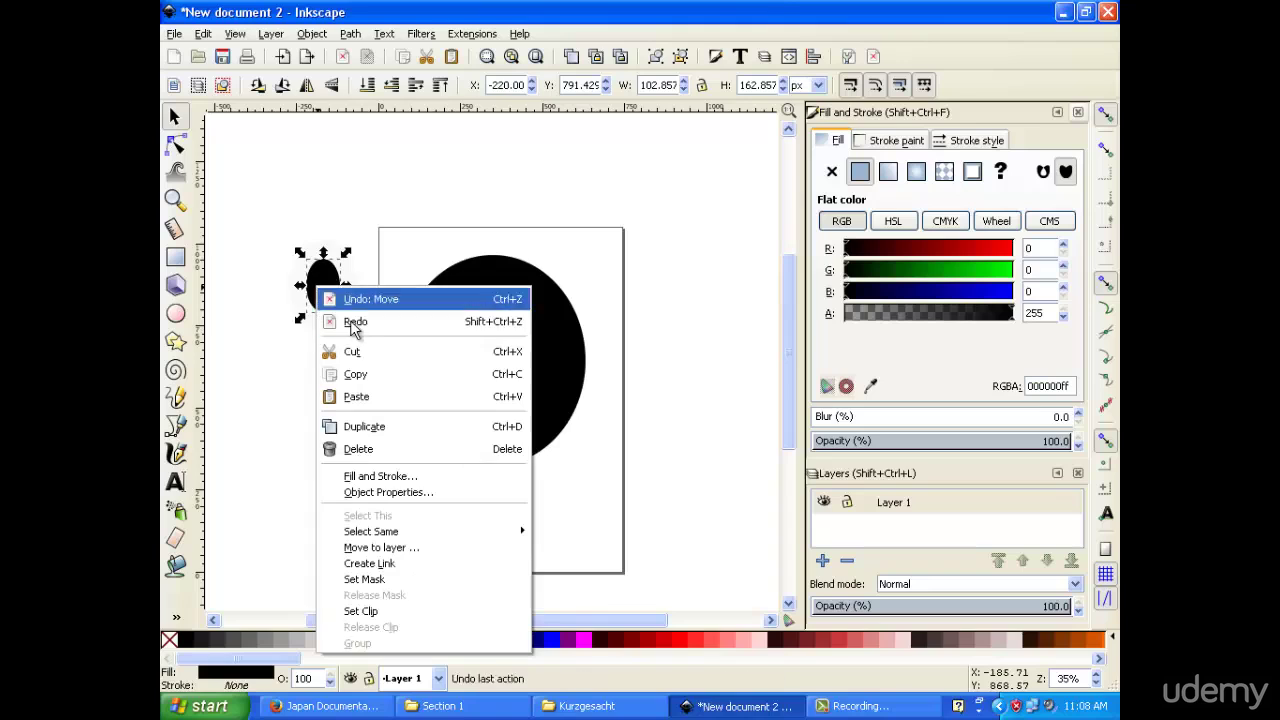
pyautogui.click(387, 426)
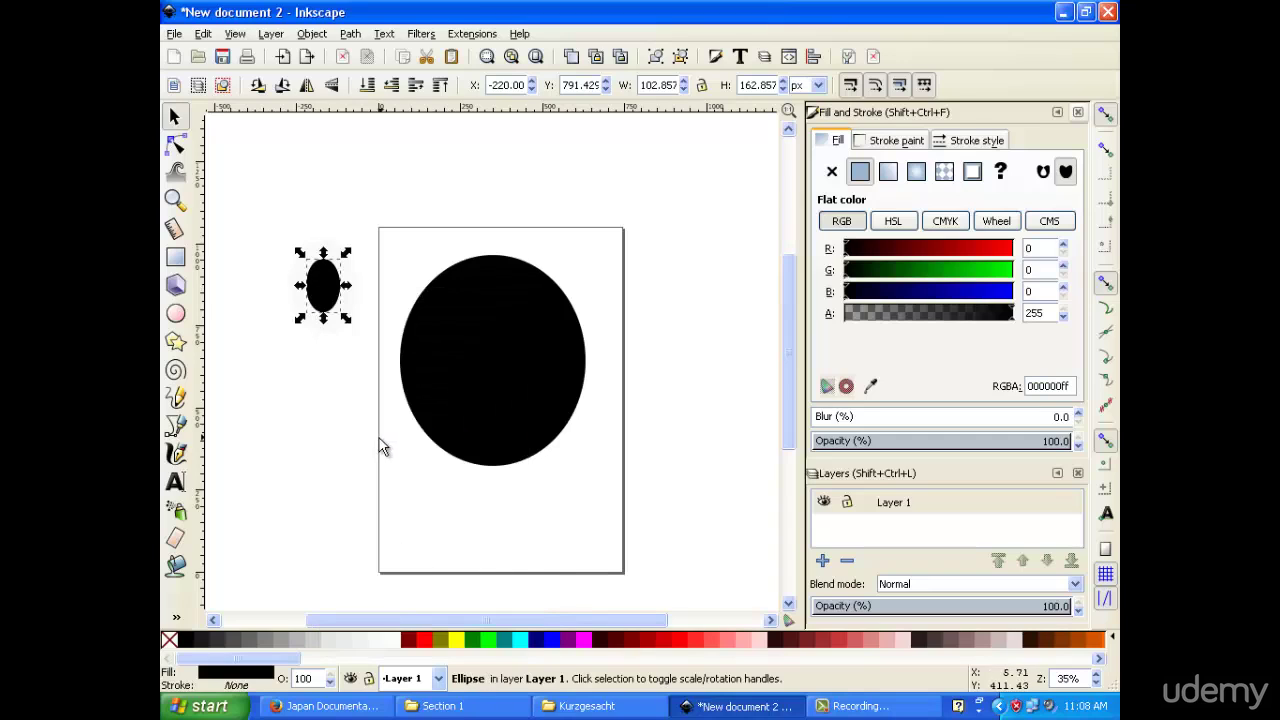
pyautogui.click(351, 640)
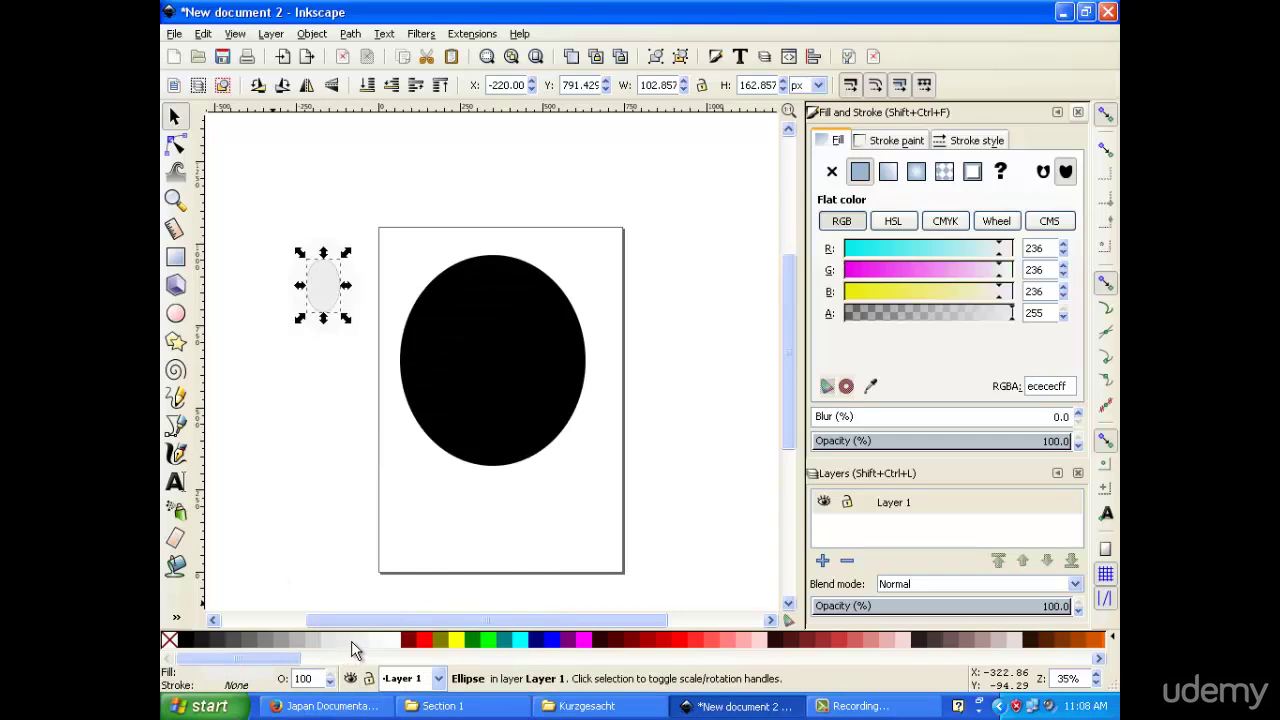
pyautogui.moveTo(347, 322); pyautogui.dragTo(335, 304)
pyautogui.click(392, 640)
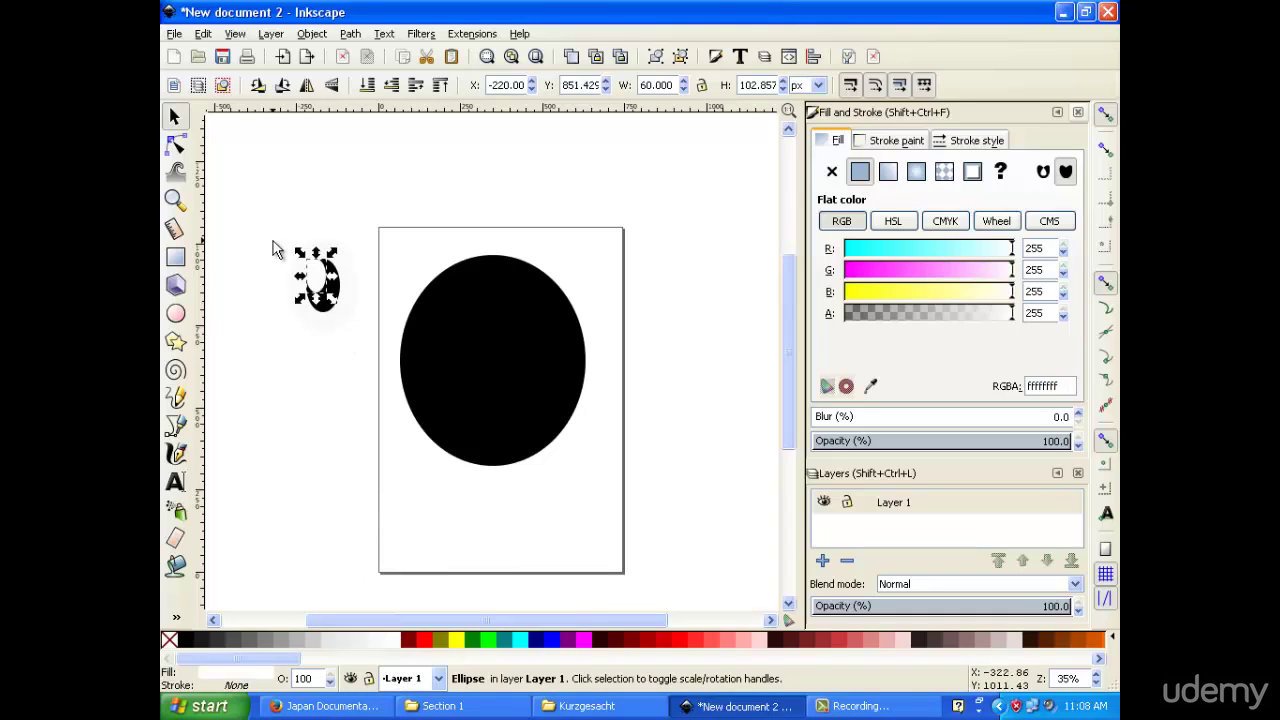
pyautogui.moveTo(318, 278); pyautogui.dragTo(320, 274)
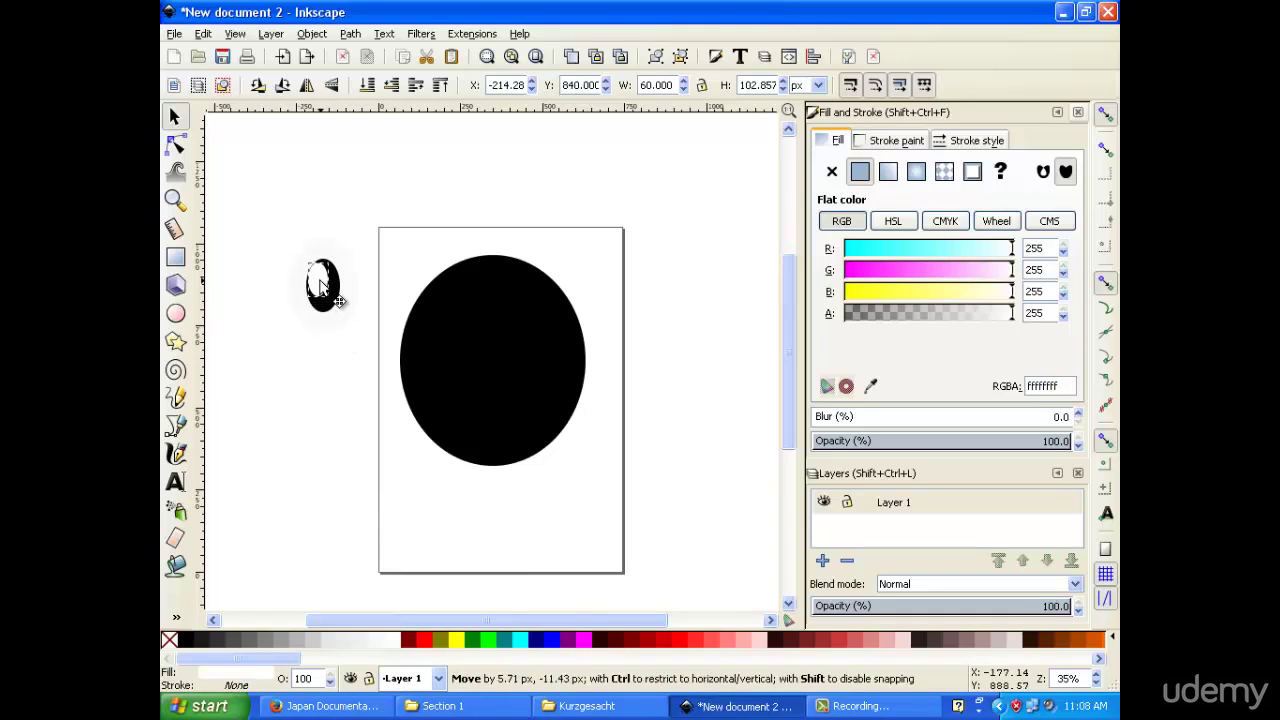
# Move the three eye ellipses onto the left side of the black head and group them.
pyautogui.moveTo(354, 226); pyautogui.dragTo(265, 352)
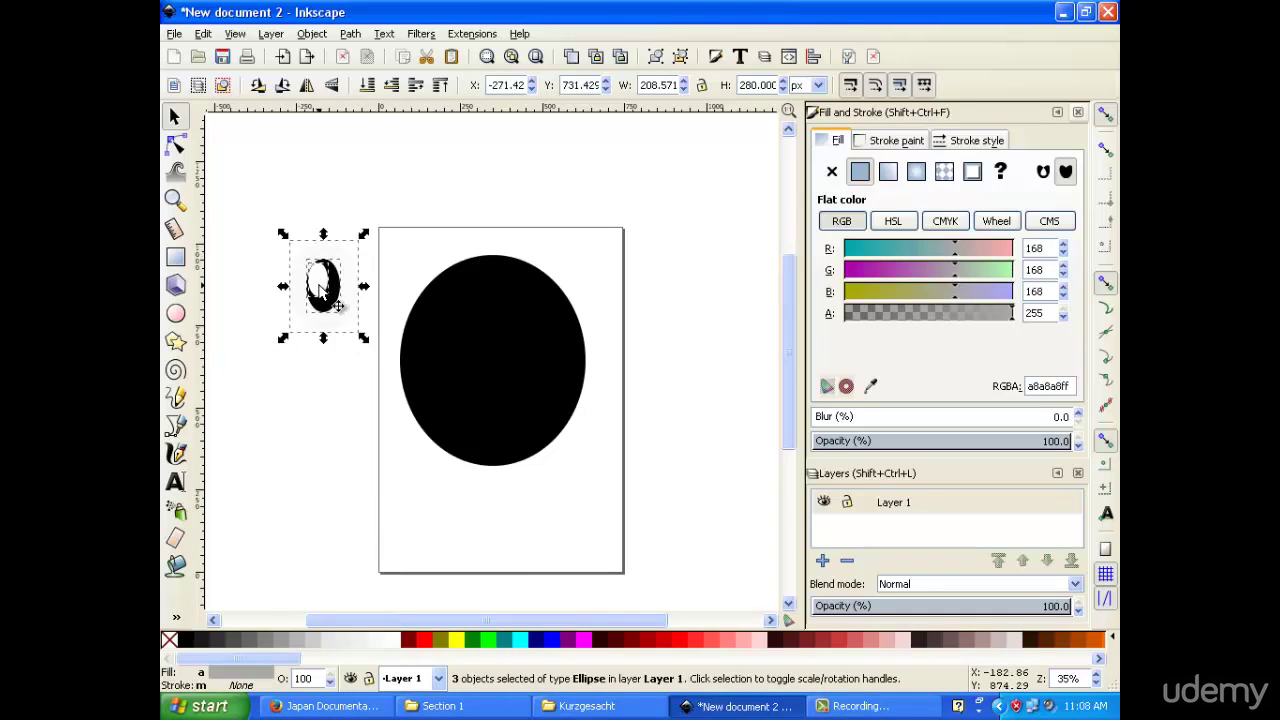
pyautogui.moveTo(333, 295); pyautogui.dragTo(450, 330)
pyautogui.rightClick(450, 330)
pyautogui.click(489, 680)
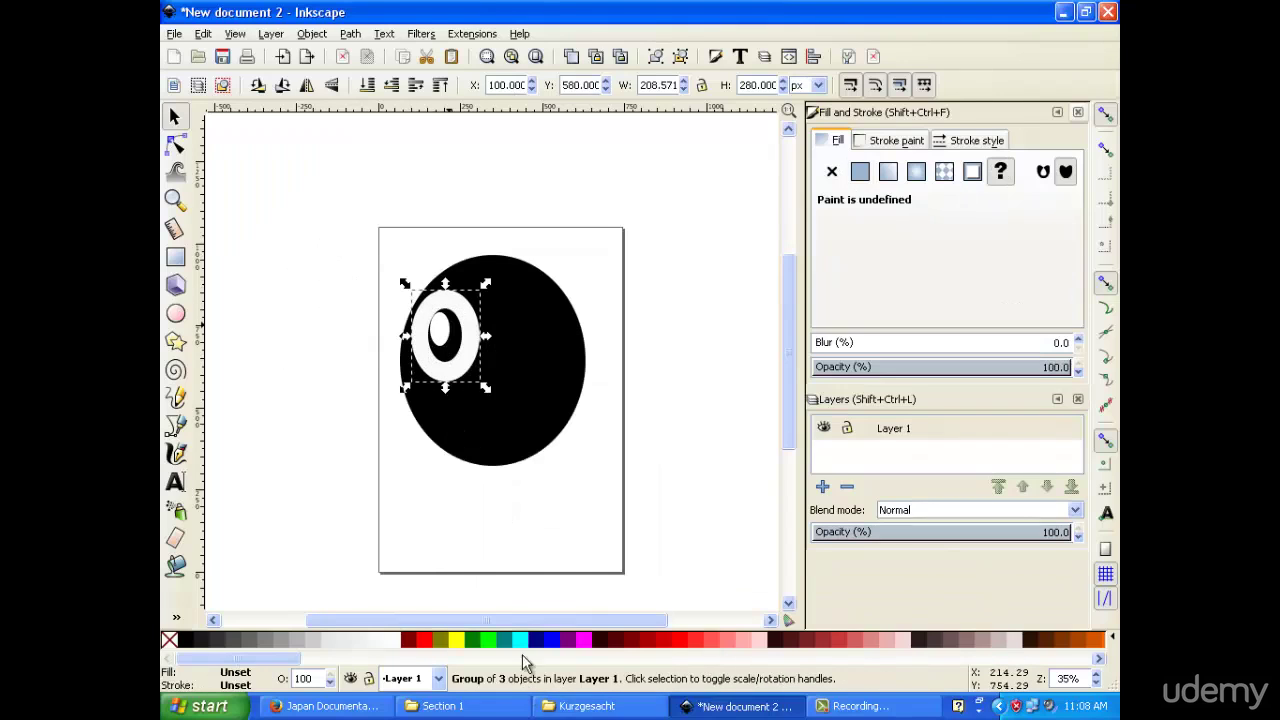
# Duplicate the eye group and shift the copy horizontally to X 380 px on the right side of the head.
pyautogui.rightClick(453, 332)
pyautogui.click(527, 466)
pyautogui.press('Right')
pyautogui.press('Right')
pyautogui.press('Right')
pyautogui.press('Right')
pyautogui.press('Right')
pyautogui.press('Right')
pyautogui.press('Right')
pyautogui.press('Right')
pyautogui.press('Right')
pyautogui.press('Right')
pyautogui.press('Right')
pyautogui.press('Right')
pyautogui.press('Right')
pyautogui.press('Right')
pyautogui.press('Right')
pyautogui.press('Right')
pyautogui.press('Right')
pyautogui.press('Right')
pyautogui.press('Right')
pyautogui.press('Right')
pyautogui.press('Right')
pyautogui.press('Right')
pyautogui.press('Right')
pyautogui.press('Right')
pyautogui.press('Right')
pyautogui.press('Right')
pyautogui.press('Right')
pyautogui.press('Right')
pyautogui.press('Right')
pyautogui.press('Right')
pyautogui.press('Right')
pyautogui.press('Right')
pyautogui.press('Right')
pyautogui.press('Right')
pyautogui.press('Right')
pyautogui.press('Right')
pyautogui.press('Right')
pyautogui.press('Right')
pyautogui.press('Right')
pyautogui.press('Right')
pyautogui.press('Right')
pyautogui.press('Right')
pyautogui.press('Right')
pyautogui.press('Right')
pyautogui.press('Right')
pyautogui.press('Right')
pyautogui.press('Right')
pyautogui.press('Right')
pyautogui.press('Right')
pyautogui.press('Right')
pyautogui.press('Right')
pyautogui.press('Right')
pyautogui.press('Right')
pyautogui.press('Right')
pyautogui.press('Right')
pyautogui.press('Right')
pyautogui.press('Right')
pyautogui.press('Right')
pyautogui.press('Right')
pyautogui.press('Right')
pyautogui.press('Down')
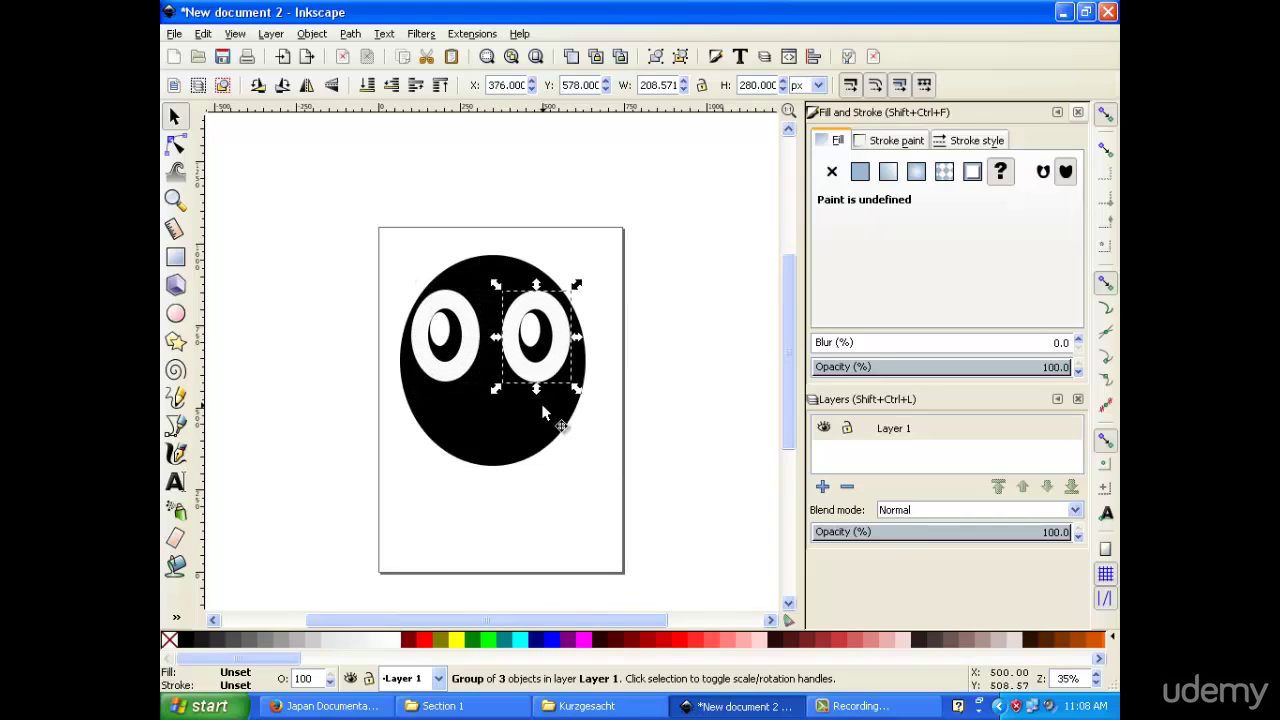
pyautogui.press('Up')
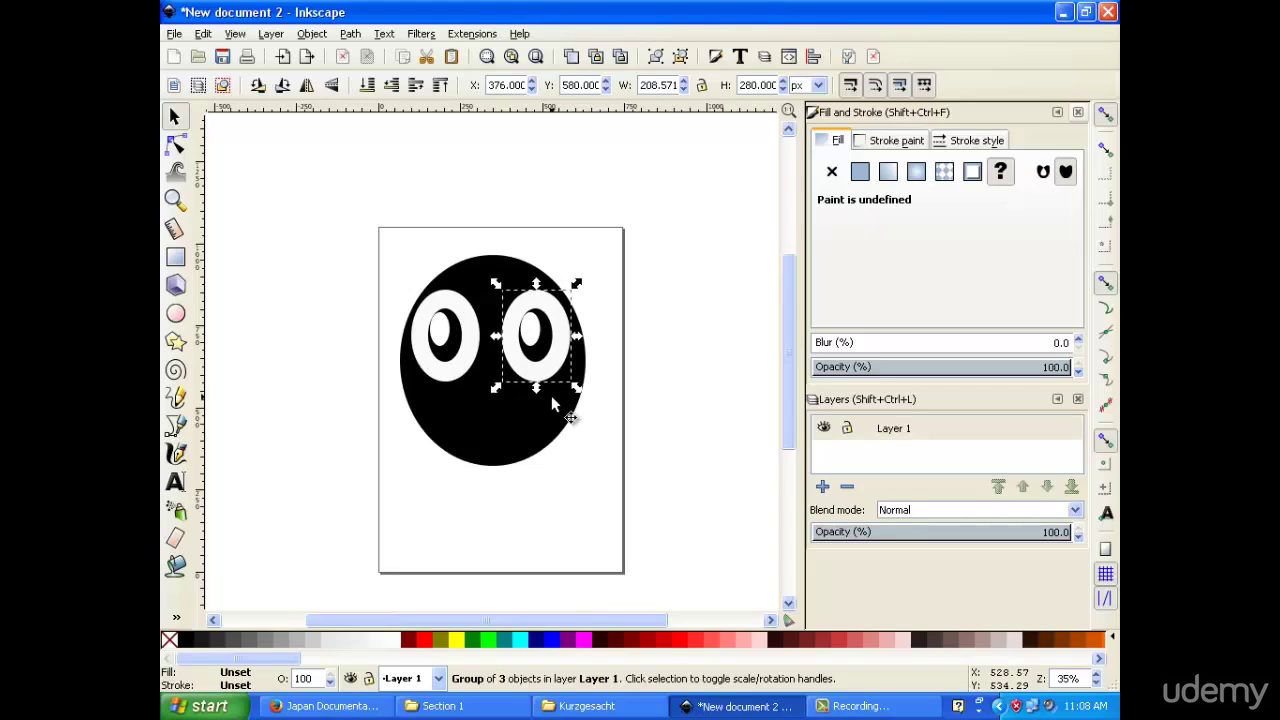
pyautogui.press('Right')
pyautogui.press('Right')
pyautogui.click(628, 373)
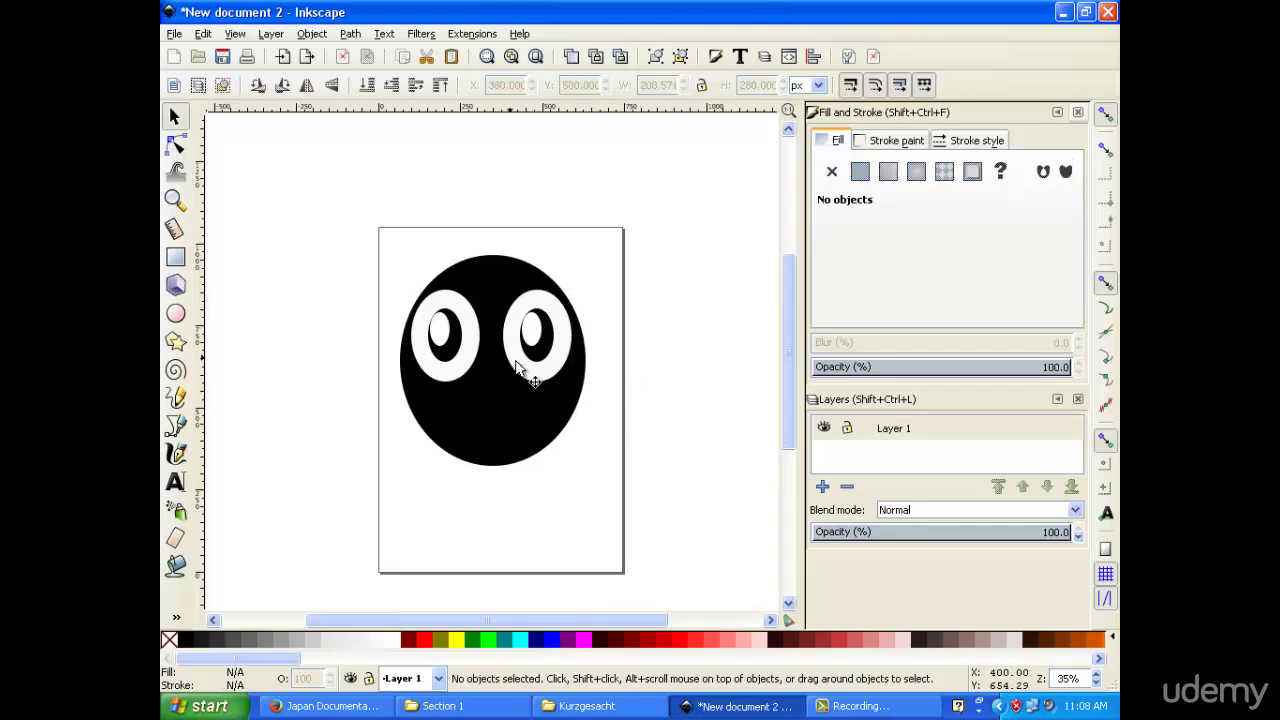
# Draw a red ellipse about 89 by 80 px as a nose, centered just below the eyes.
pyautogui.click(175, 313)
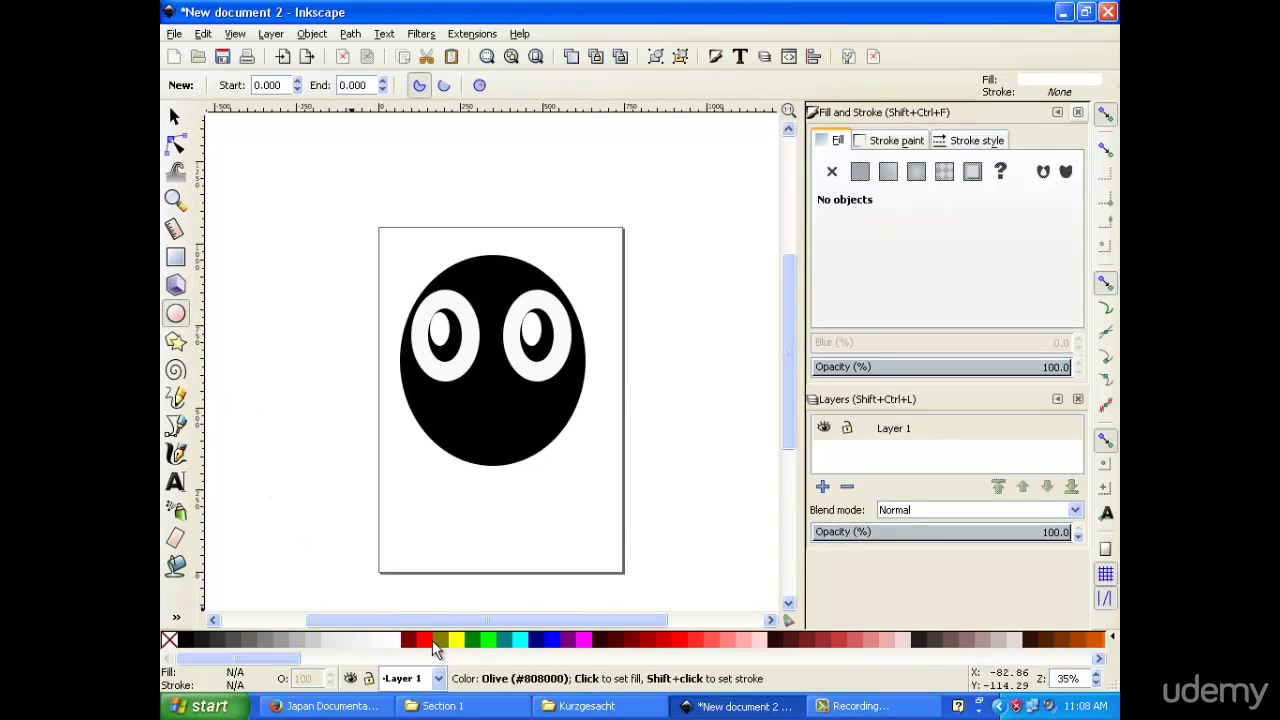
pyautogui.click(424, 641)
pyautogui.moveTo(491, 392)
pyautogui.mouseDown()
pyautogui.moveTo(471, 377)
pyautogui.moveTo(508, 403)
pyautogui.moveTo(485, 393)
pyautogui.mouseUp()
pyautogui.click(174, 117)
pyautogui.click(349, 327)
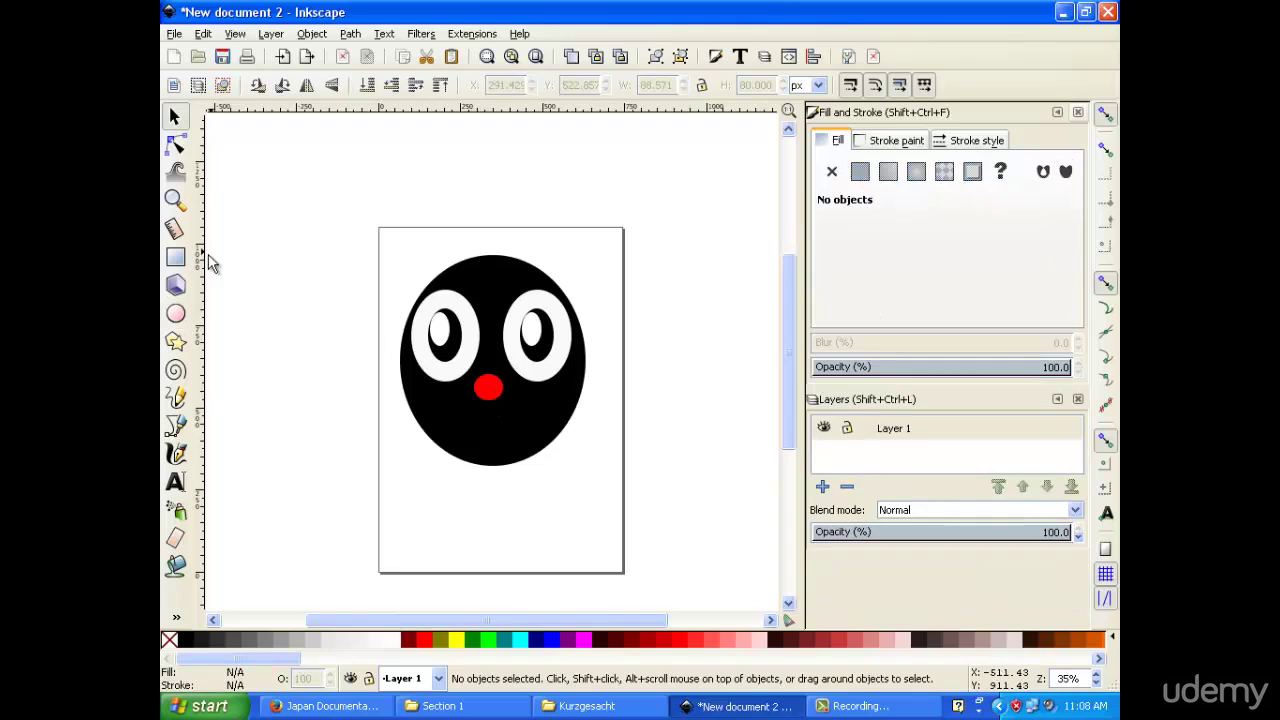
# Draw a rectangle about 111 by 49 px over the upper part of the red nose.
pyautogui.click(175, 257)
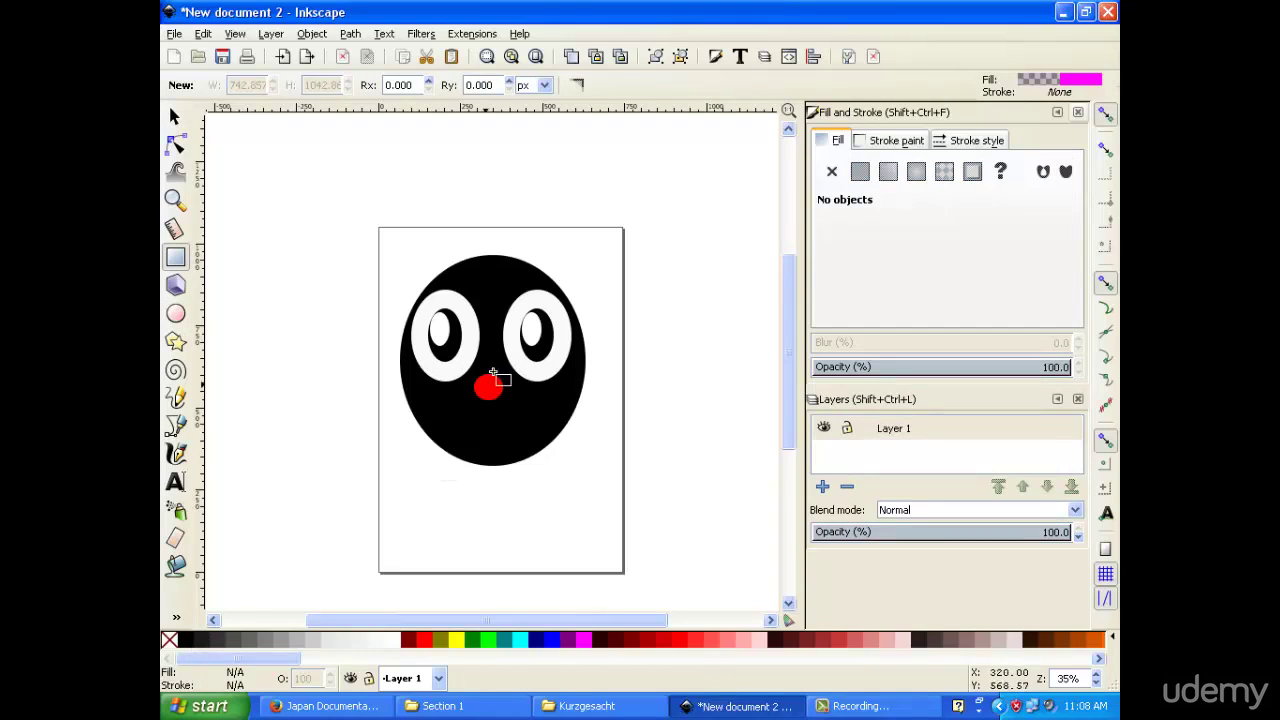
pyautogui.moveTo(508, 372); pyautogui.dragTo(467, 385)
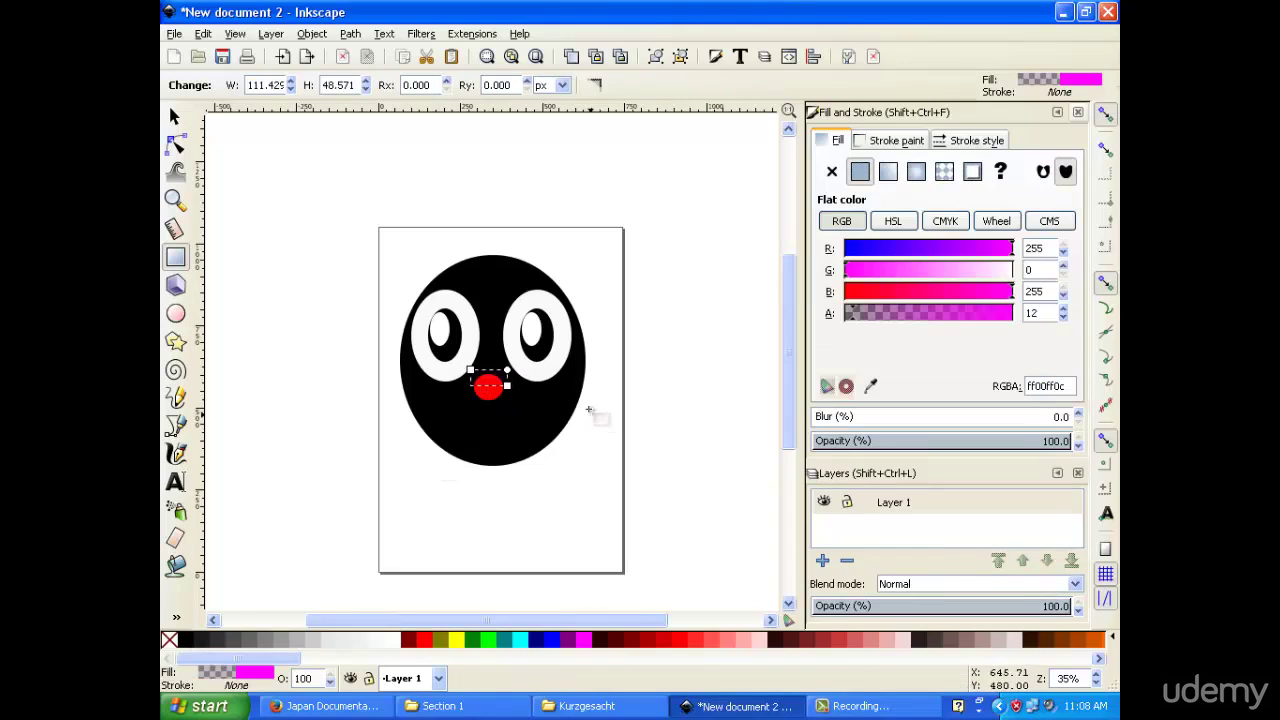
pyautogui.click(244, 362)
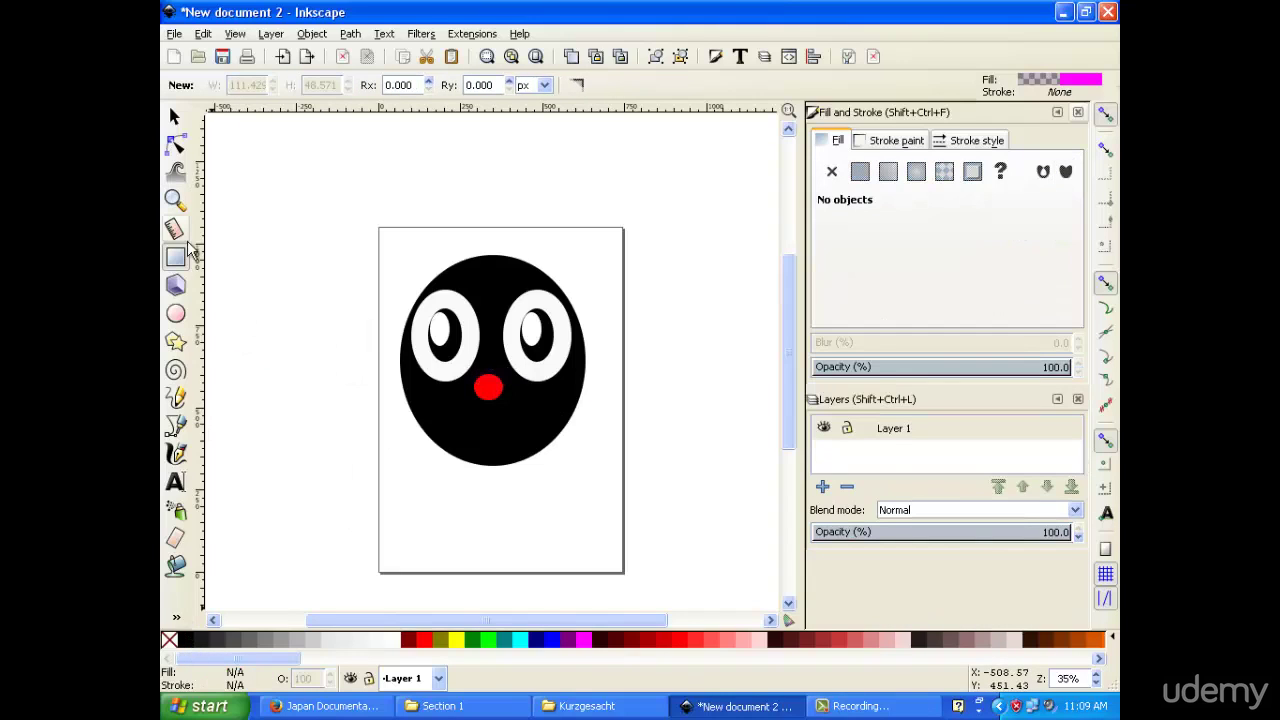
# Draw a rectangle about 180 by 120 px left of the page and recolor its translucent fill to black.
pyautogui.moveTo(270, 224); pyautogui.dragTo(330, 262)
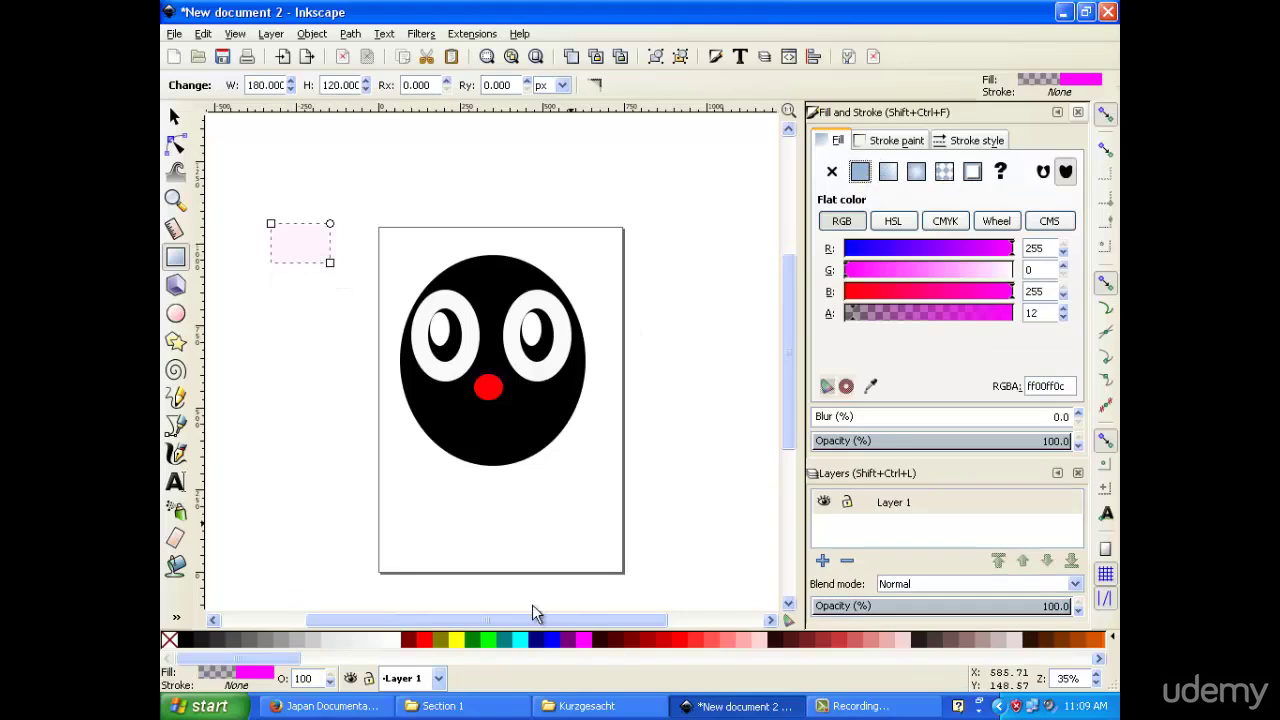
pyautogui.click(183, 641)
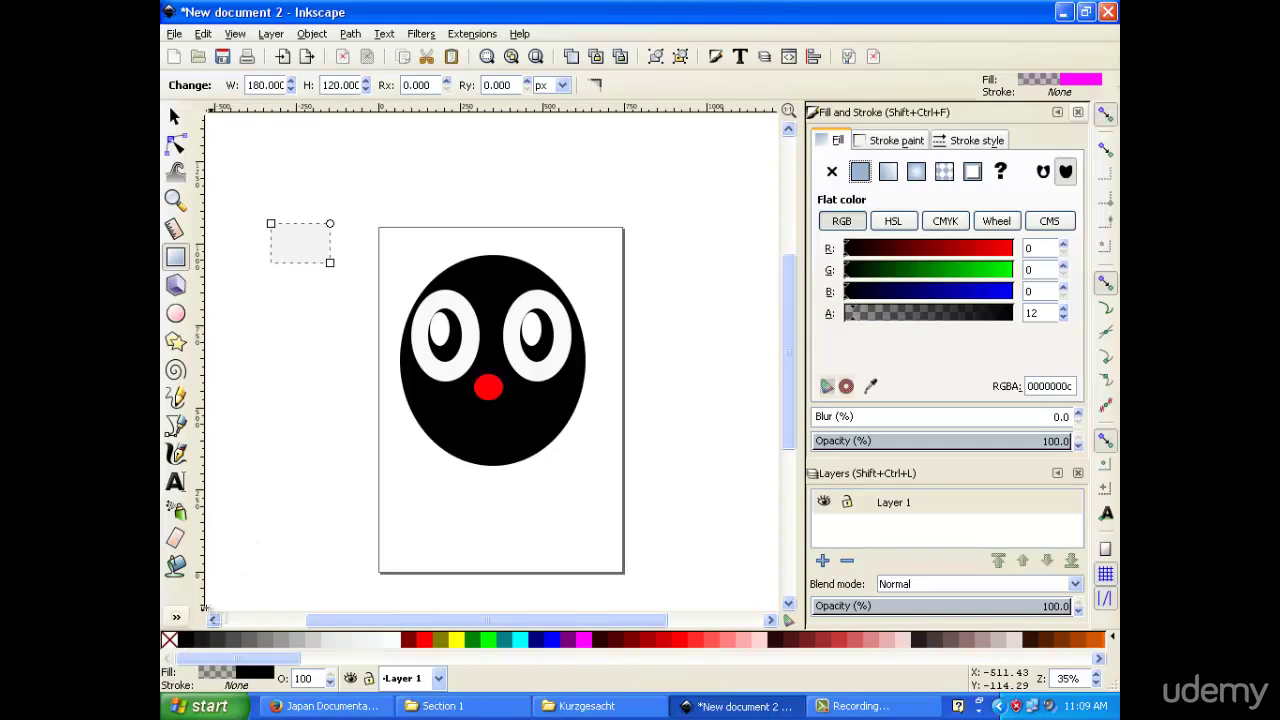
pyautogui.click(174, 117)
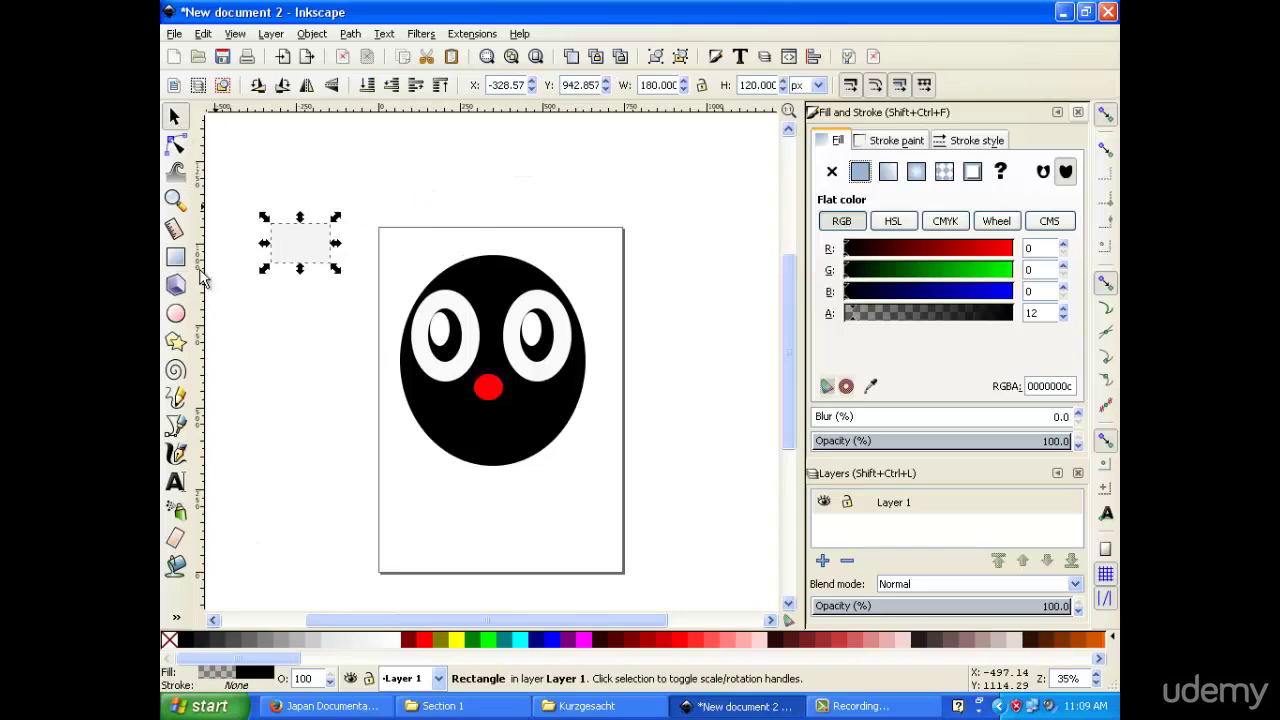
pyautogui.click(307, 252)
# Draw a narrow vertical rectangle about 23 by 303 px extending down from the middle of the translucent black rectangle.
pyautogui.click(176, 260)
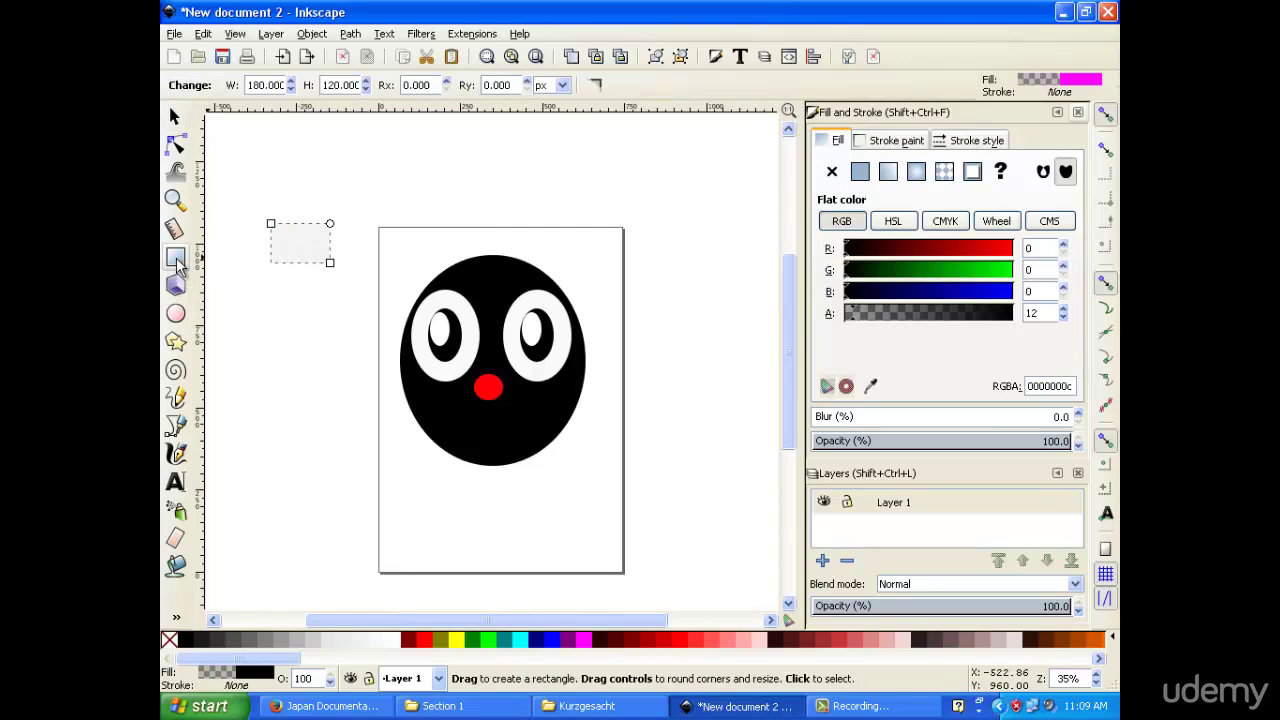
pyautogui.moveTo(297, 245); pyautogui.dragTo(304, 342)
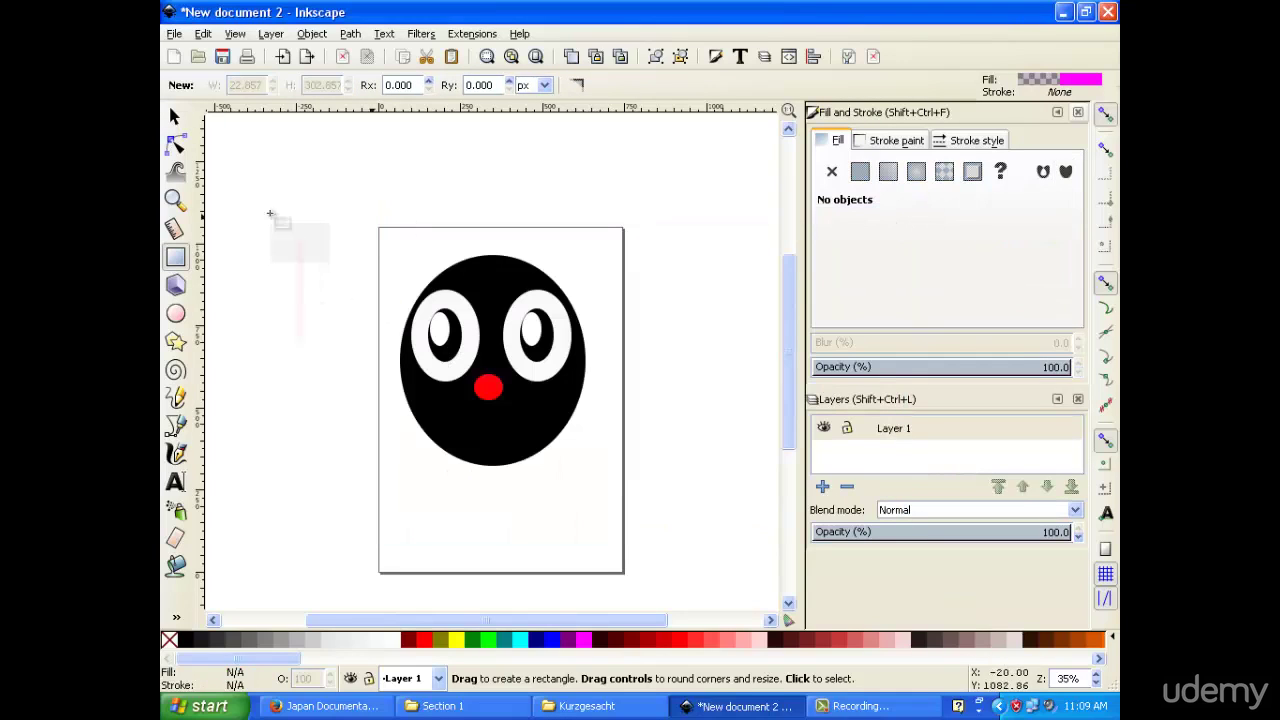
# Draw a rectangle about 163 by 109 px left of the page and give it an opaque flat black fill.
pyautogui.moveTo(242, 386); pyautogui.dragTo(296, 422)
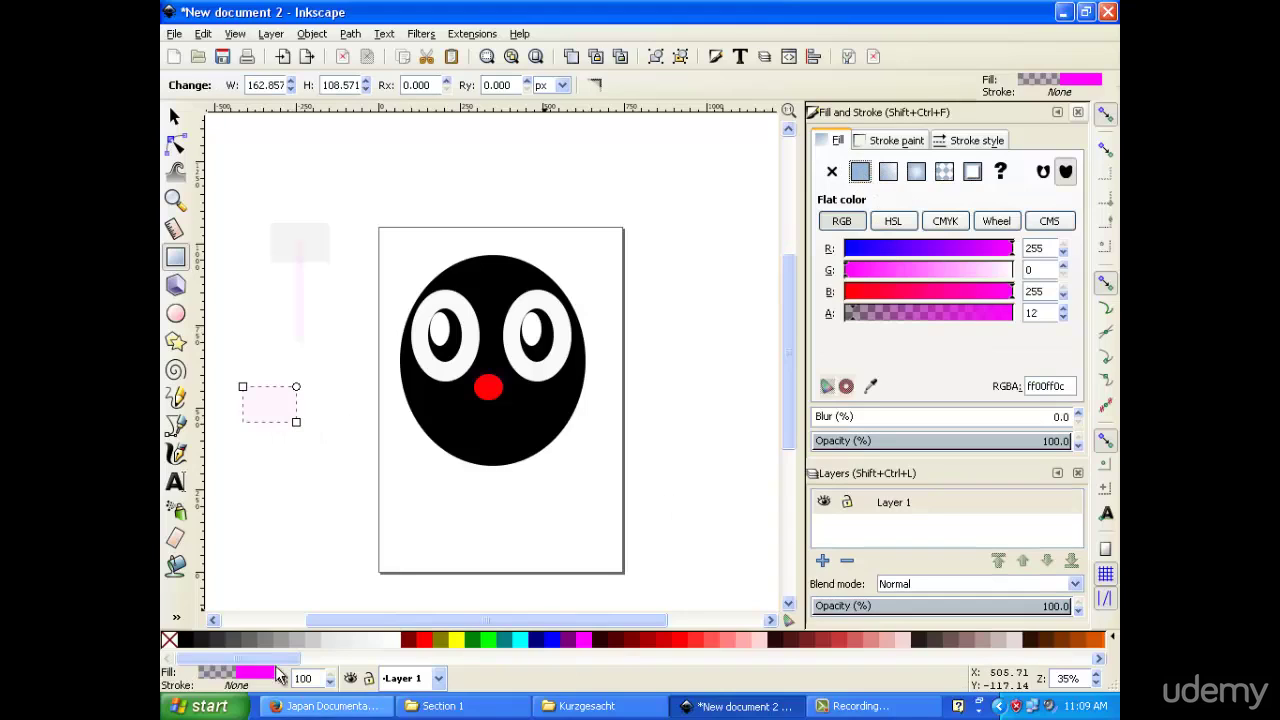
pyautogui.click(182, 644)
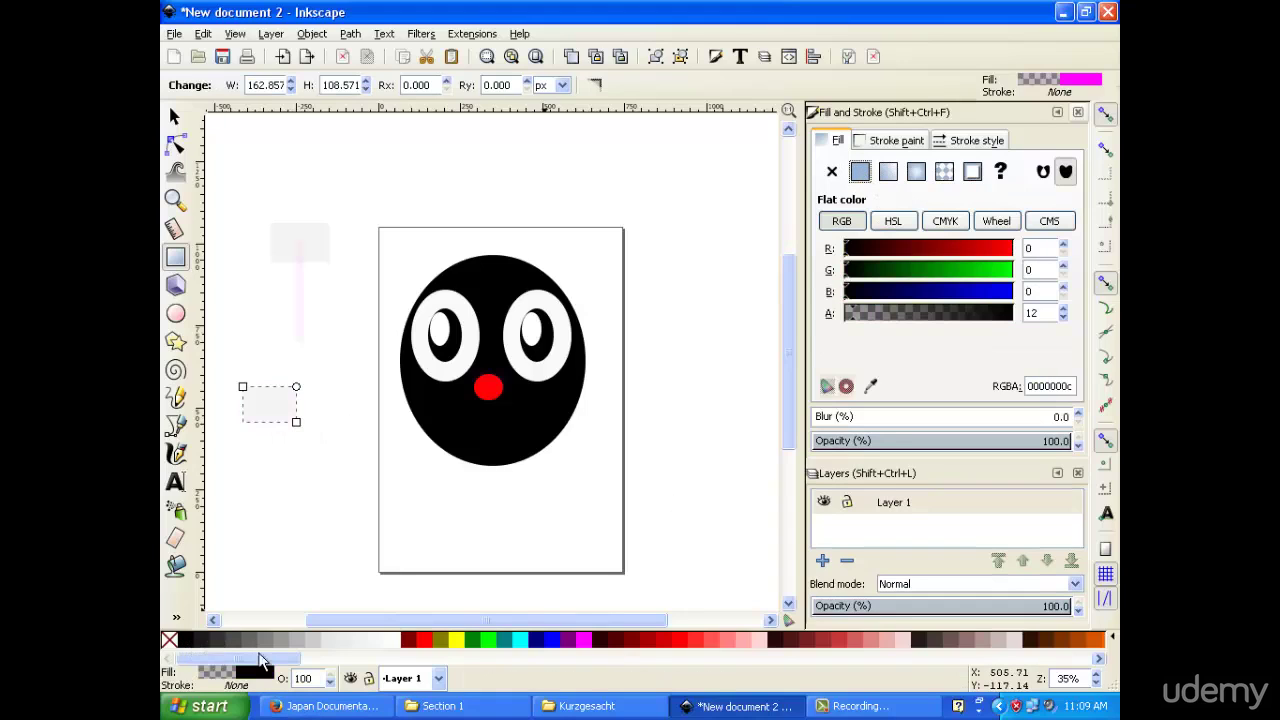
pyautogui.click(888, 172)
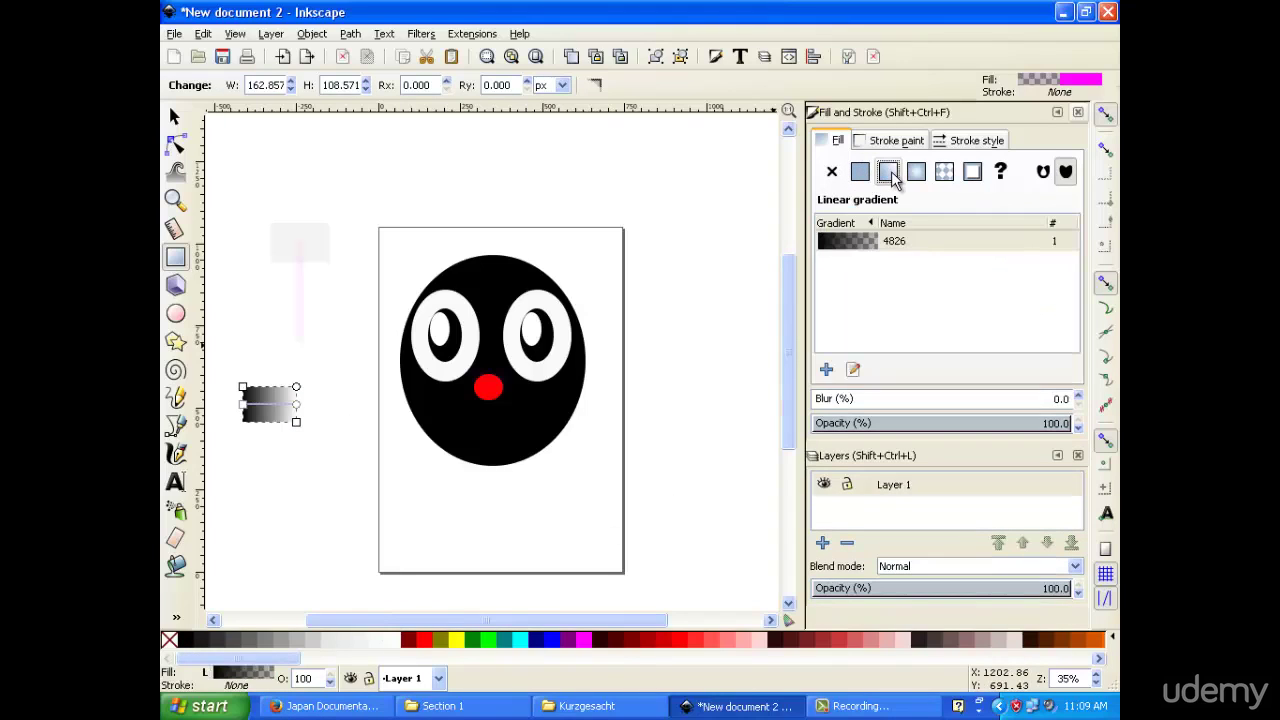
pyautogui.click(862, 174)
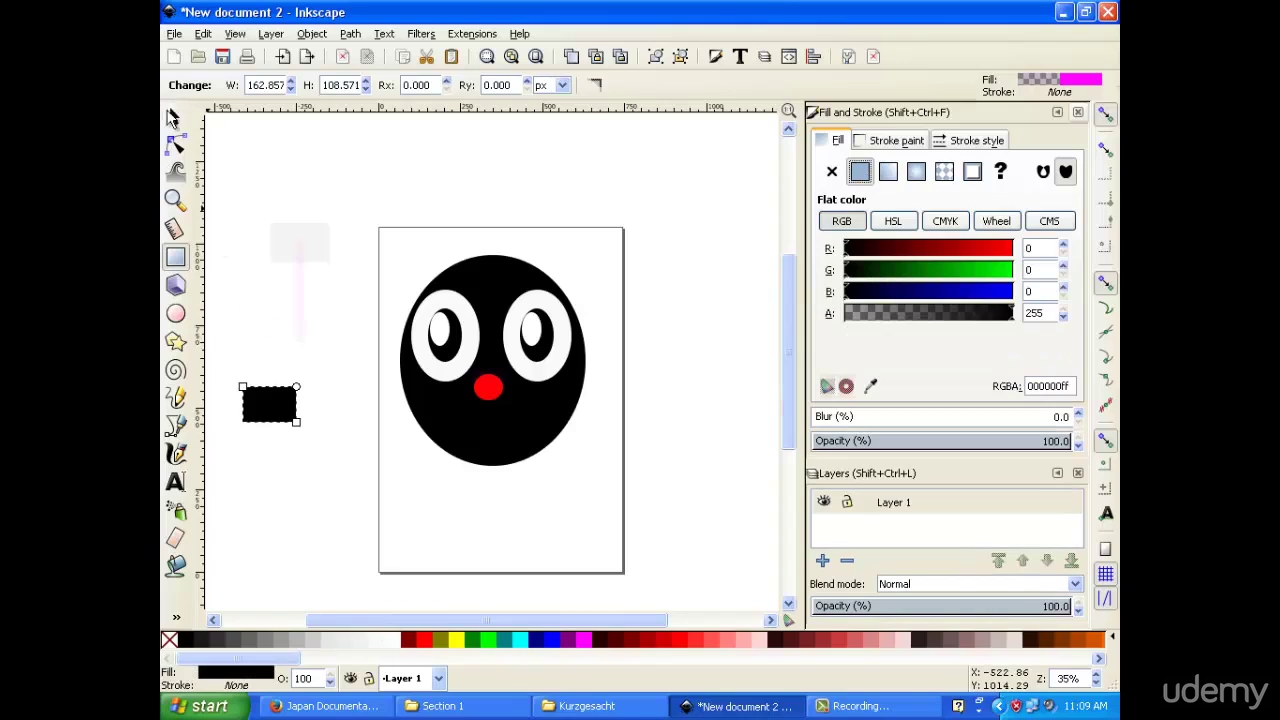
# Shrink the black rectangle to about 111 by 49 px and place it over the upper half of the red nose.
pyautogui.click(172, 117)
pyautogui.moveTo(262, 404); pyautogui.dragTo(504, 378)
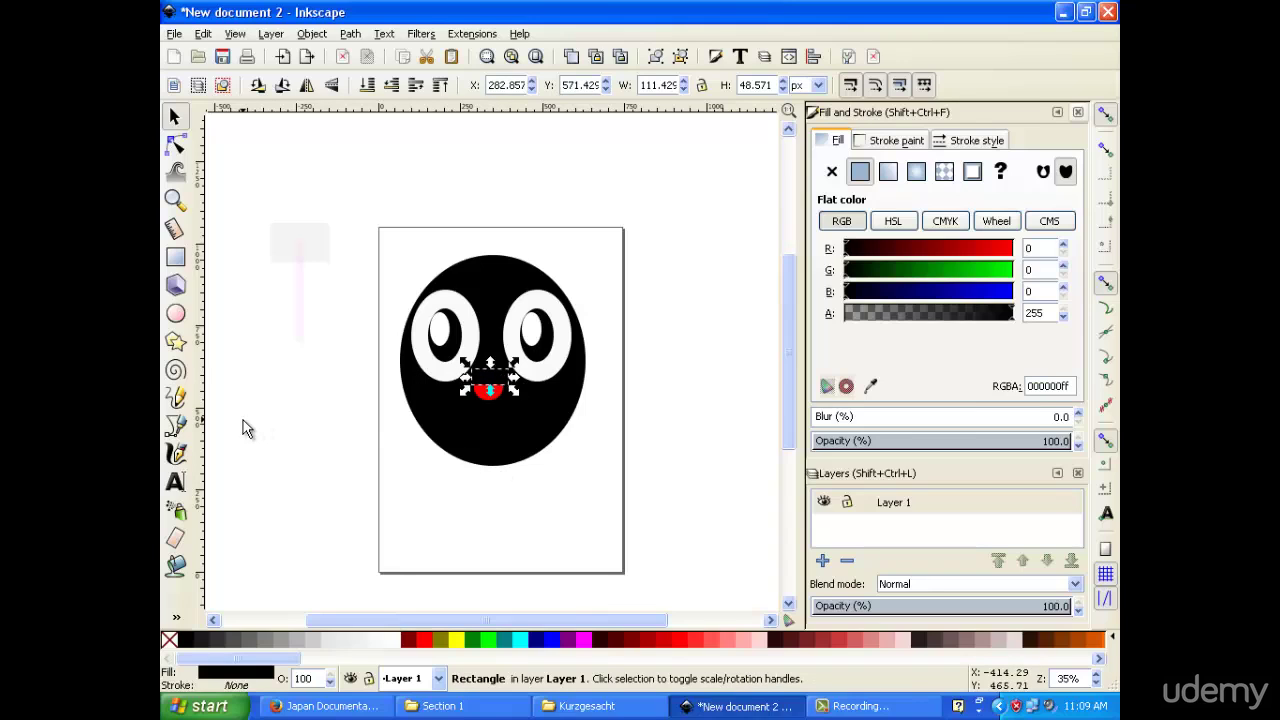
pyautogui.click(226, 453)
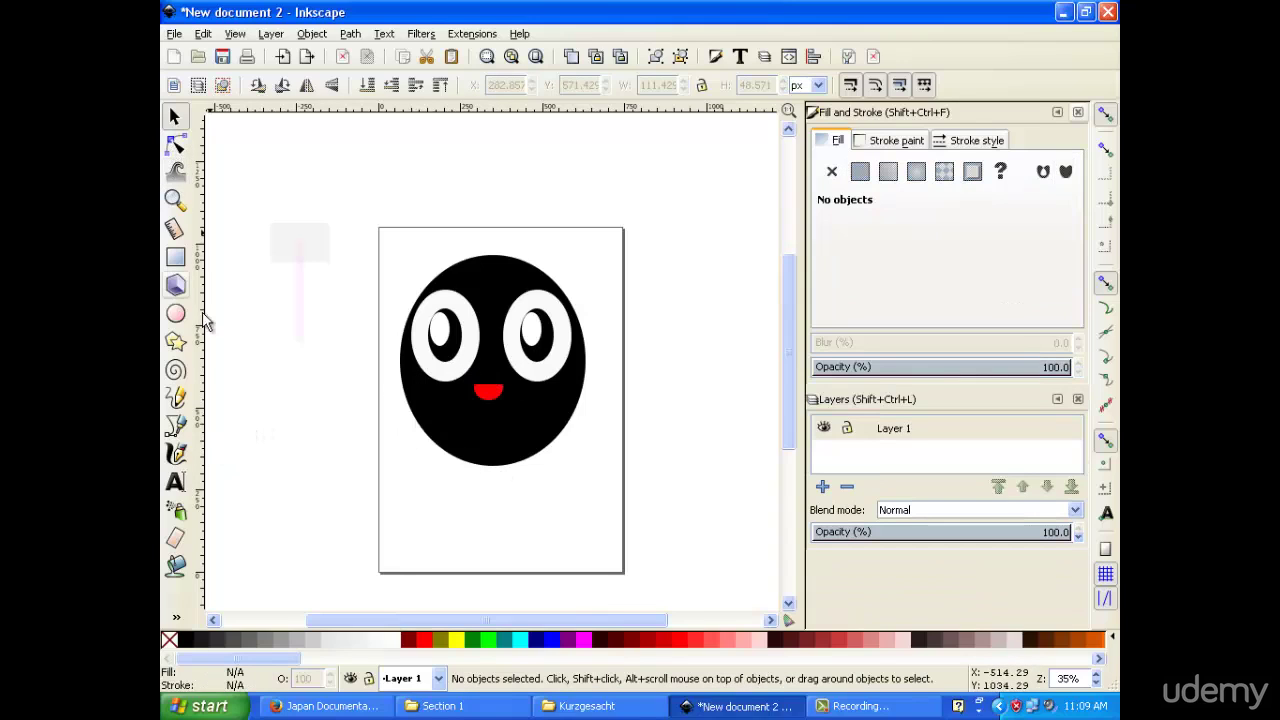
# Delete the translucent magenta rectangle lying over the upper part of the red nose.
pyautogui.click(175, 117)
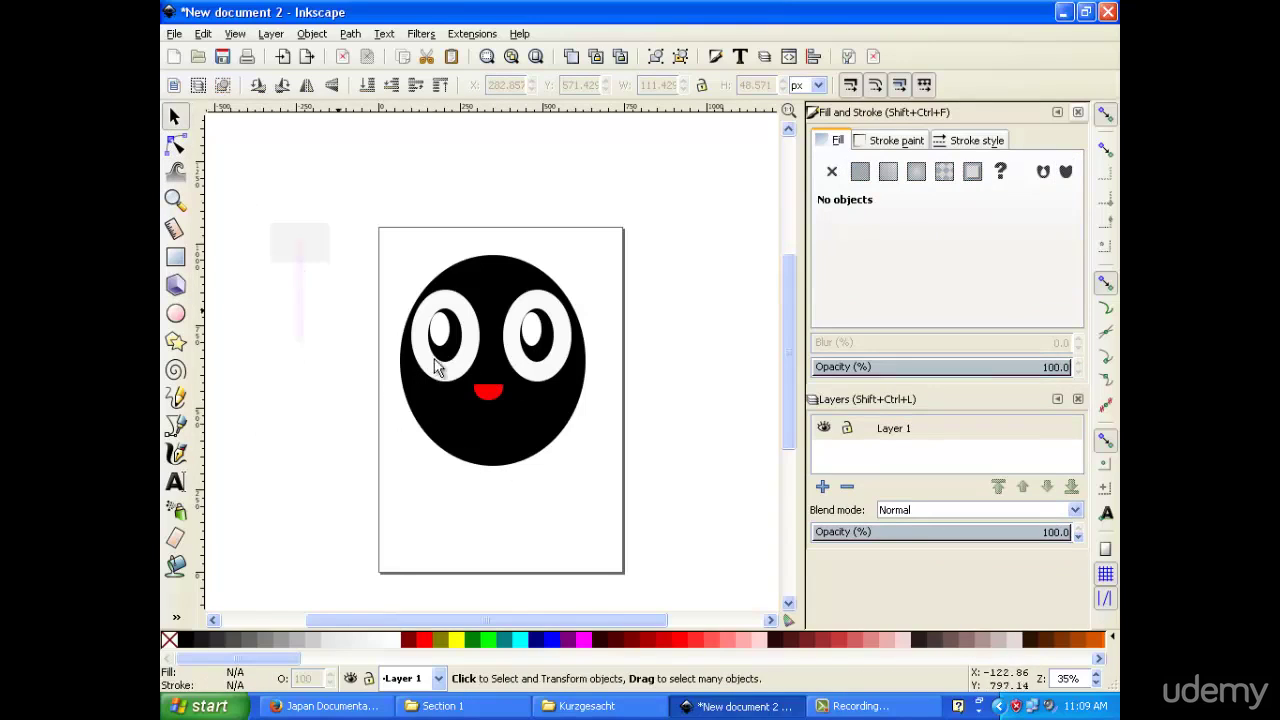
pyautogui.click(481, 397)
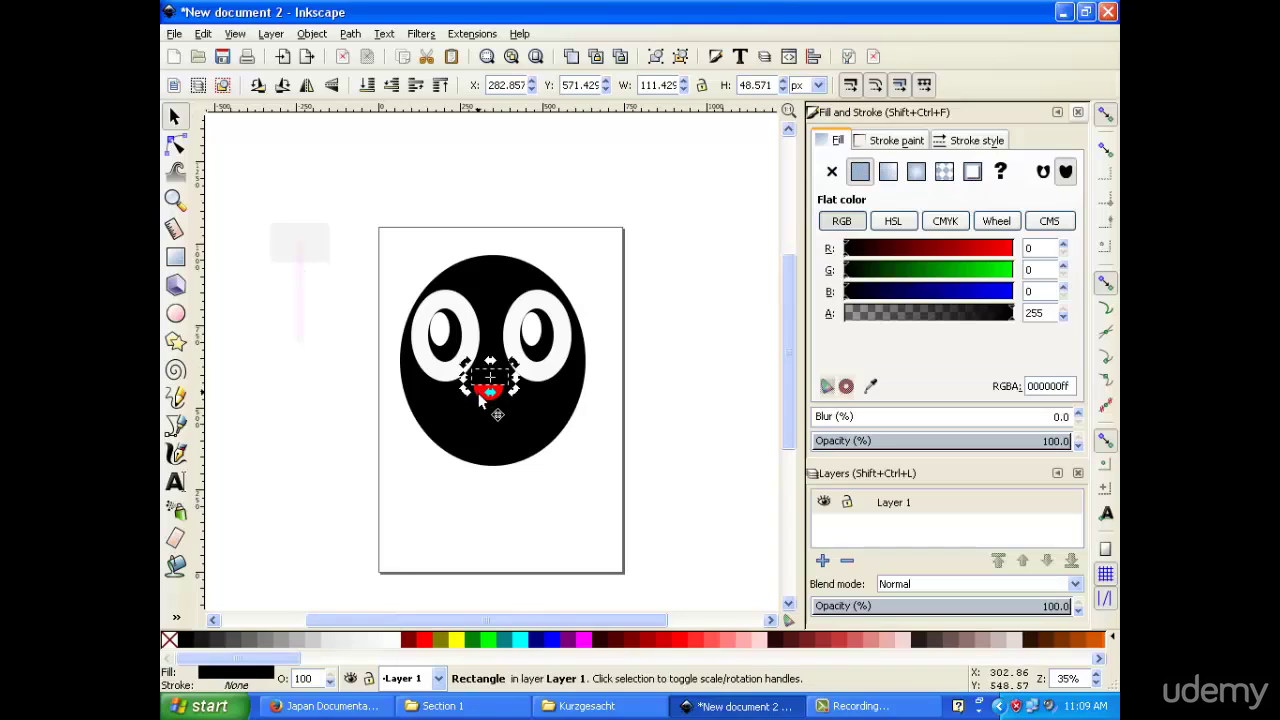
pyautogui.press('Delete')
pyautogui.click(486, 398)
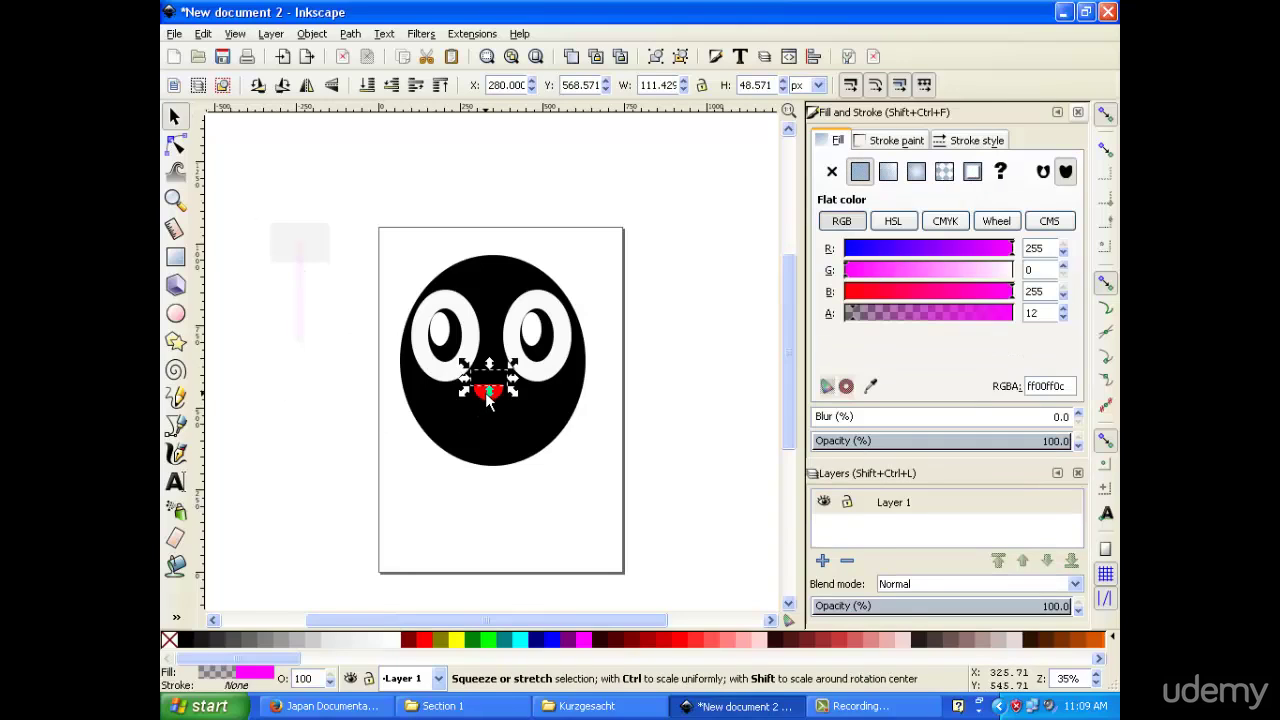
pyautogui.click(300, 445)
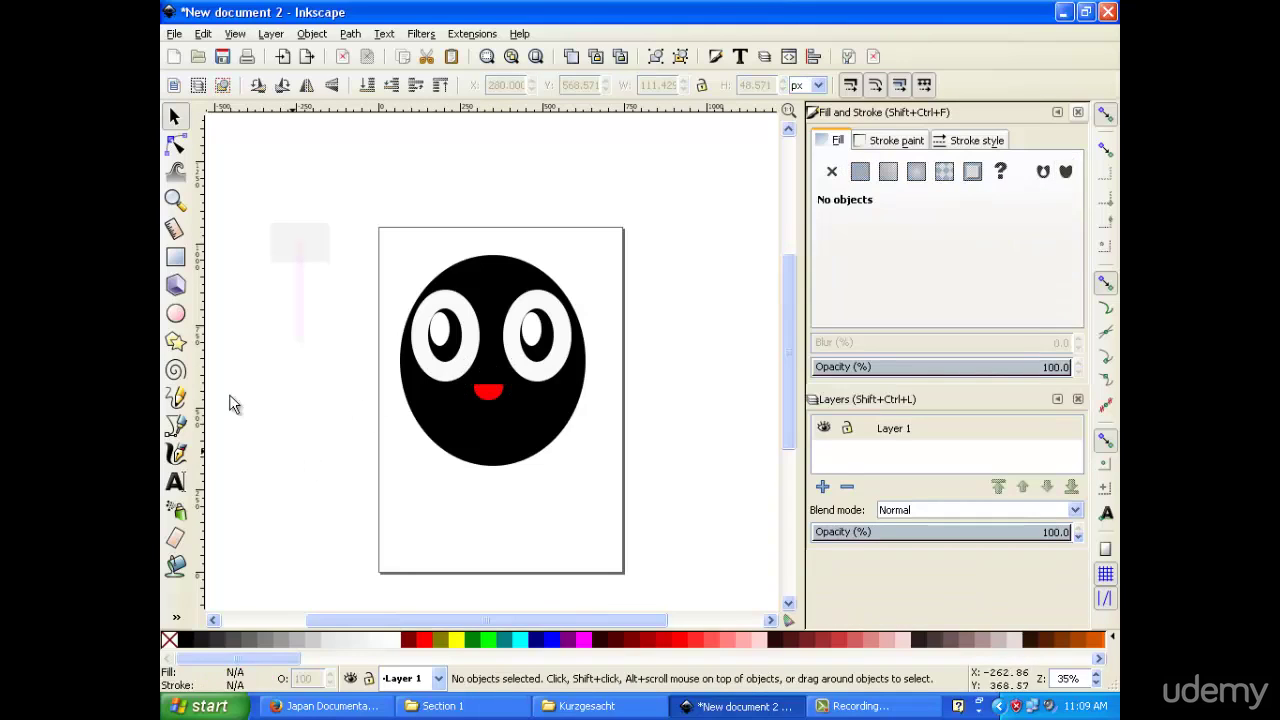
# Nudge the red nose ellipse slightly right and up beneath the black rectangle.
pyautogui.click(486, 394)
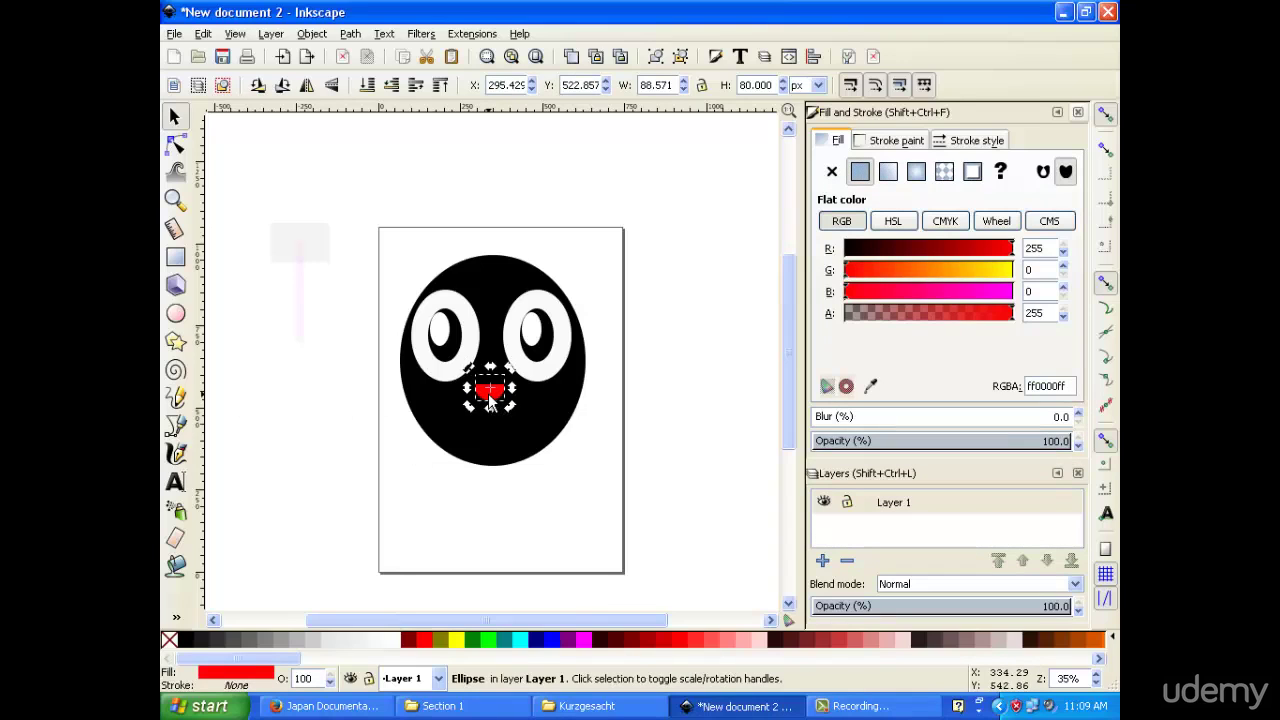
pyautogui.click(489, 392)
pyautogui.click(654, 305)
# Duplicate the black head ellipse and move the copy off the head toward the upper left.
pyautogui.scroll(-4, 640, 330)
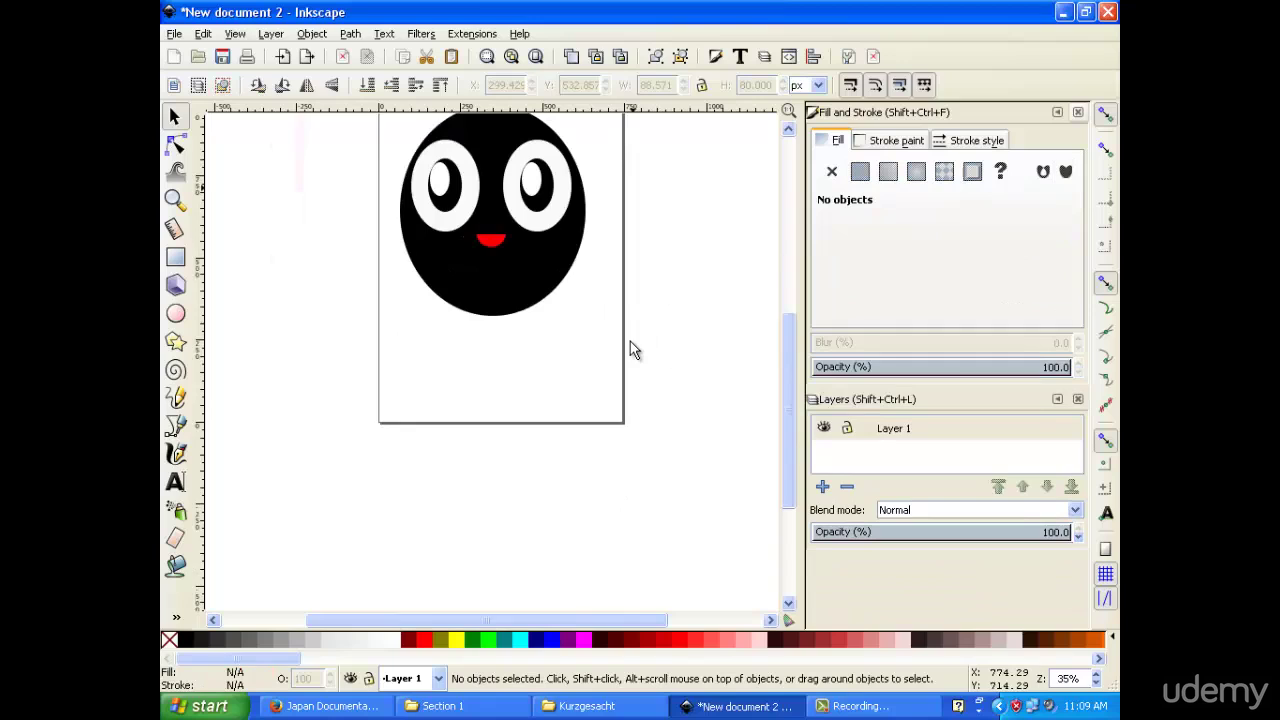
pyautogui.scroll(2, 625, 340)
pyautogui.scroll(4, 640, 300)
pyautogui.scroll(-2, 620, 250)
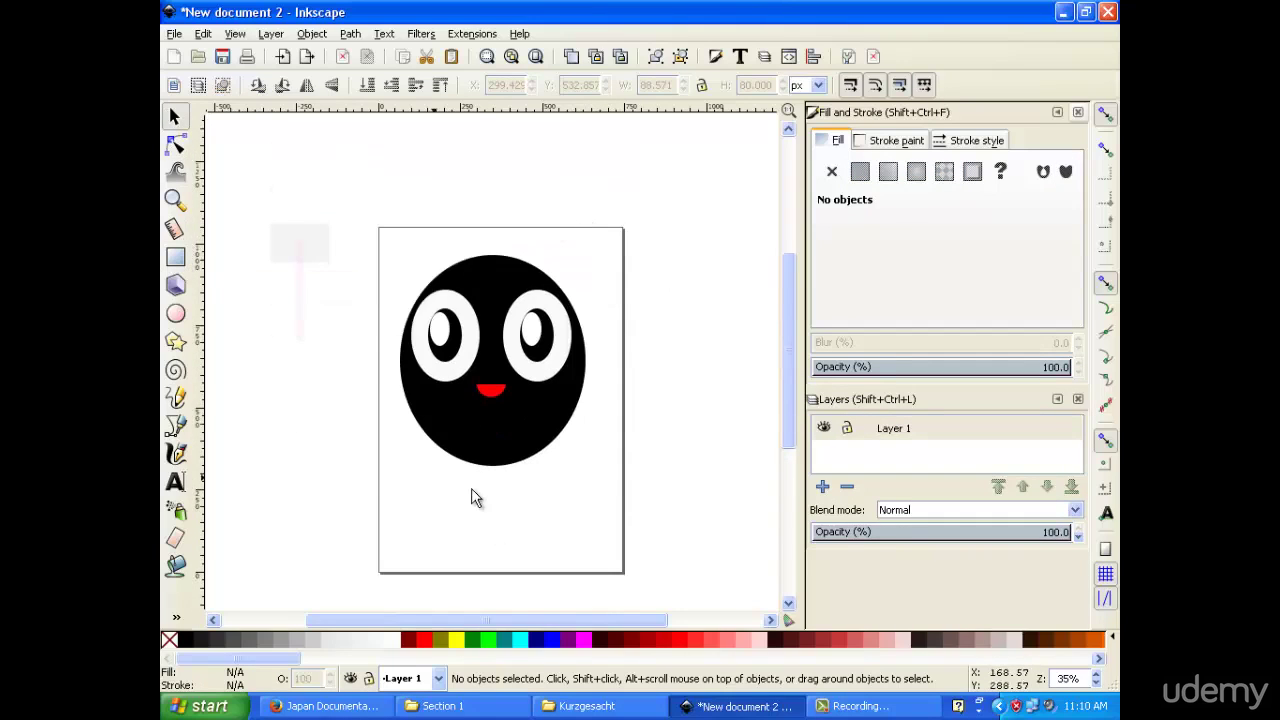
pyautogui.click(457, 418)
pyautogui.rightClick(530, 420)
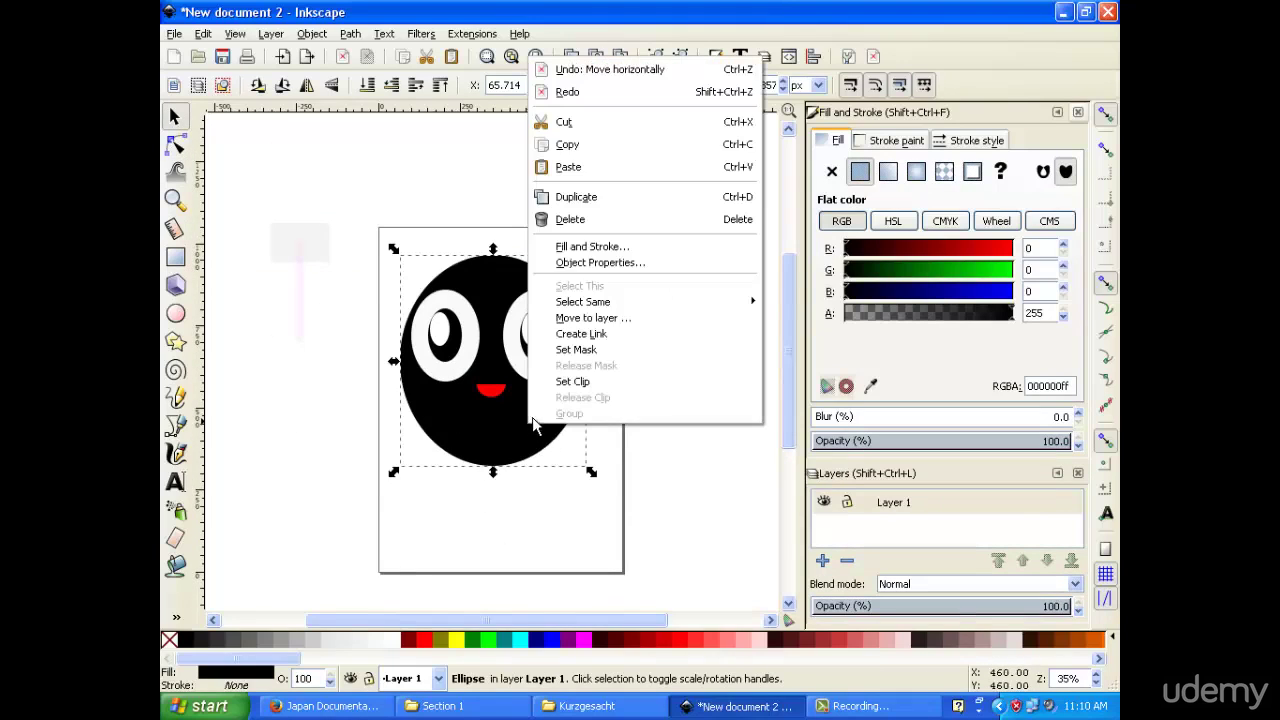
pyautogui.click(580, 196)
pyautogui.moveTo(494, 429); pyautogui.dragTo(326, 310)
# Shrink the copied ellipse to about 177 by 300 px and tilt it clockwise on the head's upper right as an ear.
pyautogui.moveTo(427, 128); pyautogui.dragTo(303, 251)
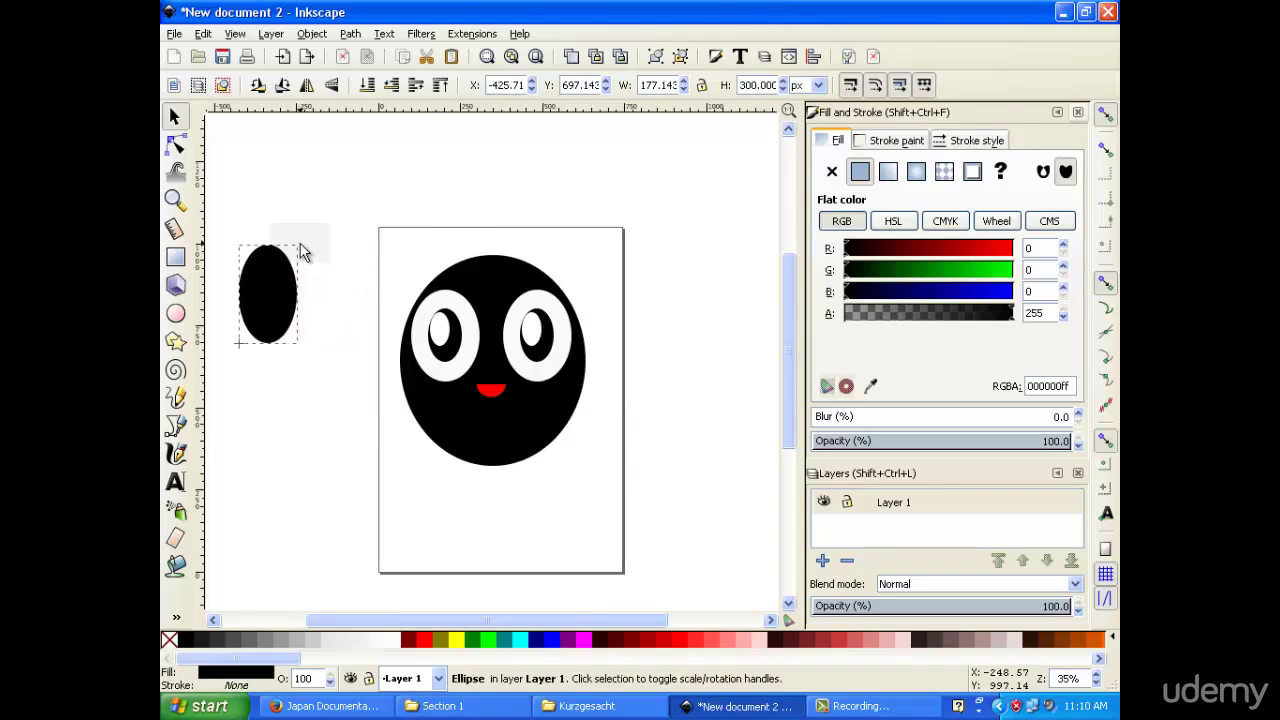
pyautogui.moveTo(245, 328); pyautogui.dragTo(558, 252)
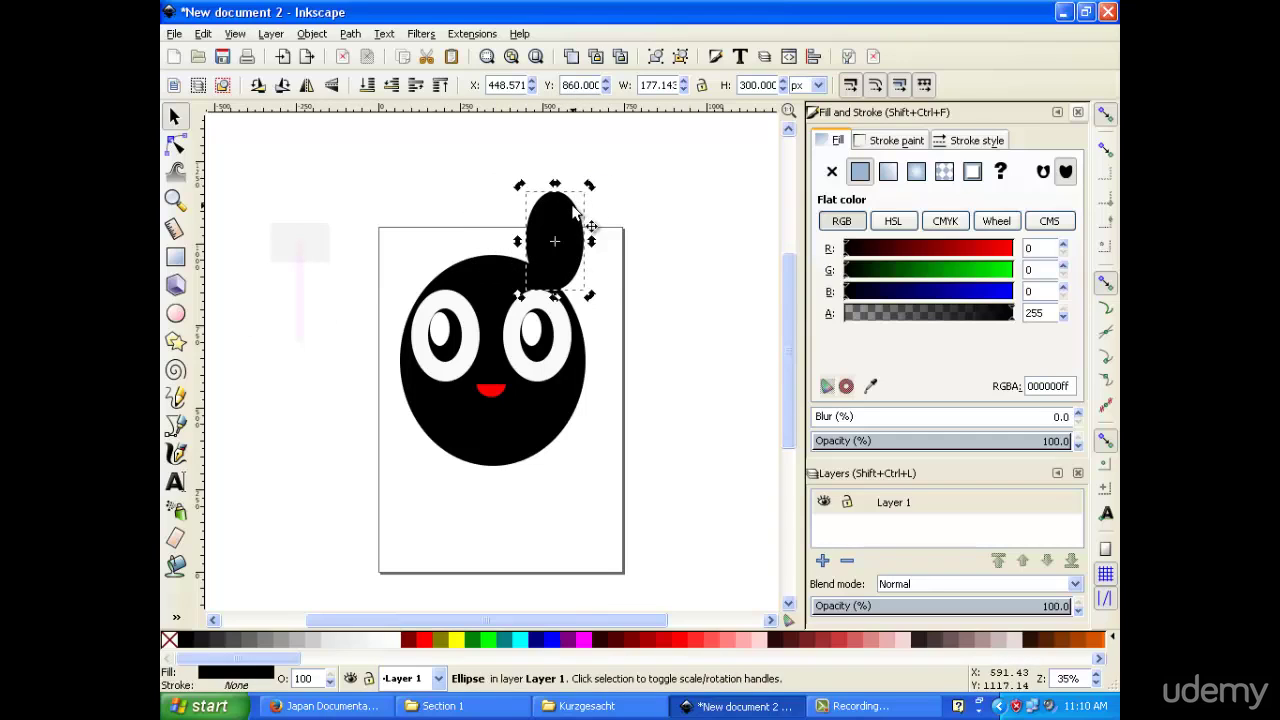
pyautogui.moveTo(591, 184); pyautogui.dragTo(572, 218)
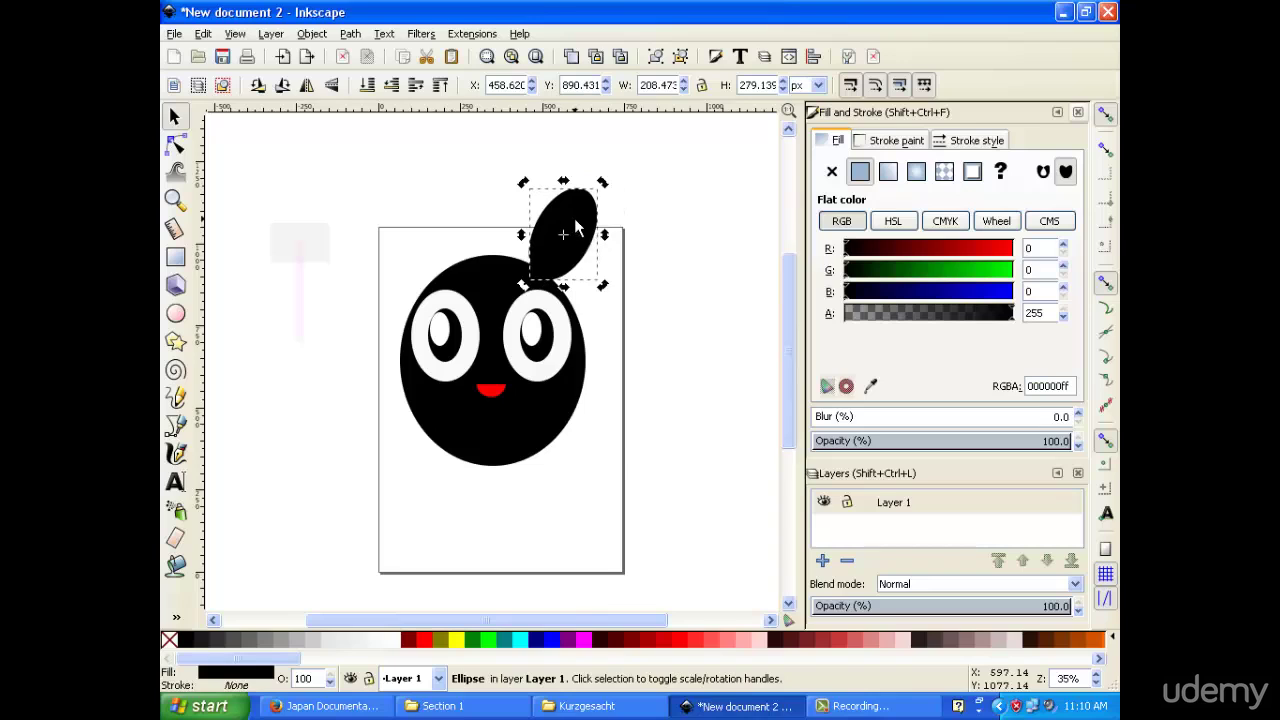
# Duplicate the tilted ear, mirror the copy and place it on the upper left of the head.
pyautogui.rightClick(574, 221)
pyautogui.click(614, 357)
pyautogui.moveTo(570, 213); pyautogui.dragTo(466, 209)
pyautogui.press('h')
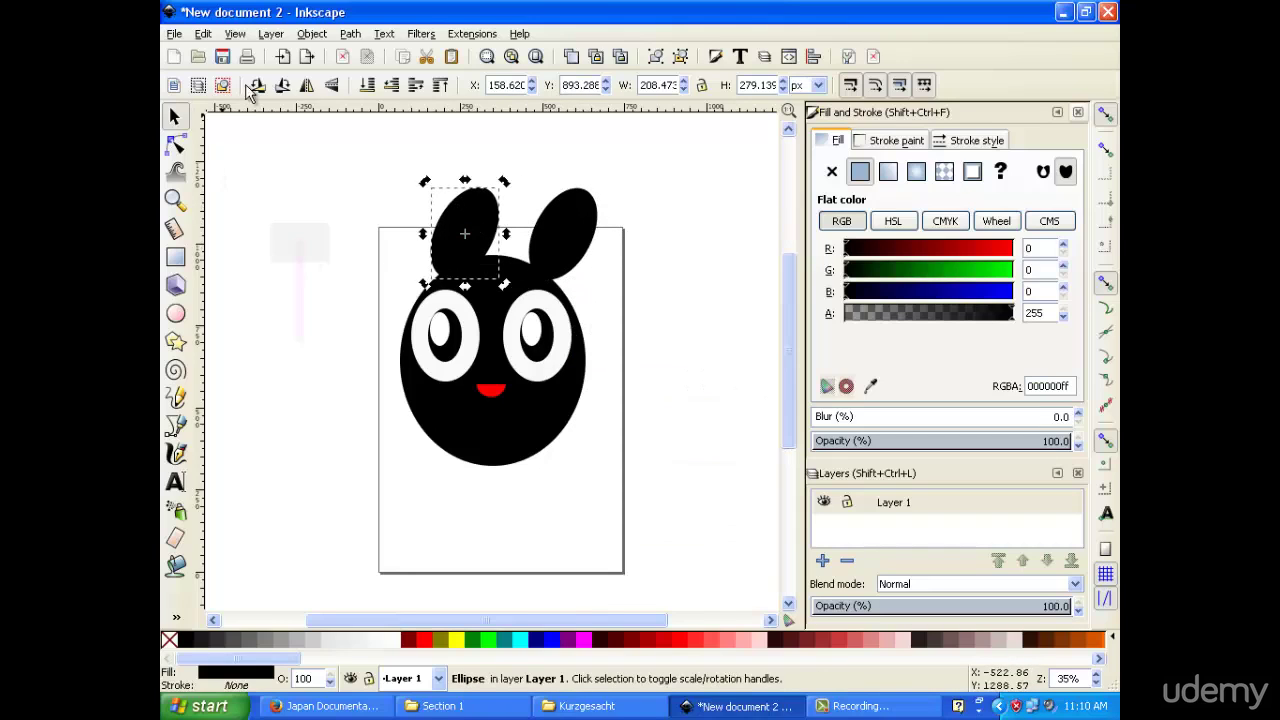
pyautogui.click(332, 86)
pyautogui.moveTo(460, 210); pyautogui.dragTo(404, 211)
pyautogui.scroll(-2, 680, 260)
pyautogui.click(640, 300)
pyautogui.scroll(-1, 632, 310)
pyautogui.scroll(1, 625, 305)
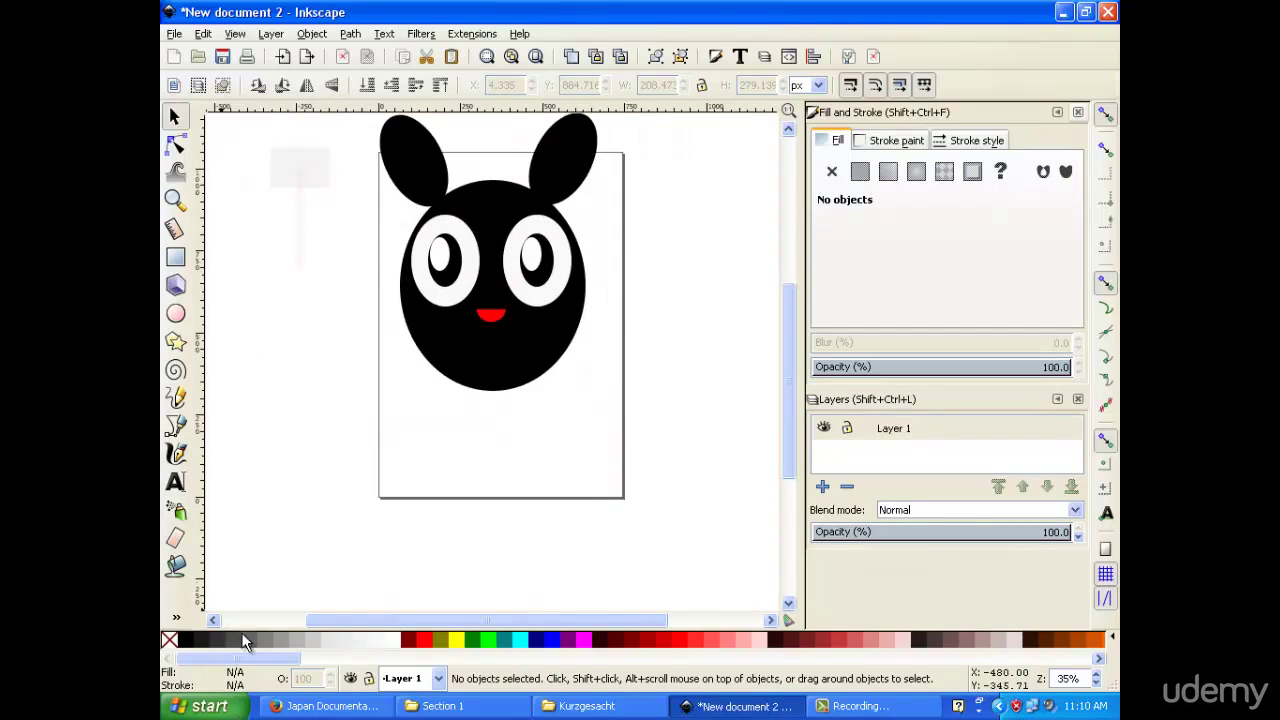
# Set up the Pencil tool to draw freehand strokes with the Ellipse shape.
pyautogui.click(181, 430)
pyautogui.click(175, 397)
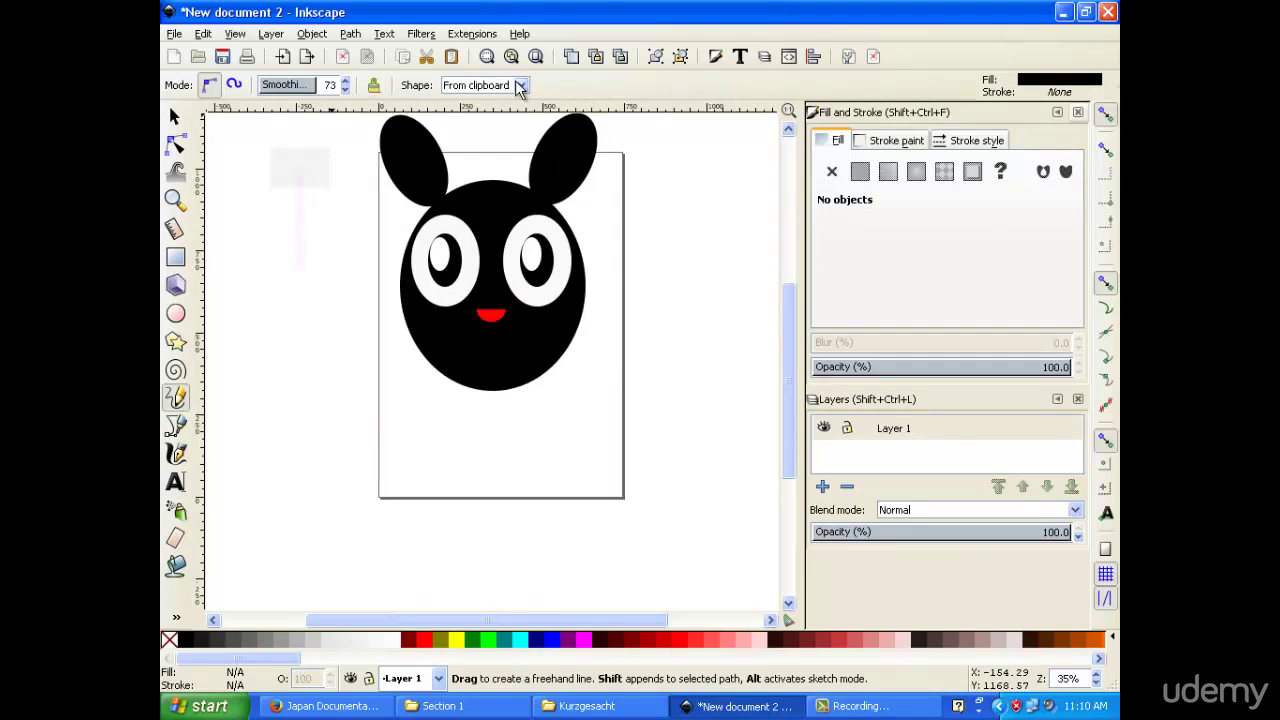
pyautogui.click(519, 87)
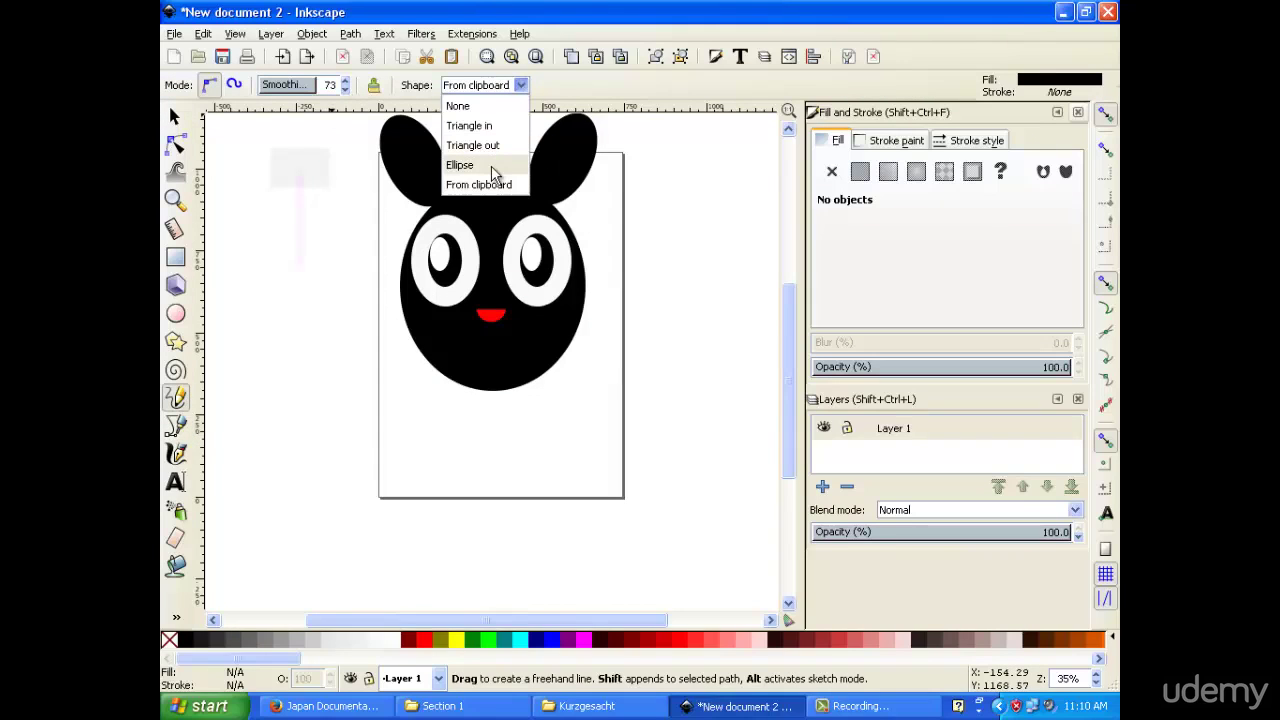
pyautogui.click(492, 172)
# Draw a wavy freehand line about 314 by 50 px below the black head.
pyautogui.moveTo(427, 442)
pyautogui.mouseDown()
pyautogui.moveTo(452, 456)
pyautogui.moveTo(470, 440)
pyautogui.mouseUp()
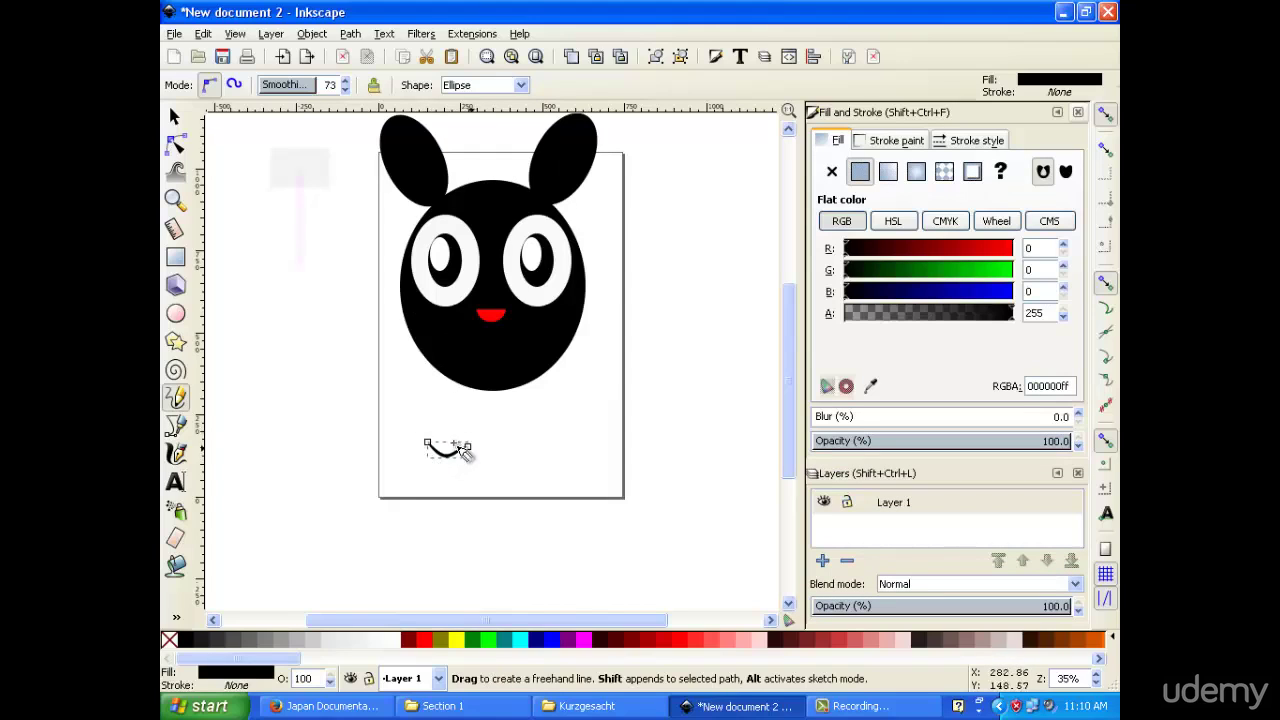
pyautogui.moveTo(466, 444); pyautogui.dragTo(533, 447)
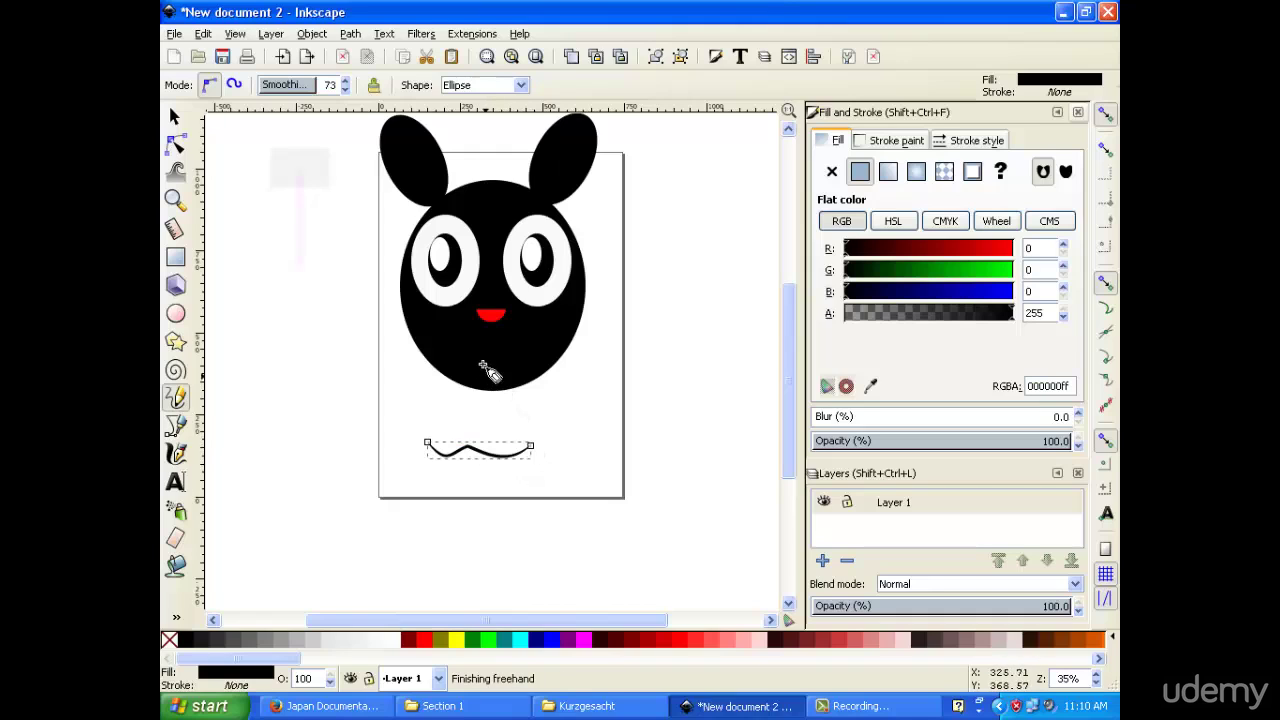
# Draw a U-shaped freehand curve about 271 by 127 px left of the page and color it white.
pyautogui.moveTo(264, 400)
pyautogui.mouseDown()
pyautogui.moveTo(280, 424)
pyautogui.moveTo(310, 416)
pyautogui.moveTo(340, 446)
pyautogui.moveTo(352, 400)
pyautogui.mouseUp()
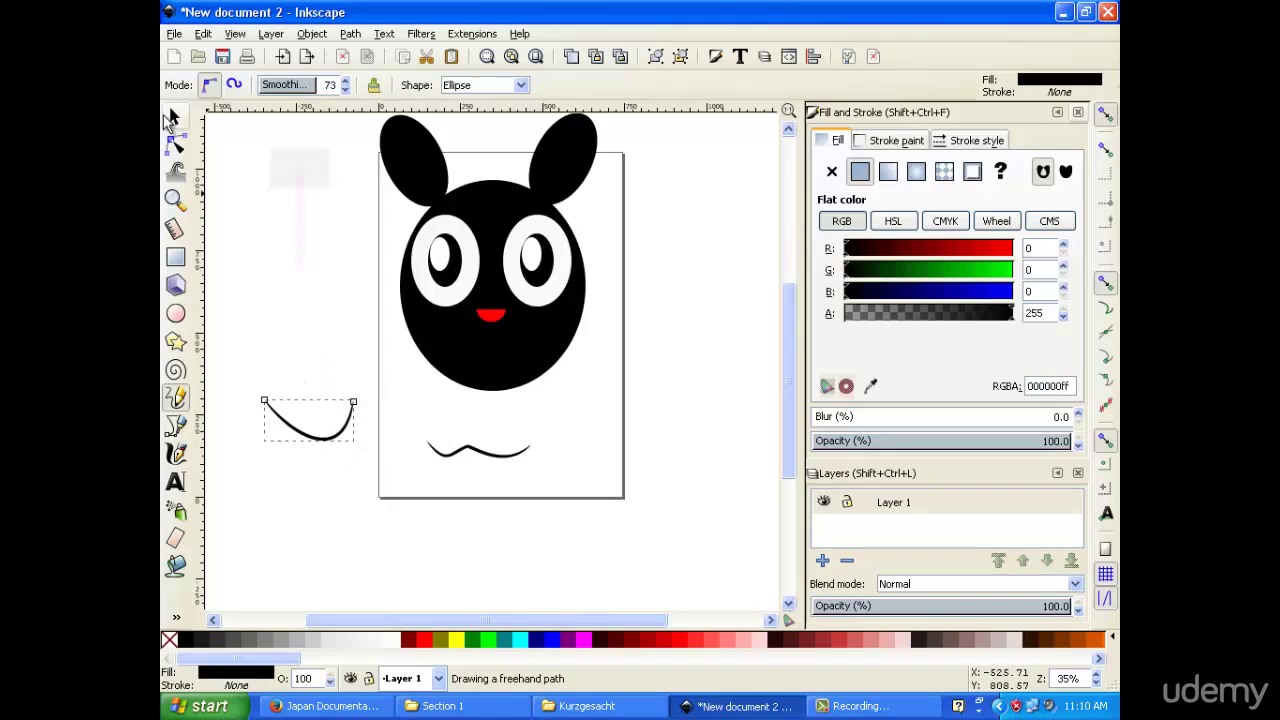
pyautogui.click(172, 117)
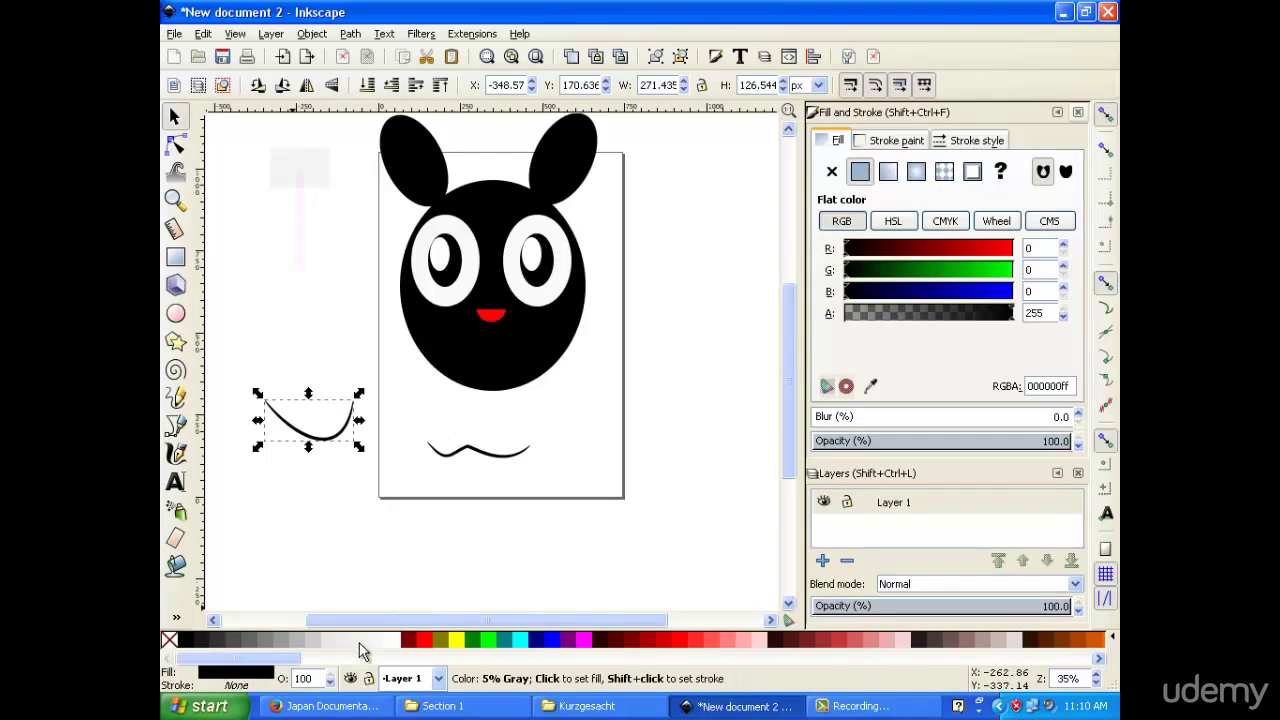
pyautogui.click(397, 645)
# Shrink the white curve to about 99 by 72 px and place it just below the nose as the mouth's left half.
pyautogui.moveTo(287, 430); pyautogui.dragTo(478, 346)
pyautogui.moveTo(407, 318); pyautogui.dragTo(477, 346)
# Duplicate the white mouth curve, flip the copy horizontally and shift it right to form the mouth's other half.
pyautogui.rightClick(480, 345)
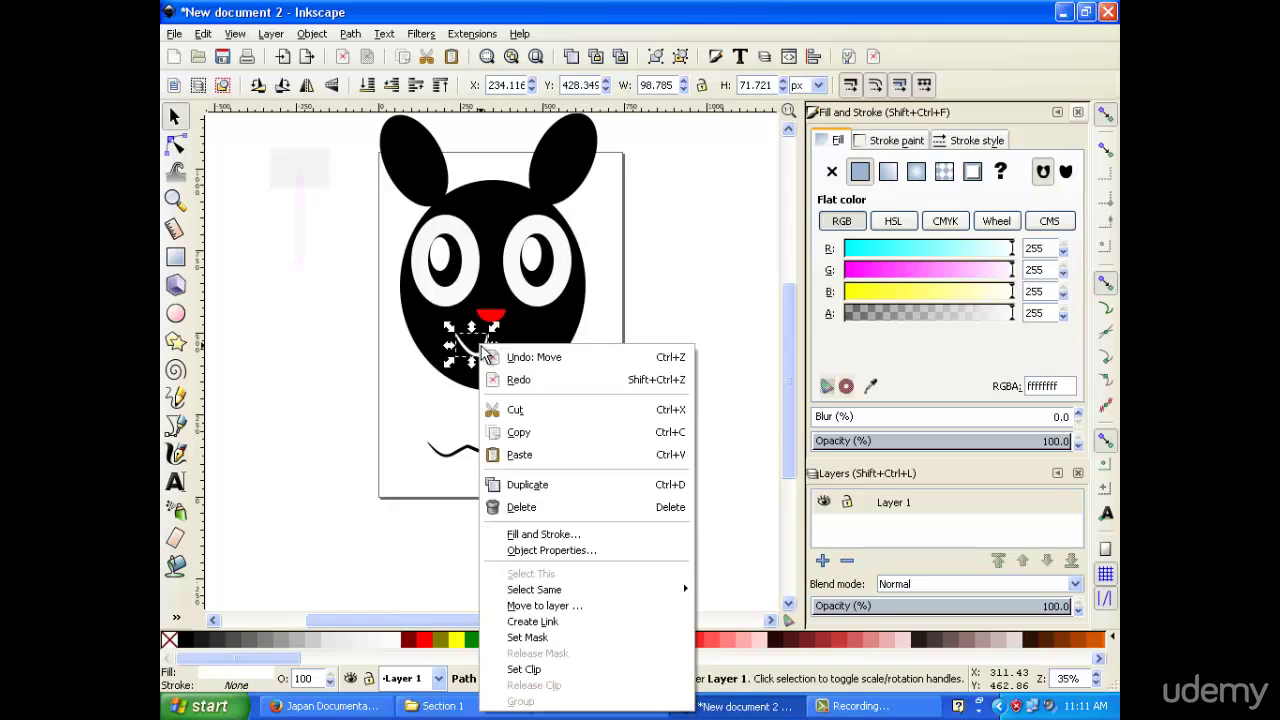
pyautogui.click(516, 485)
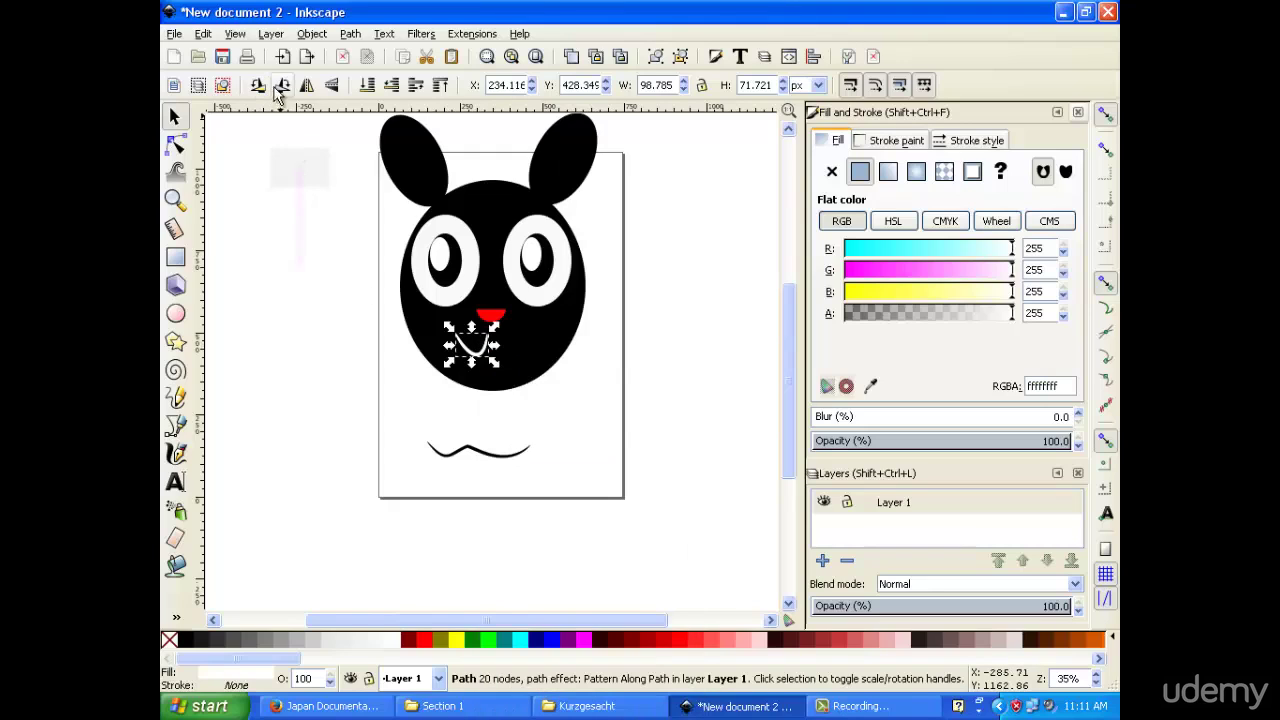
pyautogui.click(308, 88)
pyautogui.press('Right')
pyautogui.press('Right')
pyautogui.press('Right')
pyautogui.press('Right')
pyautogui.press('Right')
pyautogui.press('Right')
pyautogui.press('Right')
pyautogui.press('Right')
pyautogui.press('Right')
pyautogui.press('Right')
pyautogui.press('Right')
pyautogui.press('Right')
pyautogui.press('Right')
pyautogui.press('Right')
pyautogui.press('Right')
pyautogui.press('Right')
pyautogui.press('Right')
pyautogui.press('Right')
pyautogui.press('Right')
pyautogui.press('Right')
pyautogui.press('Right')
pyautogui.press('Right')
pyautogui.press('Right')
pyautogui.press('Right')
pyautogui.press('Right')
pyautogui.press('Right')
pyautogui.press('Right')
pyautogui.press('Down')
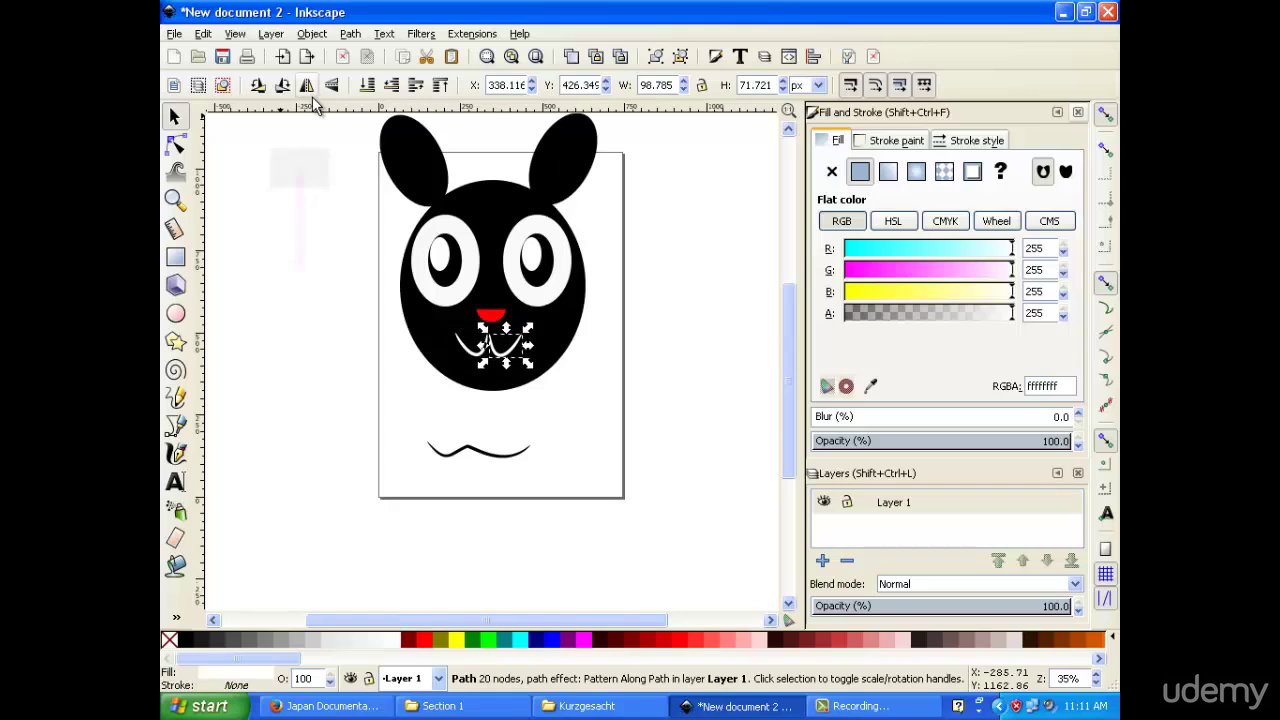
pyautogui.click(330, 346)
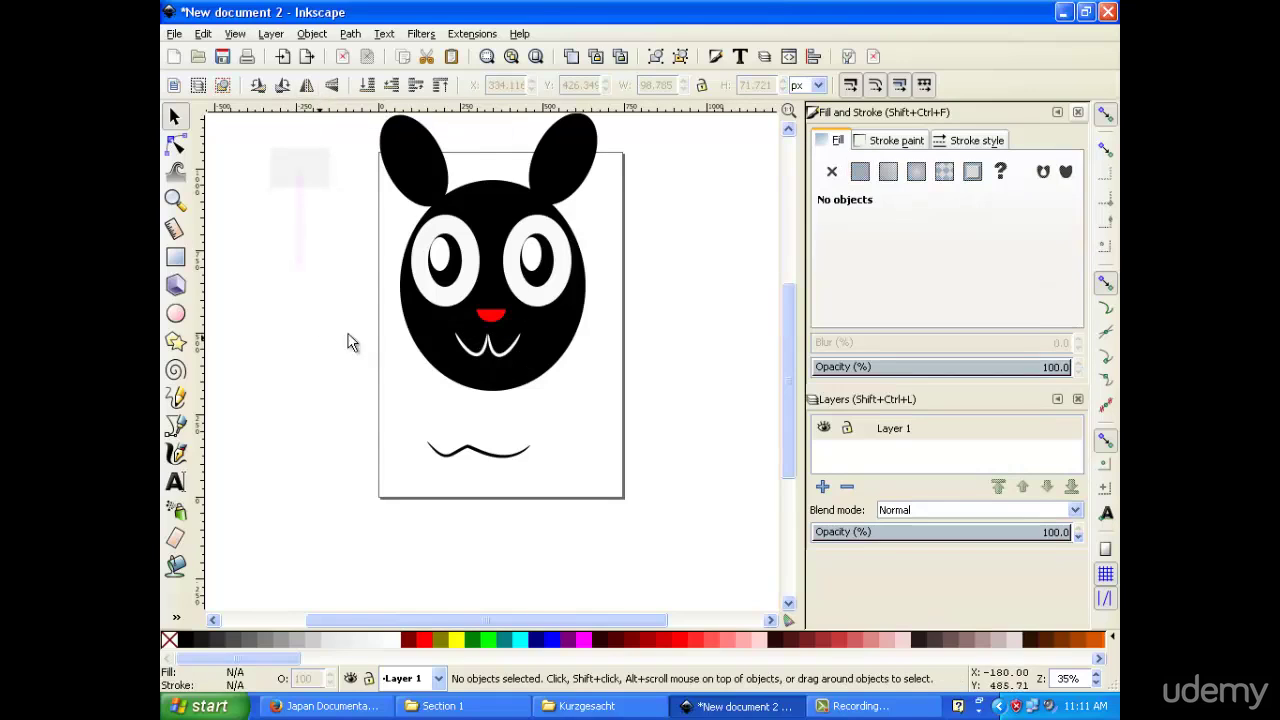
# Nudge the left mouth curve slightly right toward its mirrored copy.
pyautogui.click(497, 373)
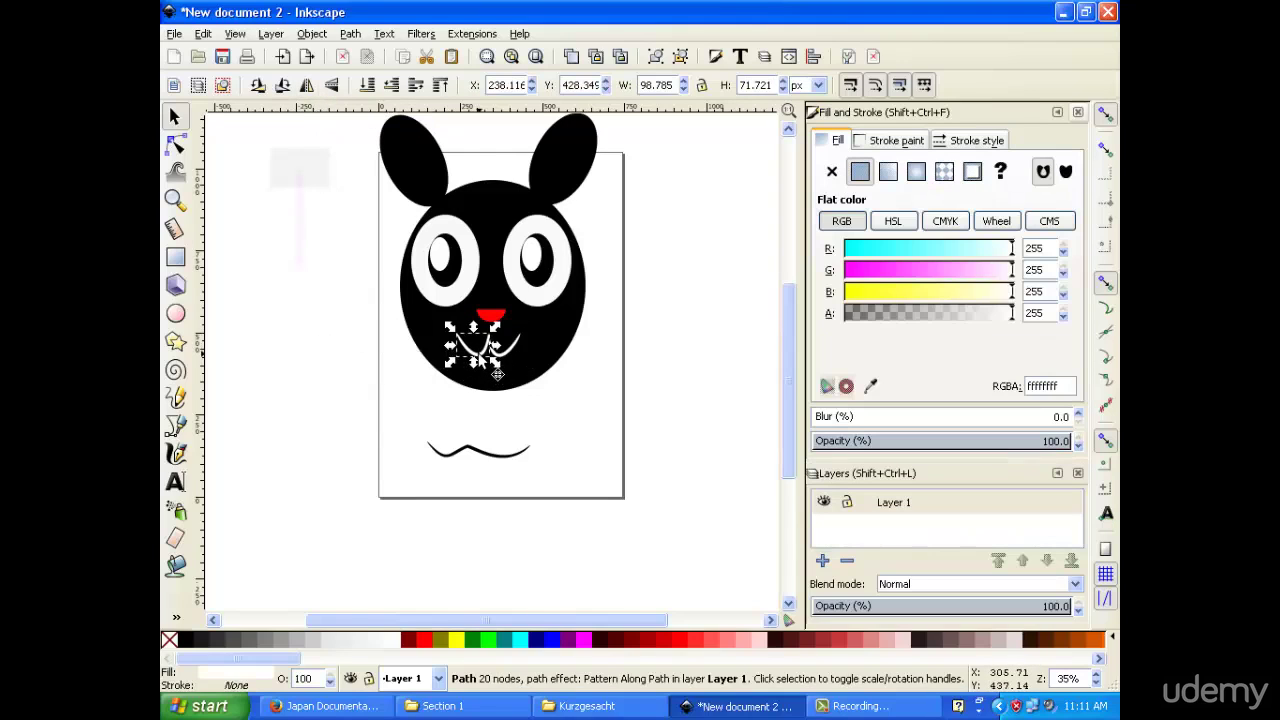
pyautogui.click(655, 335)
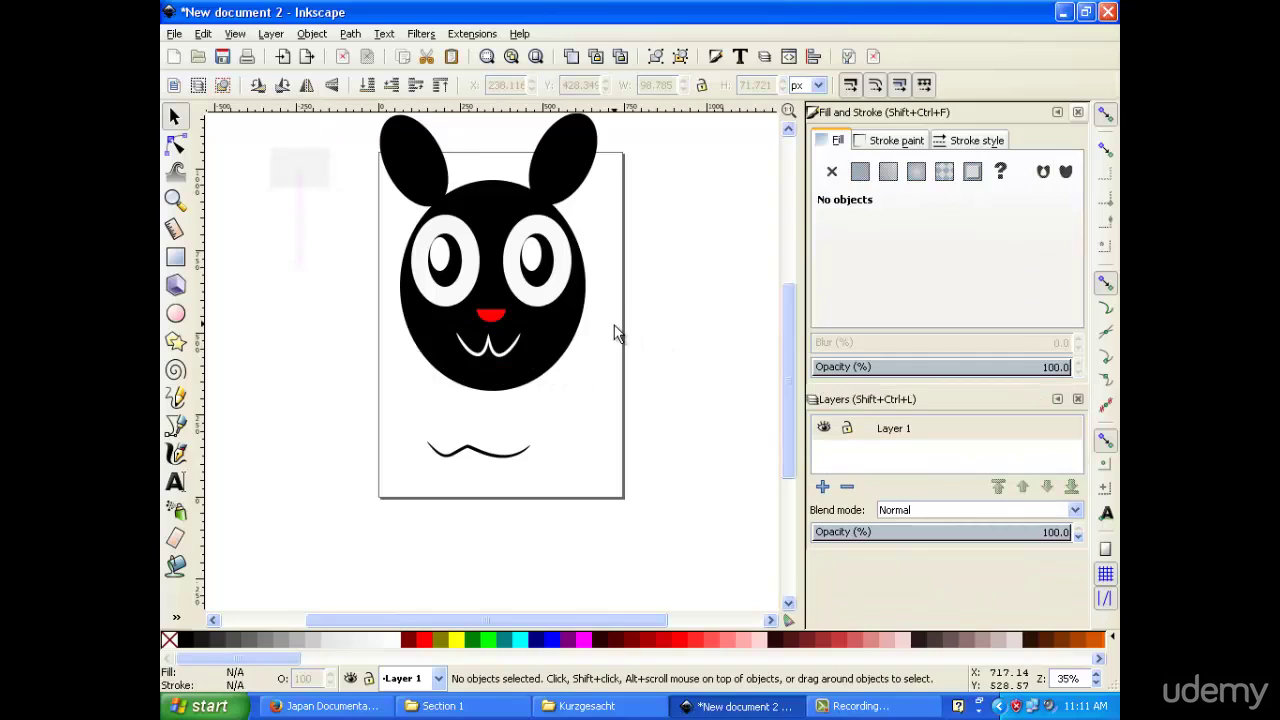
# Delete the wavy black line below the head.
pyautogui.click(503, 463)
pyautogui.press('Delete')
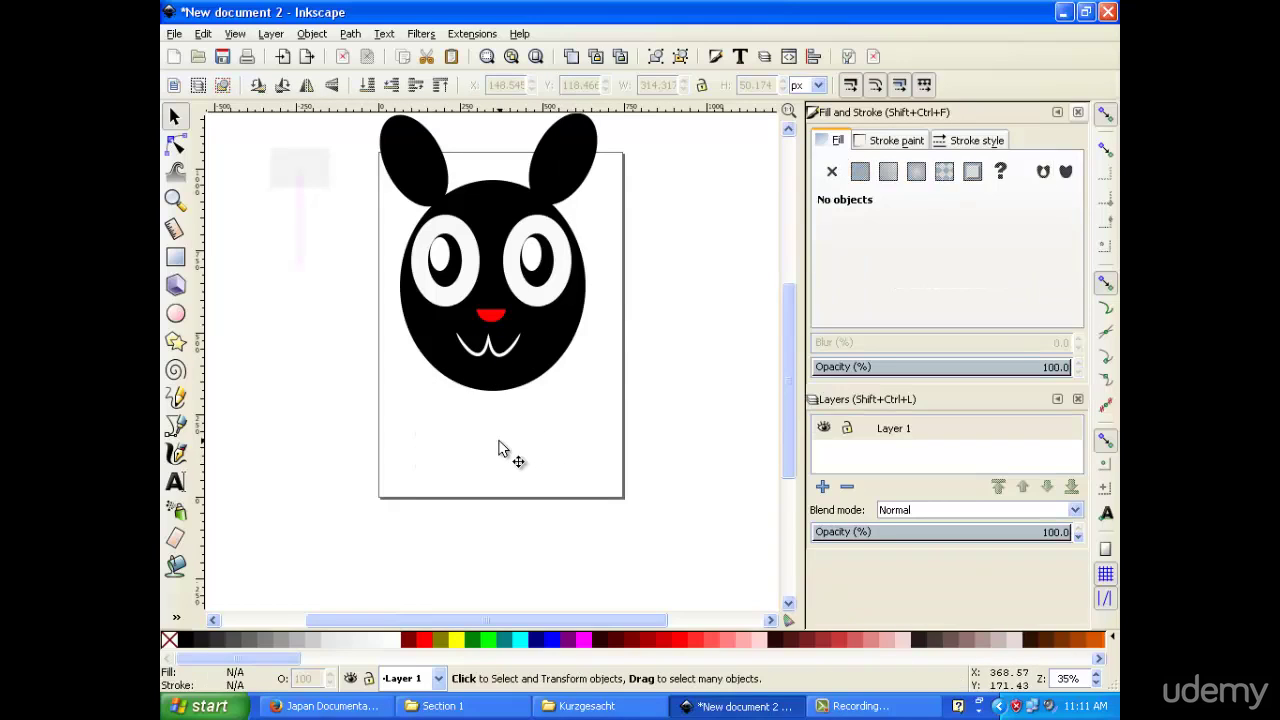
# Draw a narrow vertical light grey ellipse, about 46 by 237 px, over the animal's left ear.
pyautogui.scroll(-3, 499, 443)
pyautogui.scroll(8, 499, 441)
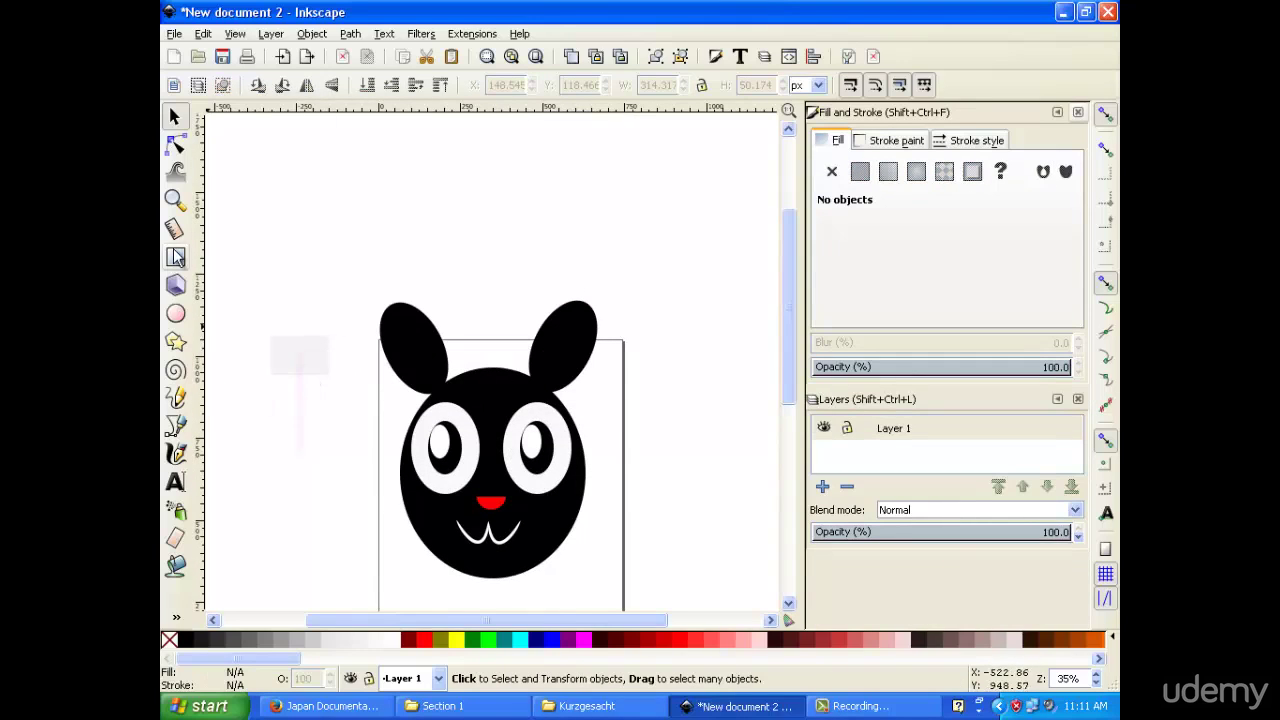
pyautogui.click(176, 312)
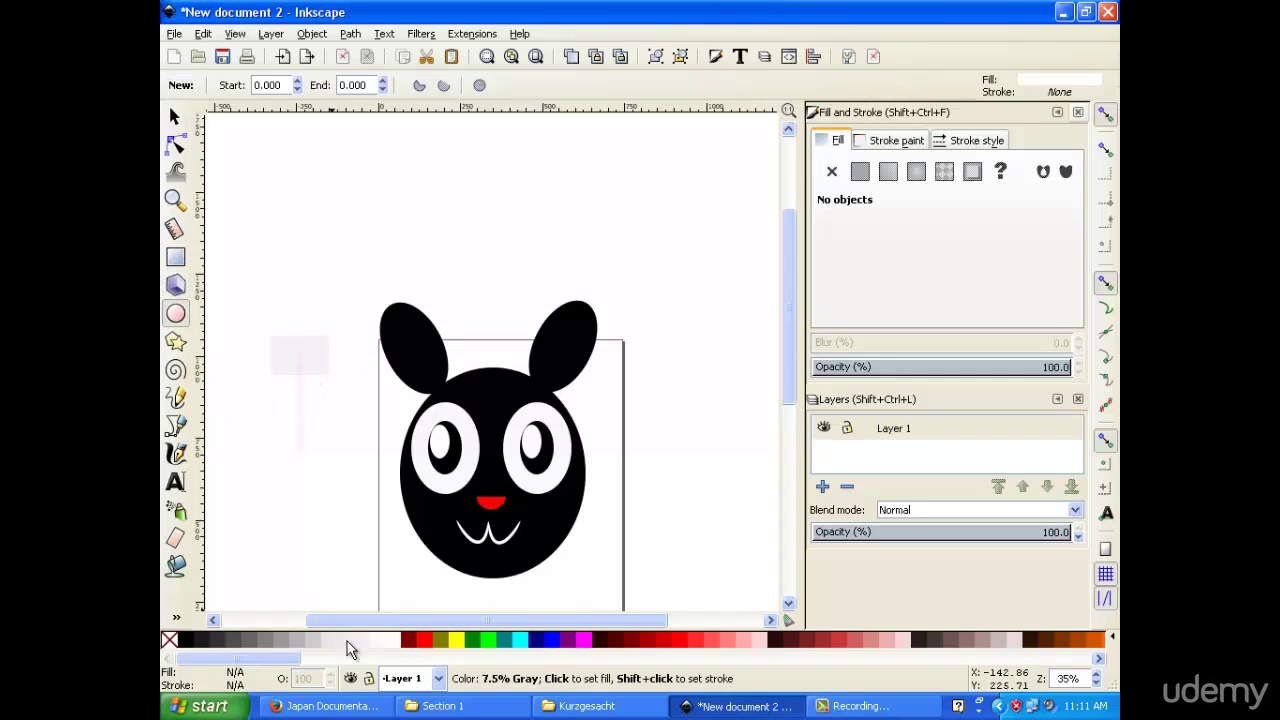
pyautogui.click(312, 636)
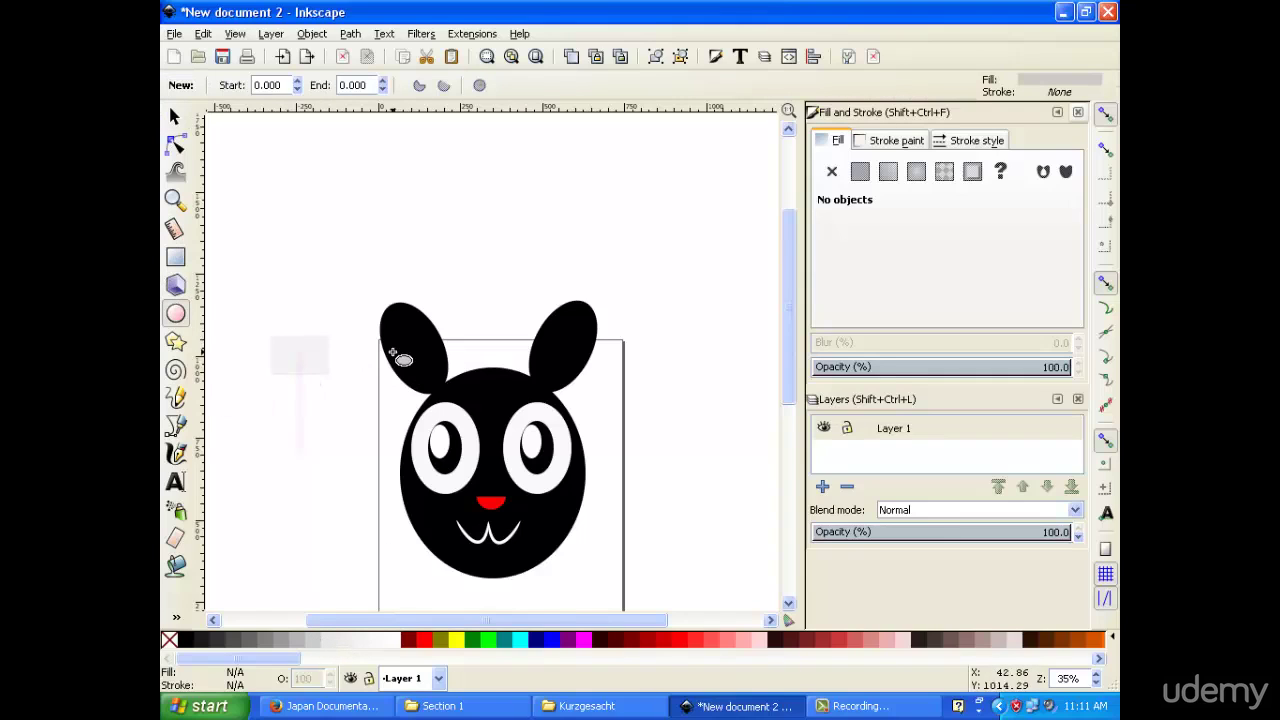
pyautogui.moveTo(396, 336); pyautogui.dragTo(414, 418)
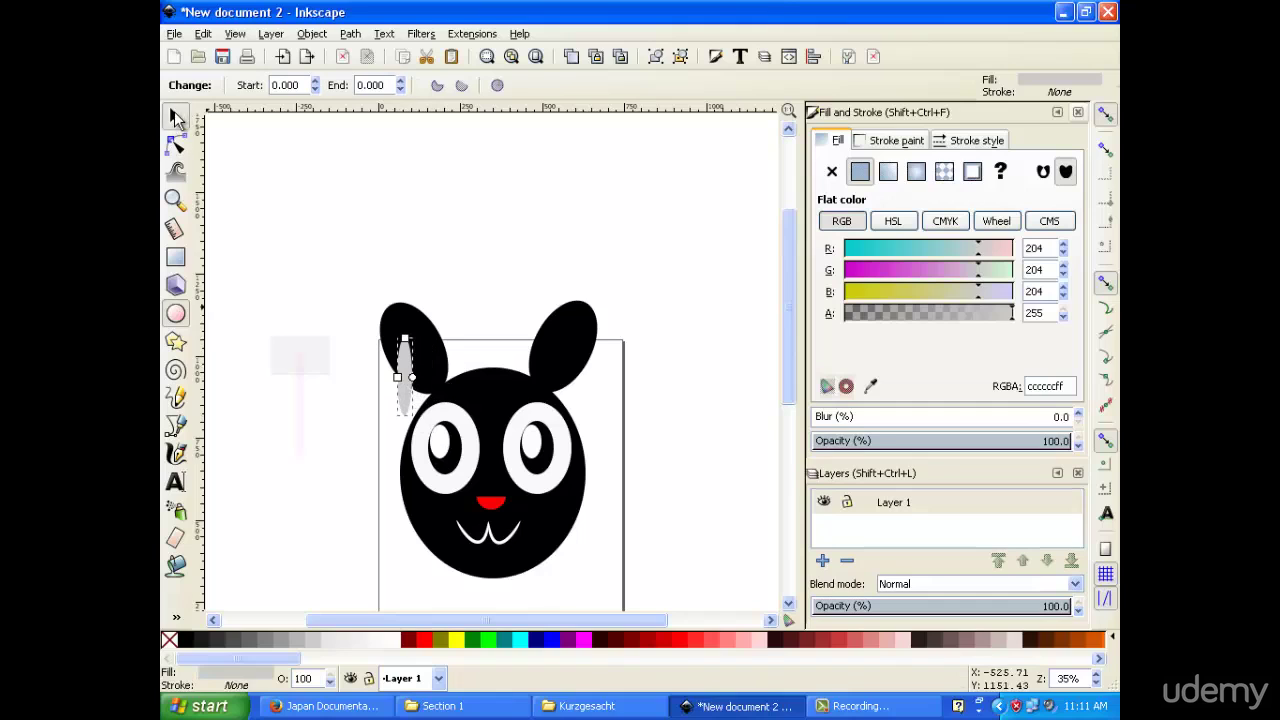
# Widen the grey ellipse to about 69 px, tilt it to match the left ear and move it inside the ear.
pyautogui.click(174, 116)
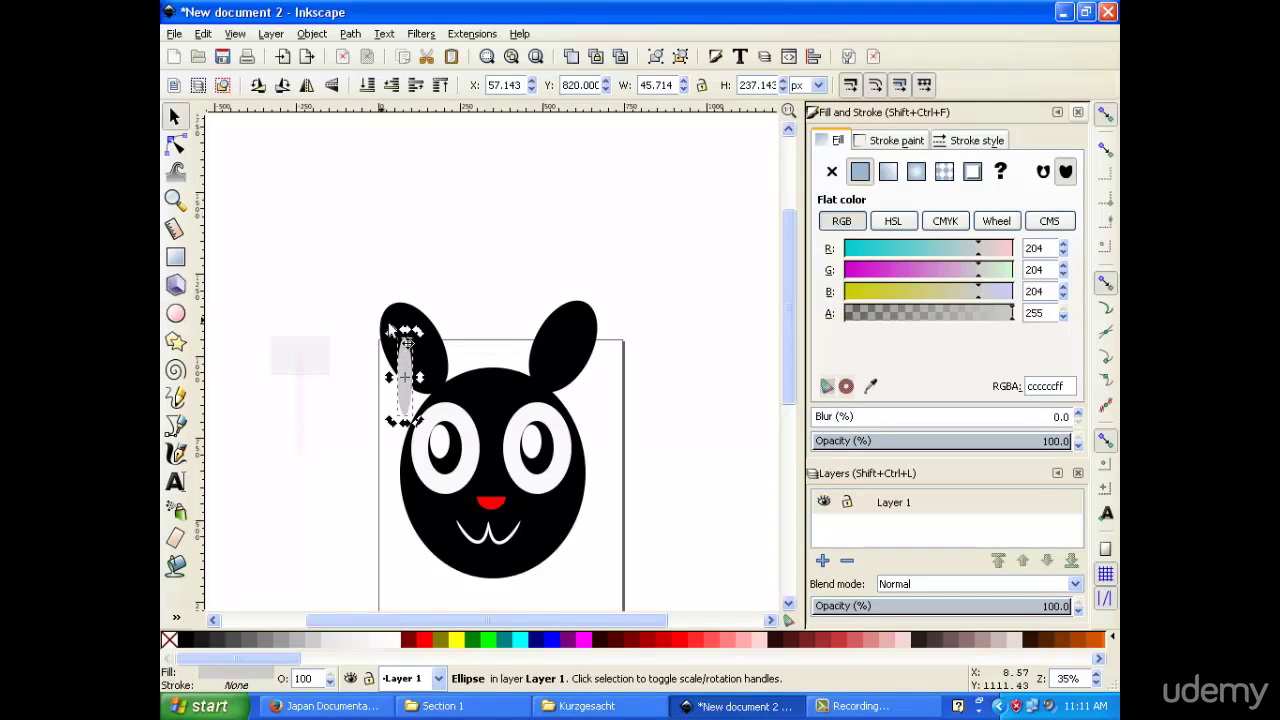
pyautogui.moveTo(424, 378); pyautogui.dragTo(432, 377)
pyautogui.click(406, 357)
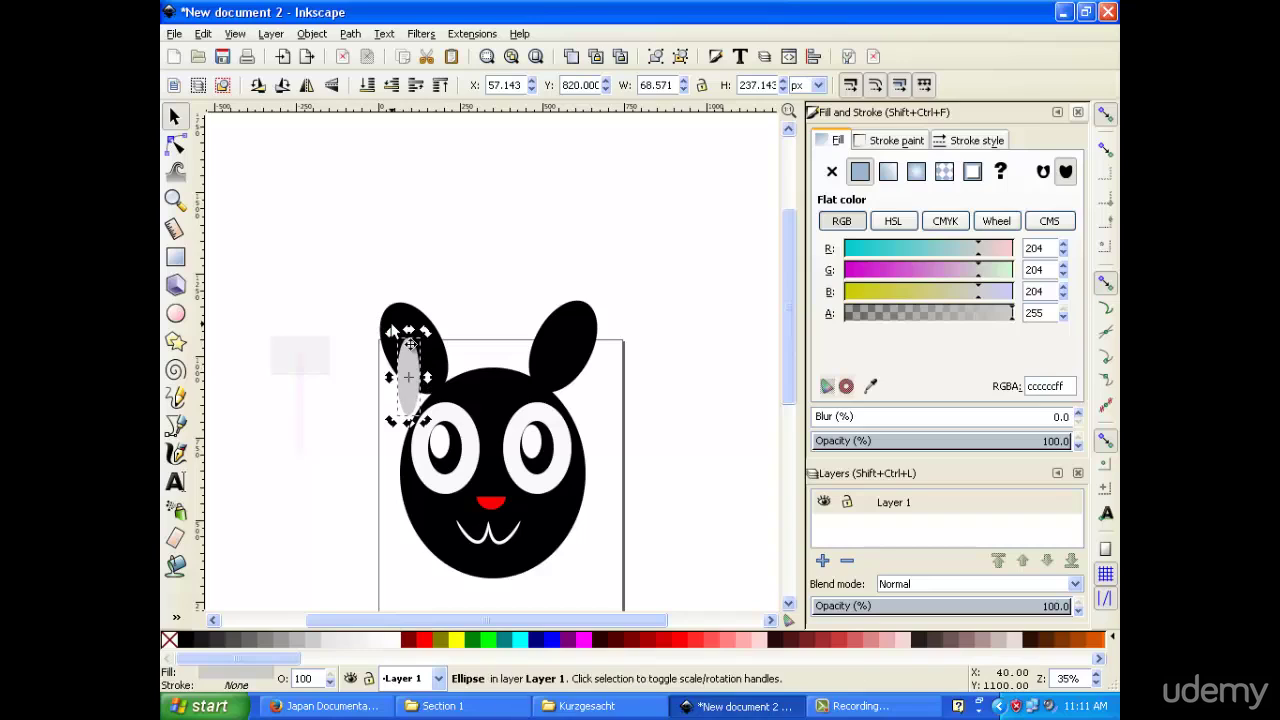
pyautogui.moveTo(392, 332)
pyautogui.mouseDown()
pyautogui.moveTo(379, 360)
pyautogui.moveTo(404, 366)
pyautogui.moveTo(402, 355)
pyautogui.mouseUp()
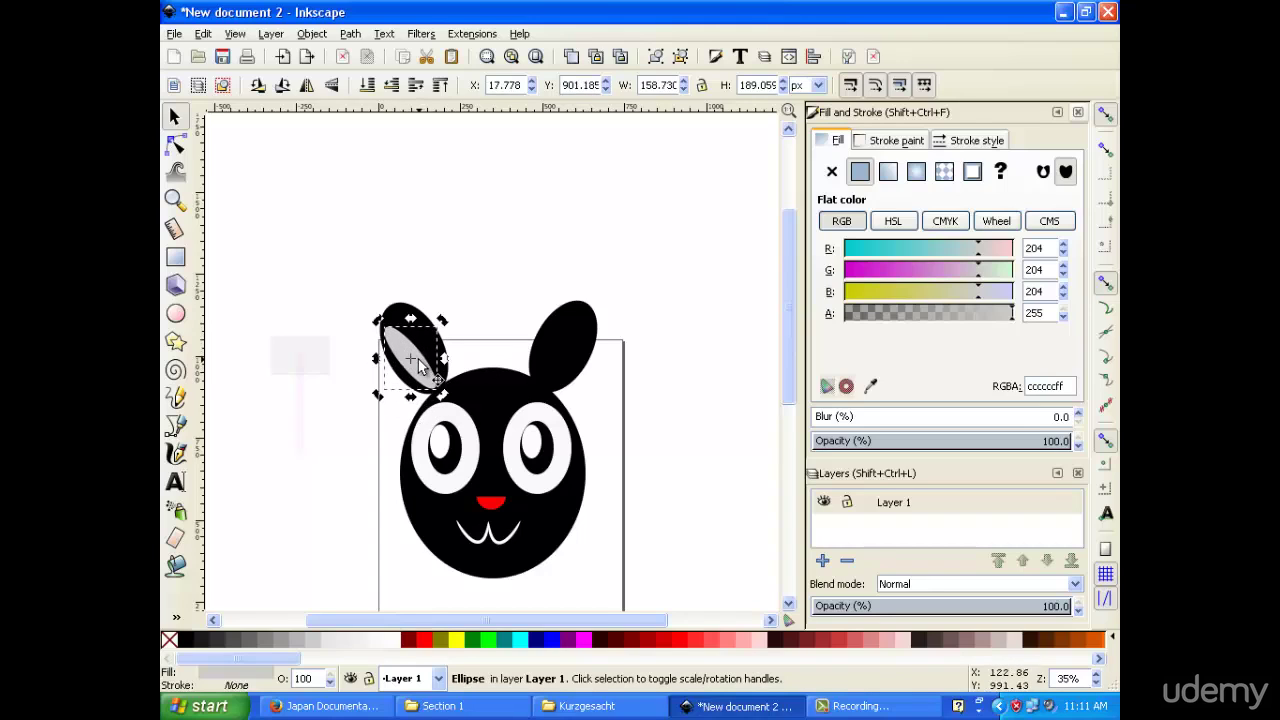
# Resize the tilted grey ellipse to about 133 by 189 px and position it within the left ear as the inner ear.
pyautogui.click(450, 322)
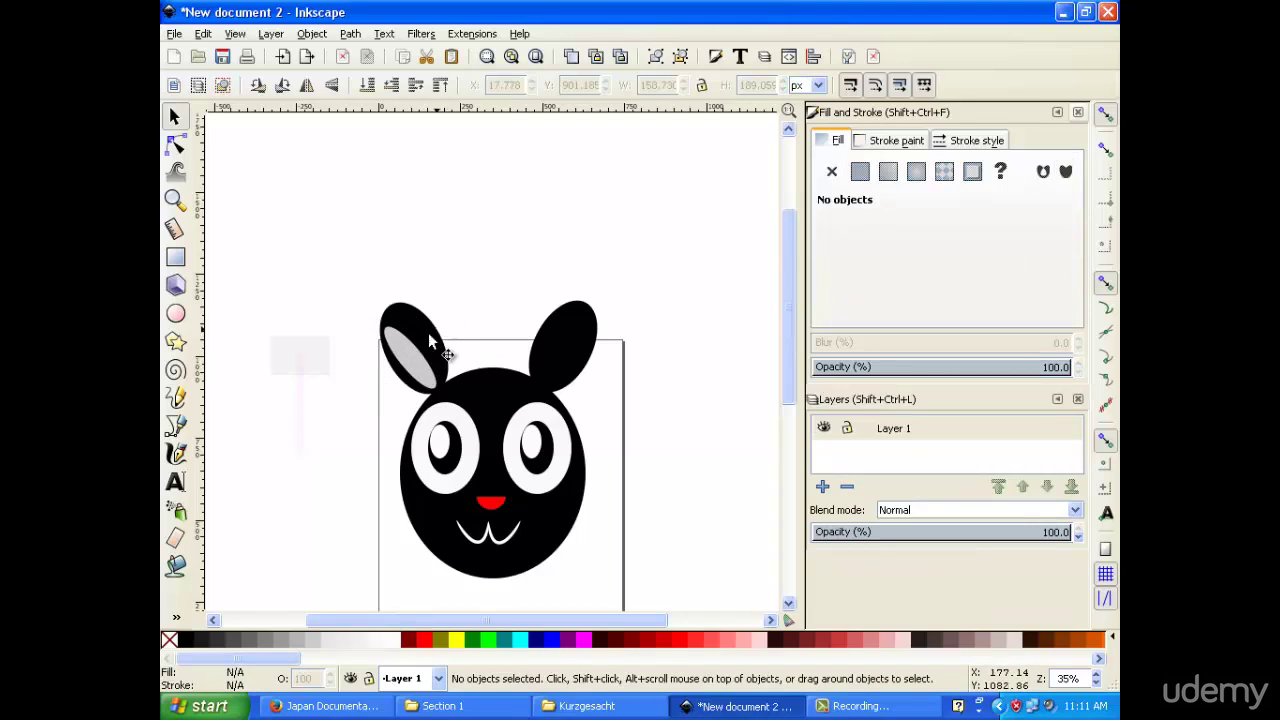
pyautogui.click(418, 356)
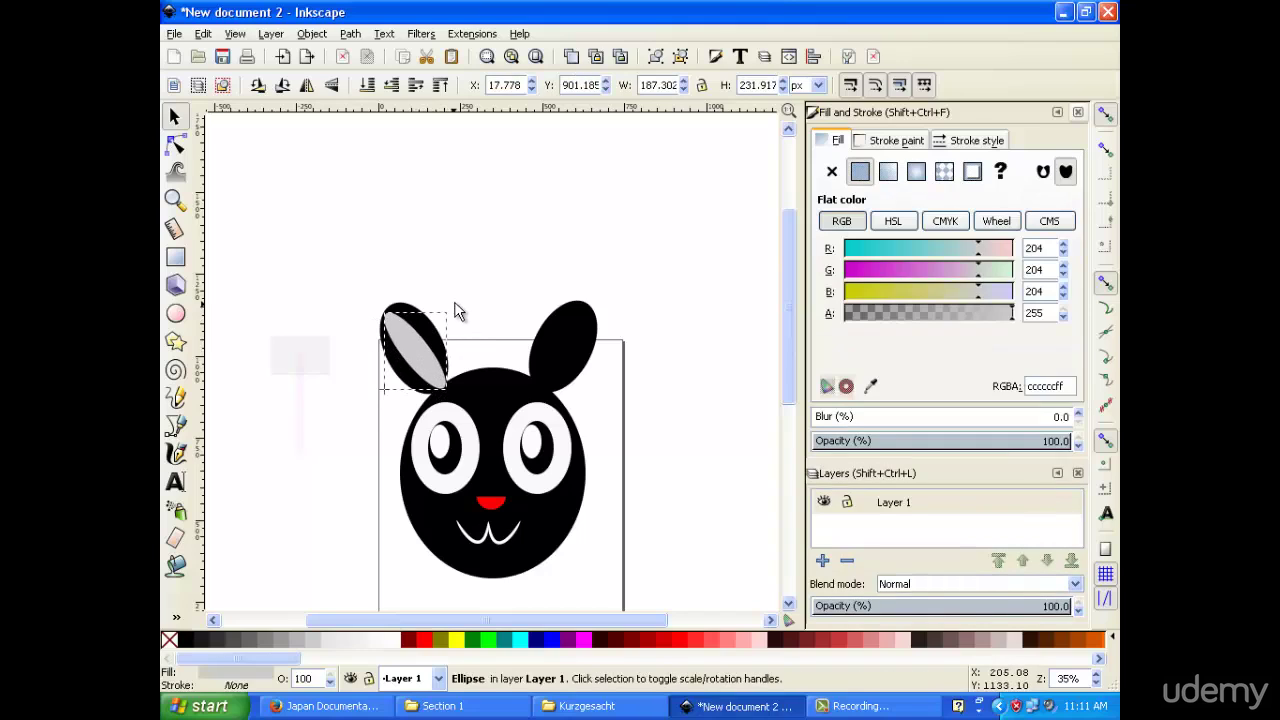
pyautogui.moveTo(443, 394); pyautogui.dragTo(424, 364)
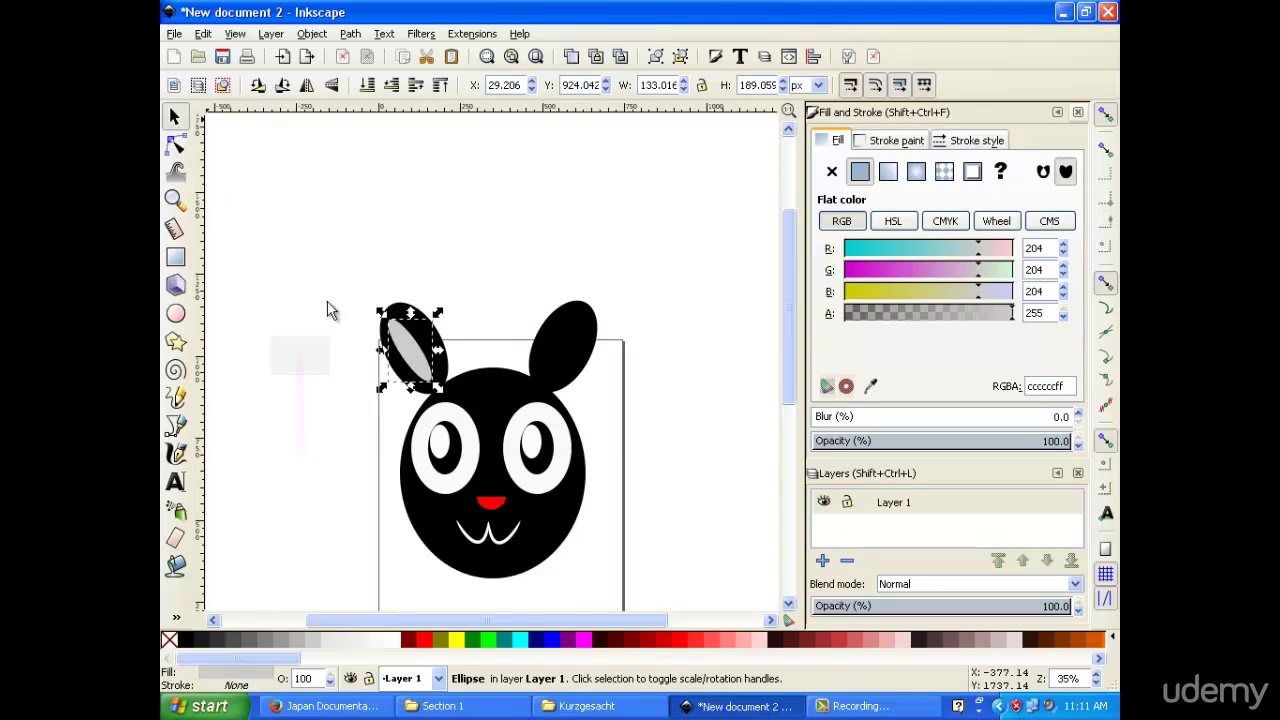
pyautogui.click(410, 350)
pyautogui.click(517, 217)
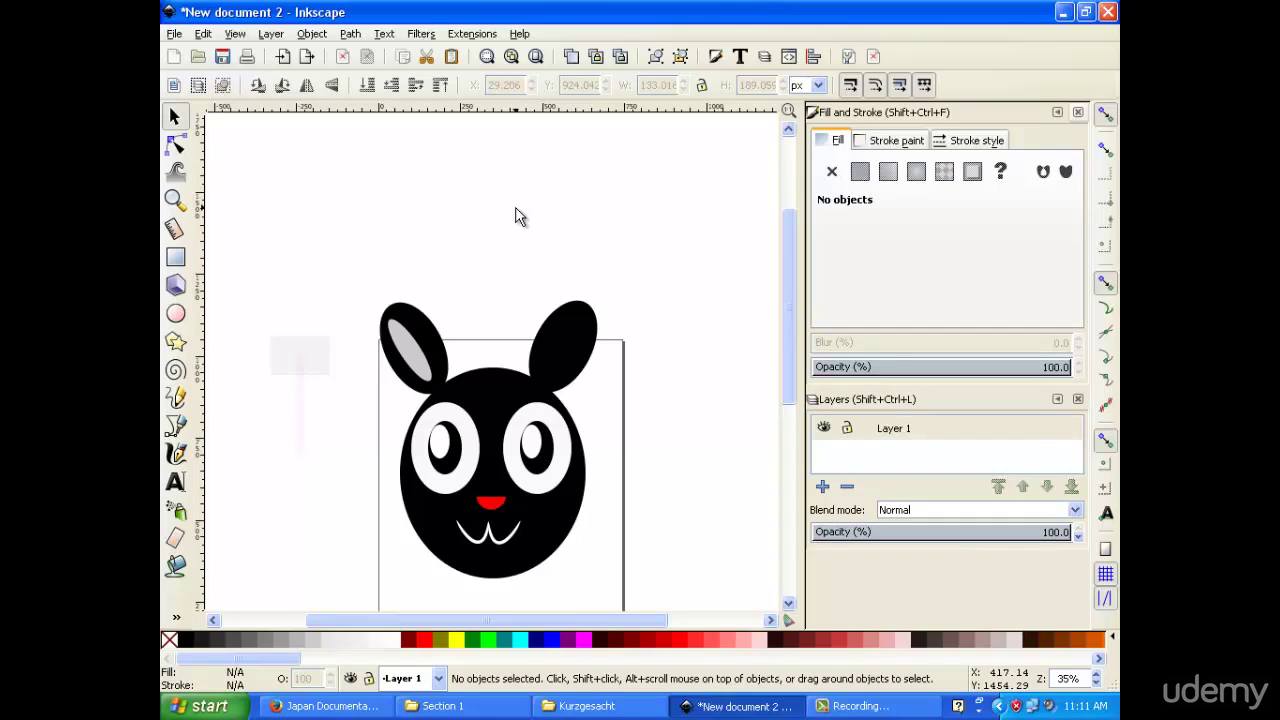
pyautogui.click(426, 370)
pyautogui.moveTo(429, 380); pyautogui.dragTo(427, 383)
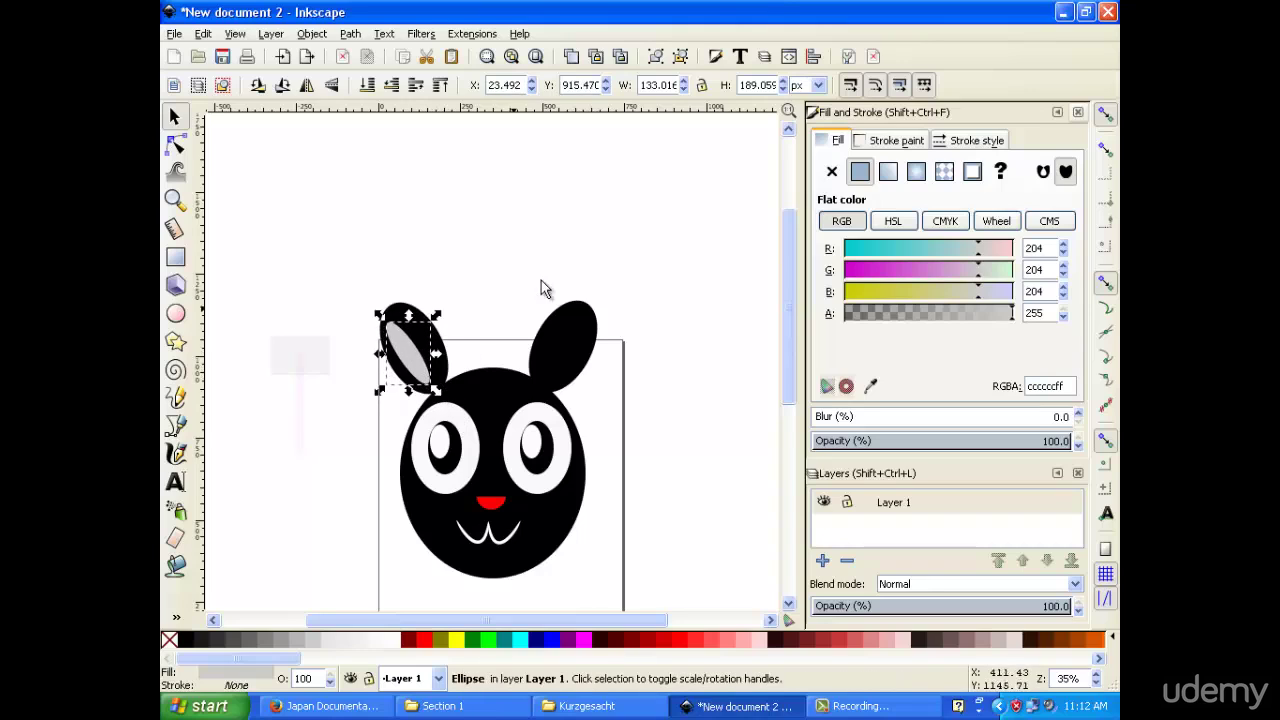
pyautogui.rightClick(409, 362)
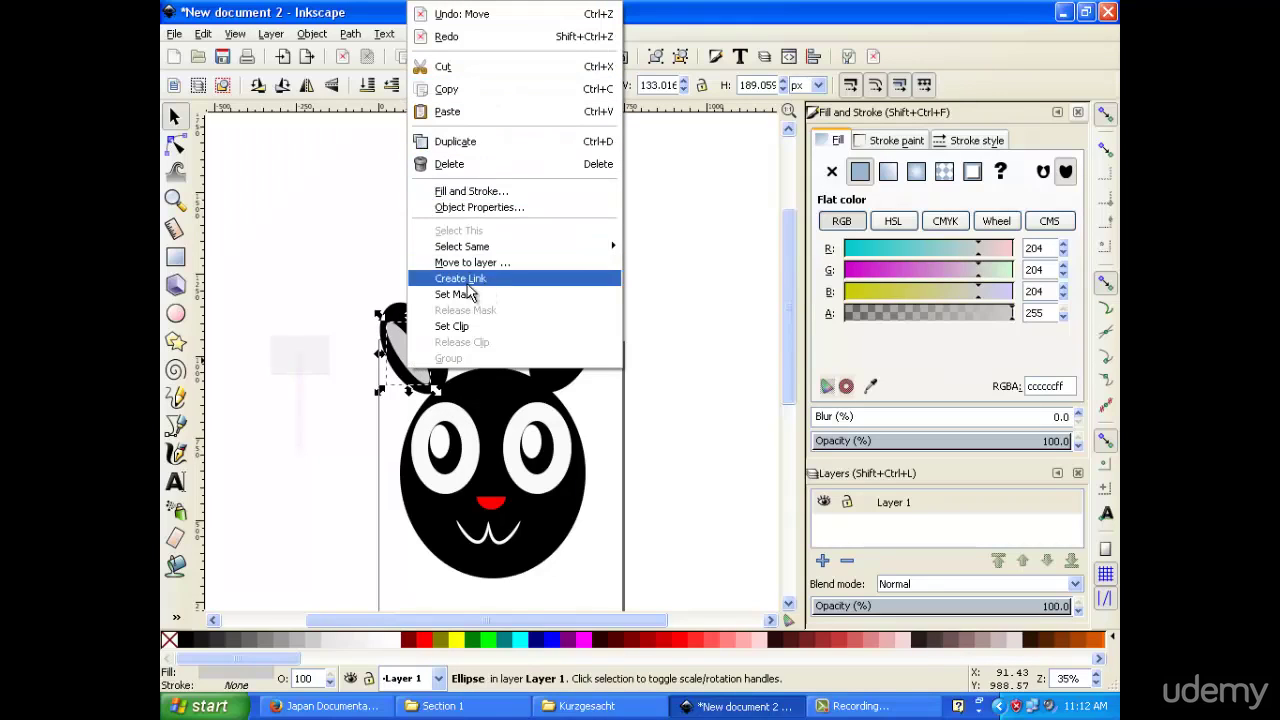
pyautogui.click(236, 208)
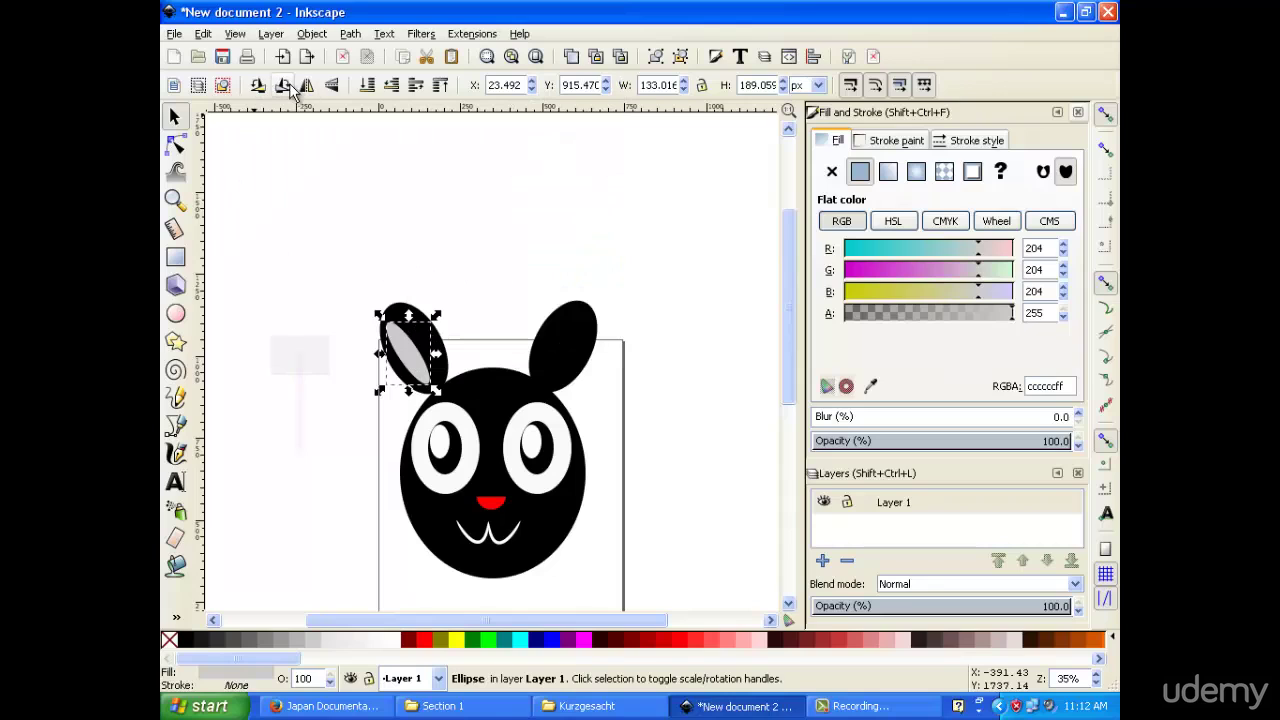
pyautogui.click(309, 87)
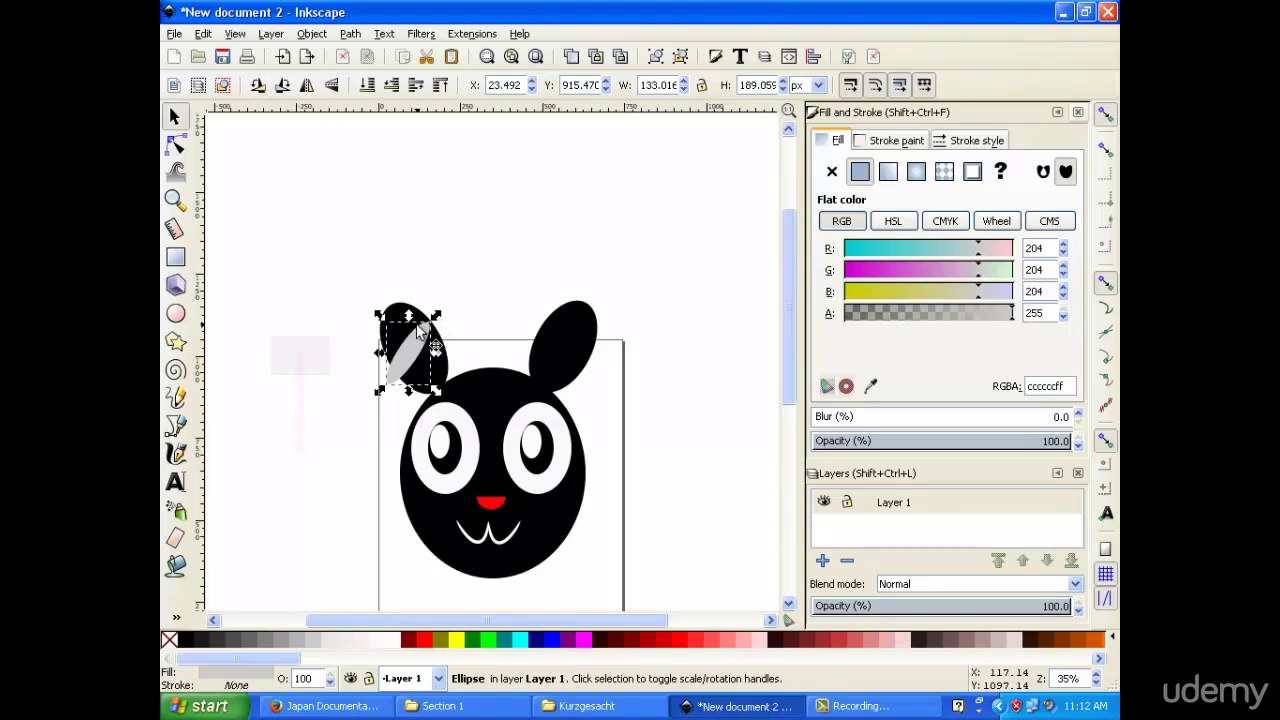
# Duplicate the grey inner-ear ellipse, flip the copy horizontally and place it inside the right ear.
pyautogui.rightClick(402, 351)
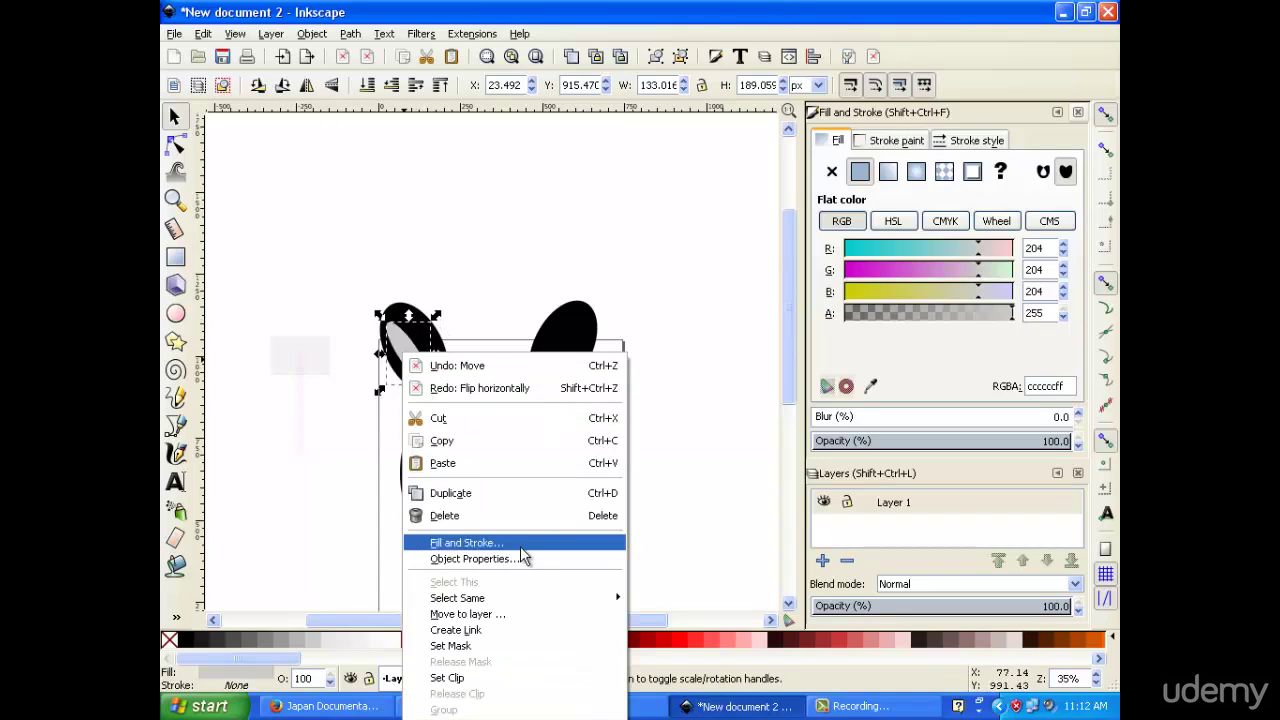
pyautogui.click(450, 492)
pyautogui.click(305, 87)
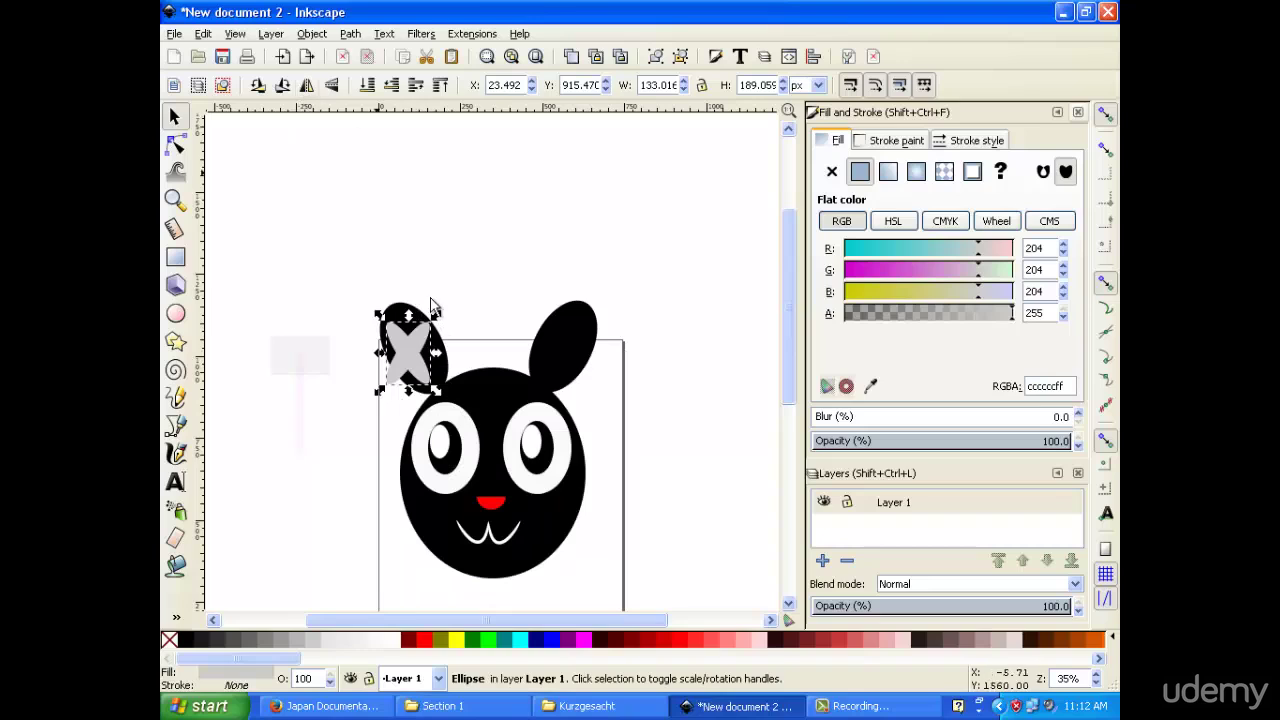
pyautogui.moveTo(409, 344); pyautogui.dragTo(579, 329)
pyautogui.scroll(-5, 653, 275)
pyautogui.scroll(1, 656, 236)
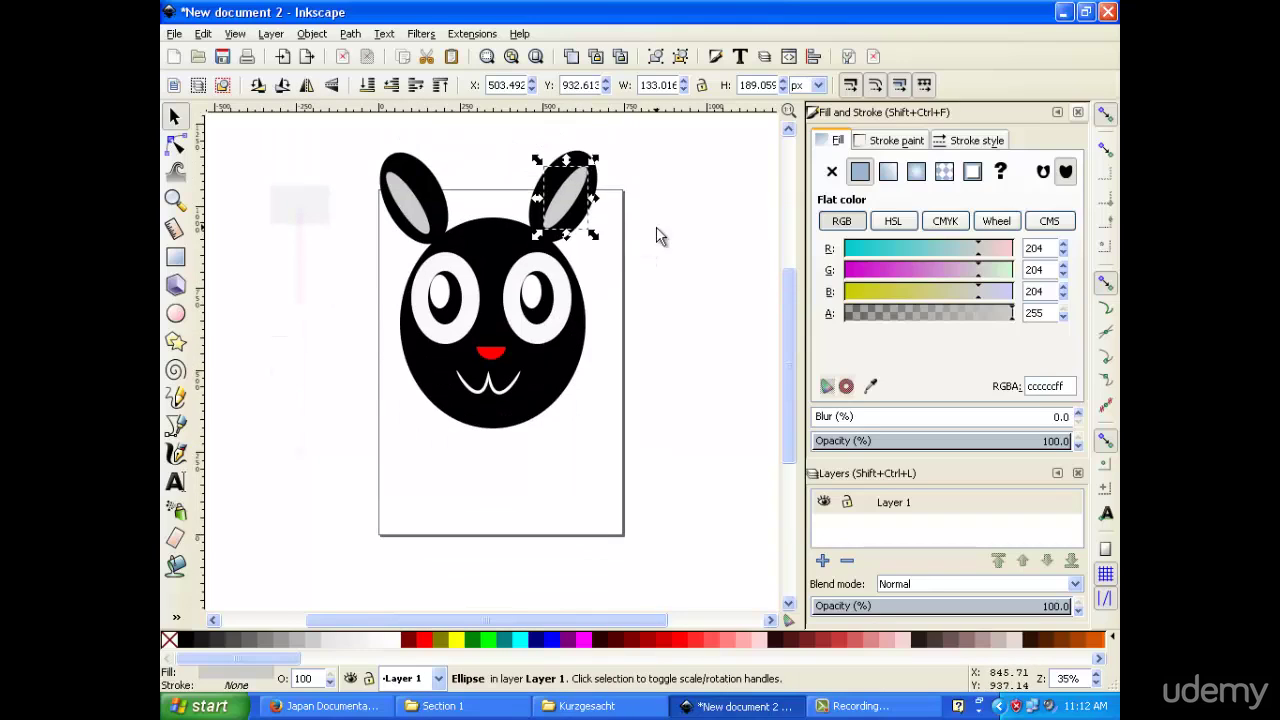
# Draw a light grey body ellipse about 357 by 586 px below the head, with a small one about 54 by 23 px inside it.
pyautogui.click(176, 259)
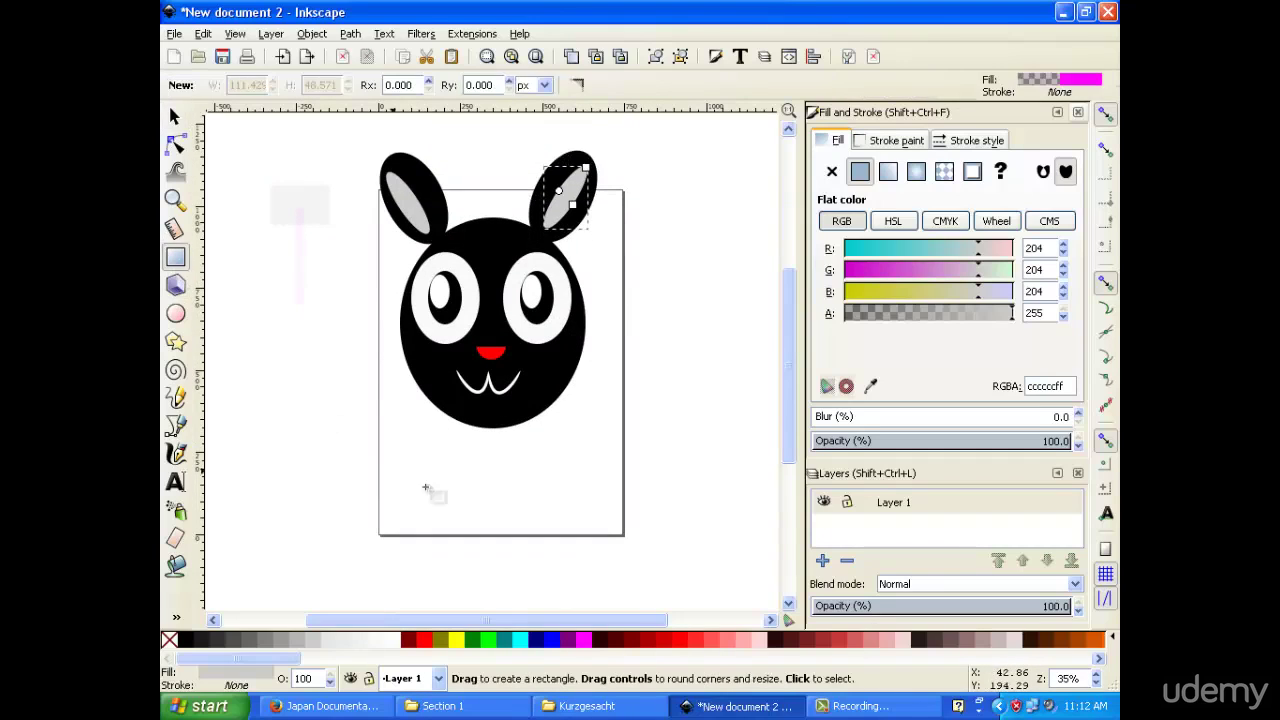
pyautogui.click(176, 315)
pyautogui.moveTo(446, 409); pyautogui.dragTo(563, 600)
pyautogui.moveTo(494, 512); pyautogui.dragTo(487, 513)
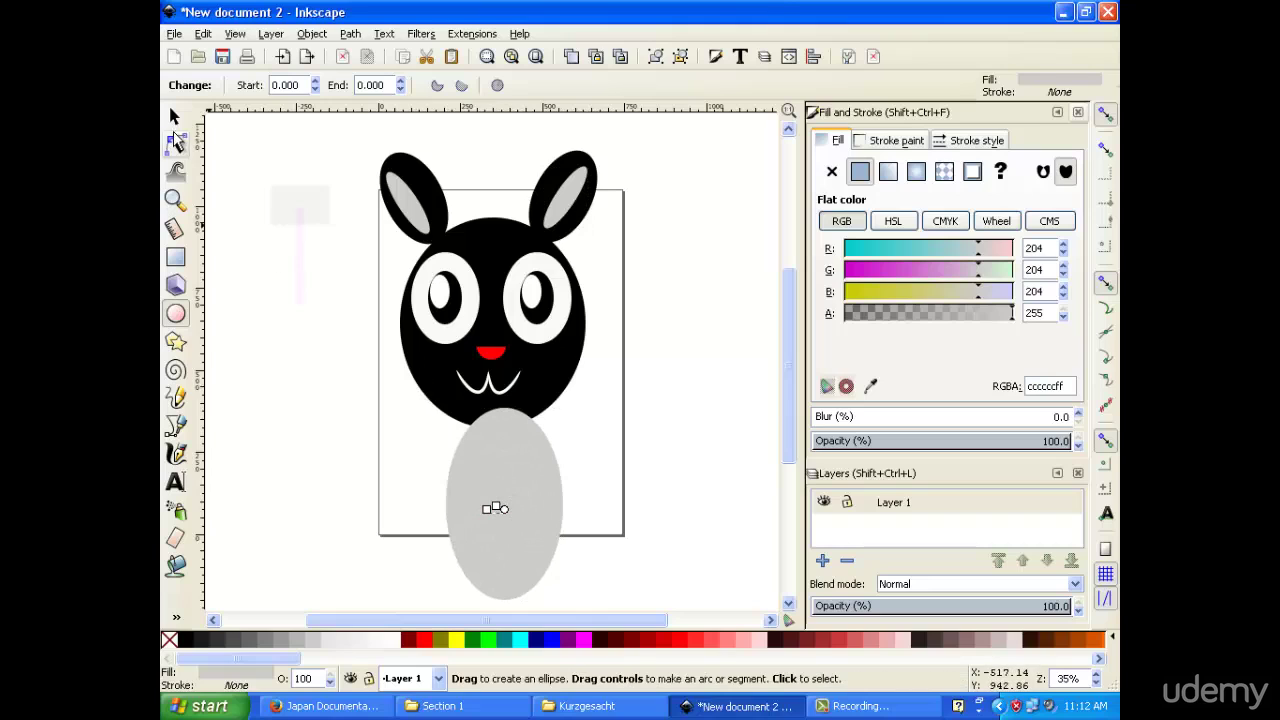
# Fill the large body ellipse with black and shift it so it is centred under the head.
pyautogui.click(174, 117)
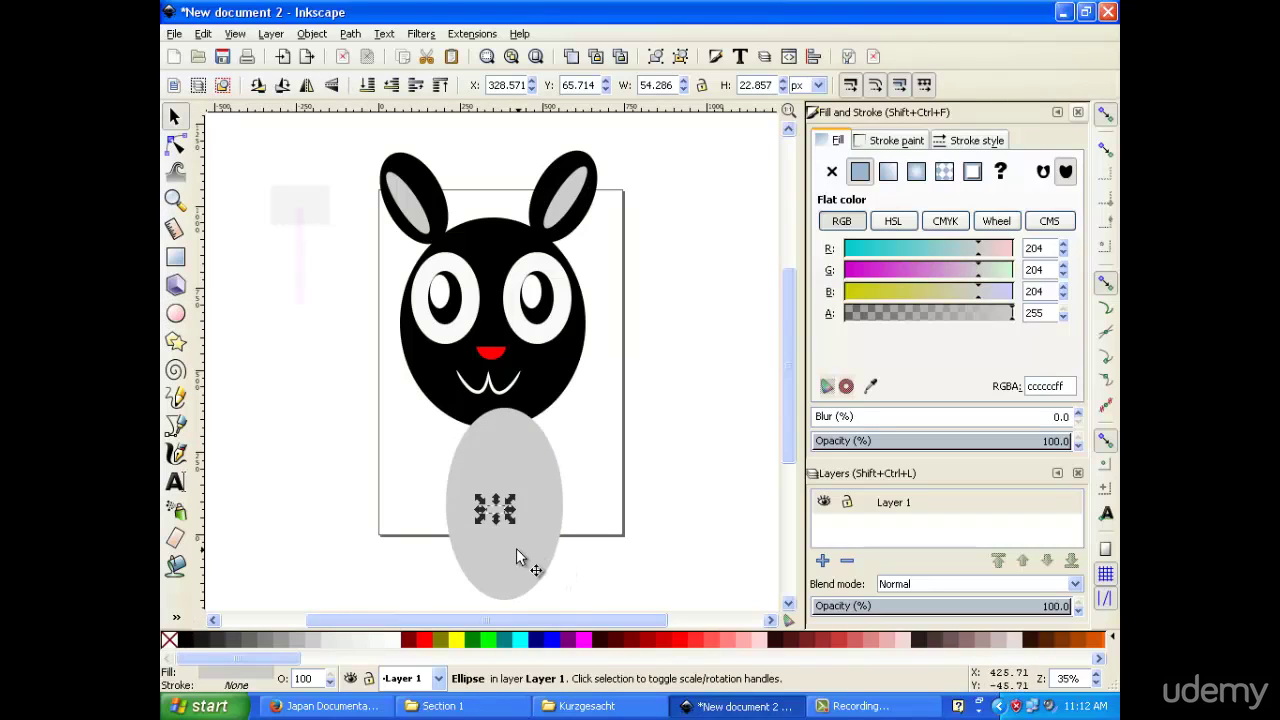
pyautogui.click(516, 549)
pyautogui.click(170, 640)
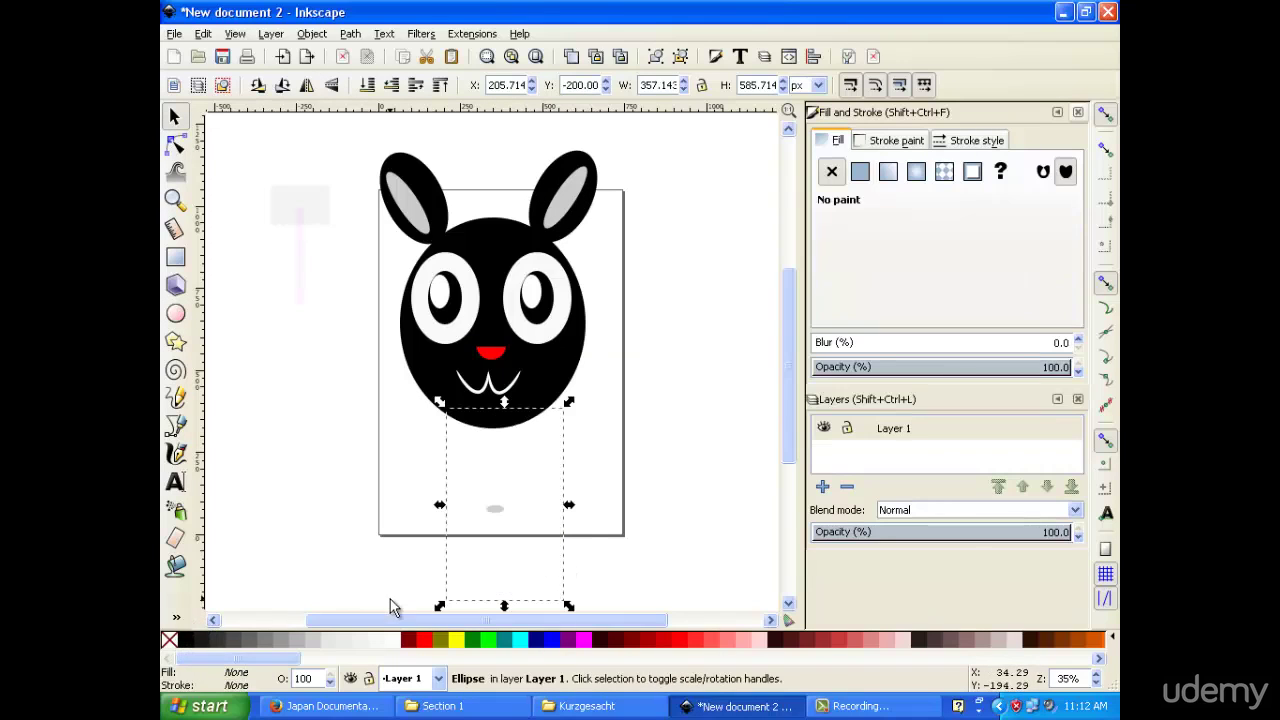
pyautogui.click(185, 640)
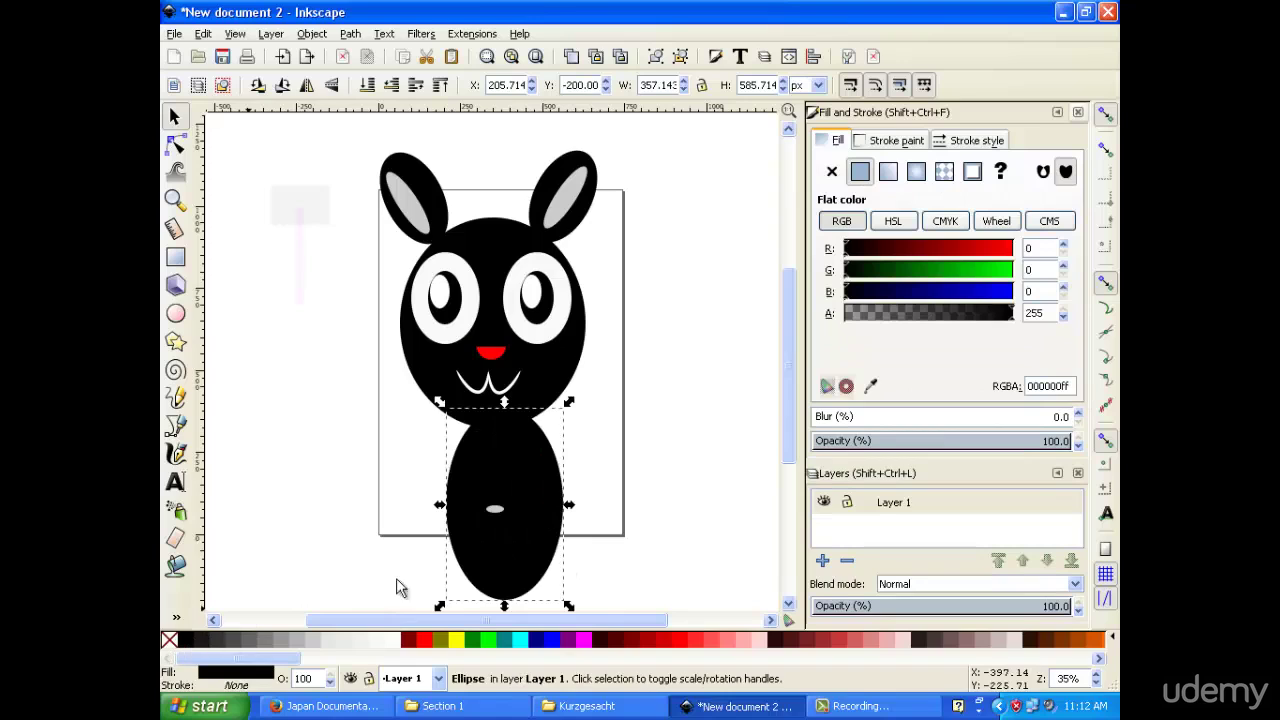
pyautogui.moveTo(489, 529)
pyautogui.mouseDown()
pyautogui.moveTo(467, 530)
pyautogui.moveTo(503, 525)
pyautogui.mouseUp()
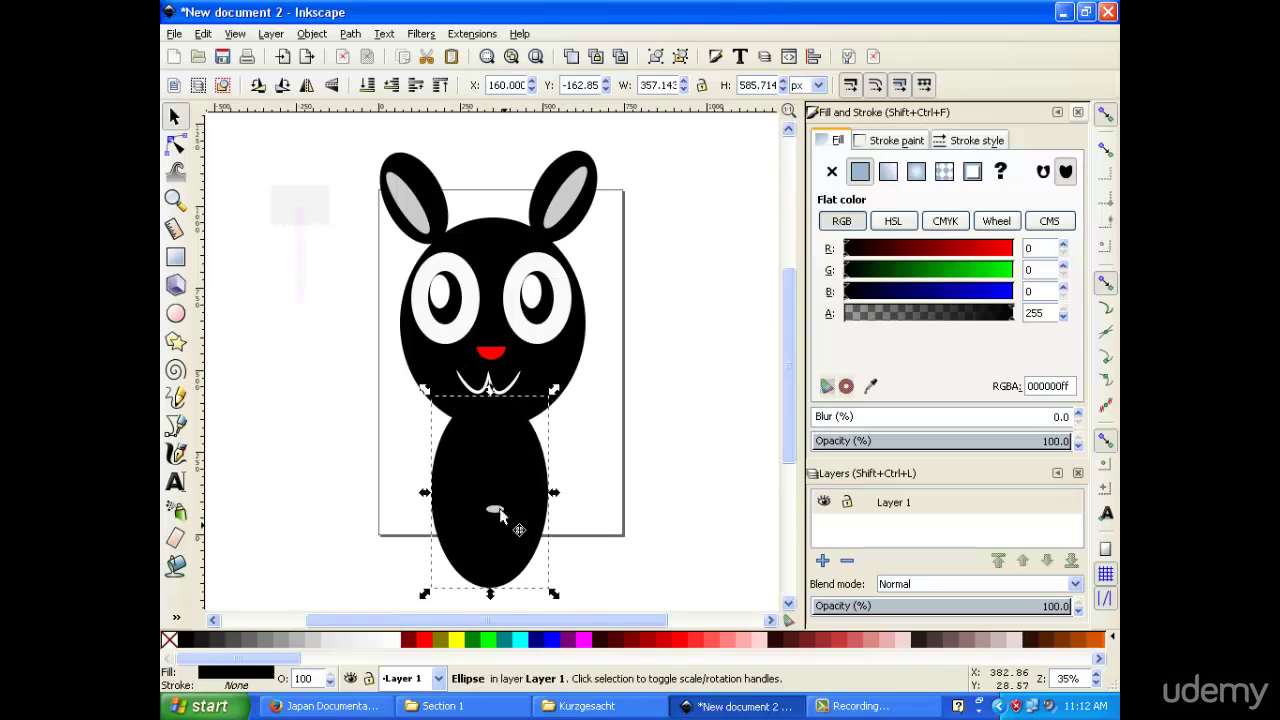
# Shorten the black body ellipse to about 434 px high and move it up to meet the head.
pyautogui.moveTo(490, 390); pyautogui.dragTo(490, 442)
pyautogui.click(486, 536)
pyautogui.moveTo(486, 536); pyautogui.dragTo(491, 495)
pyautogui.scroll(-3, 660, 420)
pyautogui.scroll(2, 668, 418)
pyautogui.click(668, 413)
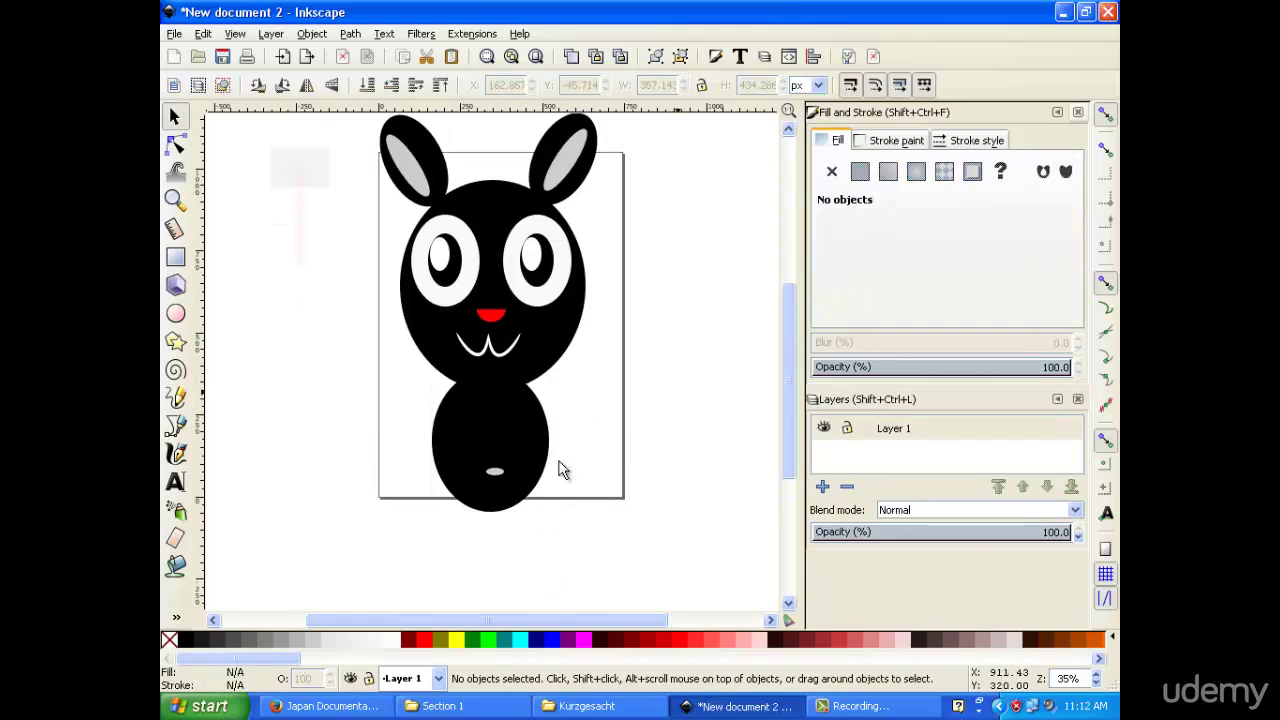
# Enlarge the small grey ellipse to about 220 by 274 px and centre it on the lower body as the belly.
pyautogui.click(481, 420)
pyautogui.click(497, 474)
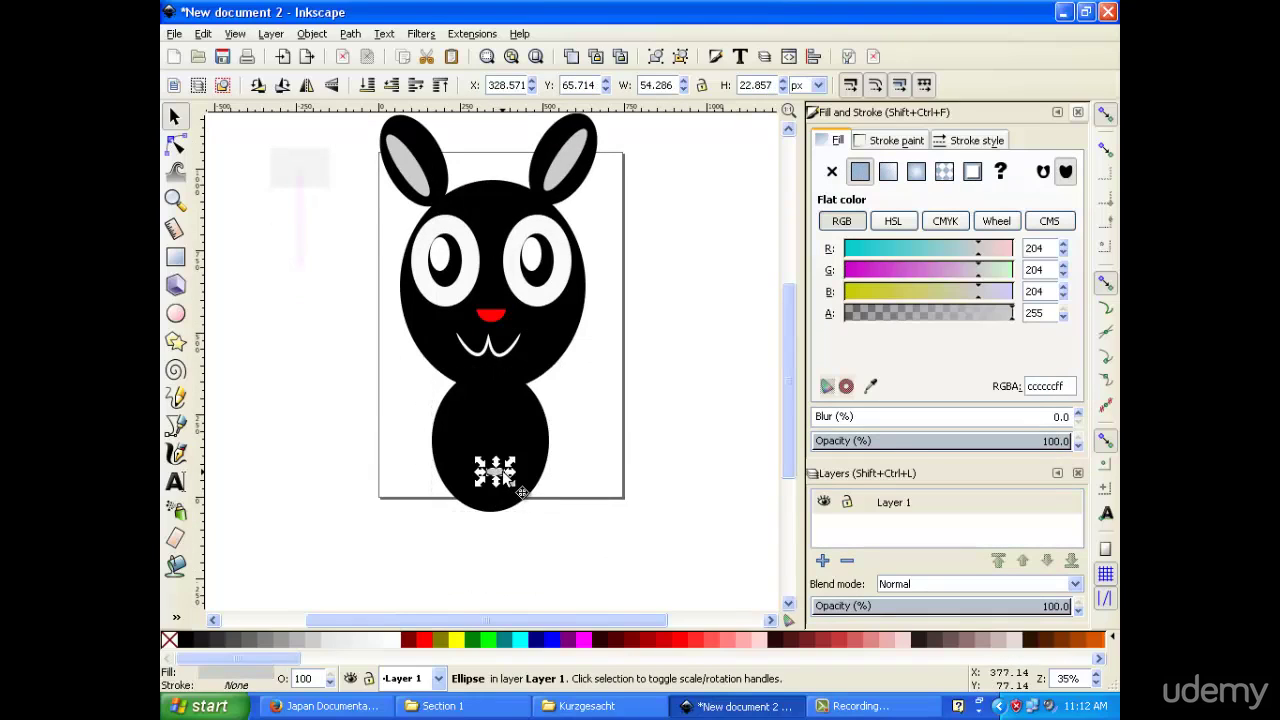
pyautogui.moveTo(512, 478); pyautogui.dragTo(481, 458)
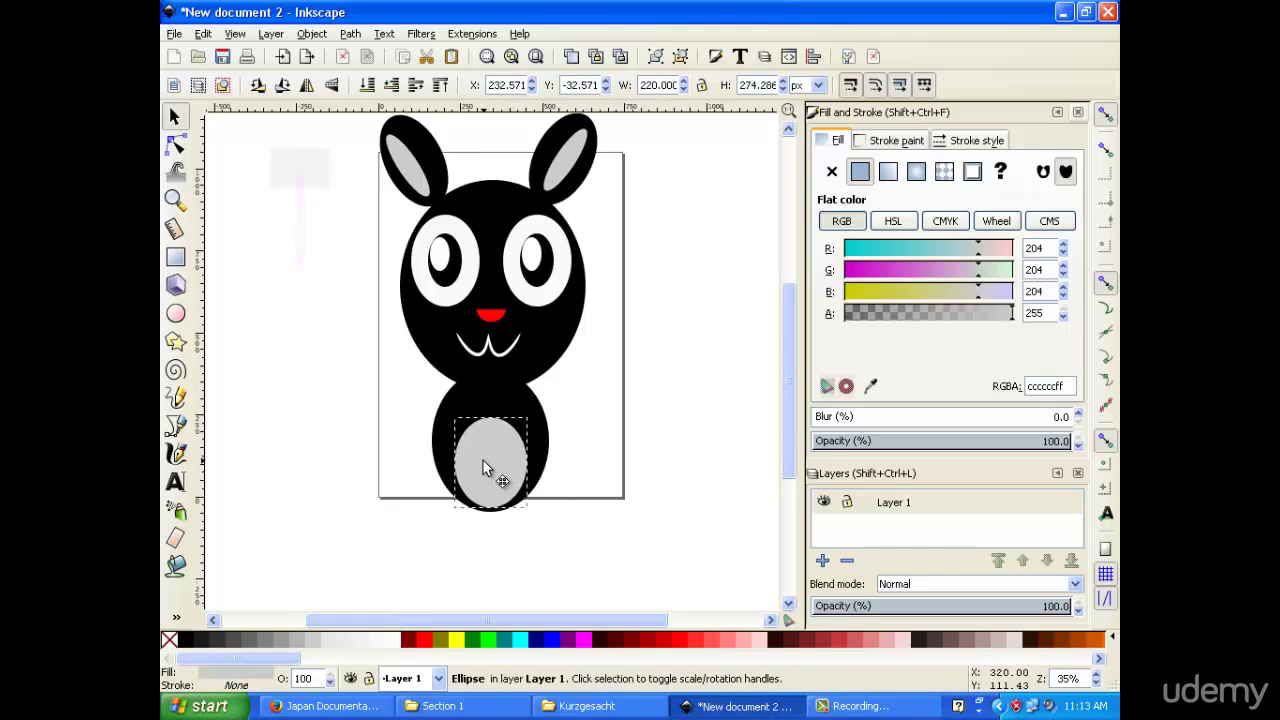
pyautogui.click(690, 296)
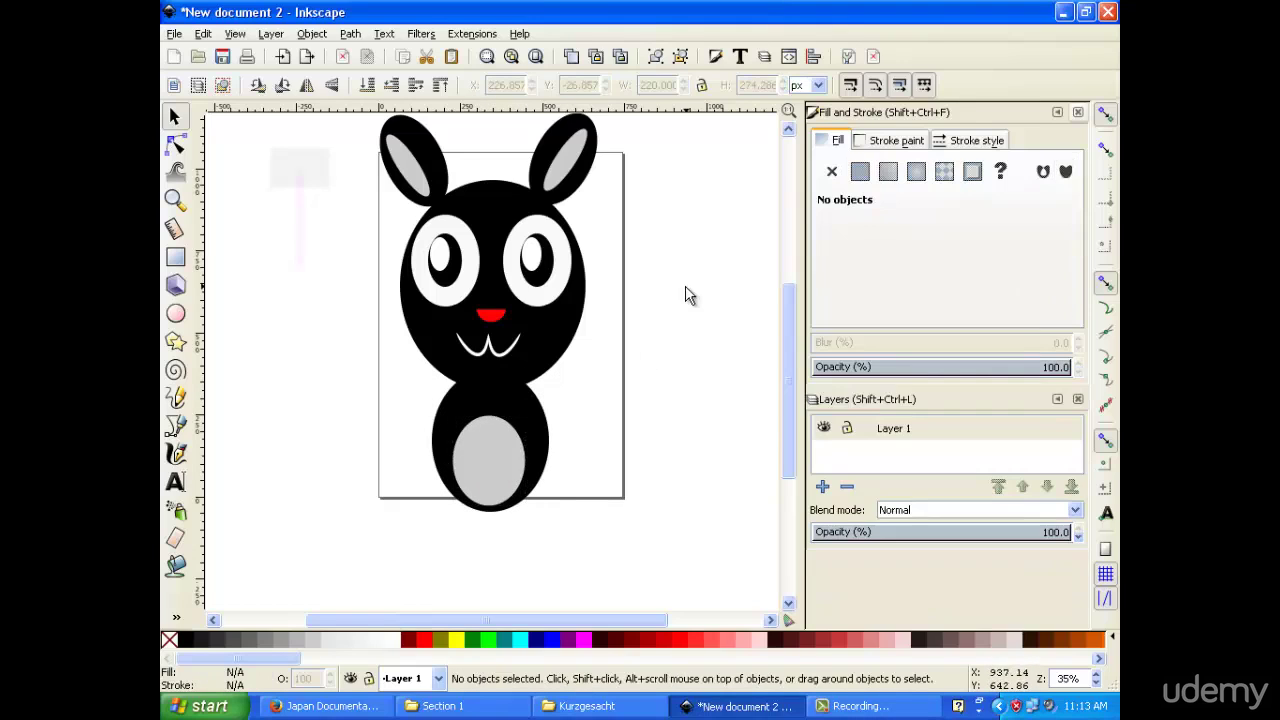
# Duplicate the red nose ellipse and place the copy below the right eye as a cheek.
pyautogui.click(492, 316)
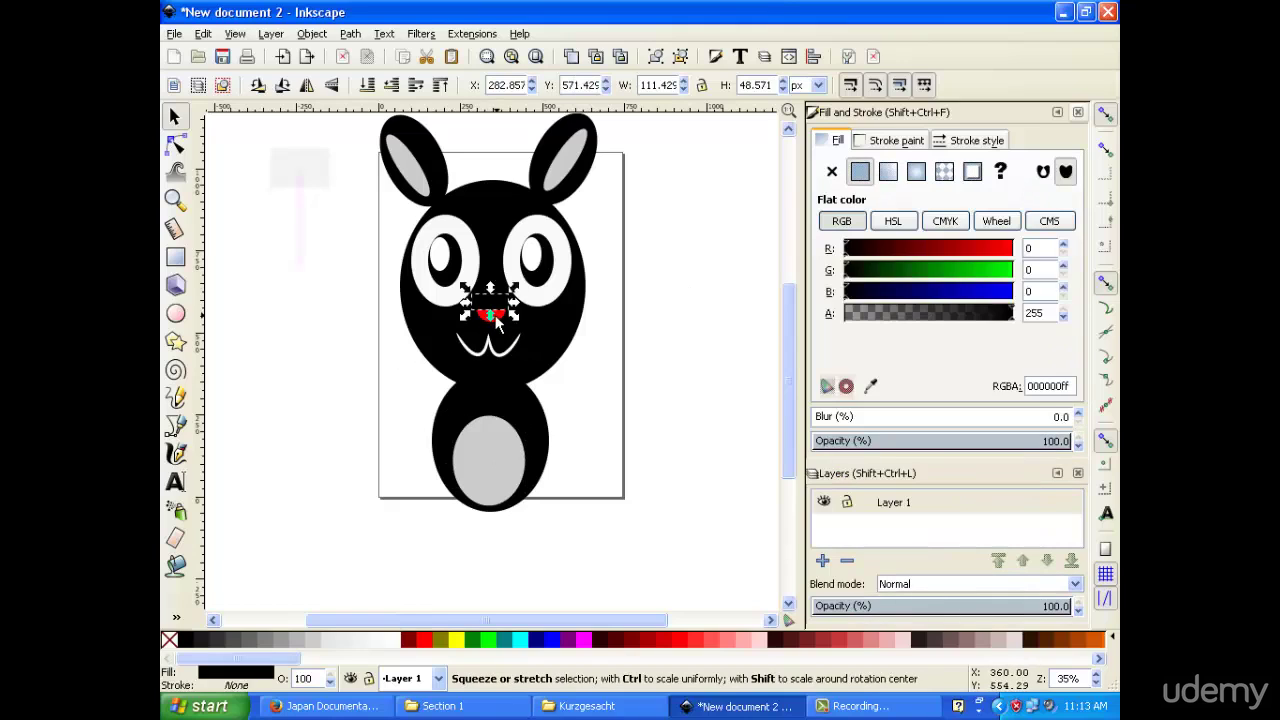
pyautogui.click(482, 319)
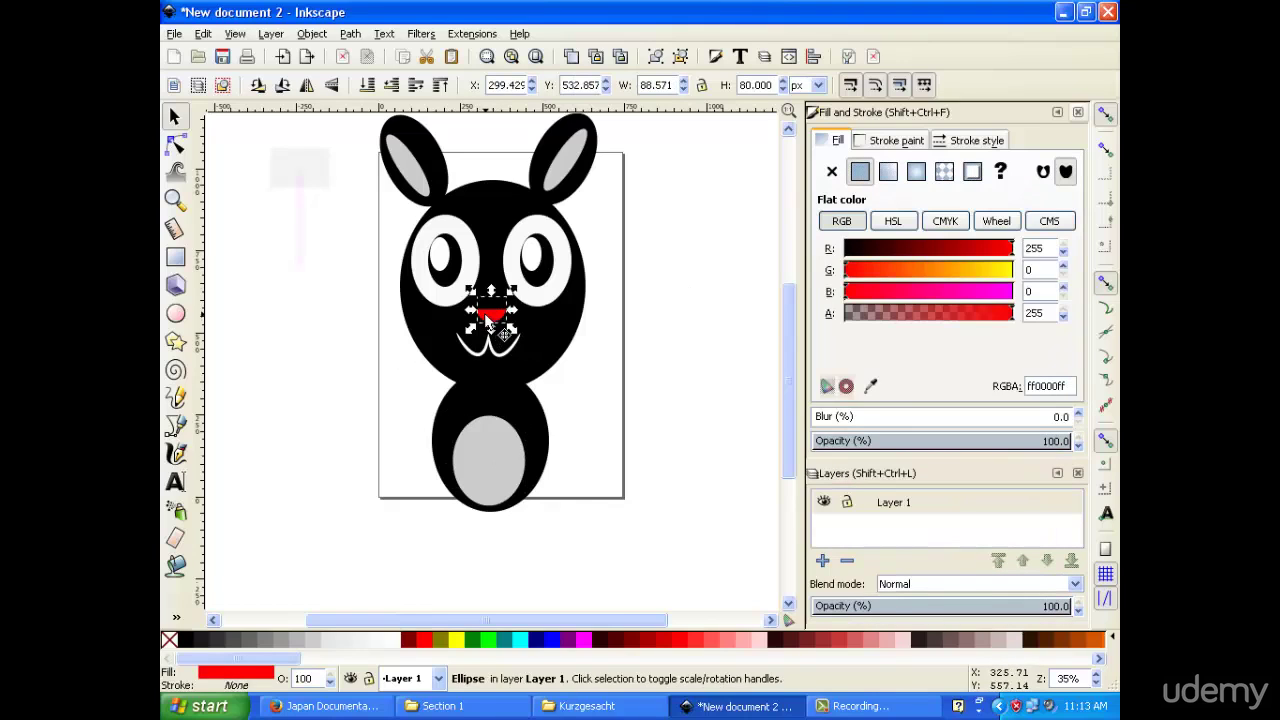
pyautogui.rightClick(486, 318)
pyautogui.click(549, 455)
pyautogui.moveTo(490, 314); pyautogui.dragTo(549, 334)
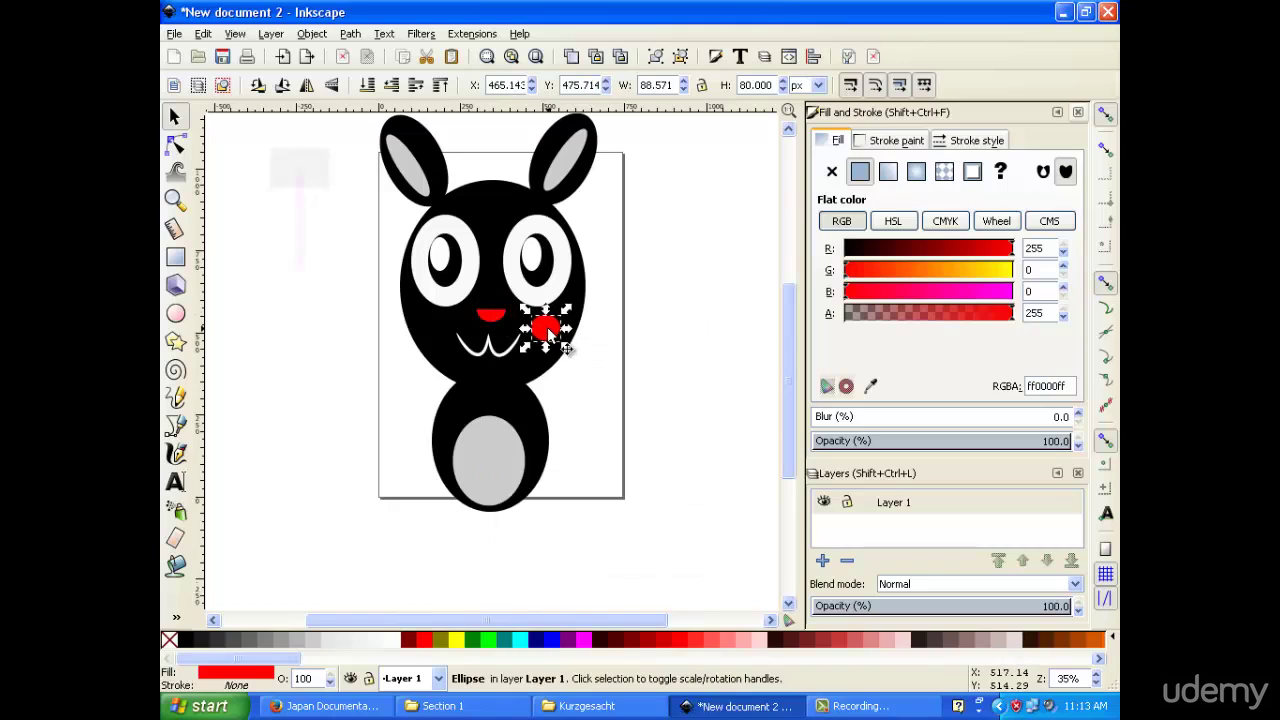
# Duplicate the red cheek and move the copy across the face to below the left eye.
pyautogui.rightClick(549, 334)
pyautogui.click(592, 465)
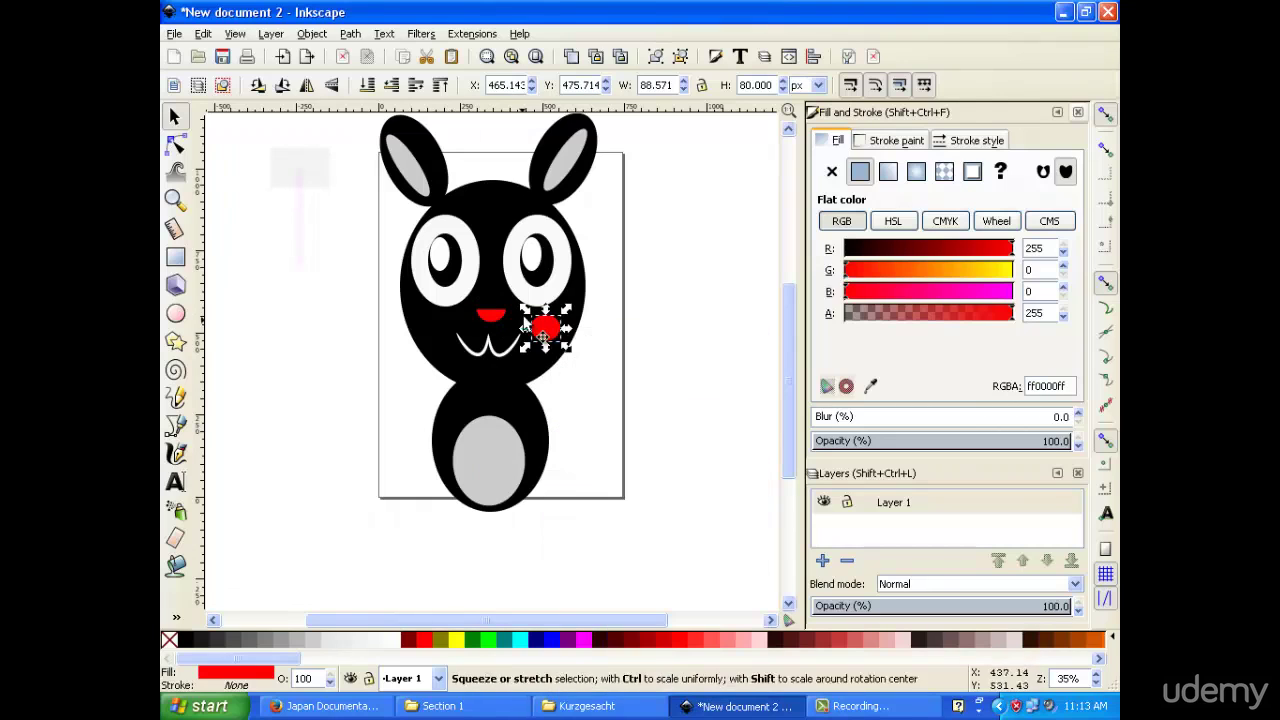
pyautogui.moveTo(546, 328); pyautogui.dragTo(430, 330)
pyautogui.scroll(-2, 686, 340)
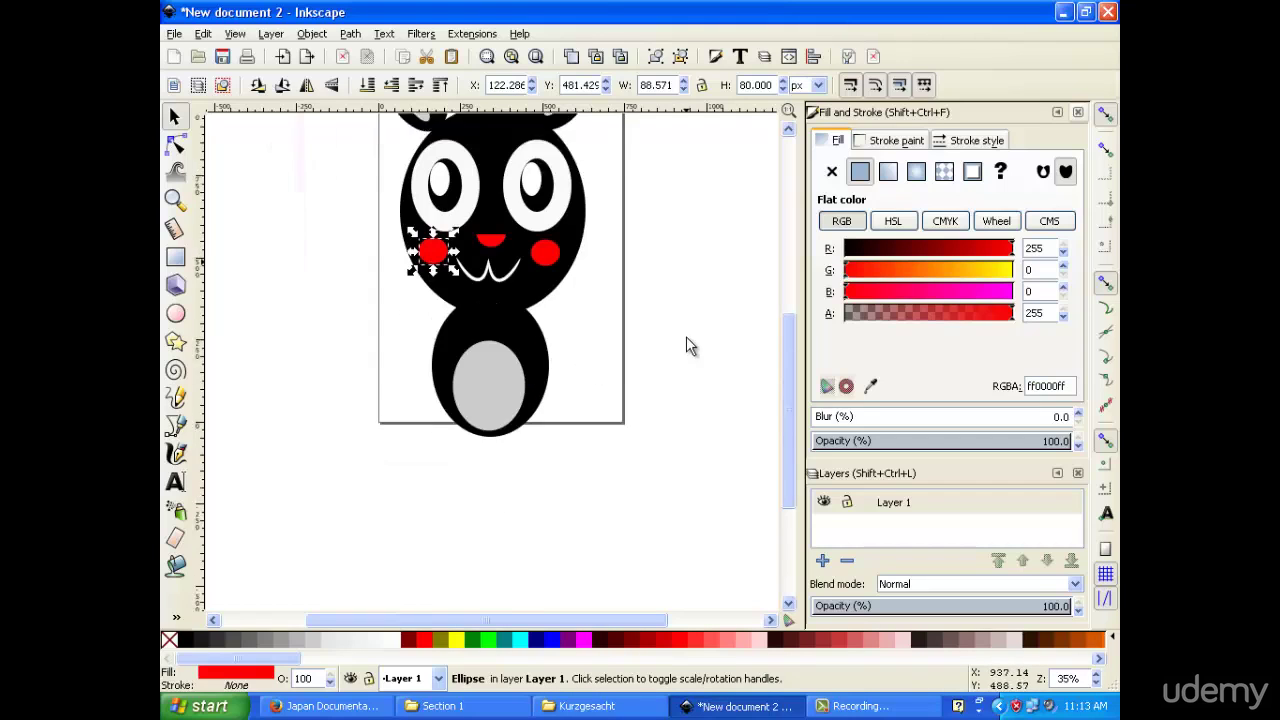
pyautogui.scroll(1, 670, 326)
pyautogui.scroll(1, 680, 400)
pyautogui.click(680, 400)
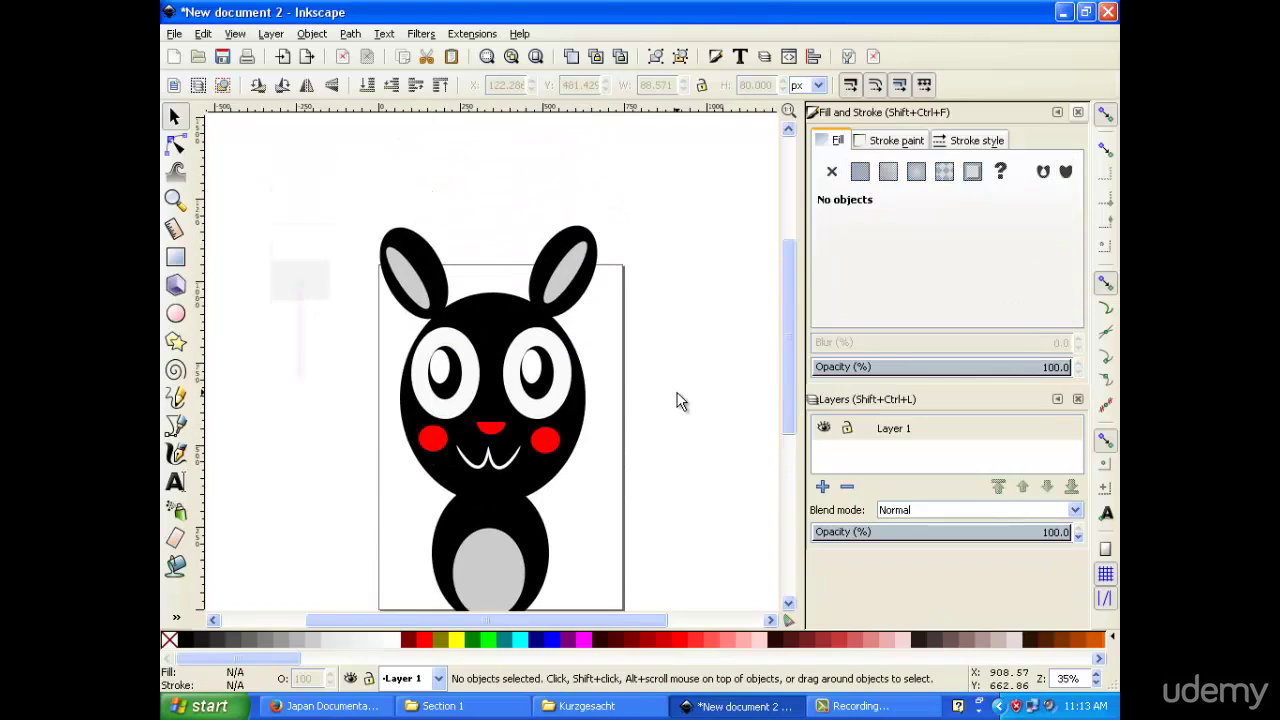
pyautogui.scroll(-2, 680, 394)
pyautogui.scroll(2, 683, 372)
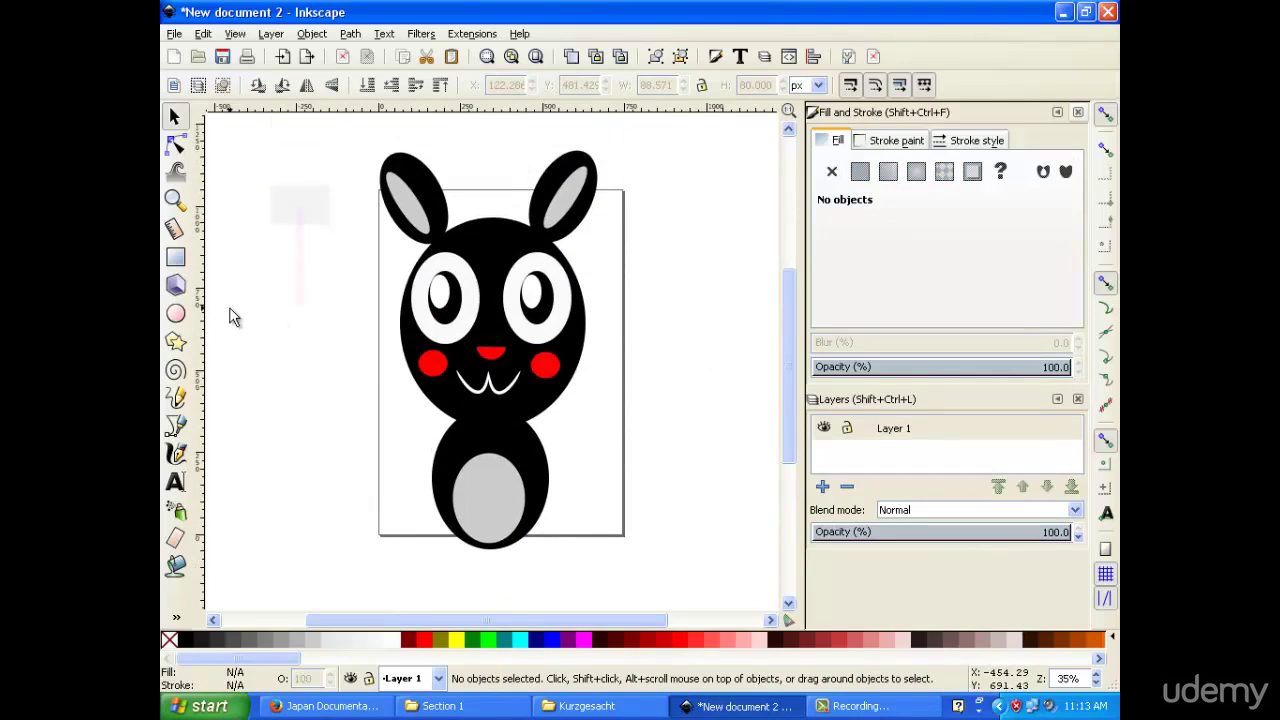
# Duplicate the black body ellipse, move the copy to the right, and flatten it to about 357 by 143 px as an arm.
pyautogui.click(528, 458)
pyautogui.rightClick(527, 455)
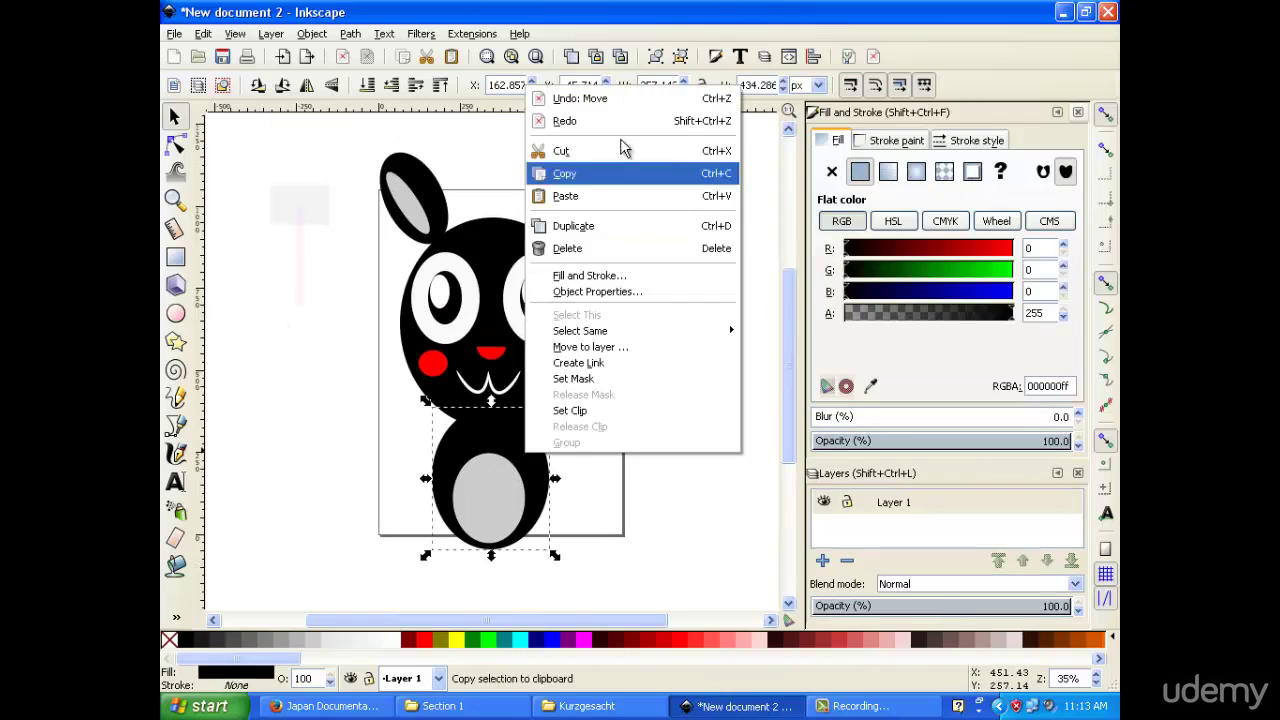
pyautogui.click(608, 234)
pyautogui.moveTo(515, 452); pyautogui.dragTo(618, 440)
pyautogui.moveTo(592, 554); pyautogui.dragTo(573, 438)
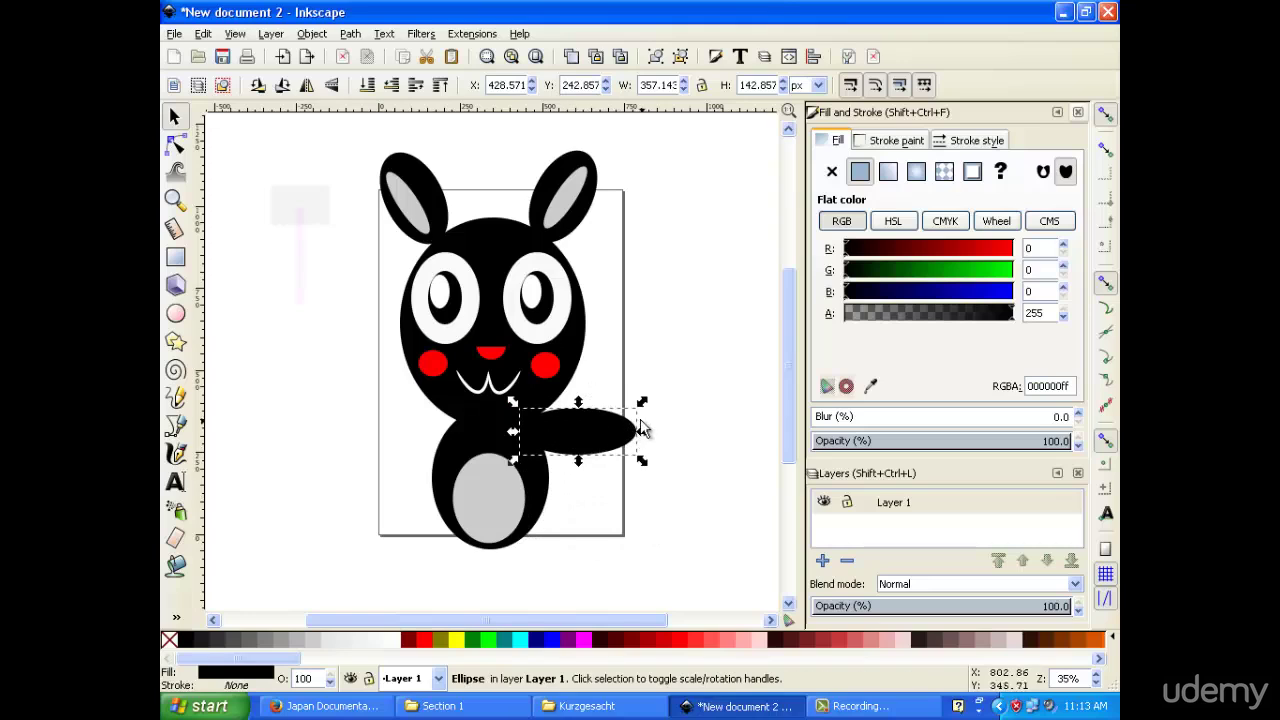
# Rotate the arm ellipse so it slopes downward and fit it against the right shoulder of the body.
pyautogui.moveTo(640, 402); pyautogui.dragTo(641, 444)
pyautogui.moveTo(546, 458)
pyautogui.mouseDown()
pyautogui.moveTo(547, 436)
pyautogui.moveTo(541, 454)
pyautogui.mouseUp()
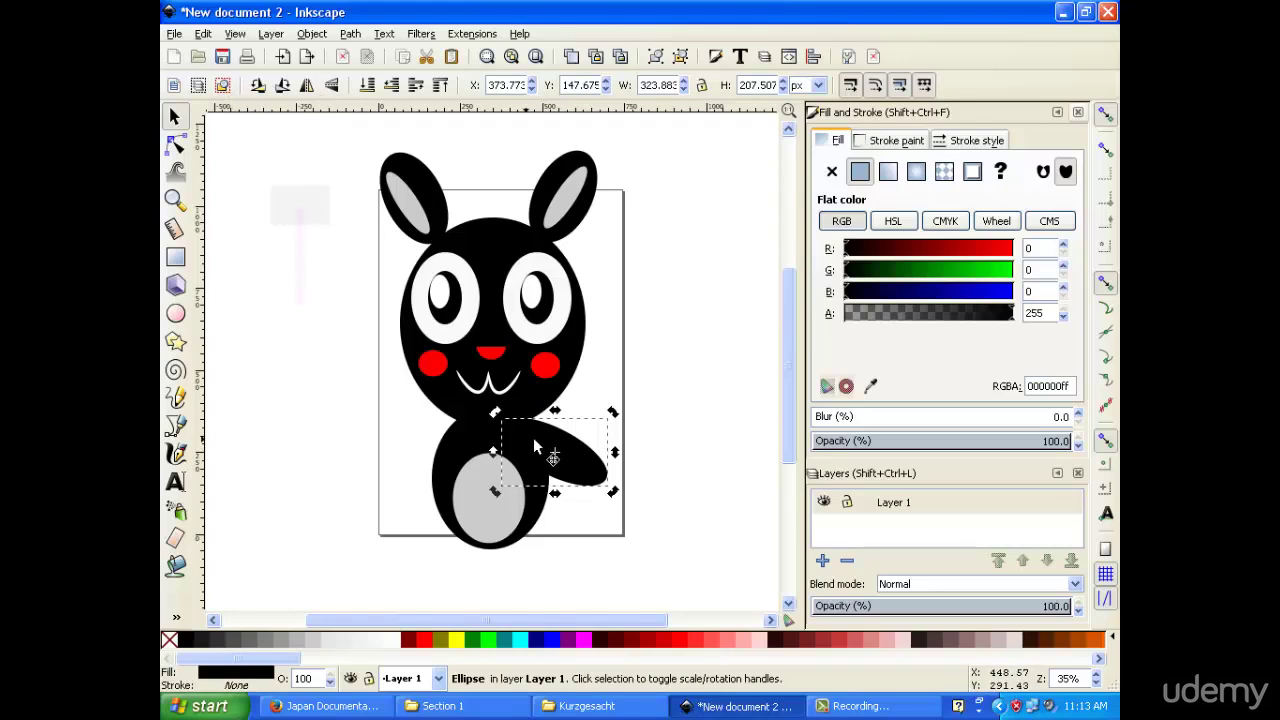
pyautogui.rightClick(587, 474)
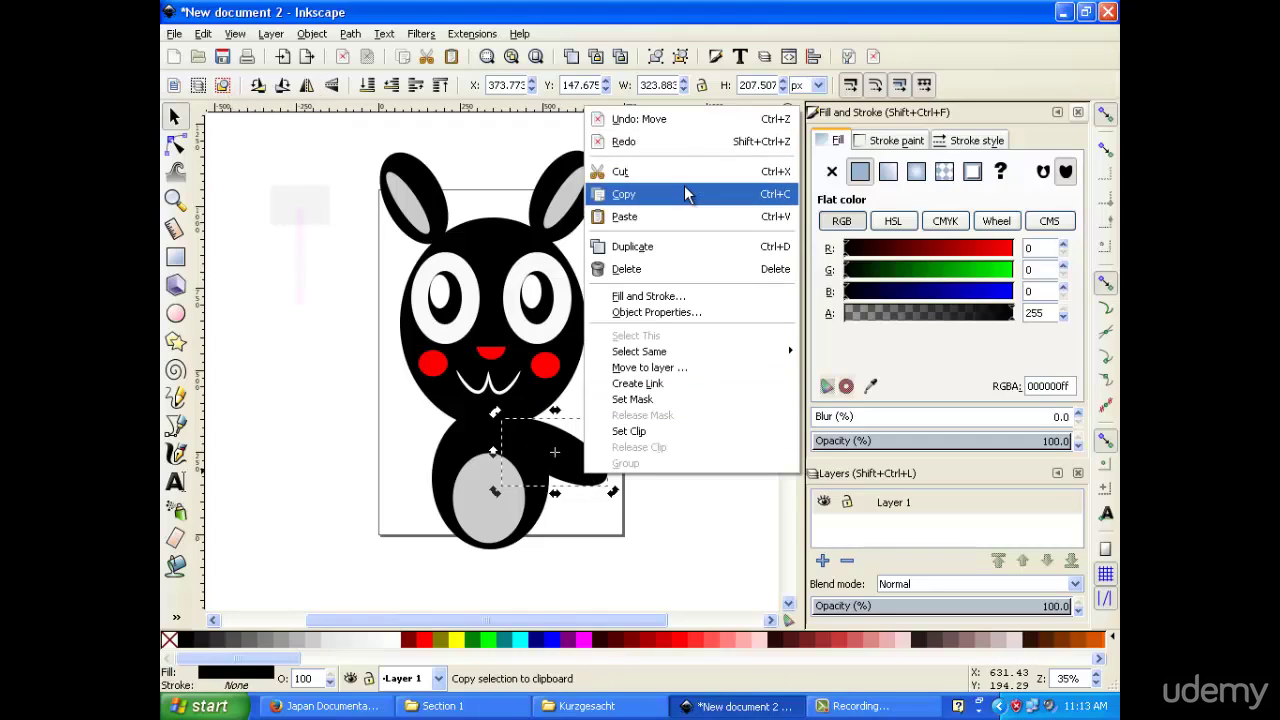
pyautogui.click(570, 462)
pyautogui.moveTo(572, 455)
pyautogui.mouseDown()
pyautogui.moveTo(557, 461)
pyautogui.moveTo(567, 457)
pyautogui.mouseUp()
# Duplicate the right arm, flip the copy horizontally, and move it to the left shoulder.
pyautogui.rightClick(567, 457)
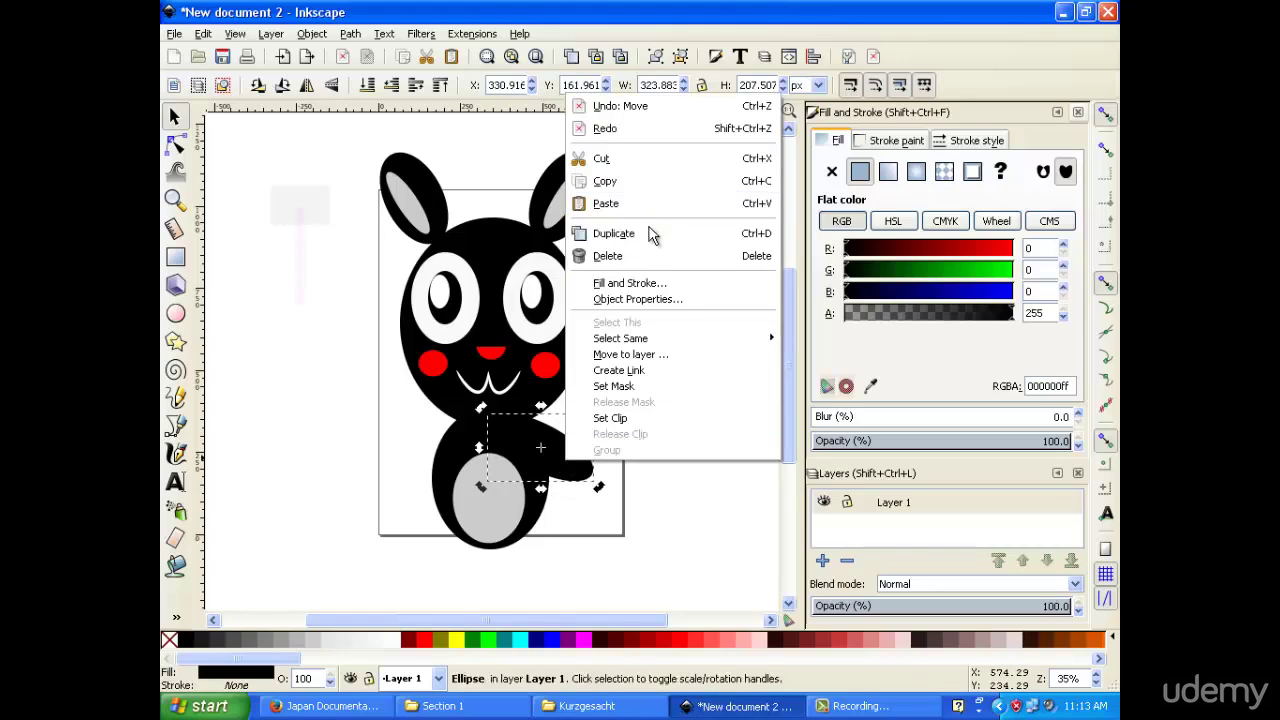
pyautogui.click(640, 233)
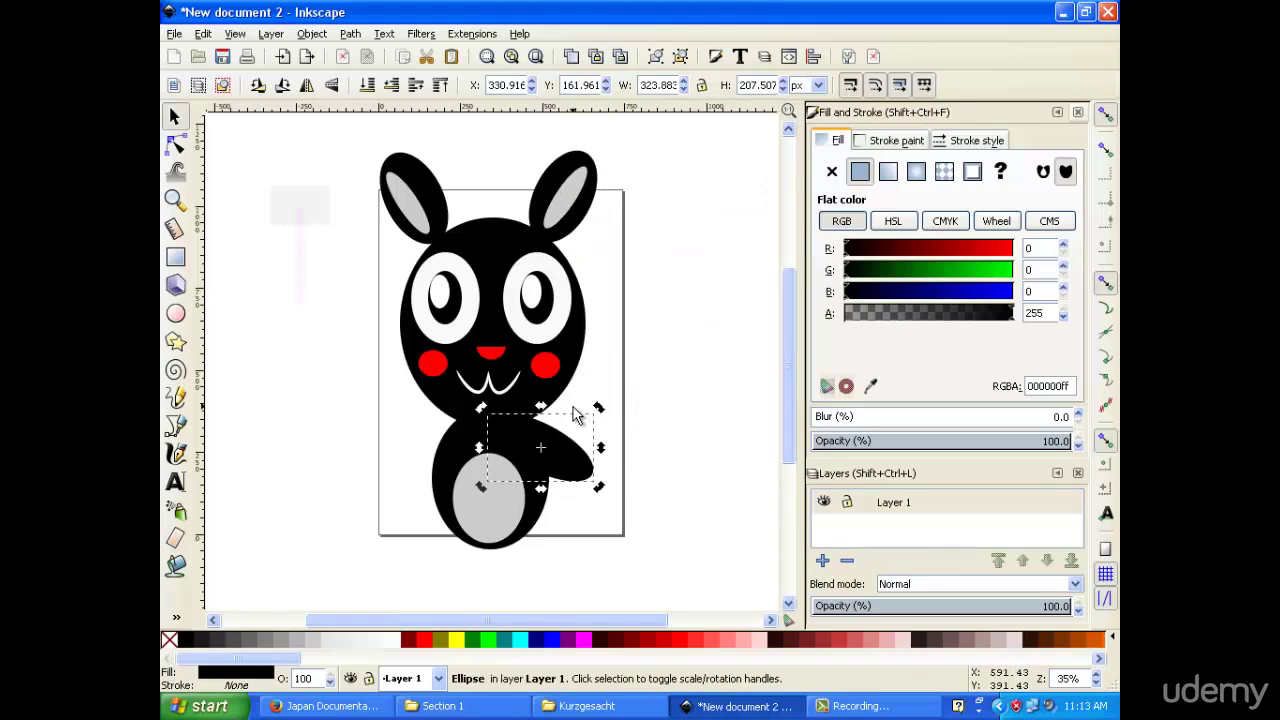
pyautogui.click(305, 85)
pyautogui.press('Left')
pyautogui.press('Left')
pyautogui.press('Left')
pyautogui.press('Left')
pyautogui.press('Left')
pyautogui.press('Left')
pyautogui.press('Left')
pyautogui.moveTo(444, 447)
pyautogui.mouseDown()
pyautogui.moveTo(411, 448)
pyautogui.moveTo(419, 459)
pyautogui.mouseUp()
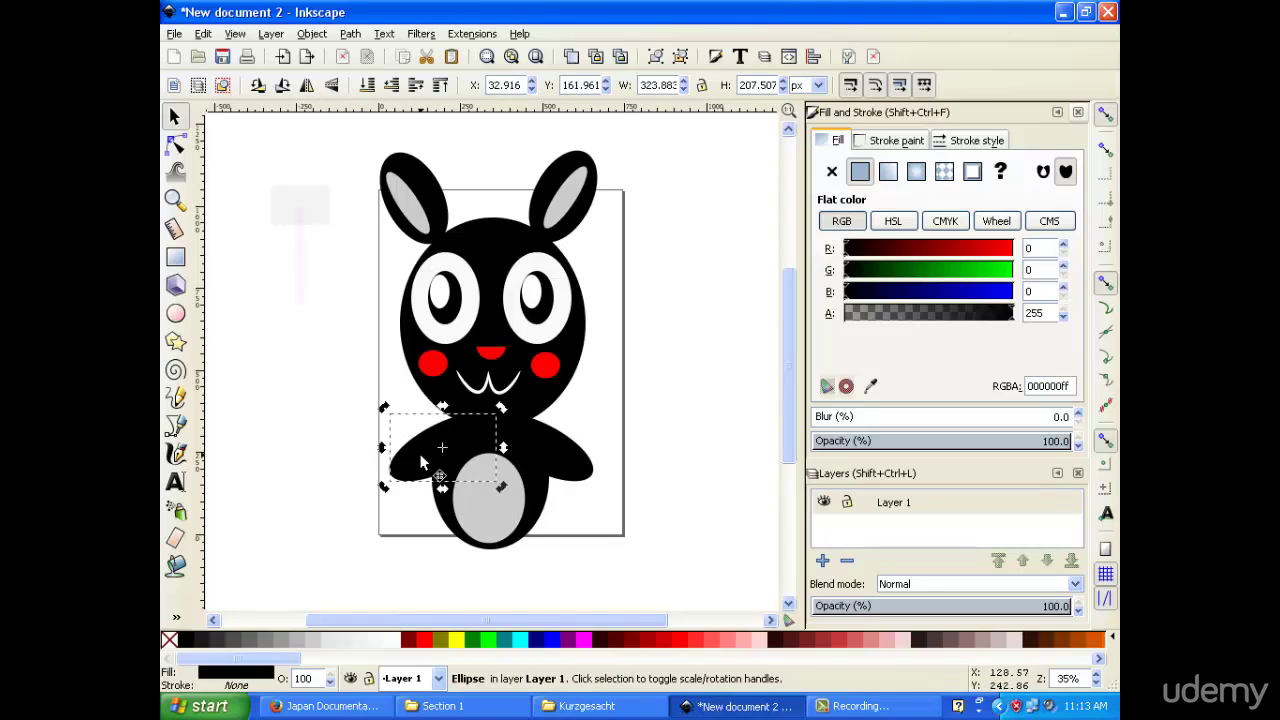
pyautogui.scroll(-1, 638, 338)
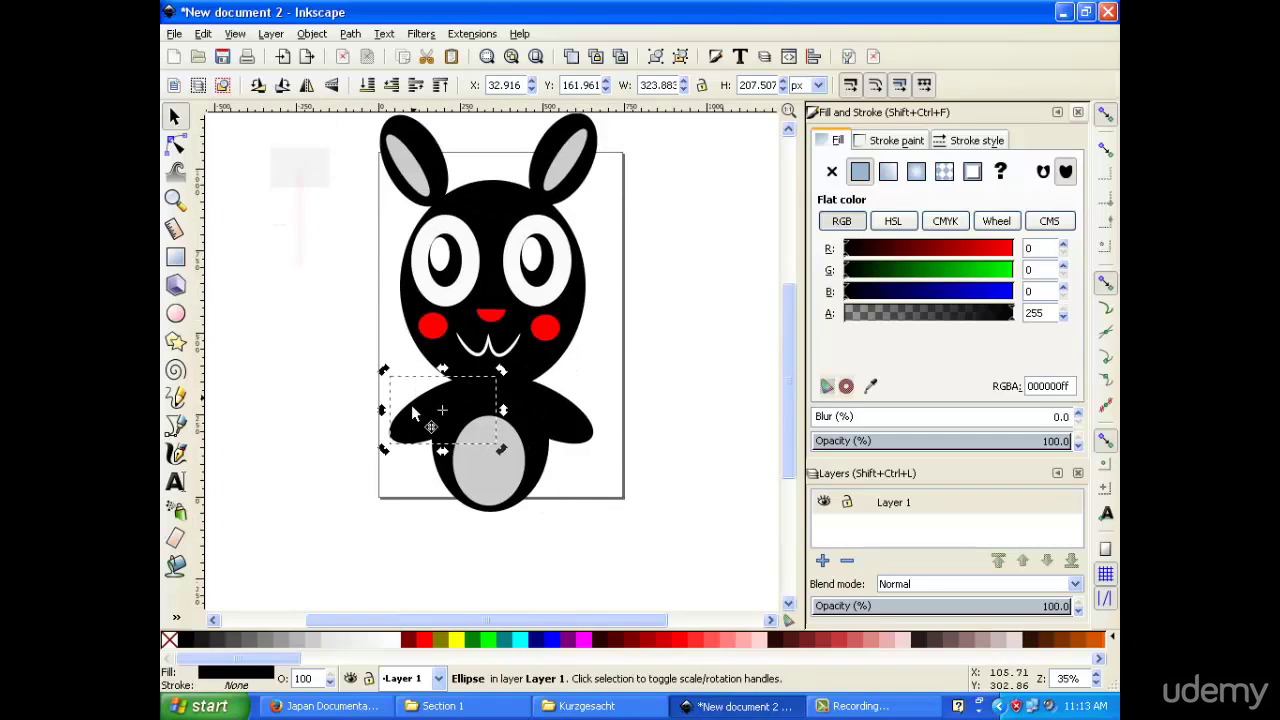
pyautogui.click(347, 382)
# Duplicate the right arm, rotate the copy upright, and place it under the right side of the body as a leg.
pyautogui.scroll(4, 524, 510)
pyautogui.scroll(-8, 525, 508)
pyautogui.scroll(2, 537, 451)
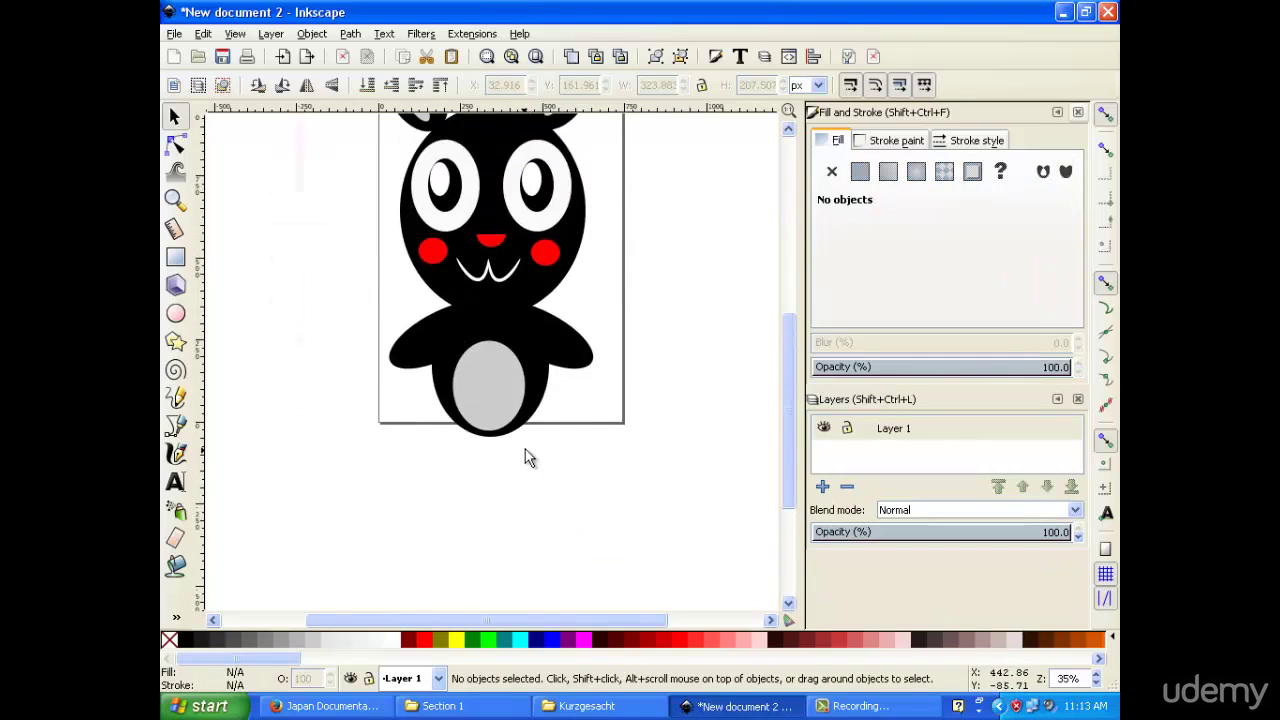
pyautogui.scroll(2, 528, 459)
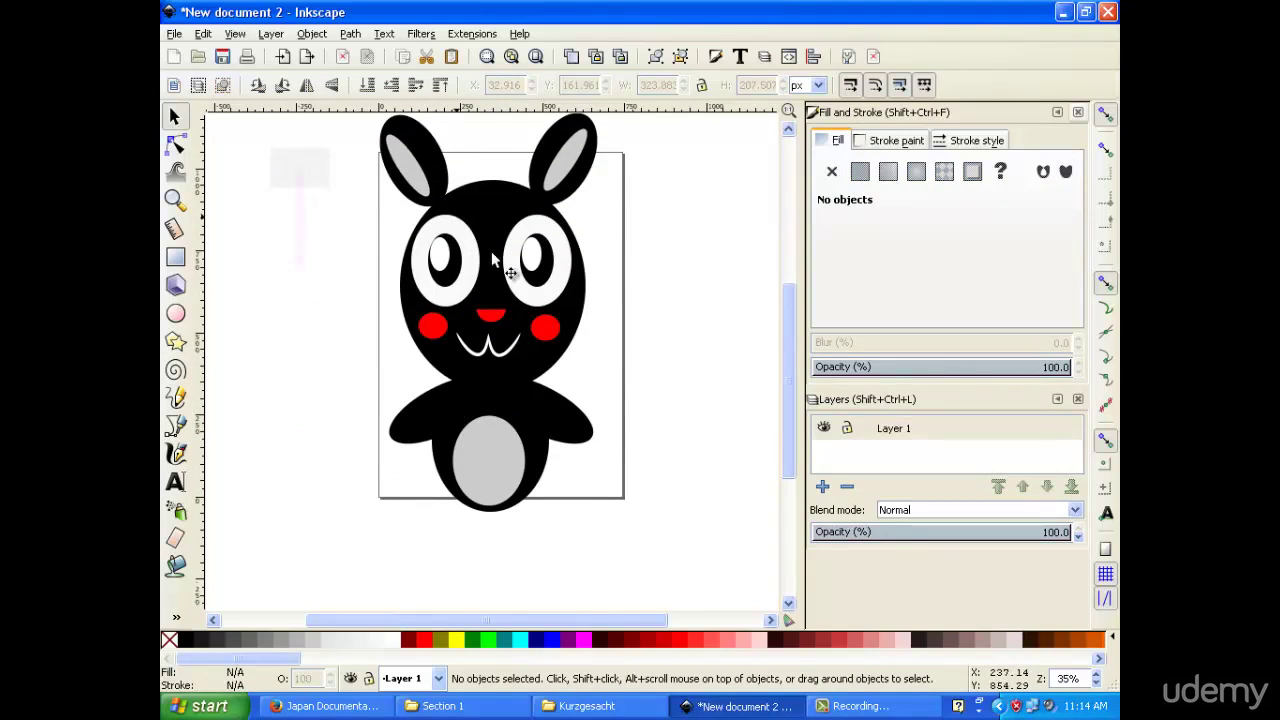
pyautogui.click(562, 430)
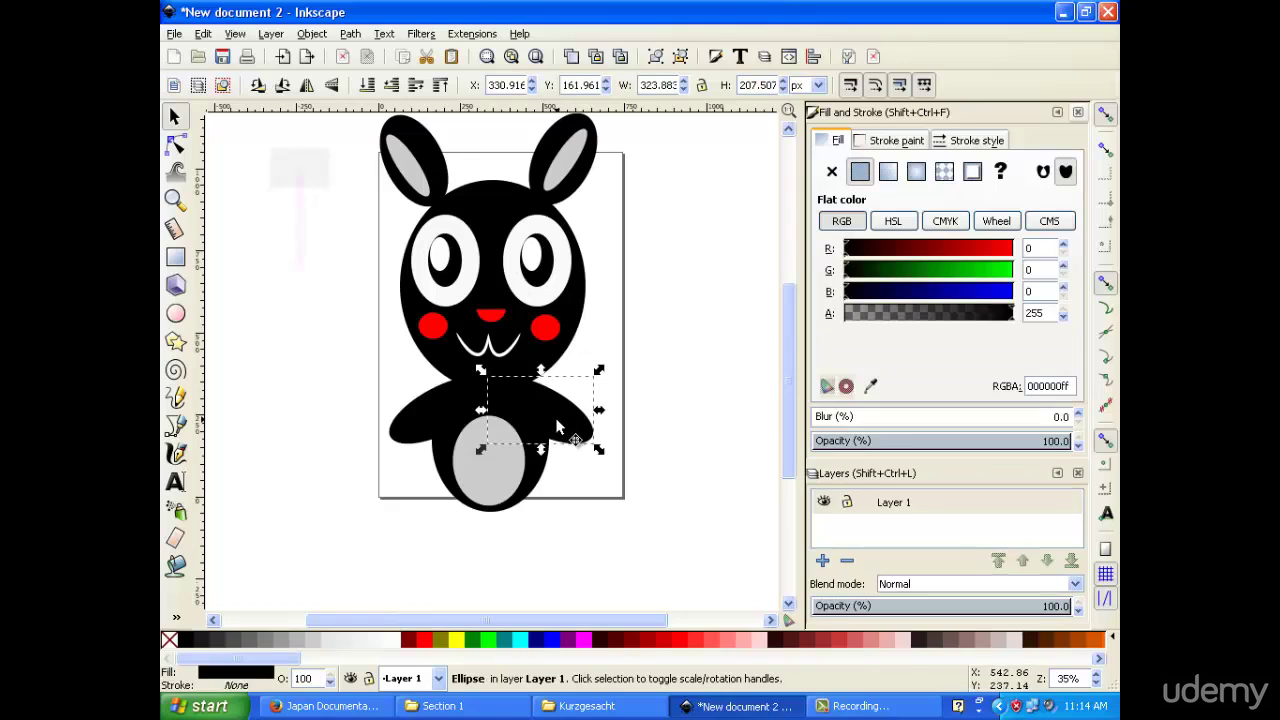
pyautogui.rightClick(560, 428)
pyautogui.click(603, 195)
pyautogui.moveTo(557, 406); pyautogui.dragTo(530, 515)
pyautogui.click(517, 491)
pyautogui.moveTo(571, 460); pyautogui.dragTo(562, 530)
pyautogui.moveTo(492, 510); pyautogui.dragTo(503, 517)
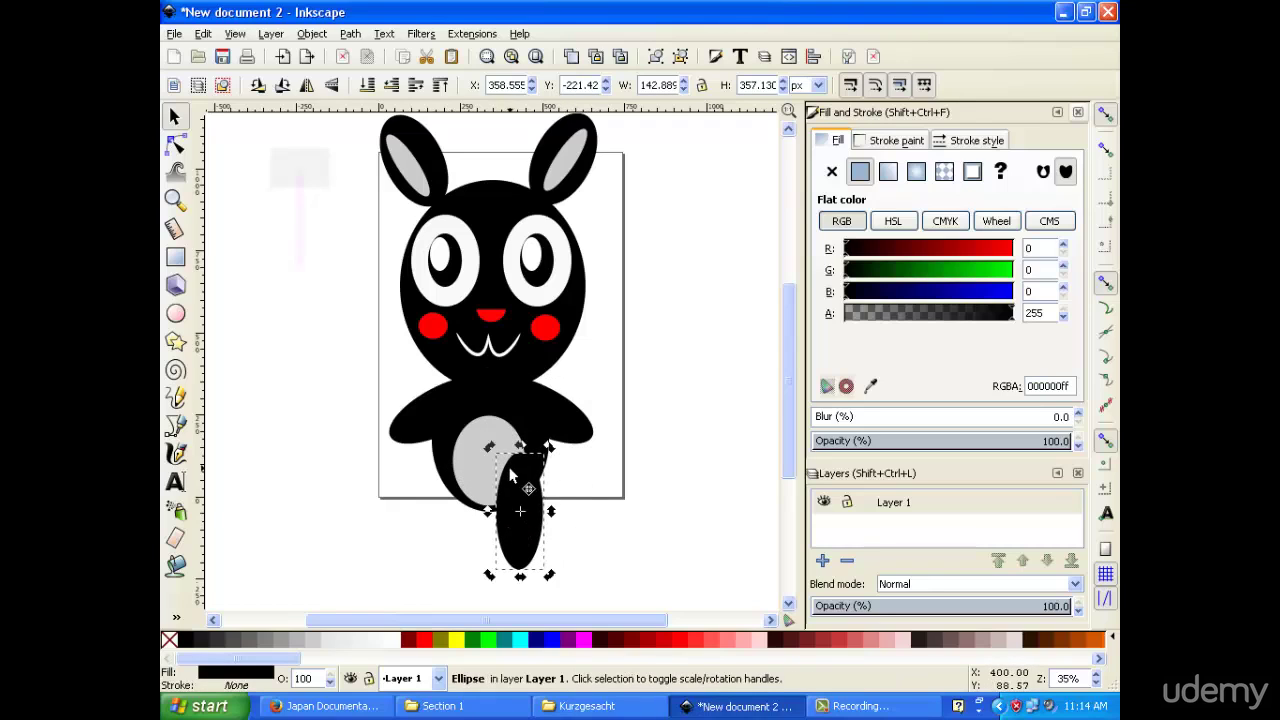
# Duplicate the leg ellipse so that one leg sits under each side of the body.
pyautogui.moveTo(509, 538); pyautogui.dragTo(467, 546)
pyautogui.rightClick(506, 537)
pyautogui.click(556, 308)
# Shorten both leg ellipses to about 277 px high, with the left leg level with the right one.
pyautogui.click(510, 567)
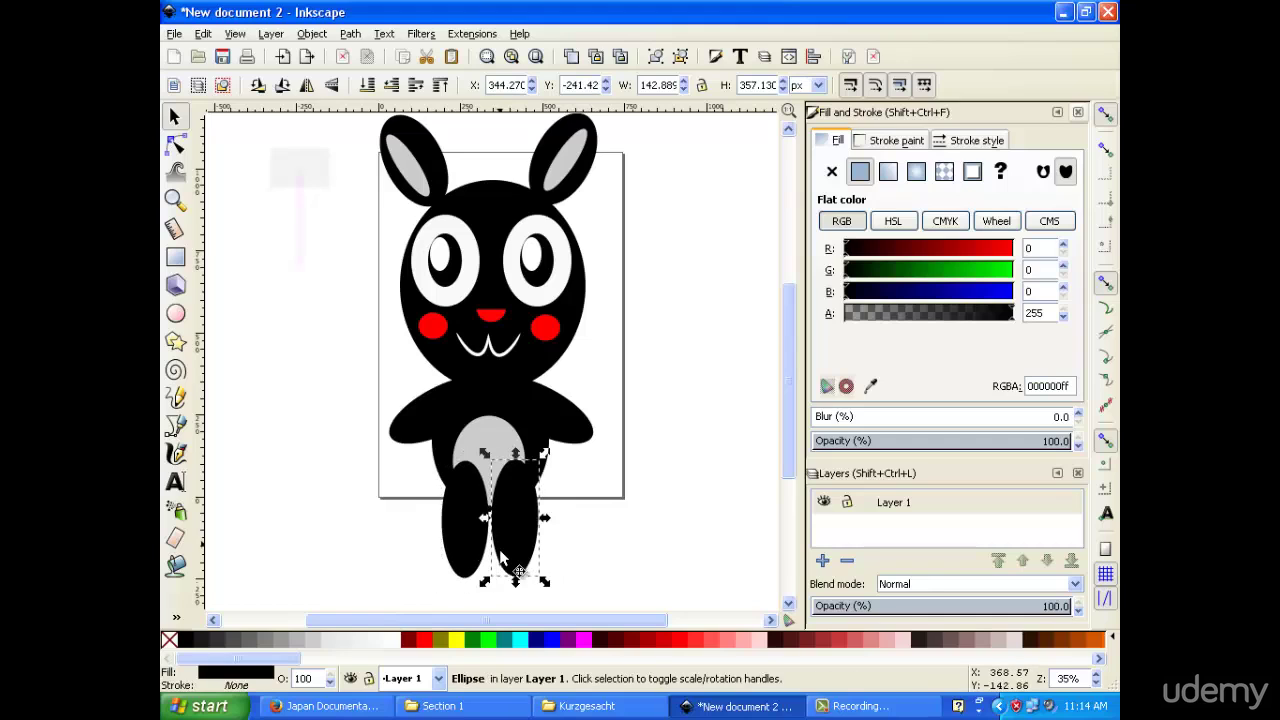
pyautogui.moveTo(515, 584); pyautogui.dragTo(505, 538)
pyautogui.click(458, 572)
pyautogui.moveTo(466, 583); pyautogui.dragTo(451, 541)
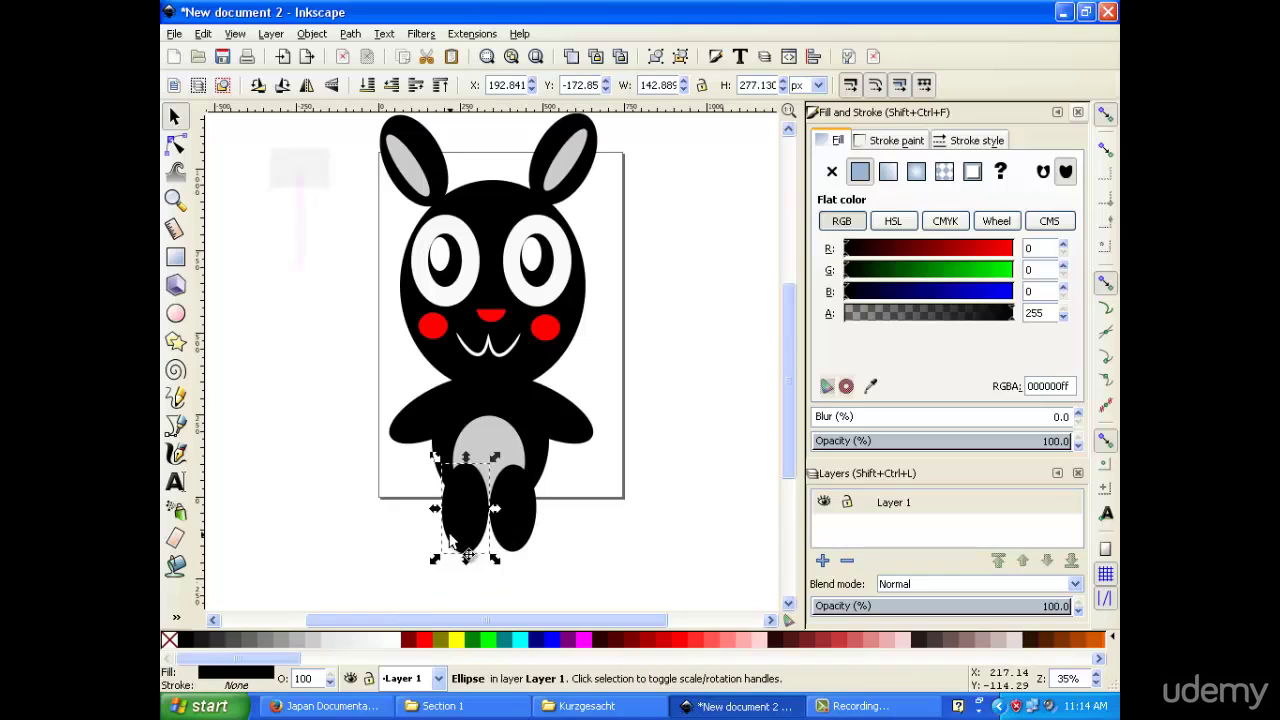
pyautogui.scroll(5, 488, 480)
pyautogui.scroll(-8, 505, 470)
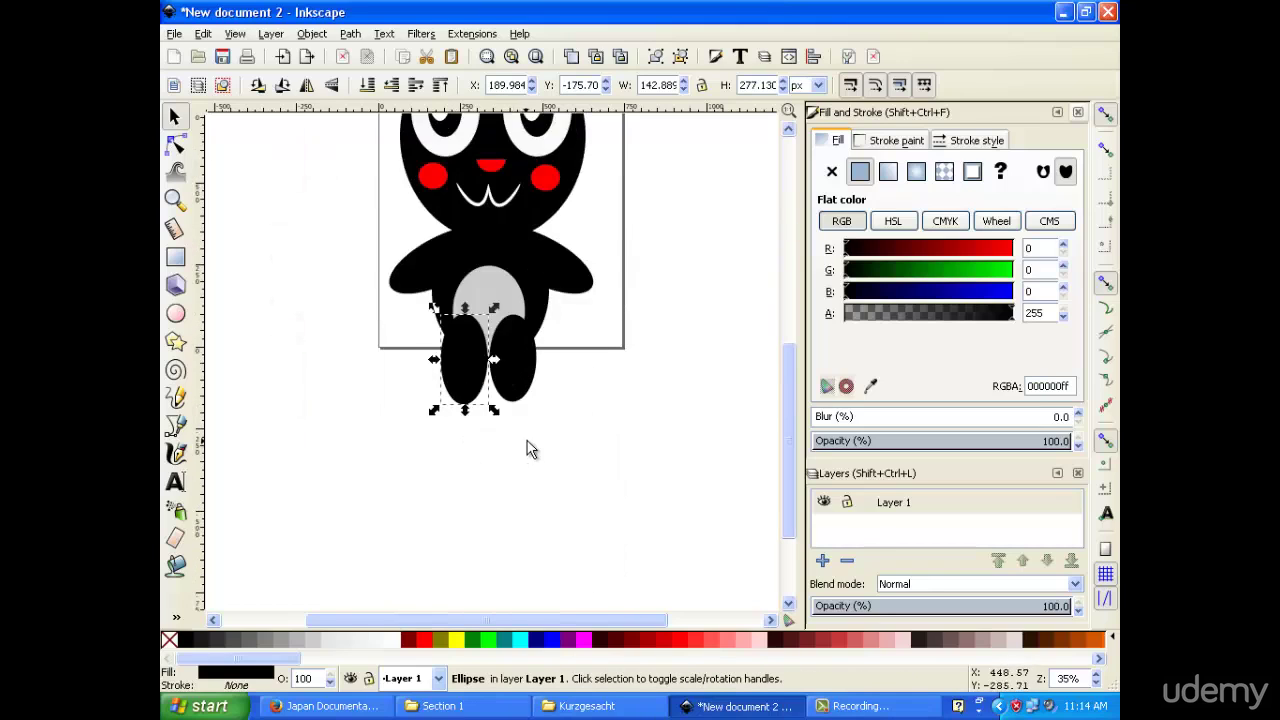
pyautogui.scroll(4, 545, 440)
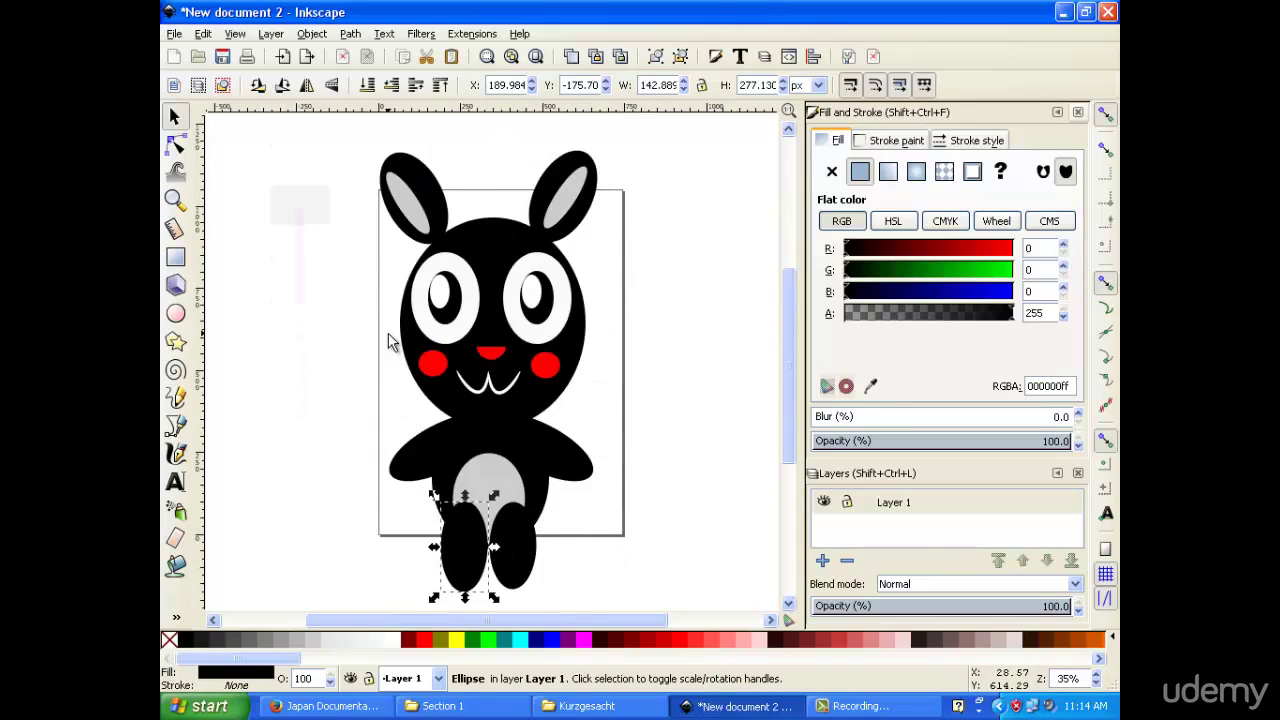
pyautogui.click(544, 549)
# Draw a circle about 37 px wide, fill it light grey (cccccc), and place it on the right paw.
pyautogui.scroll(-4, 491, 423)
pyautogui.scroll(4, 486, 414)
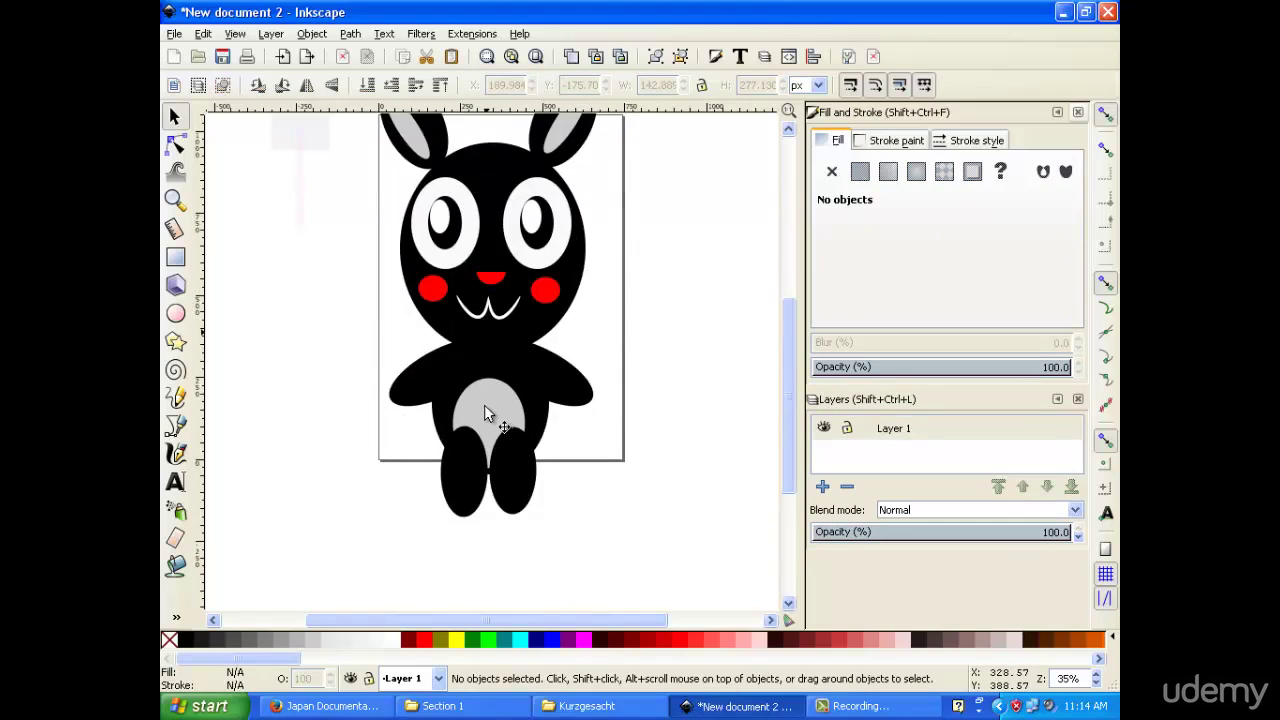
pyautogui.click(175, 313)
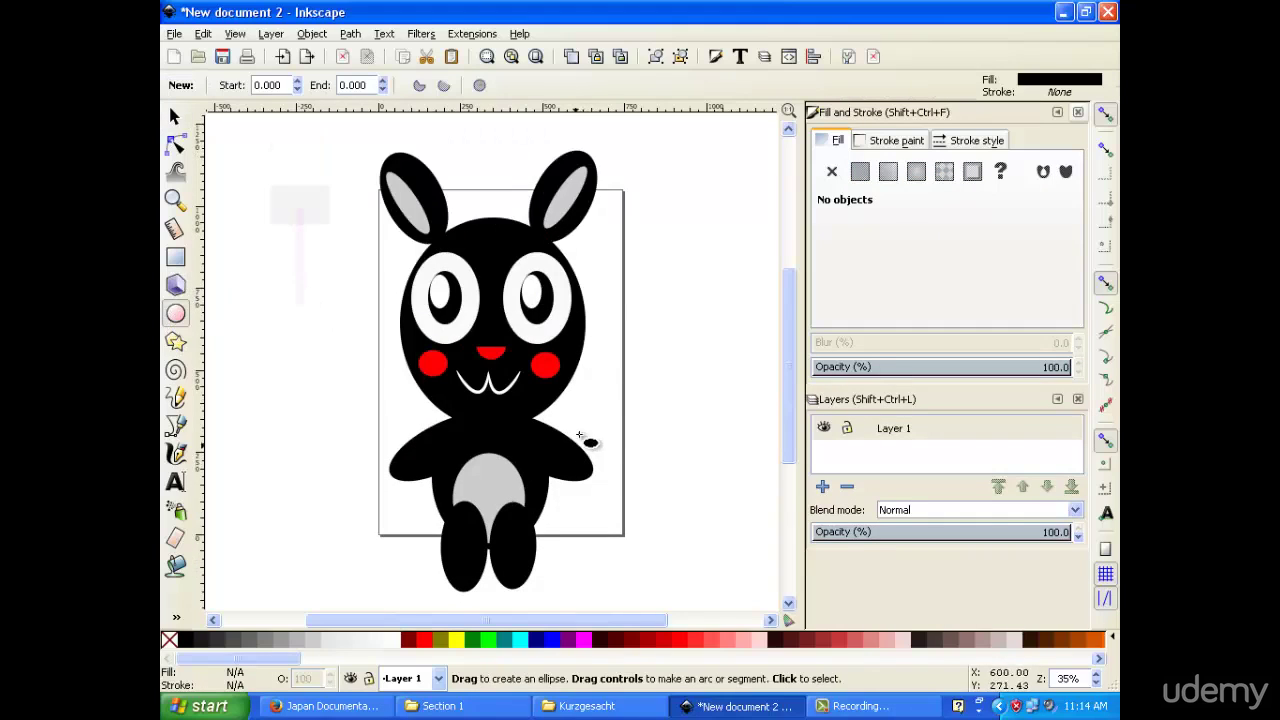
pyautogui.moveTo(658, 382); pyautogui.dragTo(671, 394)
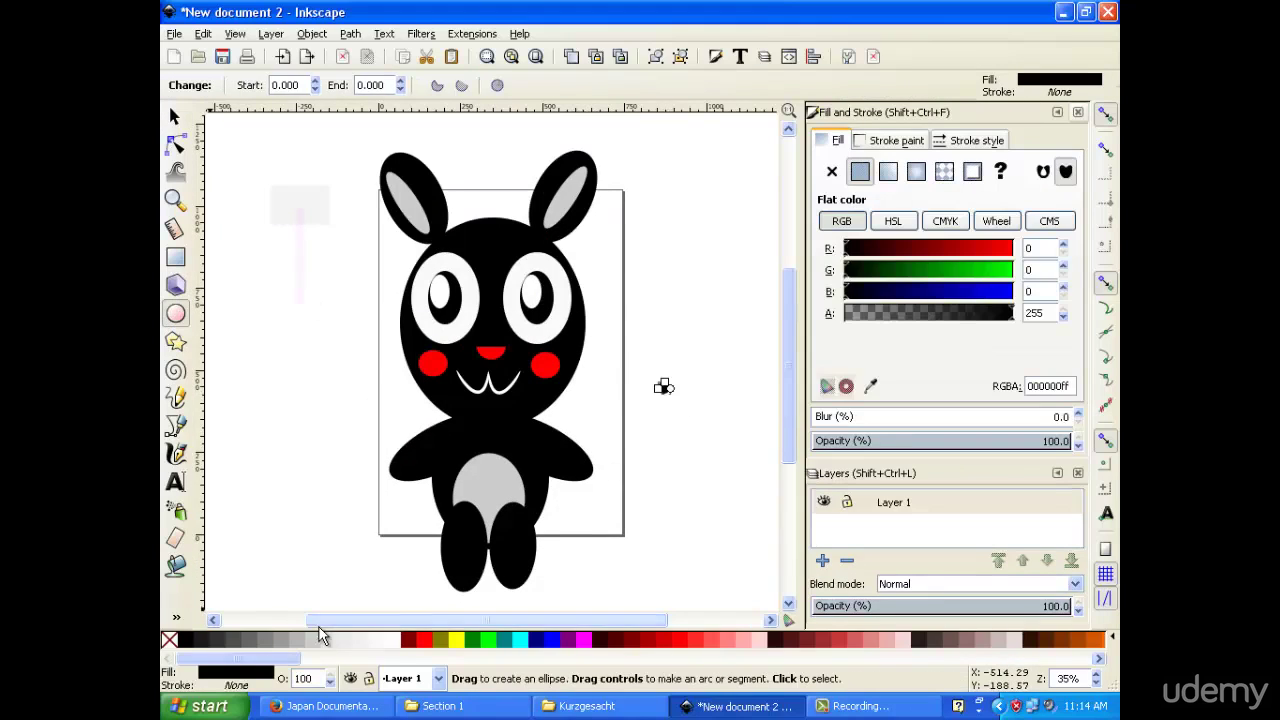
pyautogui.click(316, 640)
pyautogui.click(172, 118)
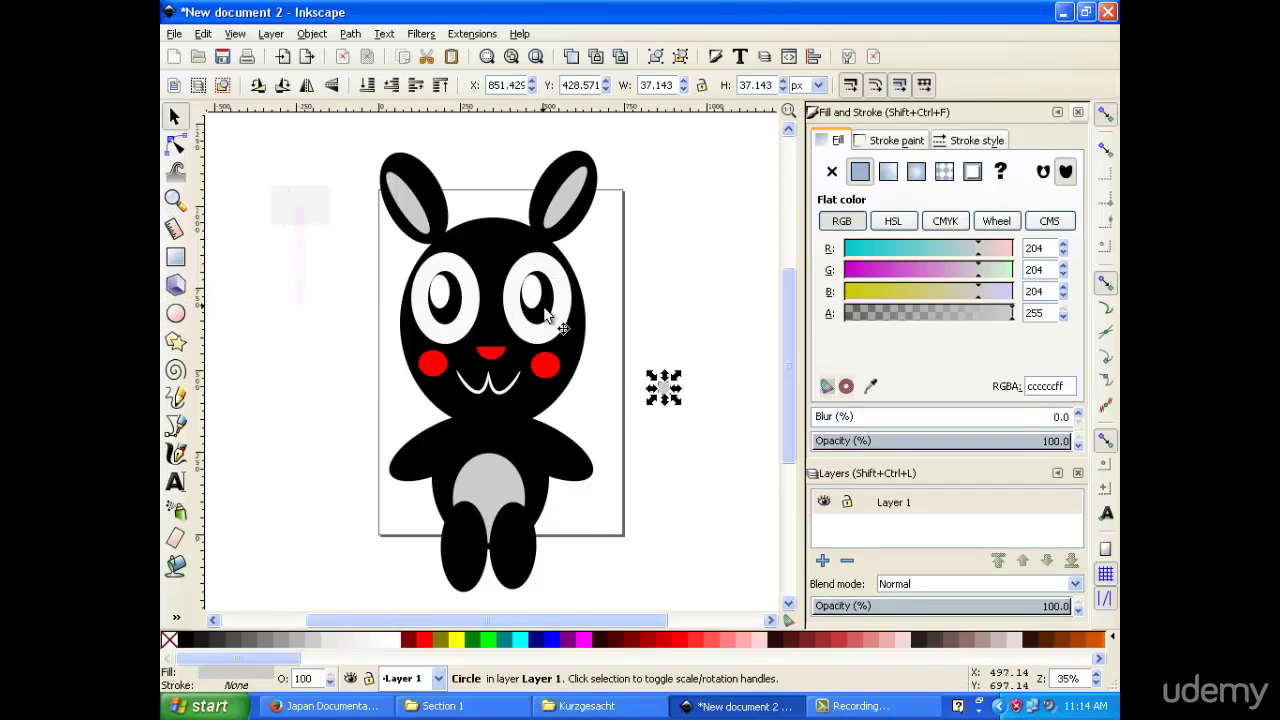
pyautogui.moveTo(664, 389); pyautogui.dragTo(571, 466)
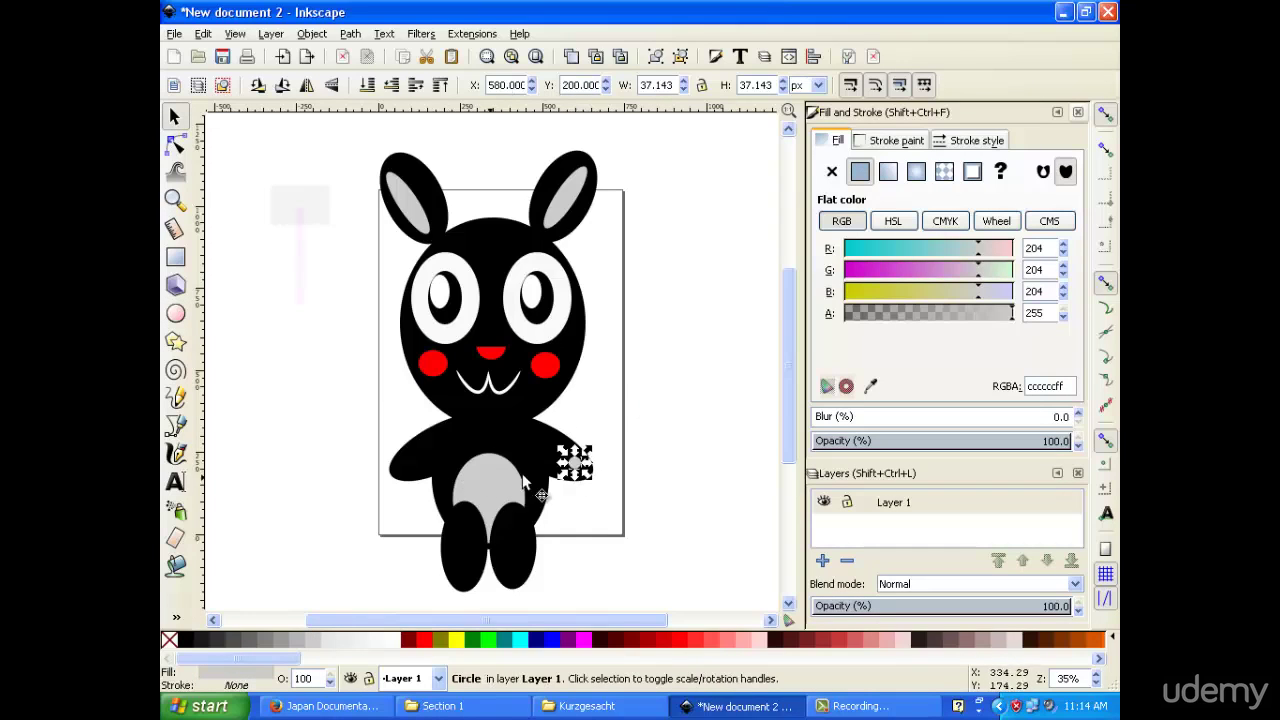
# Duplicate the grey circle on the right paw and move the copy onto the left paw.
pyautogui.rightClick(572, 466)
pyautogui.click(640, 242)
pyautogui.moveTo(580, 468); pyautogui.dragTo(530, 468)
pyautogui.moveTo(453, 464); pyautogui.dragTo(401, 455)
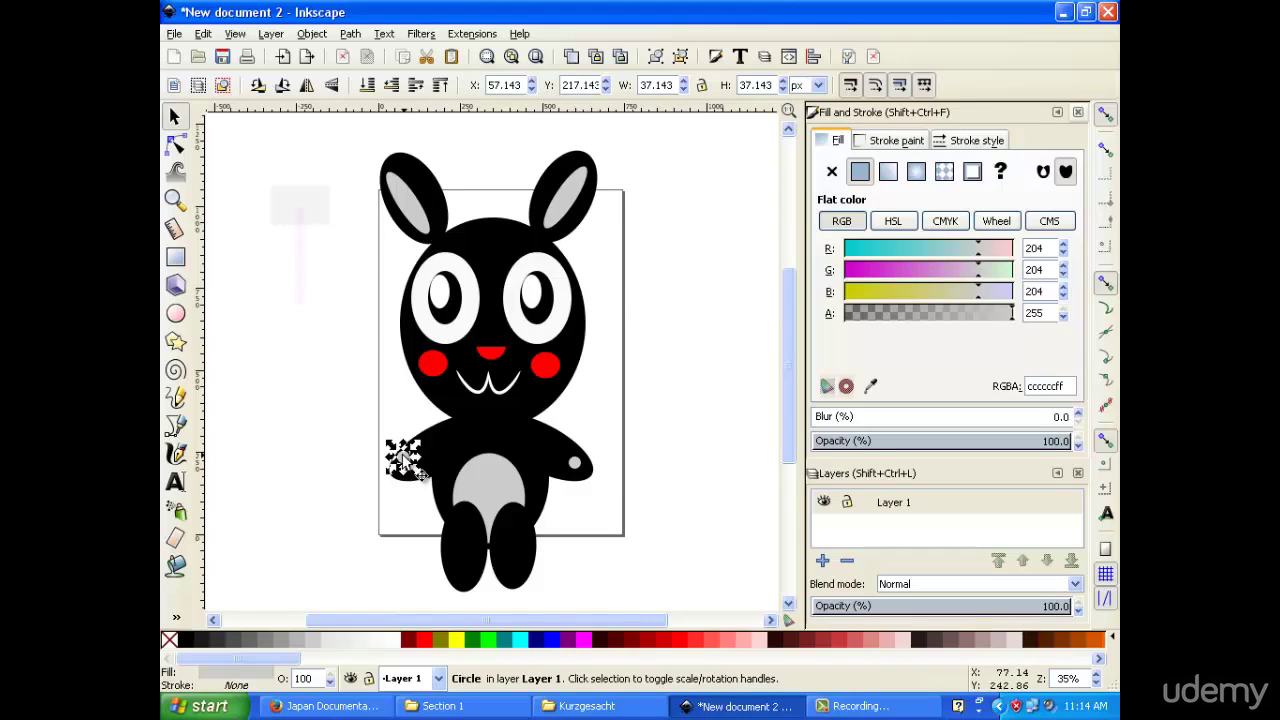
# Duplicate the left paw's grey circle and nudge the copy down and slightly left, to about X 43, Y 175 px.
pyautogui.rightClick(403, 458)
pyautogui.click(440, 230)
pyautogui.press('Down')
pyautogui.press('Down')
pyautogui.press('Down')
pyautogui.press('Down')
pyautogui.press('Down')
pyautogui.press('Down')
pyautogui.press('Down')
pyautogui.press('Down')
pyautogui.press('Down')
pyautogui.press('Down')
pyautogui.press('Down')
pyautogui.press('Down')
pyautogui.press('Down')
pyautogui.press('Down')
pyautogui.press('Down')
pyautogui.press('Down')
pyautogui.press('Down')
pyautogui.press('Down')
pyautogui.press('Down')
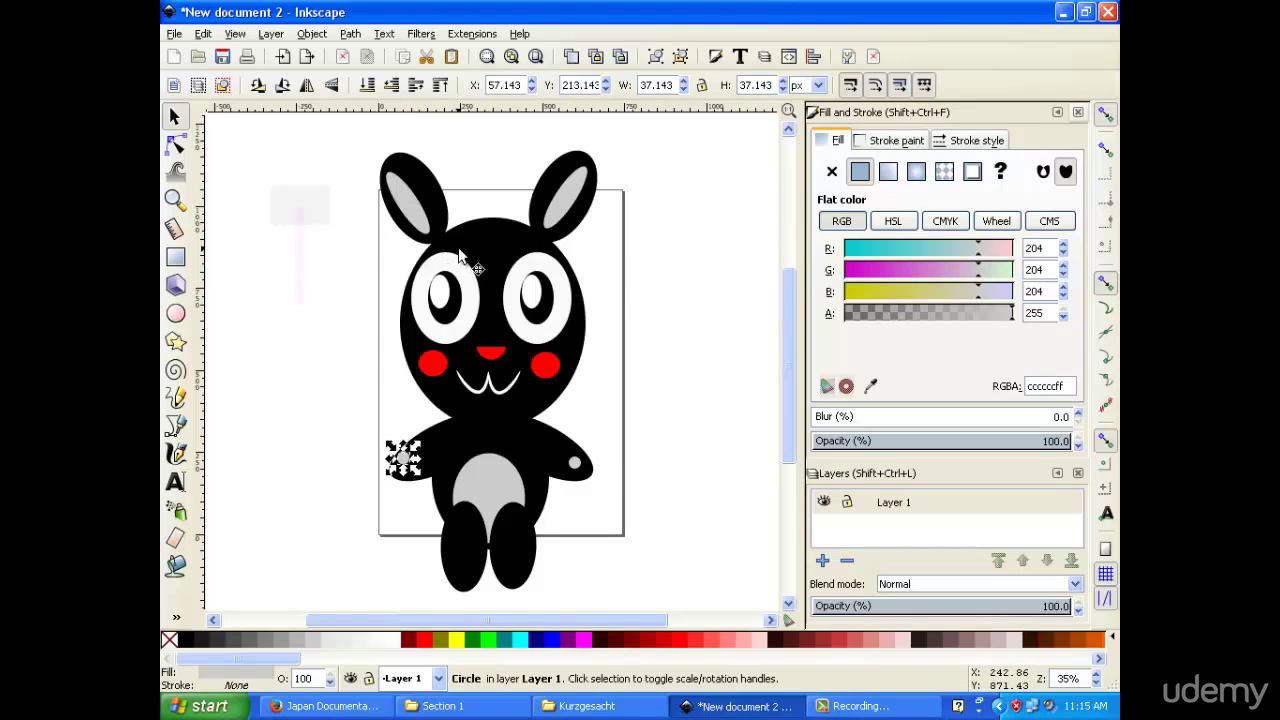
pyautogui.press('Left')
pyautogui.press('Left')
pyautogui.press('Left')
pyautogui.press('Left')
pyautogui.press('Left')
pyautogui.press('Left')
pyautogui.press('Left')
pyautogui.press('Down')
pyautogui.press('Down')
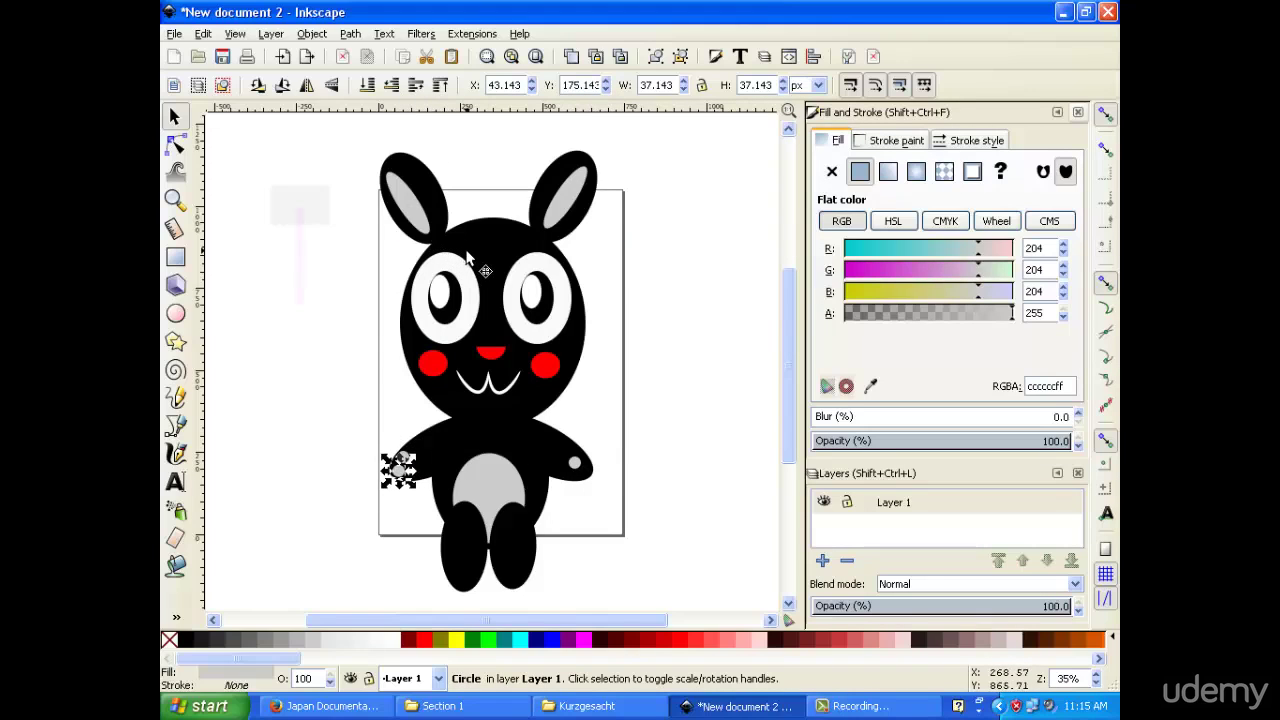
pyautogui.click(372, 492)
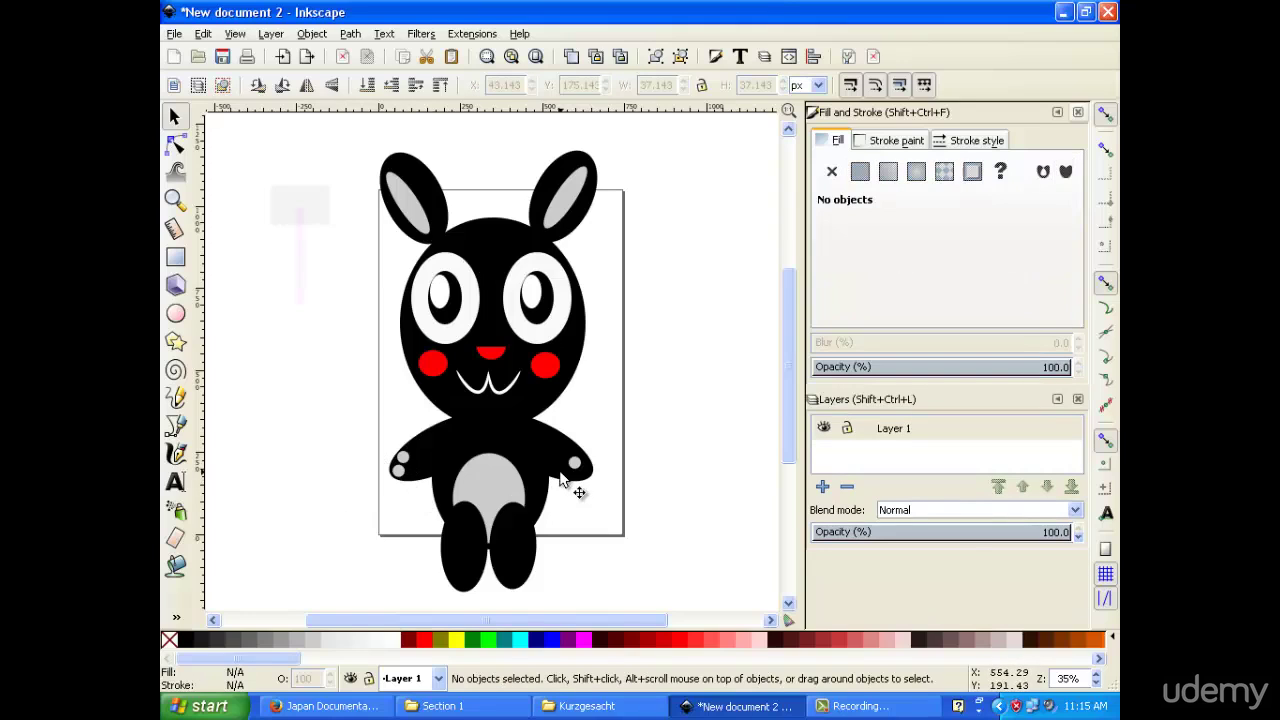
# Duplicate the left paw's upper grey circle and nudge the copy right and slightly up, to about X 101, Y 231 px.
pyautogui.click(401, 462)
pyautogui.rightClick(401, 462)
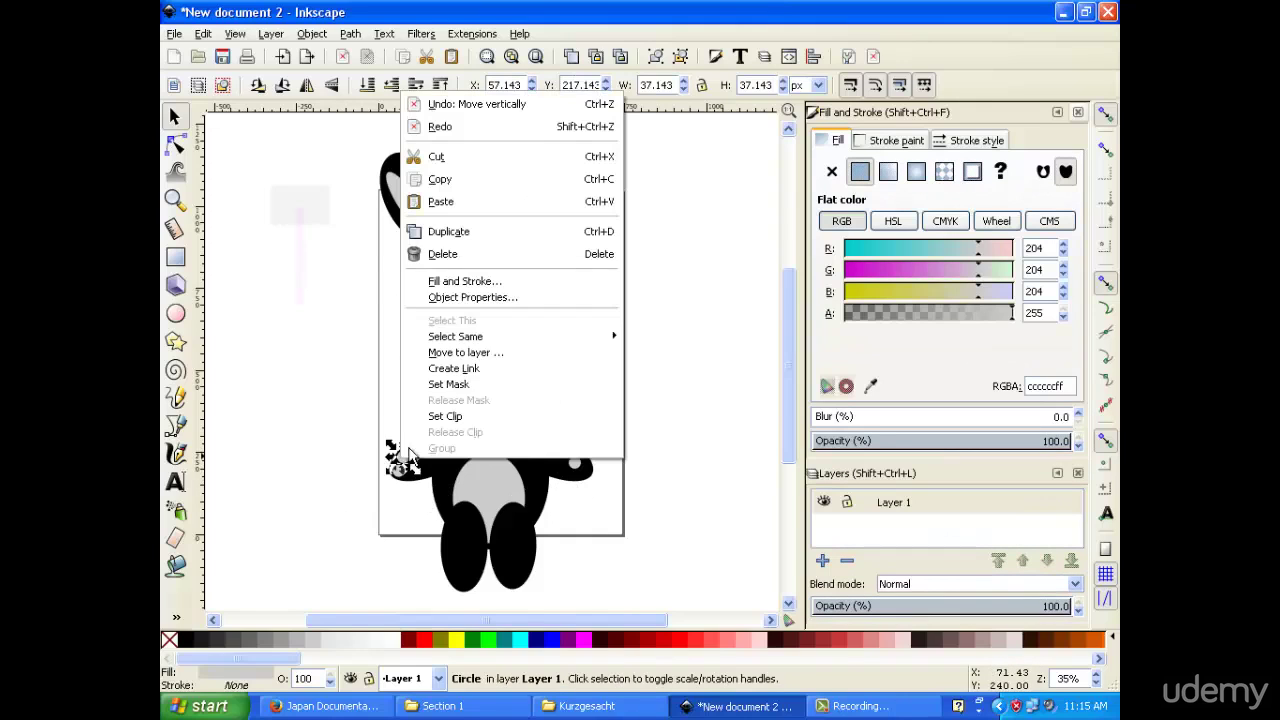
pyautogui.click(385, 231)
pyautogui.press('Right')
pyautogui.press('Up')
pyautogui.press('Up')
pyautogui.press('Up')
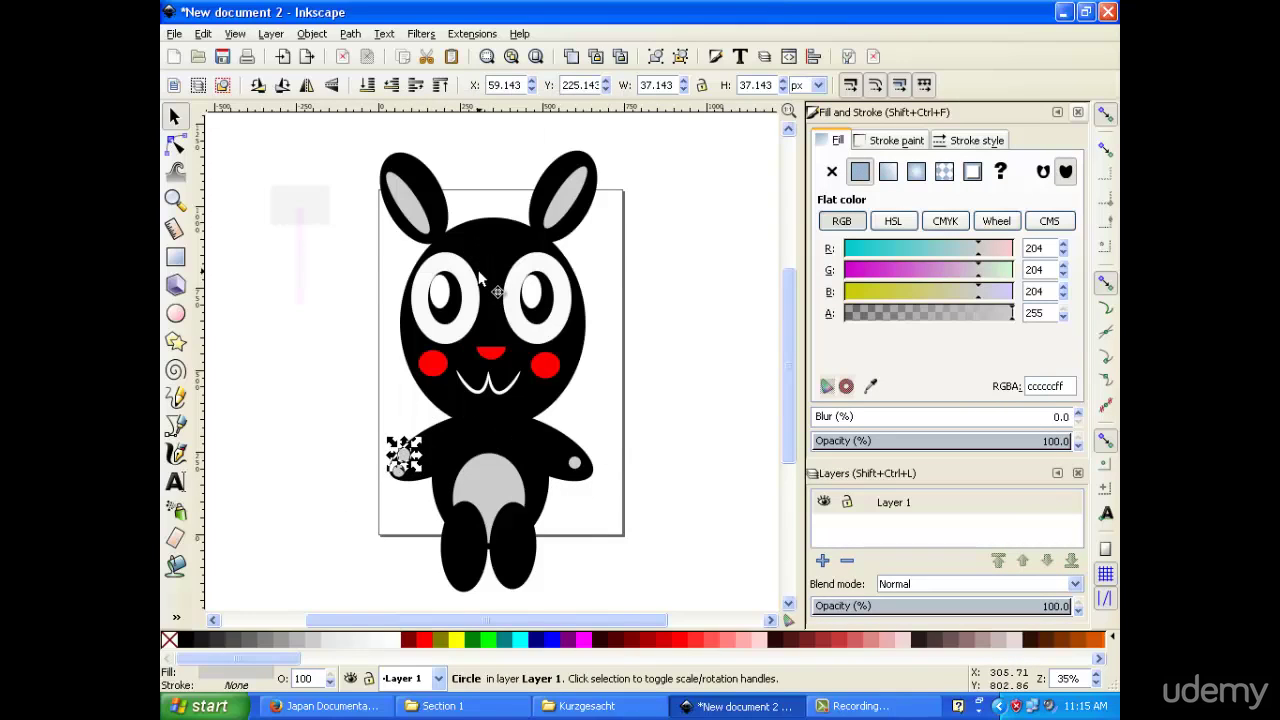
pyautogui.press('Right')
pyautogui.press('Right')
pyautogui.press('Right')
pyautogui.press('Right')
pyautogui.press('Right')
pyautogui.press('Right')
pyautogui.press('Right')
pyautogui.press('Right')
pyautogui.press('Right')
pyautogui.press('Right')
pyautogui.press('Right')
pyautogui.press('Right')
pyautogui.press('Right')
pyautogui.press('Right')
pyautogui.press('Right')
pyautogui.press('Right')
pyautogui.press('Right')
pyautogui.press('Right')
pyautogui.press('Right')
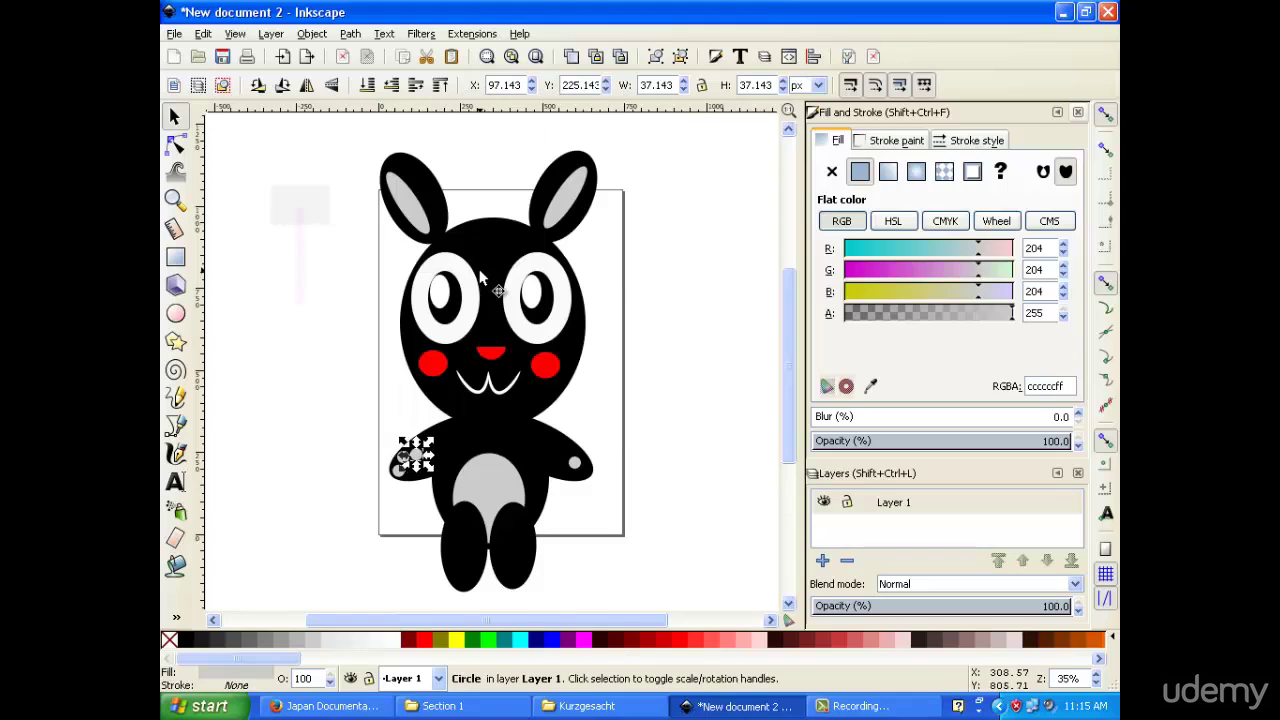
pyautogui.press('Up')
pyautogui.press('Up')
pyautogui.press('Up')
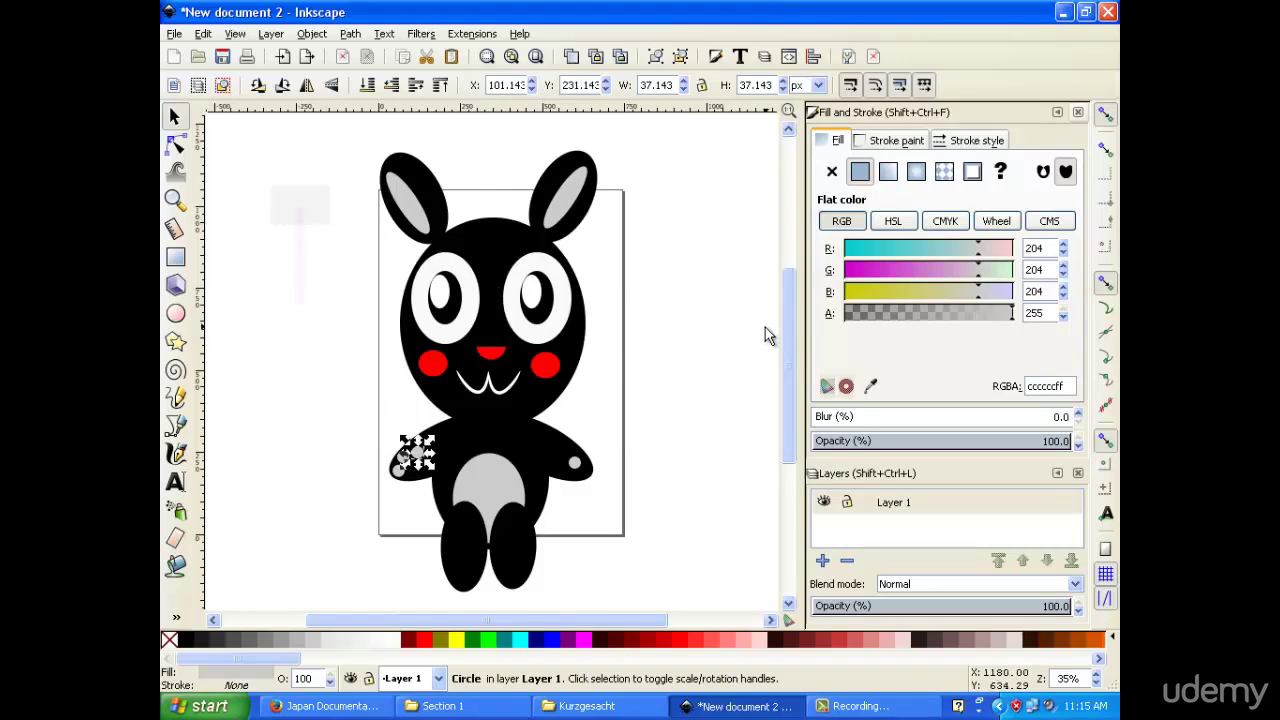
pyautogui.press('Escape')
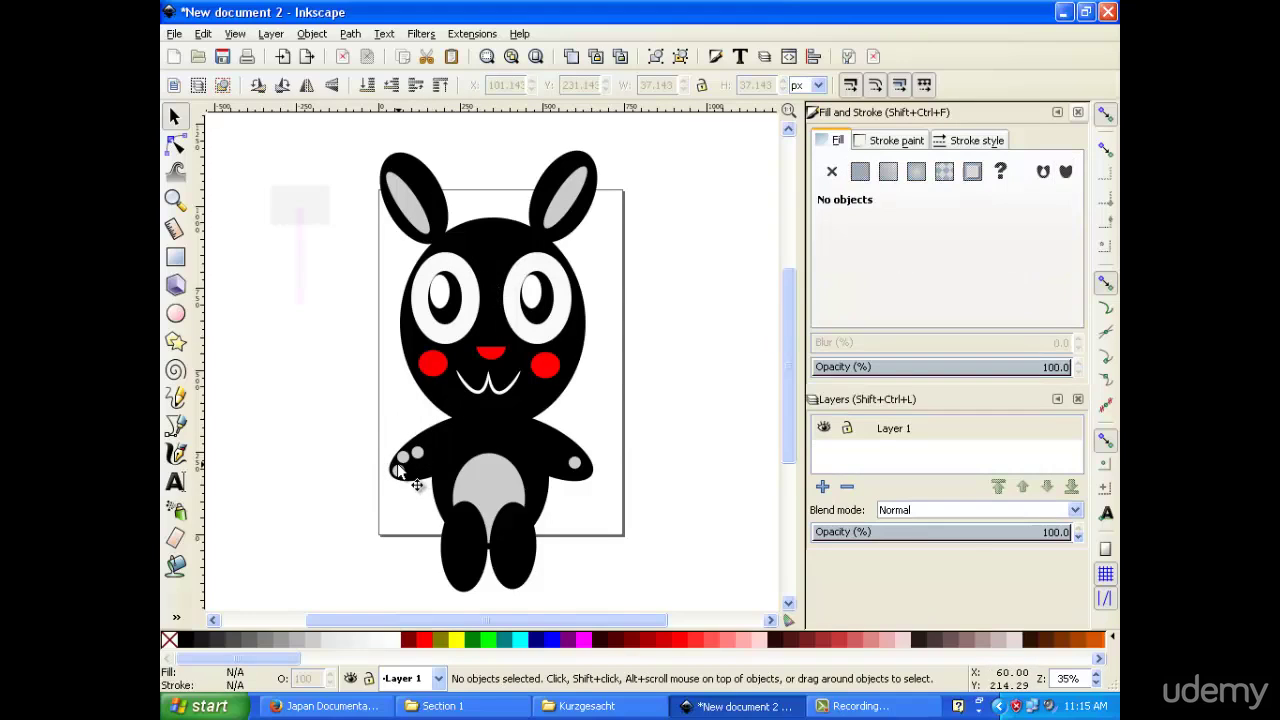
pyautogui.click(397, 472)
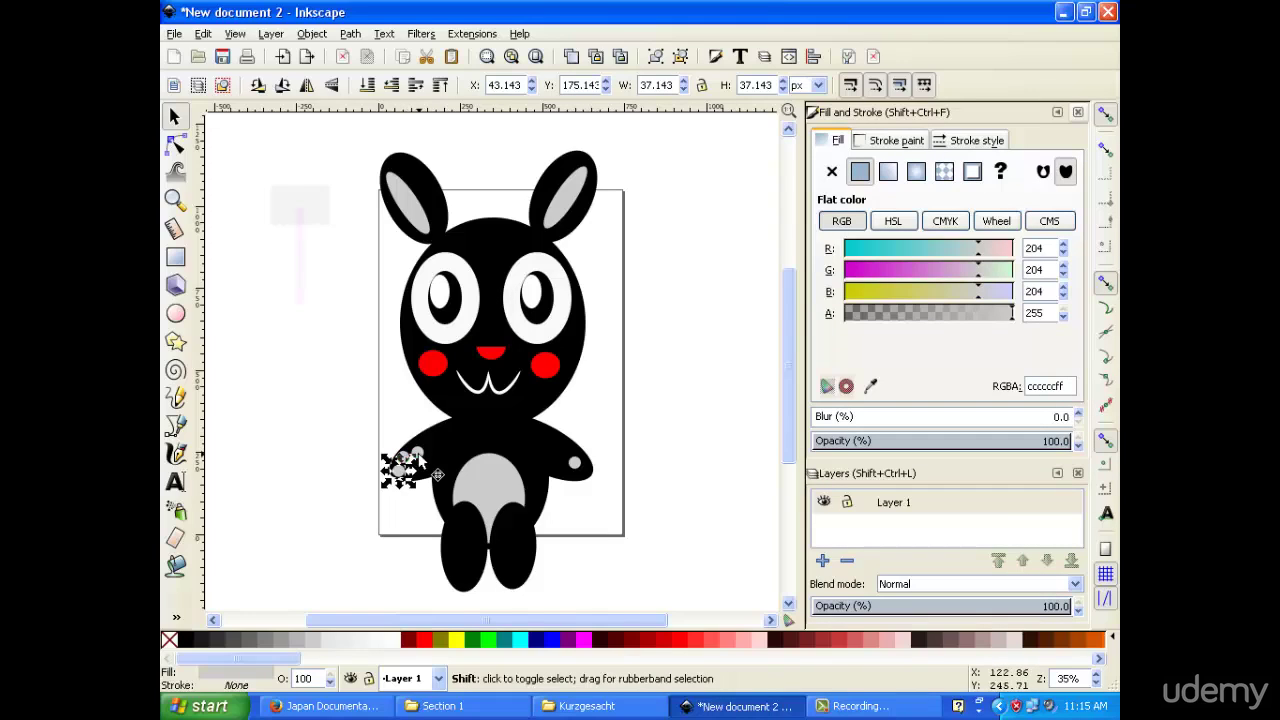
pyautogui.keyDown('shift'); pyautogui.click(418, 454); pyautogui.keyUp('shift')
pyautogui.keyDown('shift'); pyautogui.click(424, 480); pyautogui.keyUp('shift')
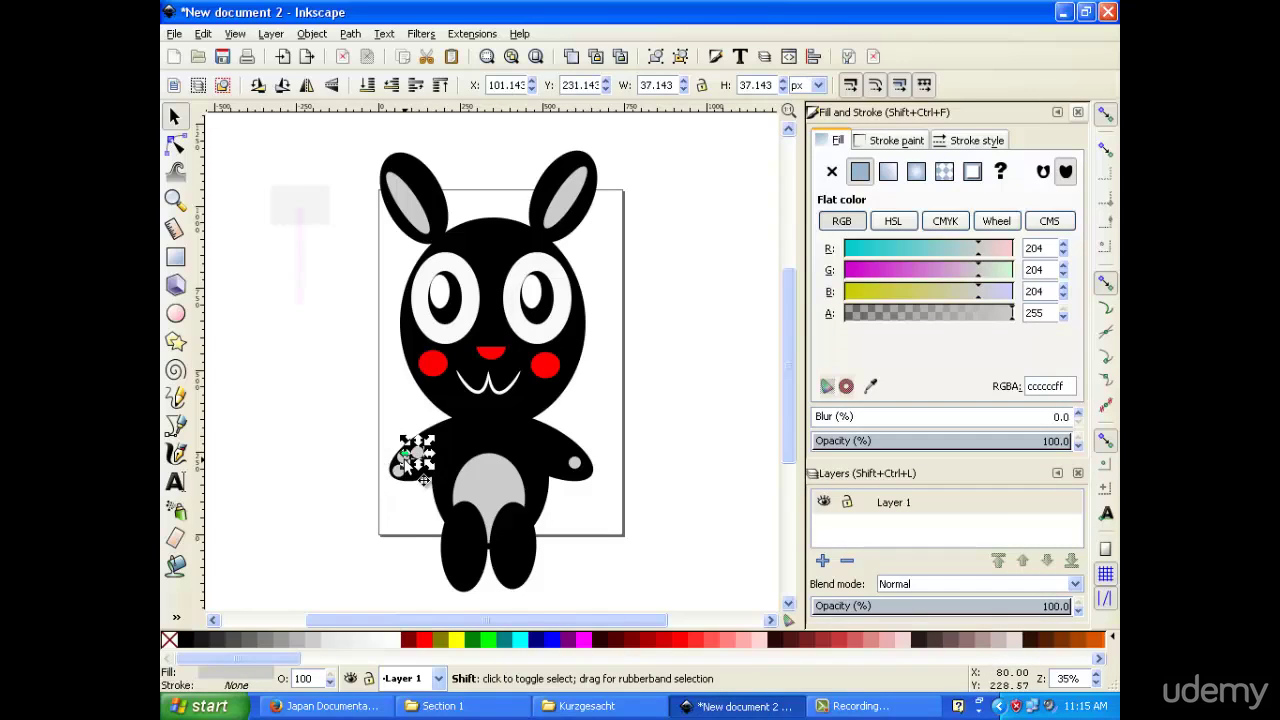
pyautogui.click(392, 530)
# Duplicate the two outer grey circles of the left paw, move the copies onto the right paw and flip them horizontally.
pyautogui.click(397, 467)
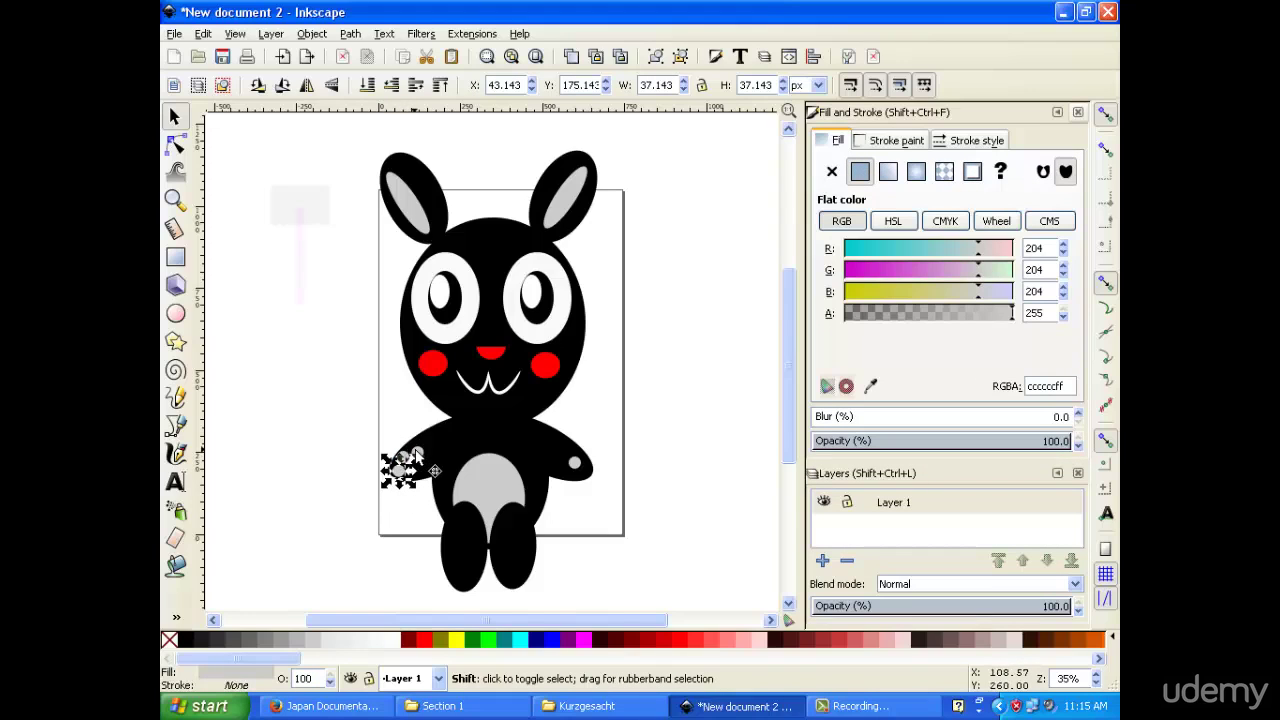
pyautogui.keyDown('shift'); pyautogui.click(417, 451); pyautogui.keyUp('shift')
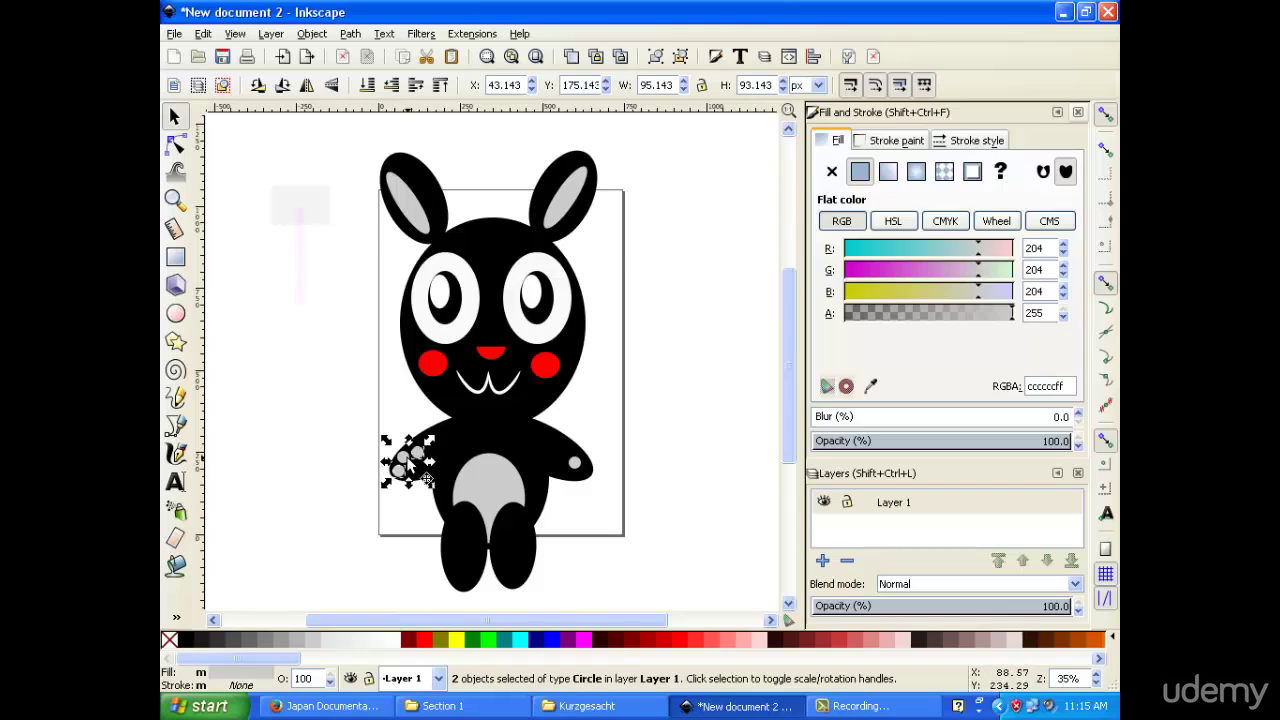
pyautogui.rightClick(406, 462)
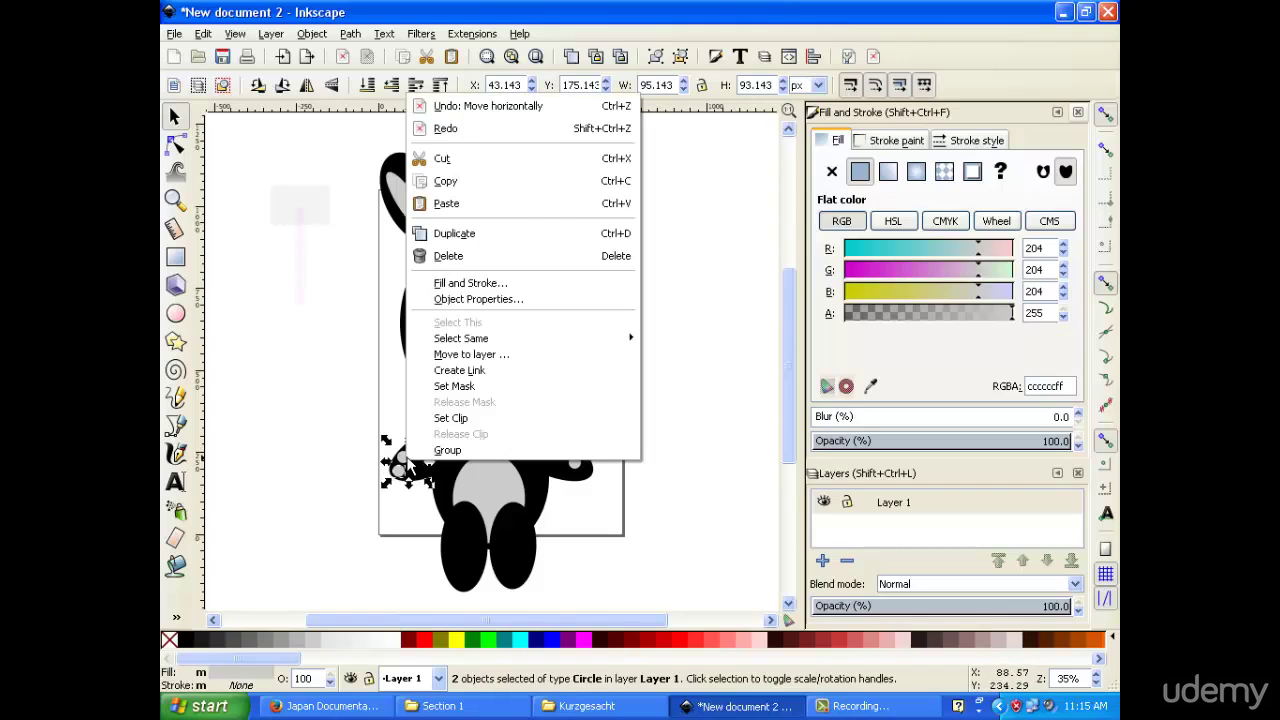
pyautogui.click(461, 240)
pyautogui.moveTo(432, 460); pyautogui.dragTo(579, 449)
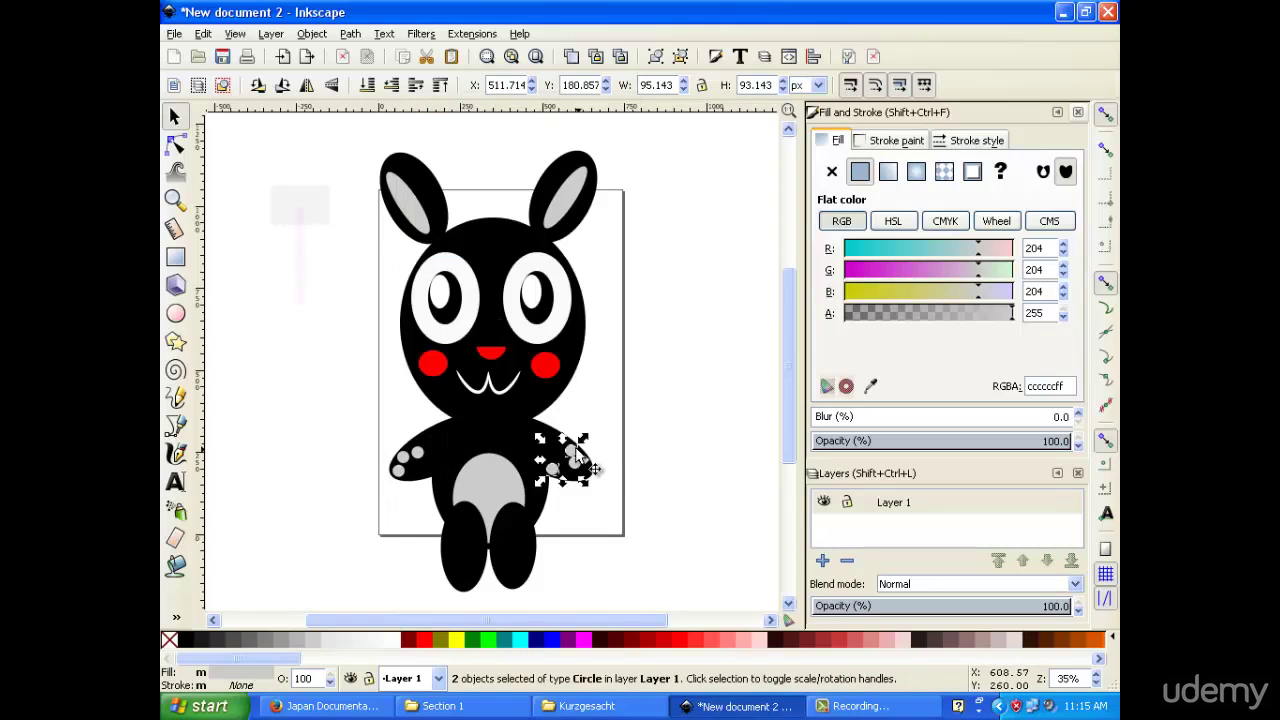
pyautogui.click(310, 87)
pyautogui.click(597, 451)
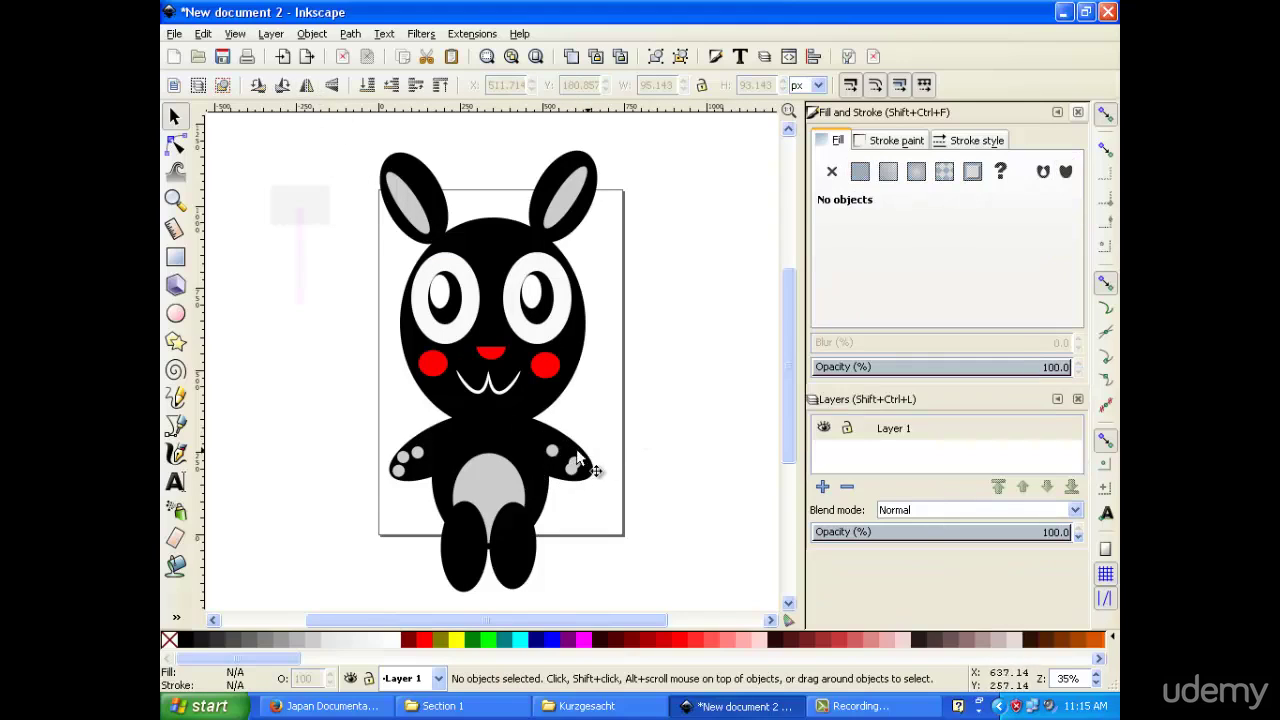
# Reposition the right paw's three grey circles to about X 532, Y 237; X 583, Y 214; and X 584, Y 172 px.
pyautogui.moveTo(571, 473); pyautogui.dragTo(542, 424)
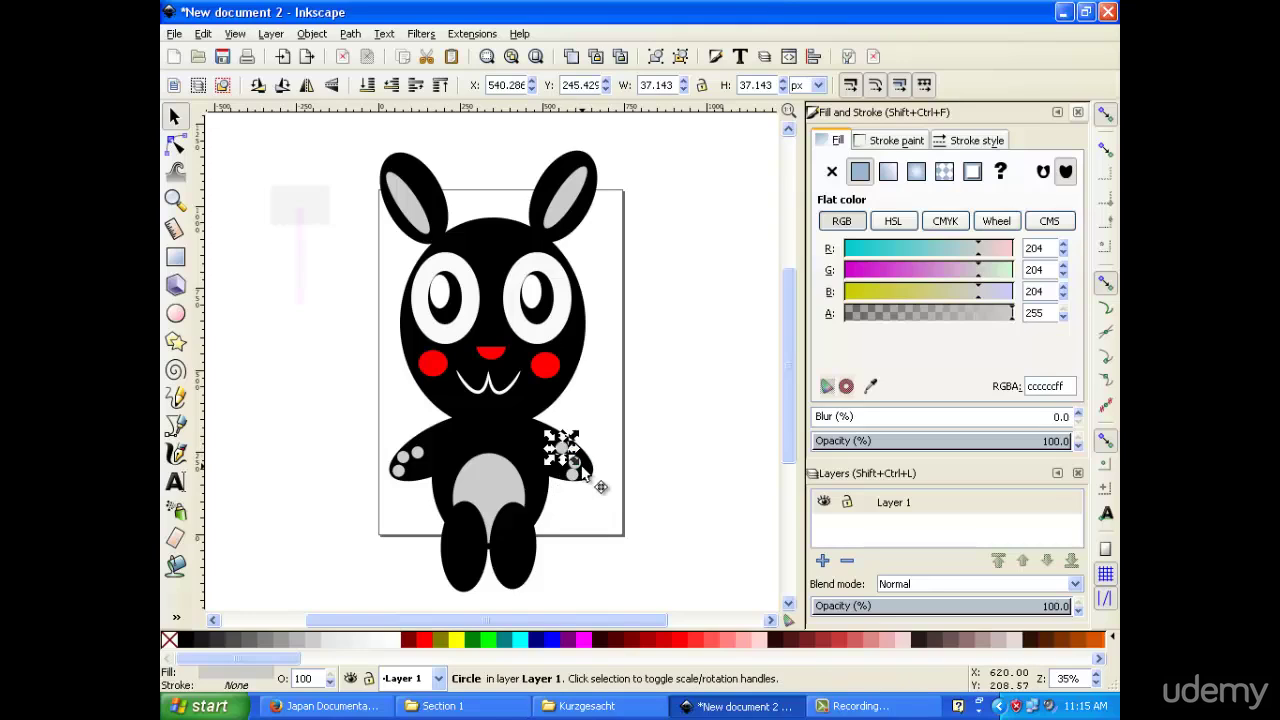
pyautogui.hotkey('ctrl', 'z')
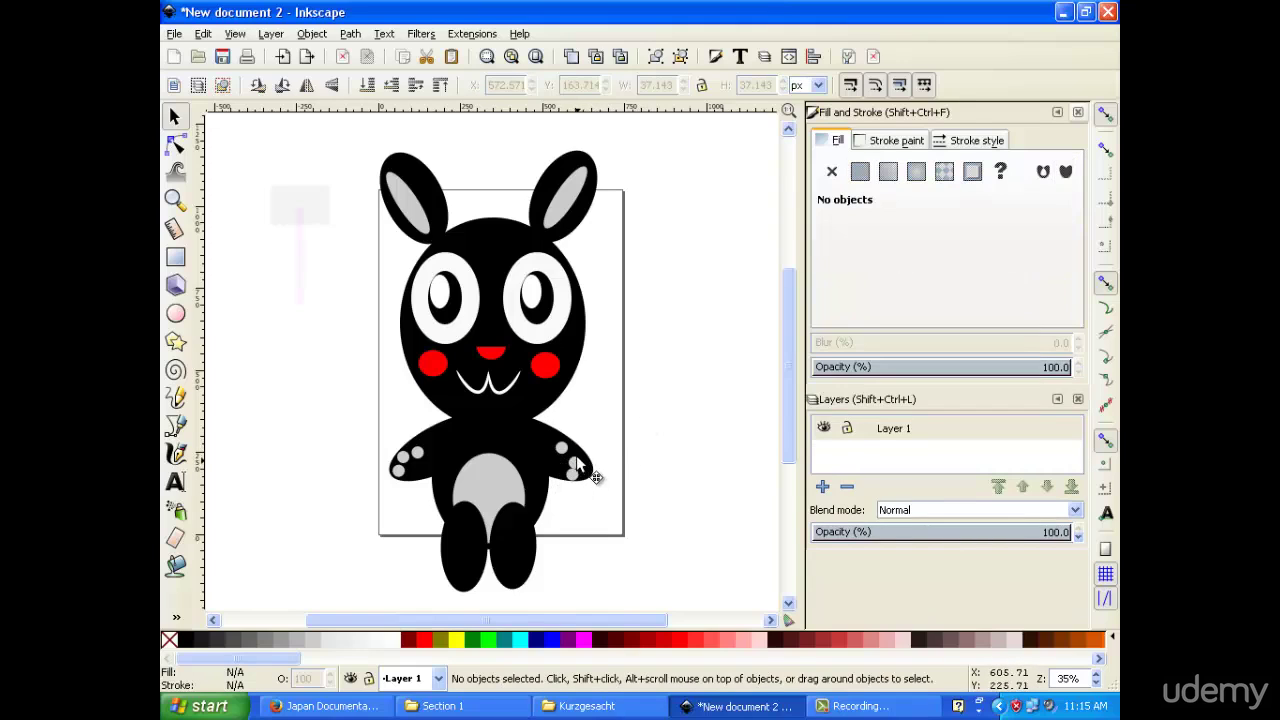
pyautogui.click(576, 462)
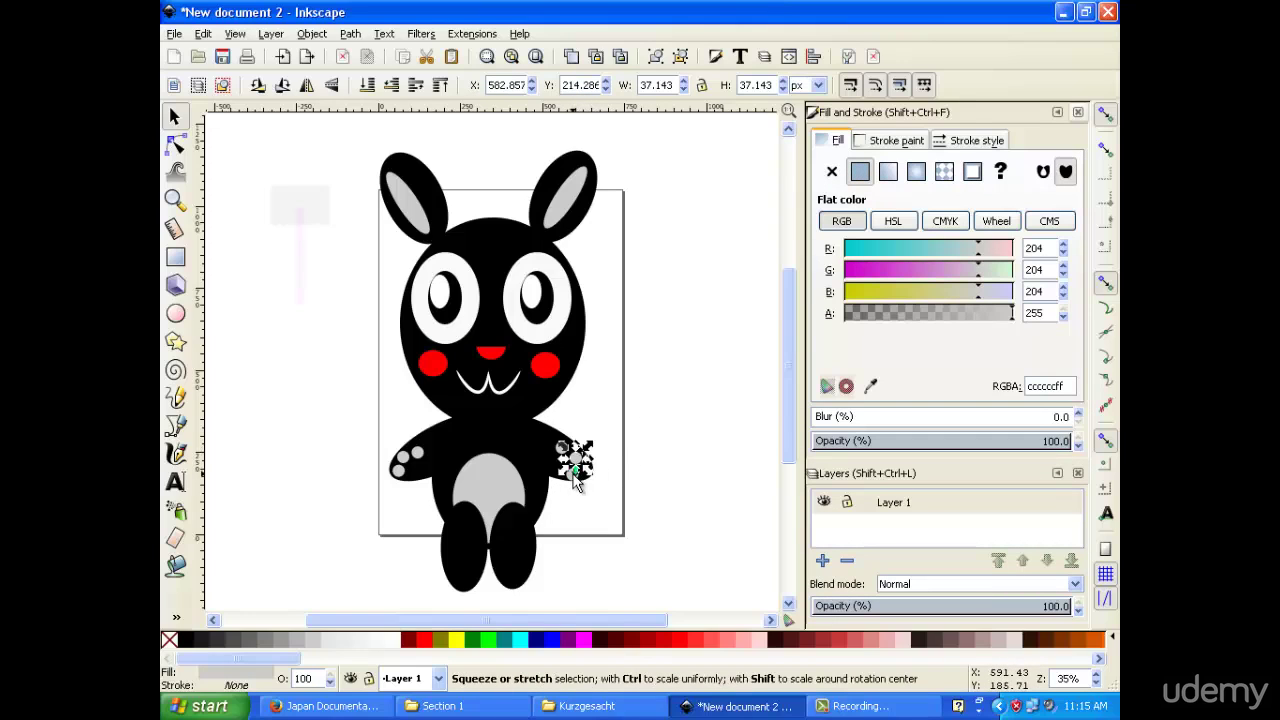
pyautogui.click(574, 475)
pyautogui.moveTo(574, 475); pyautogui.dragTo(577, 470)
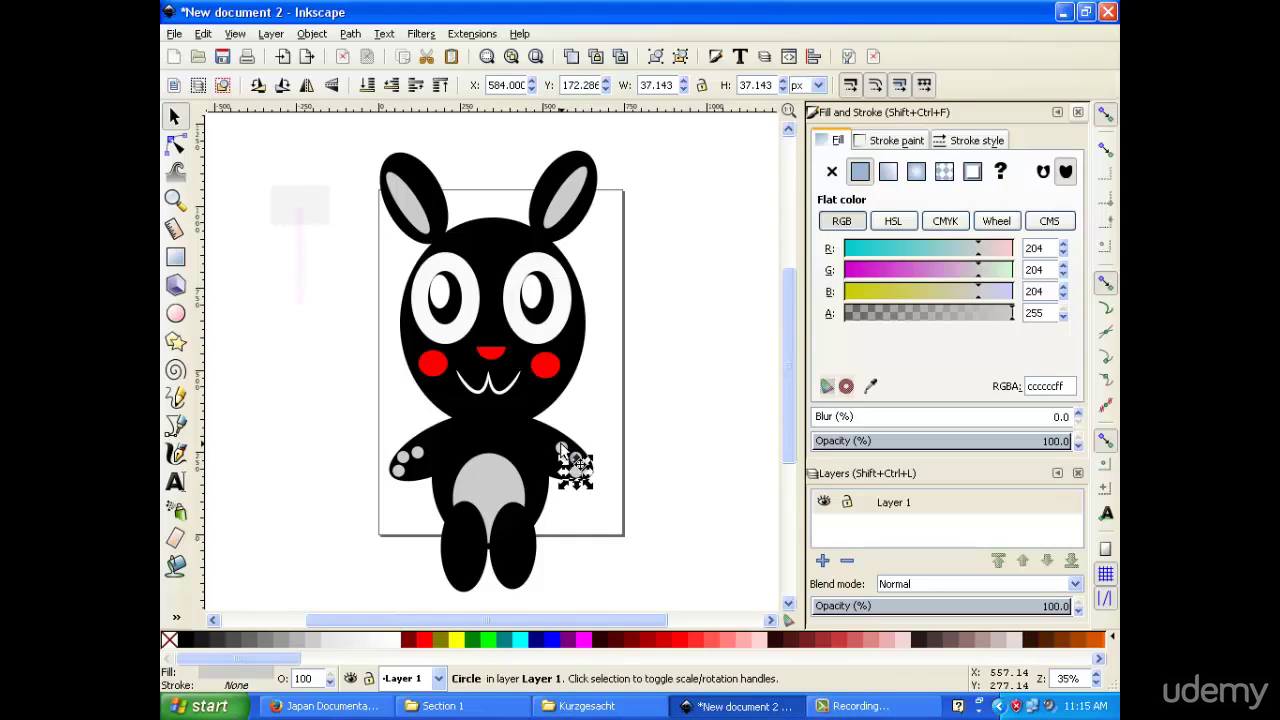
pyautogui.click(686, 368)
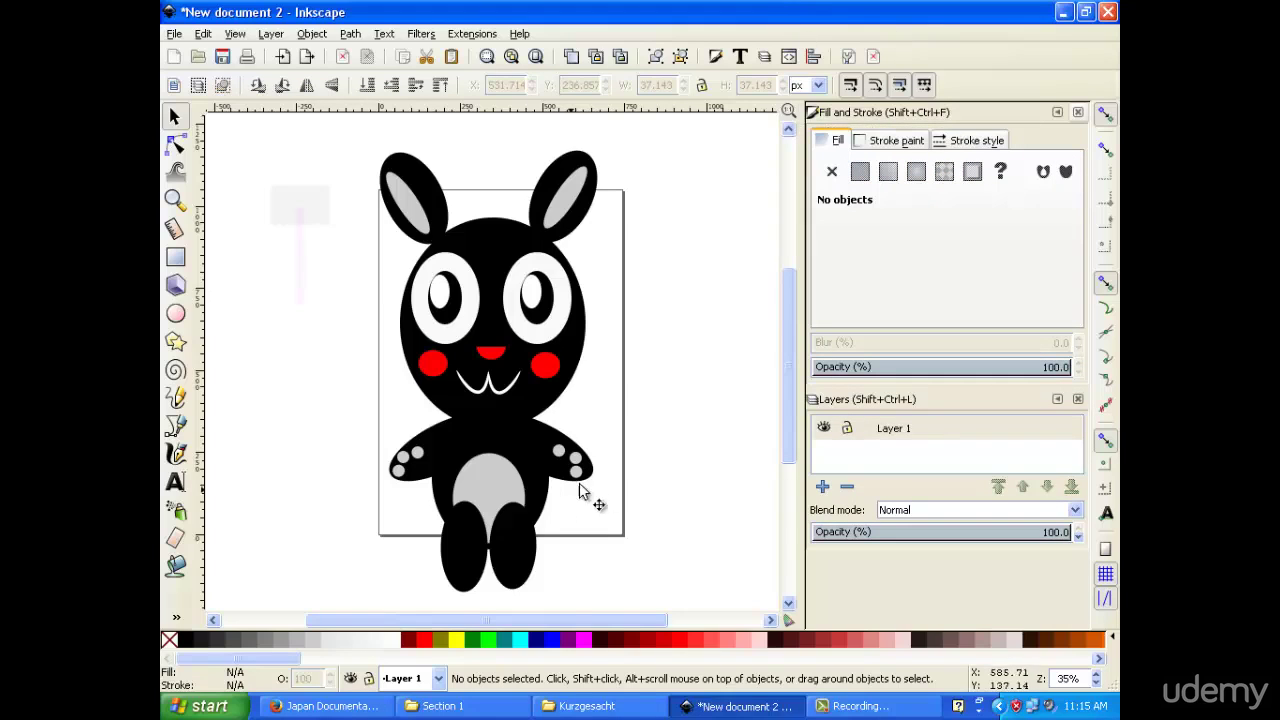
pyautogui.scroll(-4, 620, 490)
pyautogui.scroll(3, 635, 465)
pyautogui.scroll(3, 615, 437)
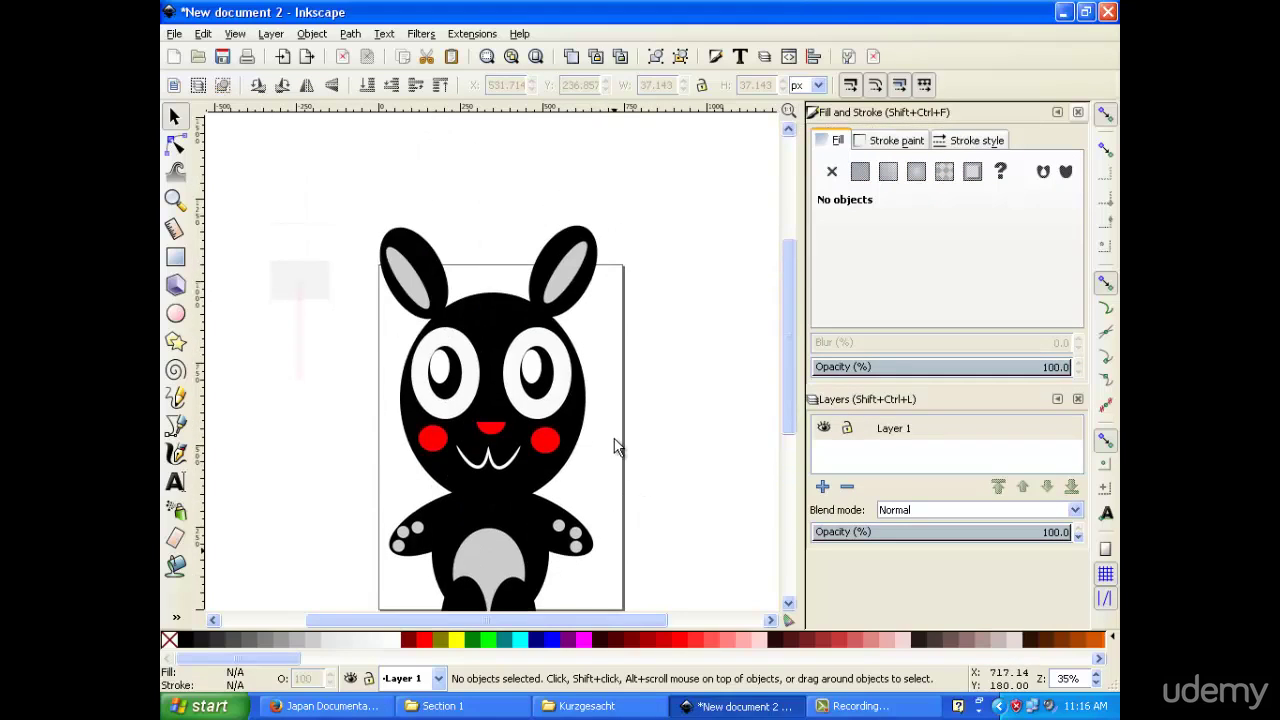
pyautogui.scroll(-4, 614, 443)
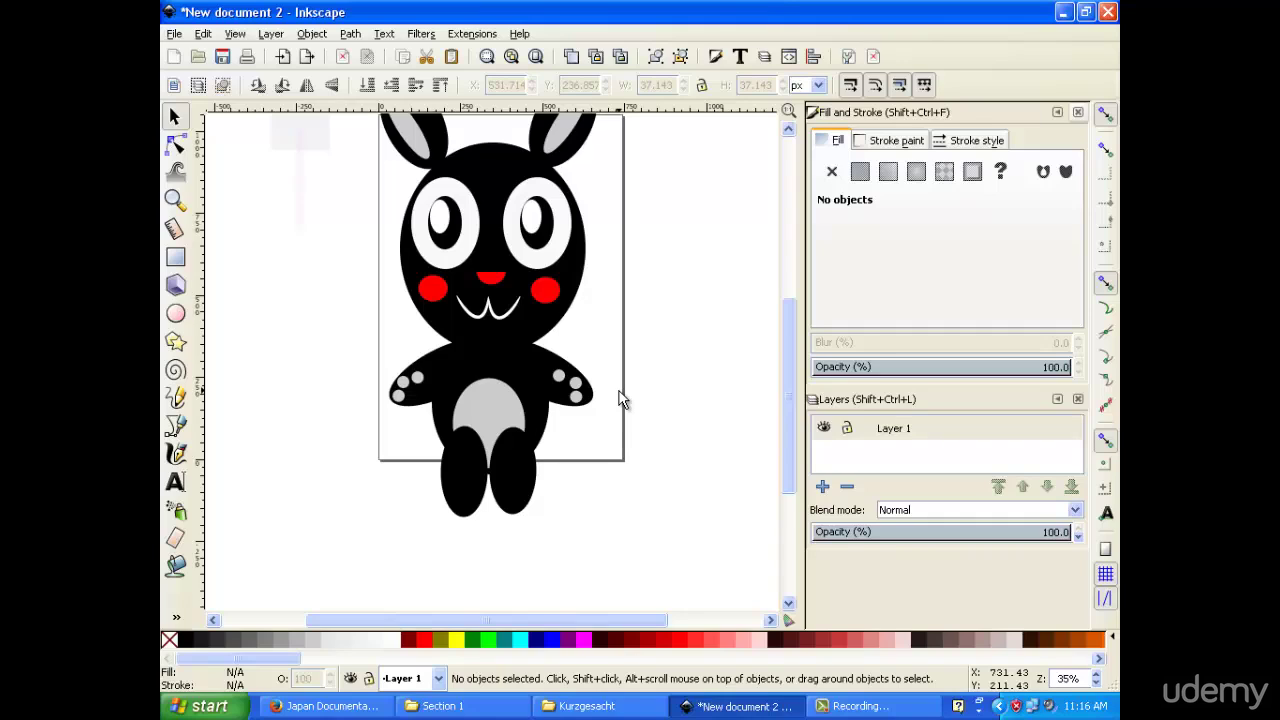
pyautogui.scroll(3, 619, 399)
pyautogui.scroll(-2, 619, 399)
pyautogui.scroll(1, 618, 399)
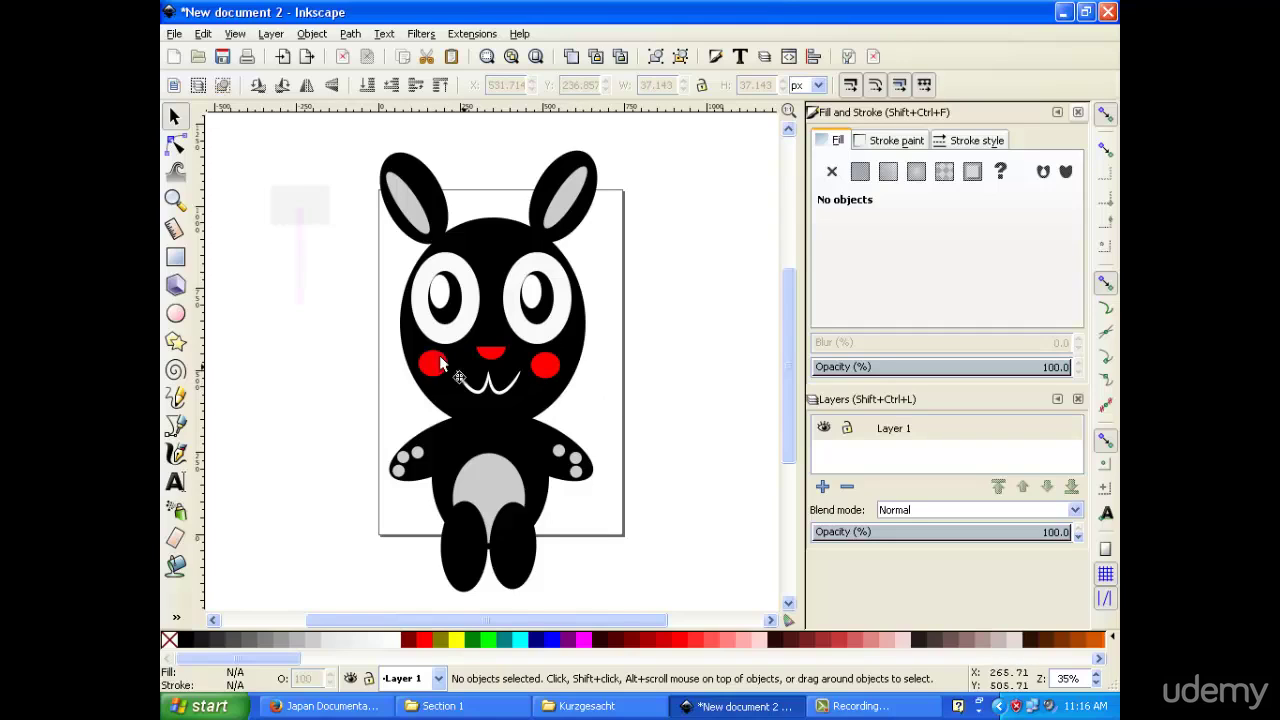
# Draw a tall, narrow rectangle about 43 px wide and 1400 px high along the right side of the rabbit.
pyautogui.click(175, 257)
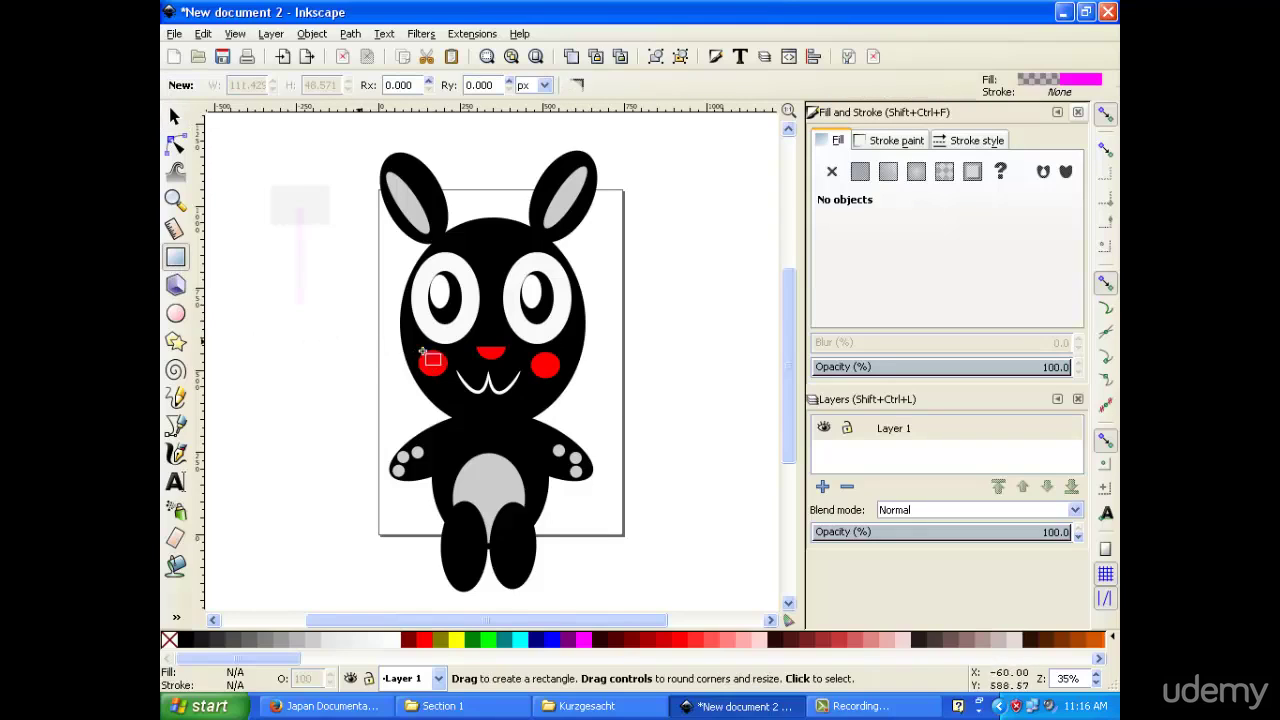
pyautogui.scroll(4, 479, 333)
pyautogui.scroll(1, 479, 333)
pyautogui.scroll(-4, 479, 333)
pyautogui.scroll(3, 562, 263)
pyautogui.moveTo(580, 173)
pyautogui.mouseDown()
pyautogui.moveTo(609, 449)
pyautogui.moveTo(597, 640)
pyautogui.moveTo(573, 632)
pyautogui.moveTo(592, 638)
pyautogui.mouseUp()
pyautogui.scroll(-4, 685, 432)
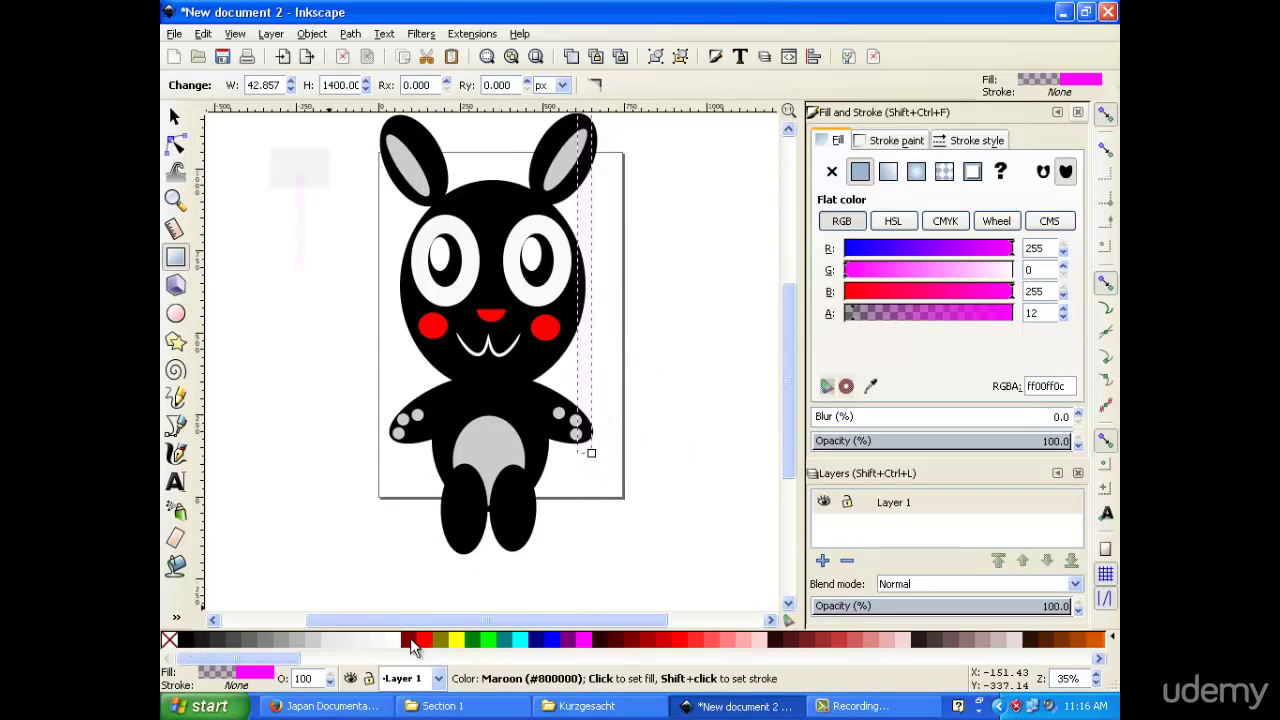
# Give the tall rectangle an opaque maroon fill (800000) and move it to about X 617, Y -166 px.
pyautogui.click(445, 642)
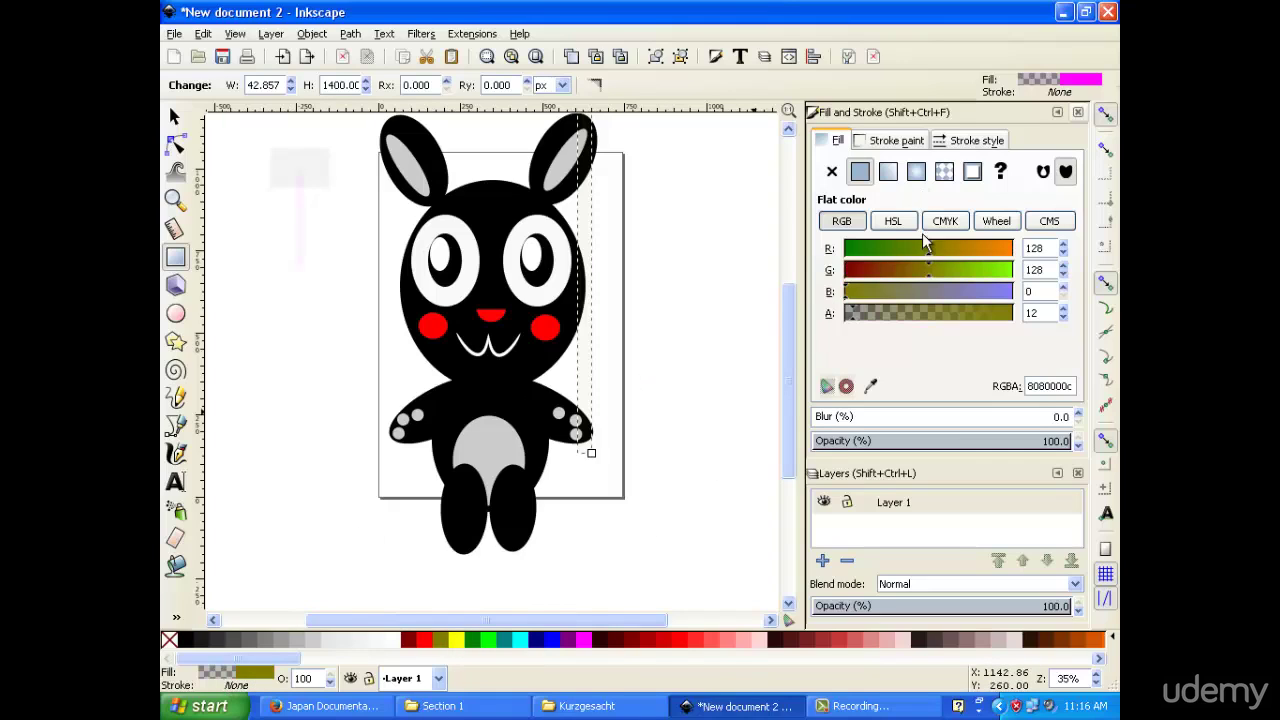
pyautogui.click(888, 172)
pyautogui.click(860, 172)
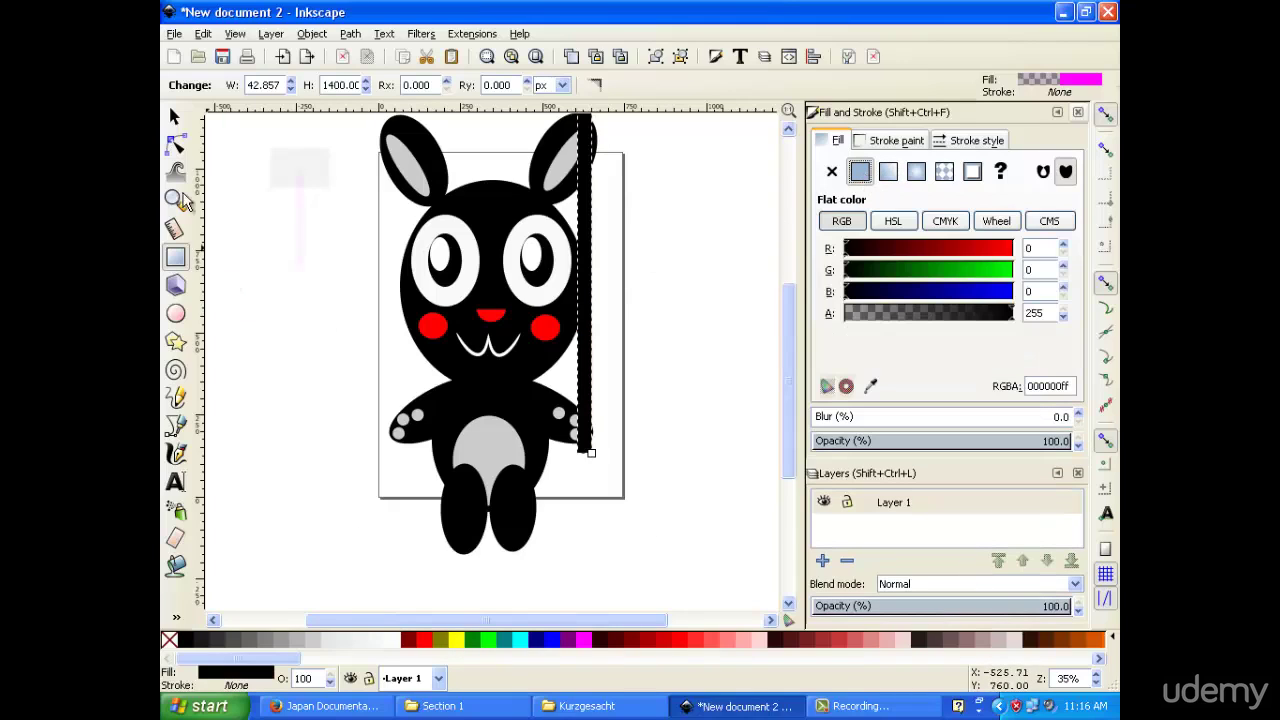
pyautogui.click(172, 115)
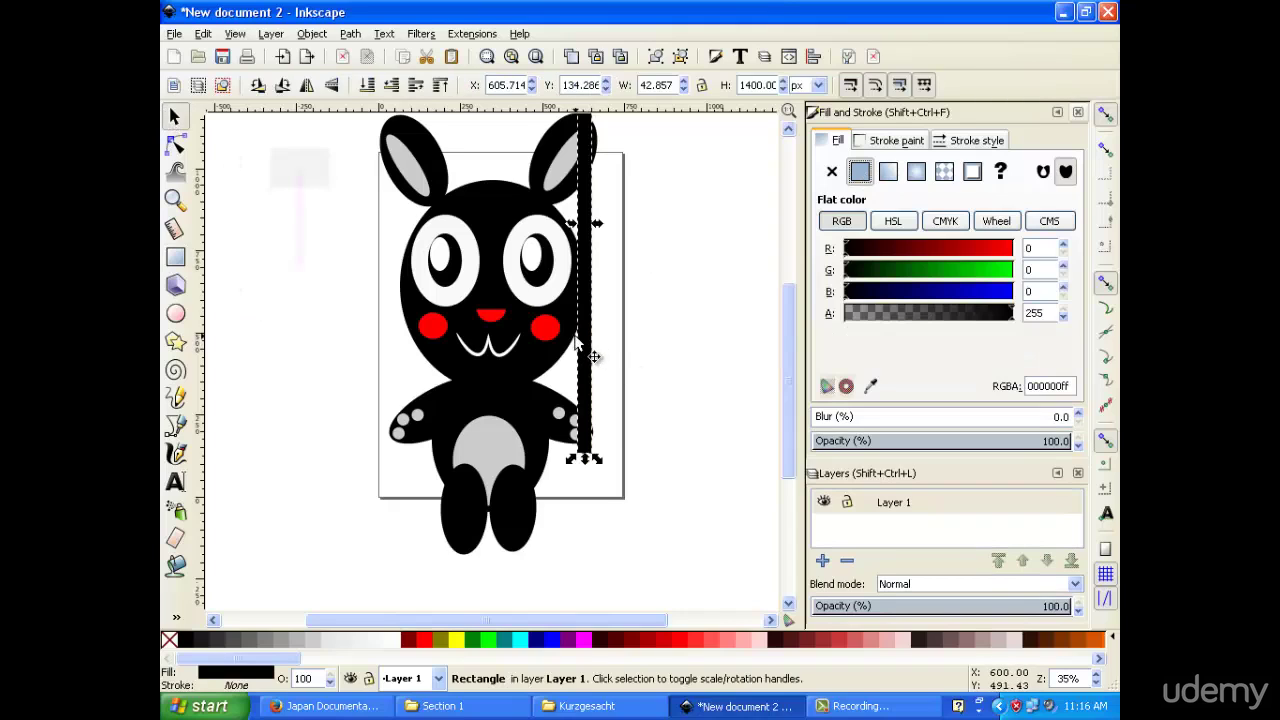
pyautogui.moveTo(577, 345); pyautogui.dragTo(589, 445)
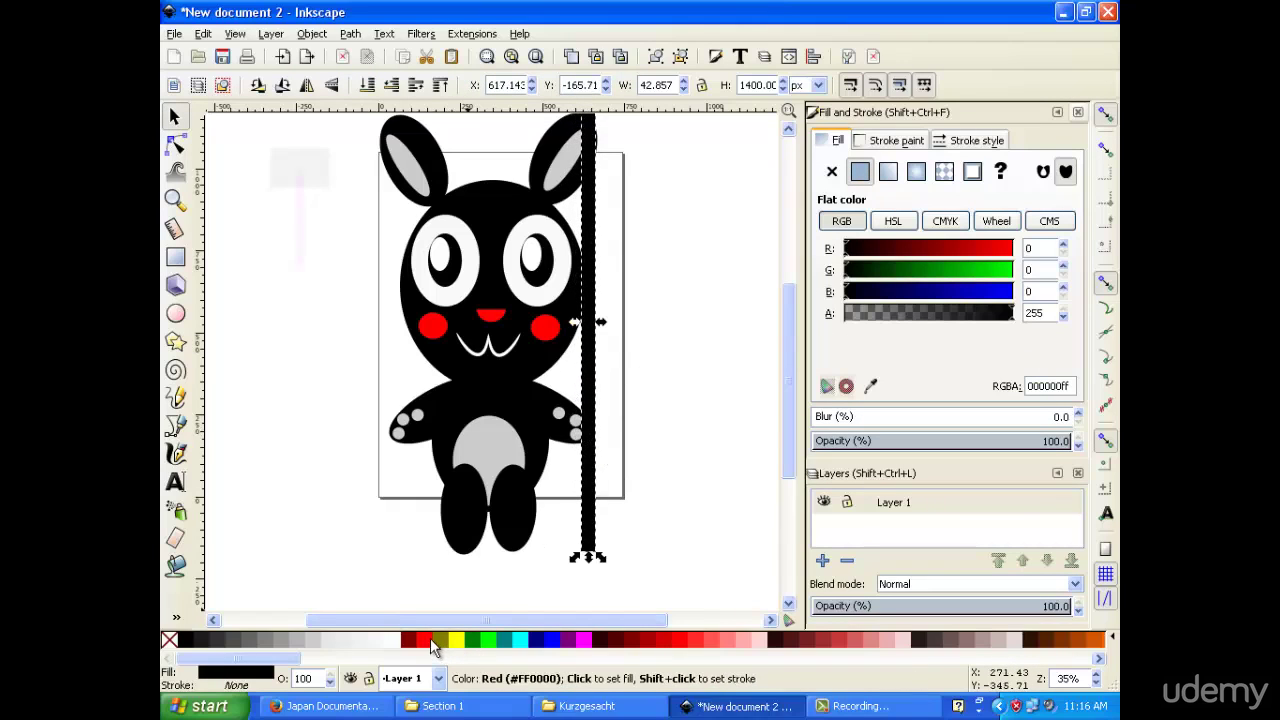
pyautogui.click(410, 640)
# Resize the maroon bar to about 17 px wide and 1571 px high and place it at about X 560, Y 17 px.
pyautogui.scroll(3, 600, 450)
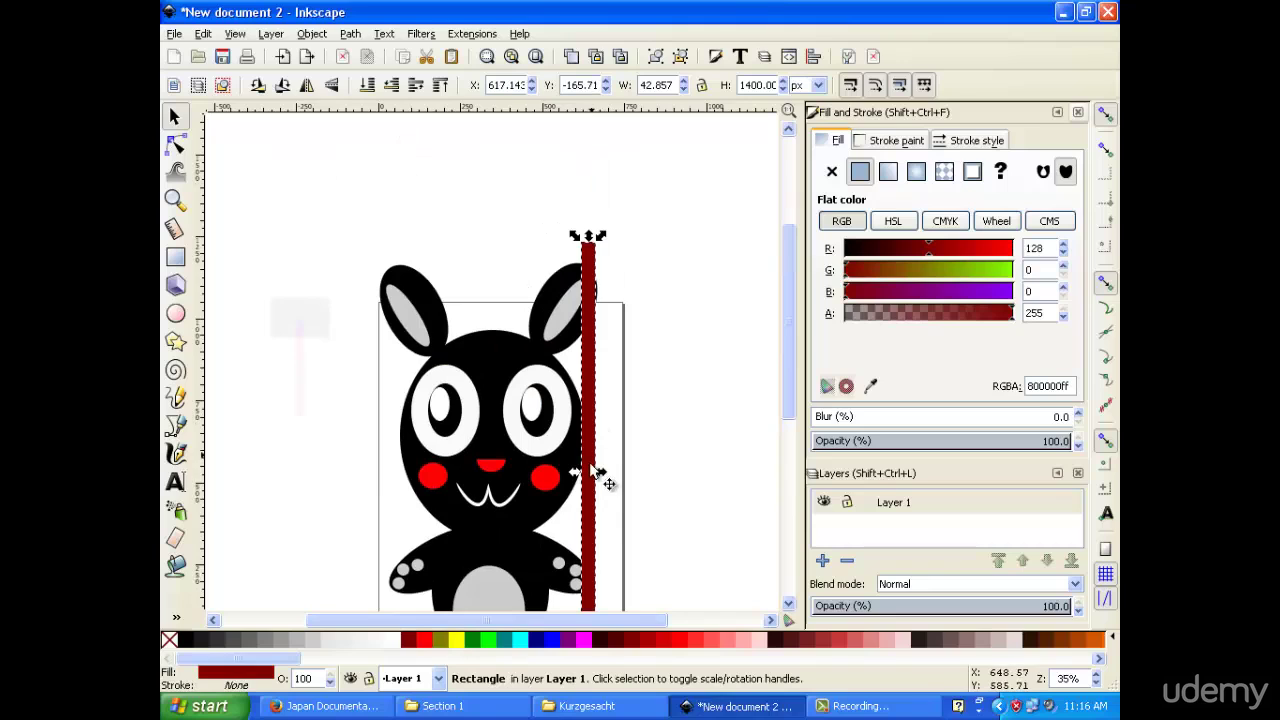
pyautogui.moveTo(594, 471); pyautogui.dragTo(572, 374)
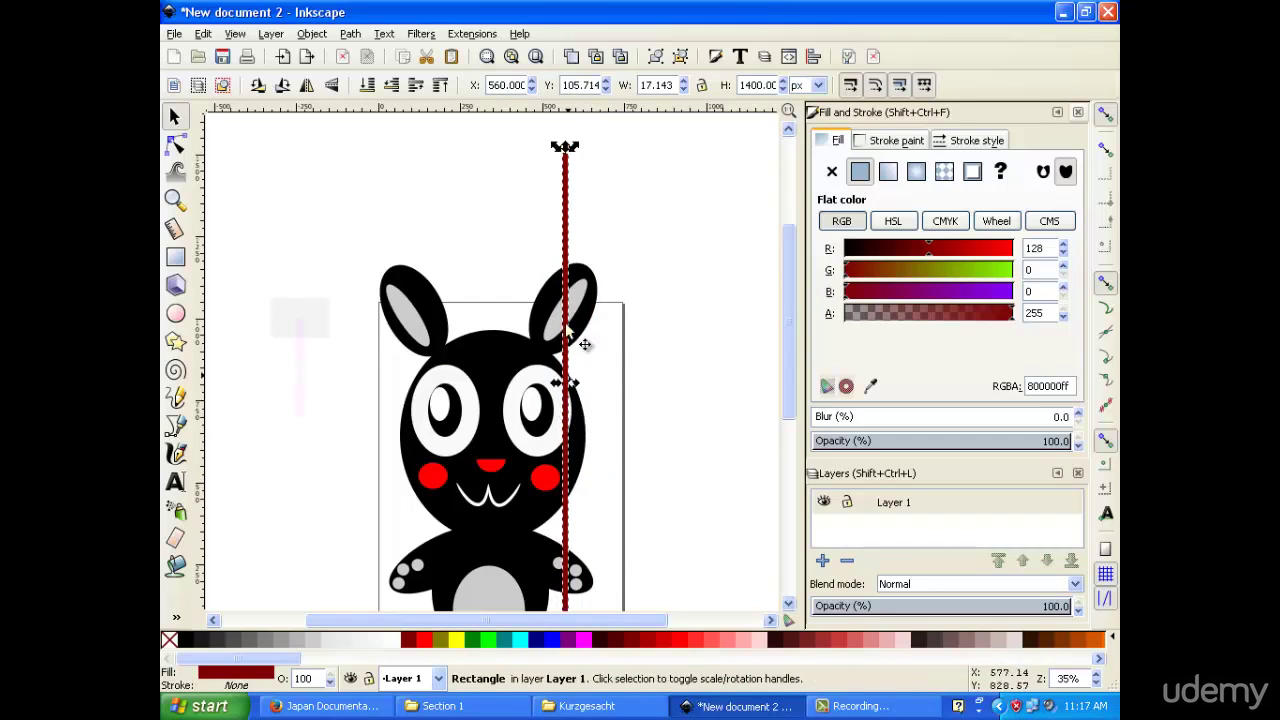
pyautogui.moveTo(564, 148); pyautogui.dragTo(564, 117)
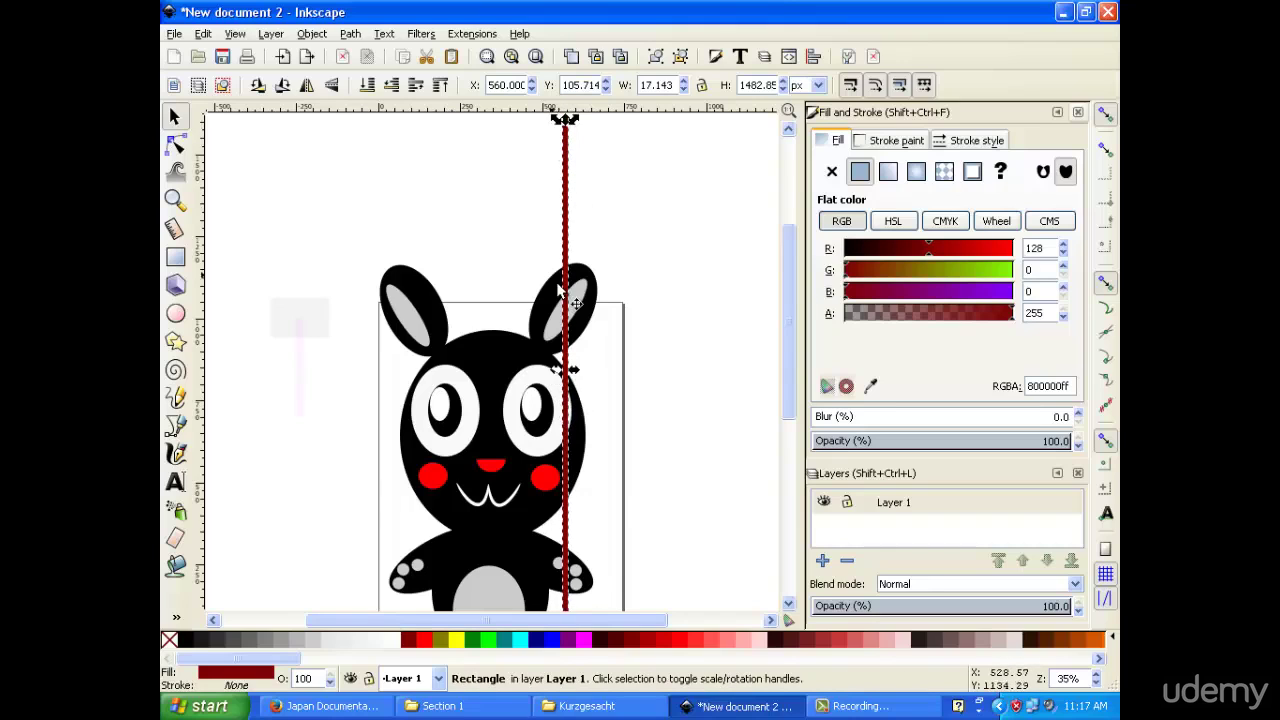
pyautogui.scroll(-8, 560, 300)
pyautogui.scroll(3, 560, 307)
pyautogui.moveTo(569, 363); pyautogui.dragTo(567, 388)
pyautogui.scroll(6, 567, 388)
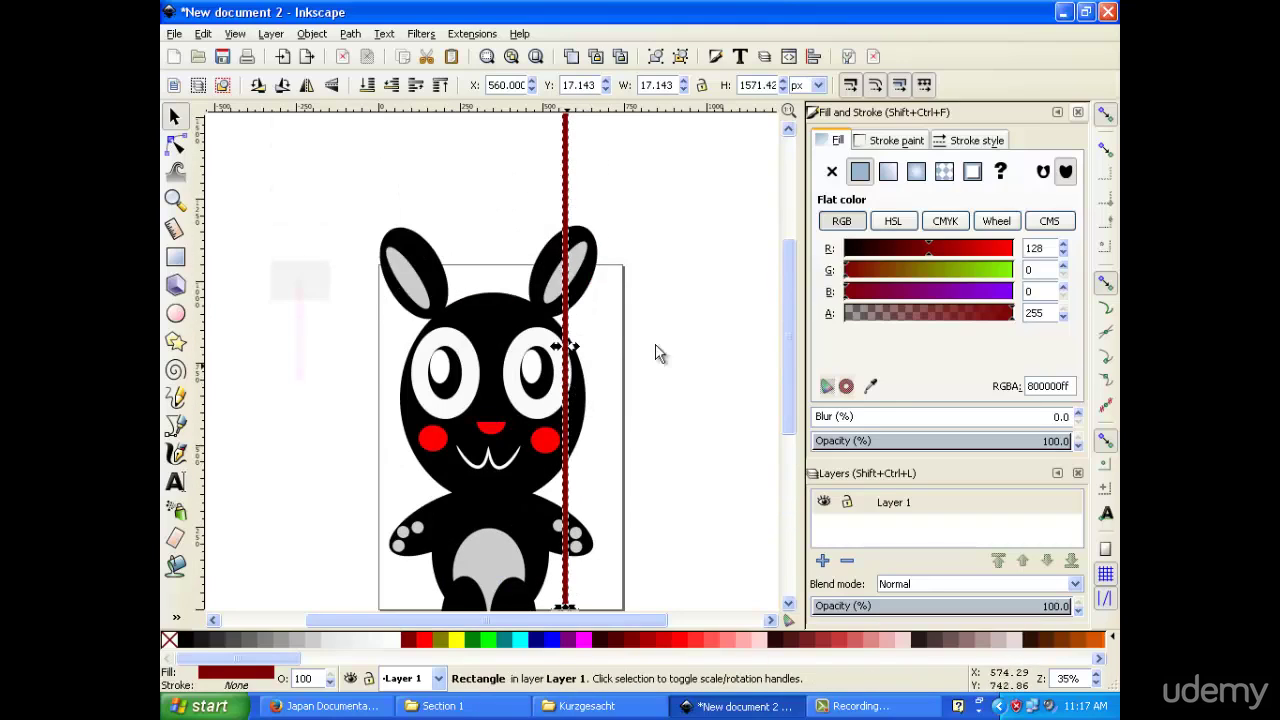
# Duplicate the maroon bar onto the rabbit's left side at about X 80 px, and shift the original to about X 571, Y -83 px.
pyautogui.rightClick(562, 423)
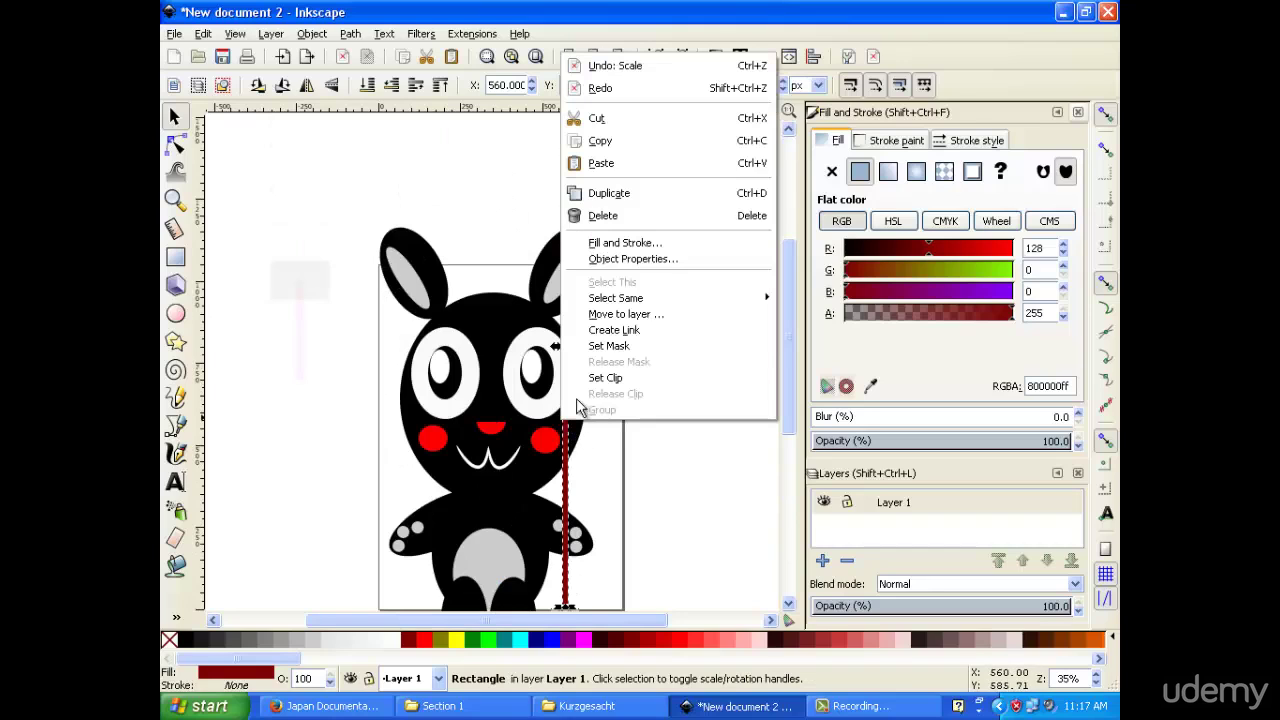
pyautogui.click(609, 193)
pyautogui.moveTo(566, 378); pyautogui.dragTo(410, 435)
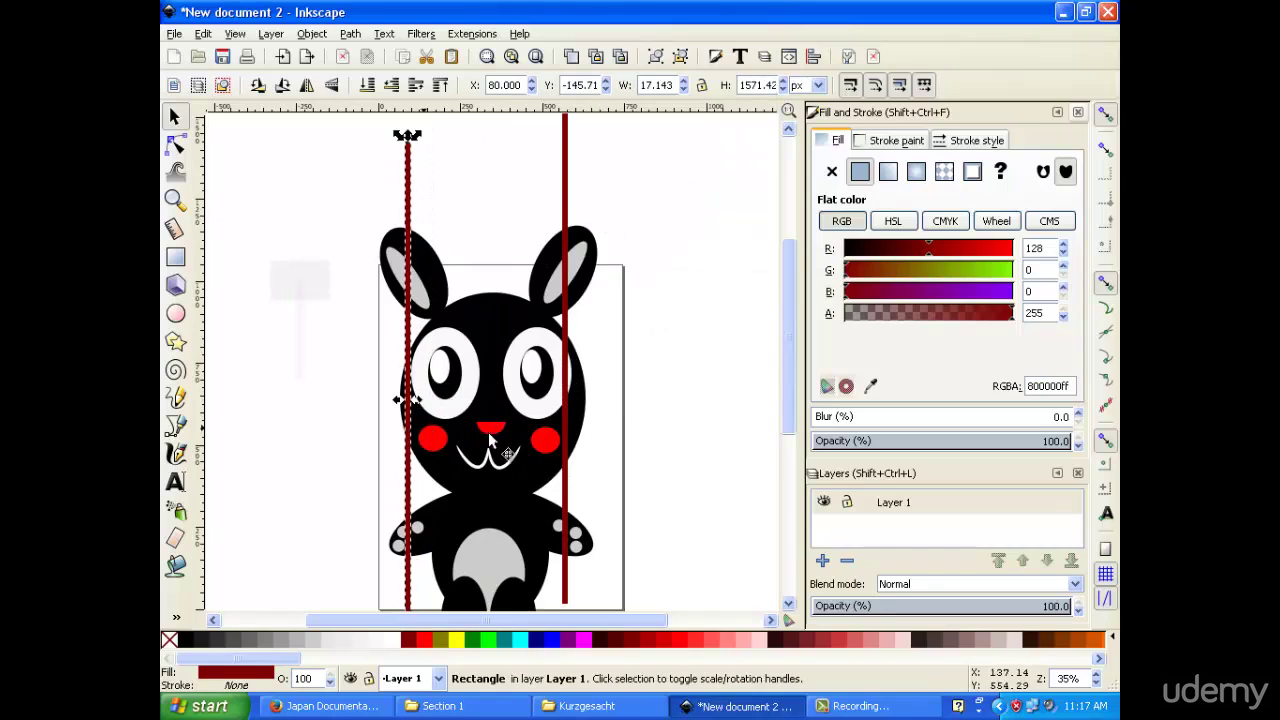
pyautogui.moveTo(568, 432); pyautogui.dragTo(574, 463)
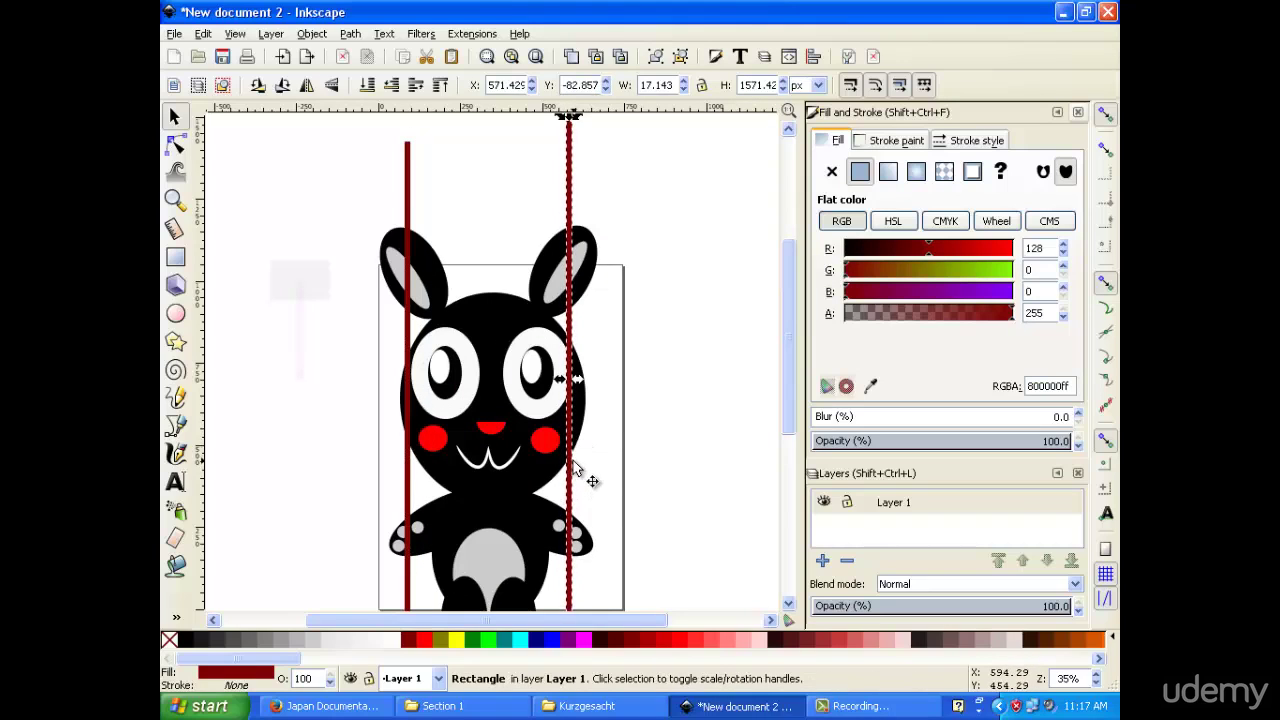
# Nudge the left maroon bar up to about Y -104 px to level it with the right bar, and clear the selection.
pyautogui.scroll(4, 588, 330)
pyautogui.scroll(-7, 594, 318)
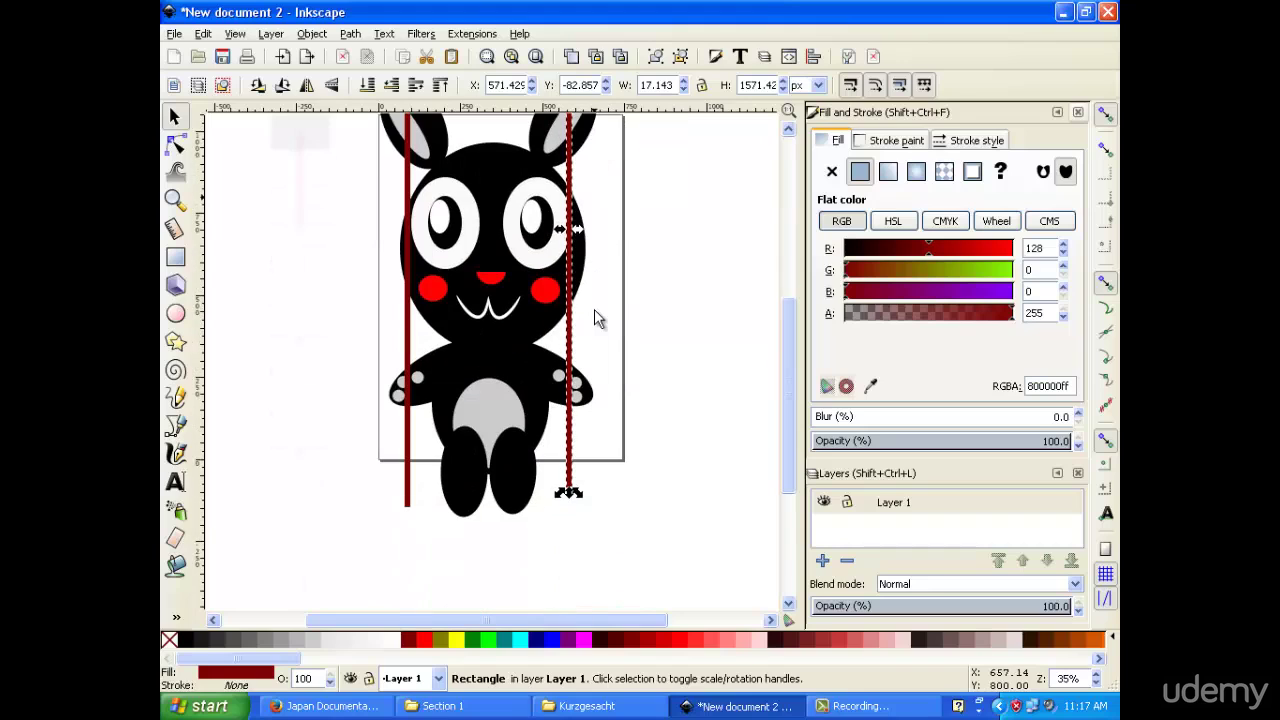
pyautogui.click(408, 353)
pyautogui.press('Up')
pyautogui.press('Up')
pyautogui.press('Up')
pyautogui.press('Up')
pyautogui.press('Up')
pyautogui.press('Up')
pyautogui.press('Up')
pyautogui.press('Up')
pyautogui.press('Up')
pyautogui.press('Up')
pyautogui.press('Up')
pyautogui.press('Up')
pyautogui.press('Up')
pyautogui.press('Up')
pyautogui.press('Up')
pyautogui.press('Up')
pyautogui.press('Up')
pyautogui.press('Up')
pyautogui.press('Up')
pyautogui.press('Up')
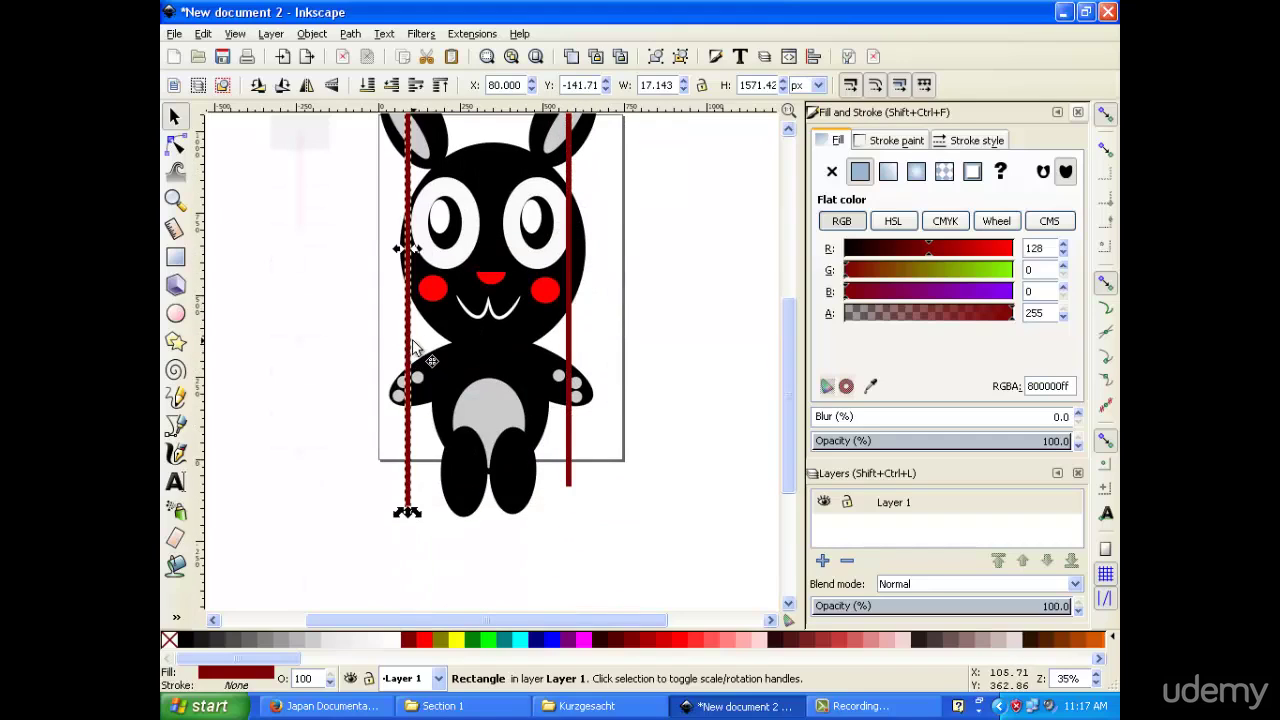
pyautogui.press('Up')
pyautogui.press('Up')
pyautogui.press('Up')
pyautogui.press('Up')
pyautogui.press('Up')
pyautogui.press('Up')
pyautogui.press('Up')
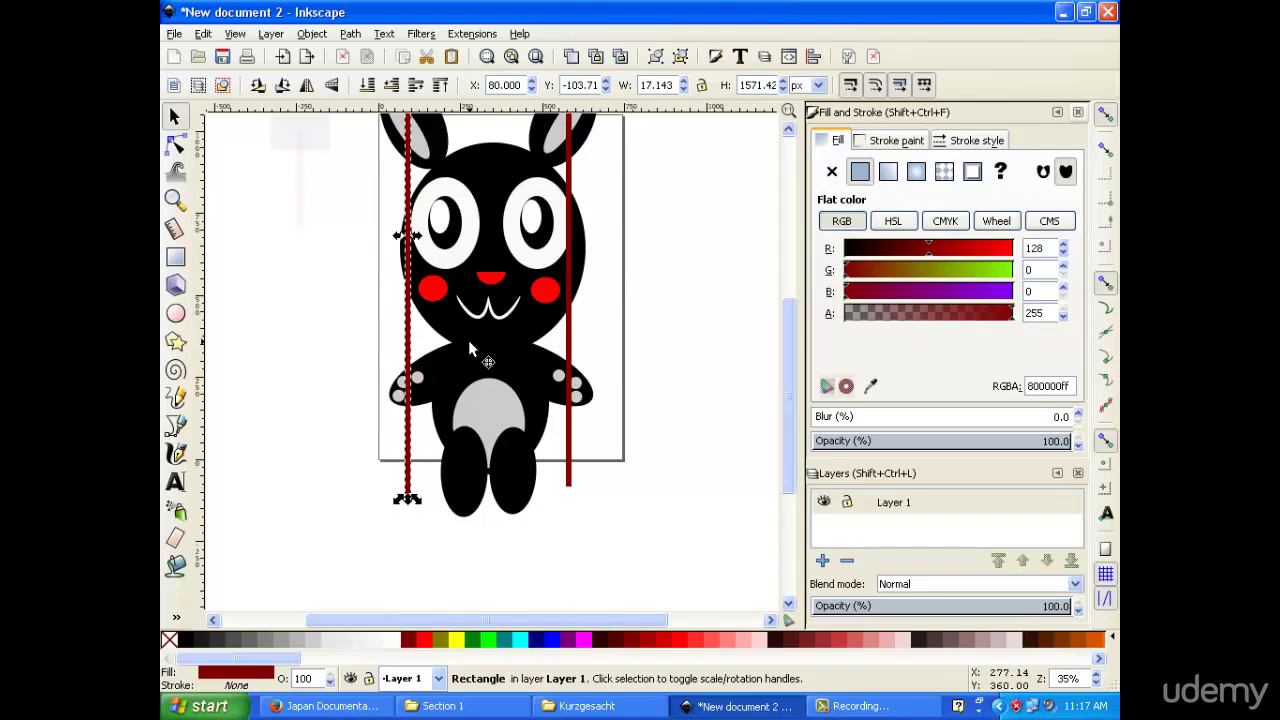
pyautogui.click(527, 476)
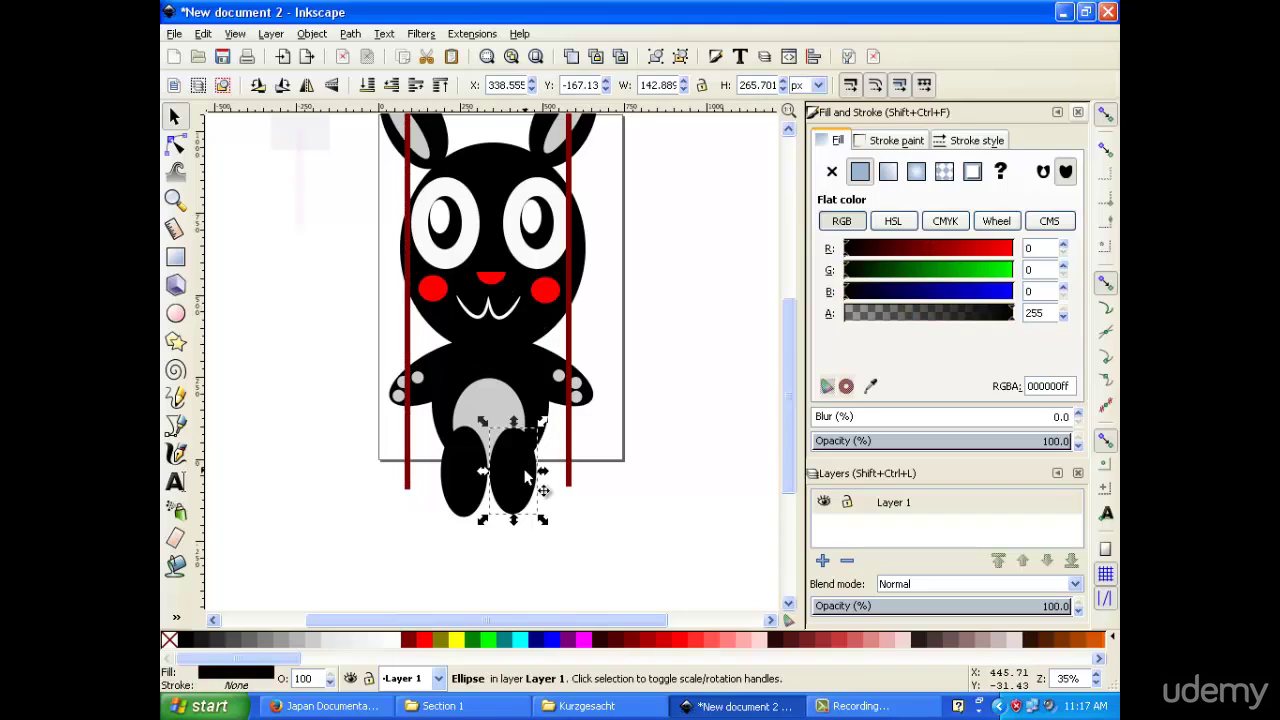
pyautogui.scroll(3, 690, 467)
pyautogui.click(697, 454)
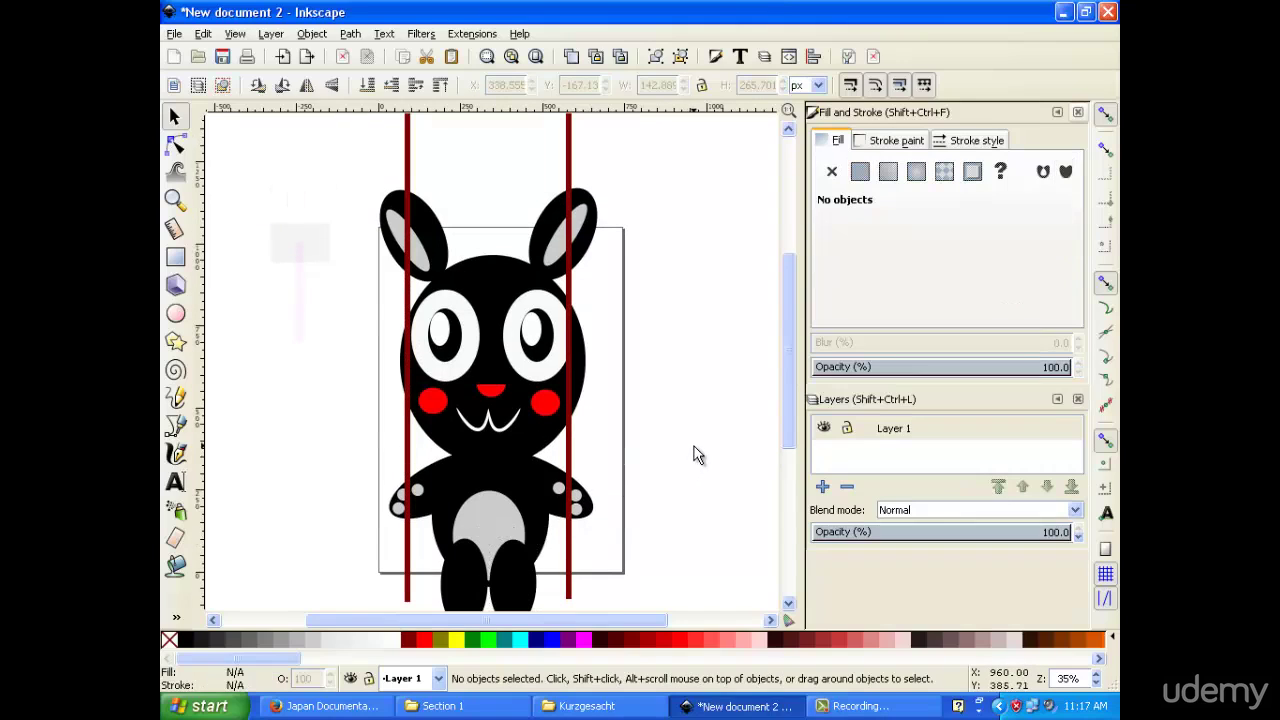
# Draw a rectangle about 677 px wide and 280 px high over the rabbit's feet and give it an opaque brown fill (806600).
pyautogui.scroll(-4, 220, 328)
pyautogui.click(174, 258)
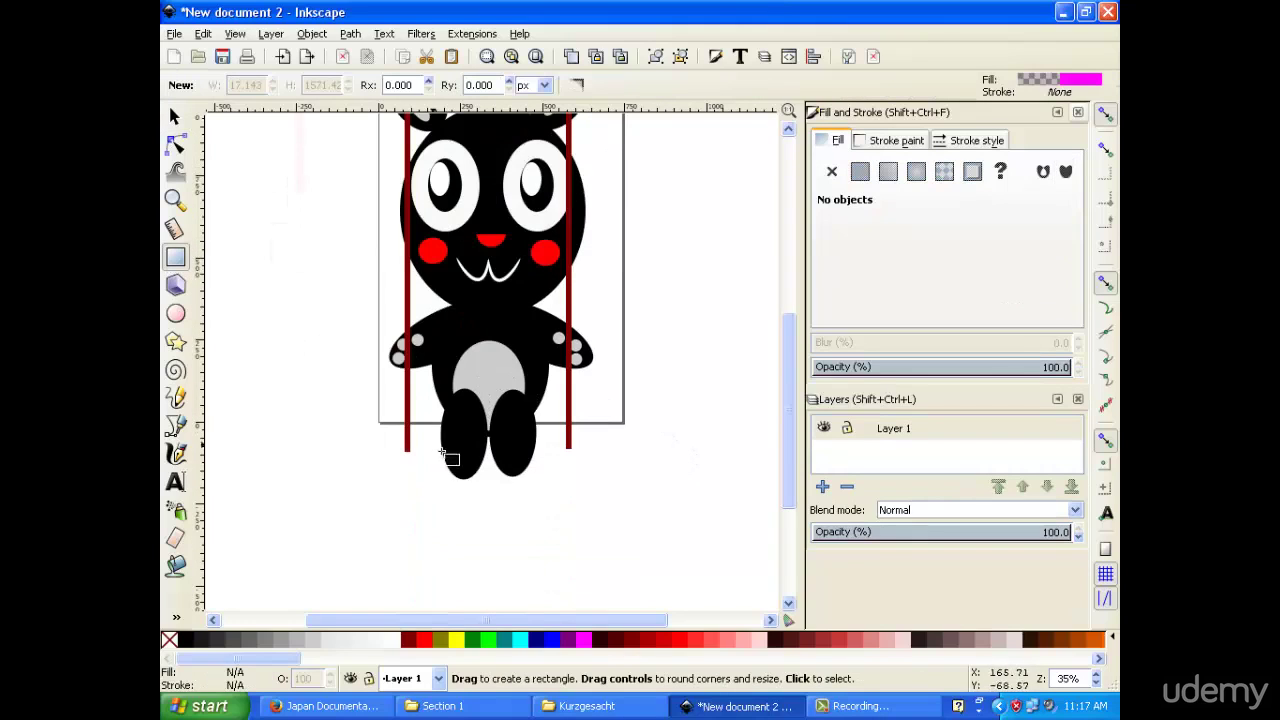
pyautogui.moveTo(371, 432); pyautogui.dragTo(591, 522)
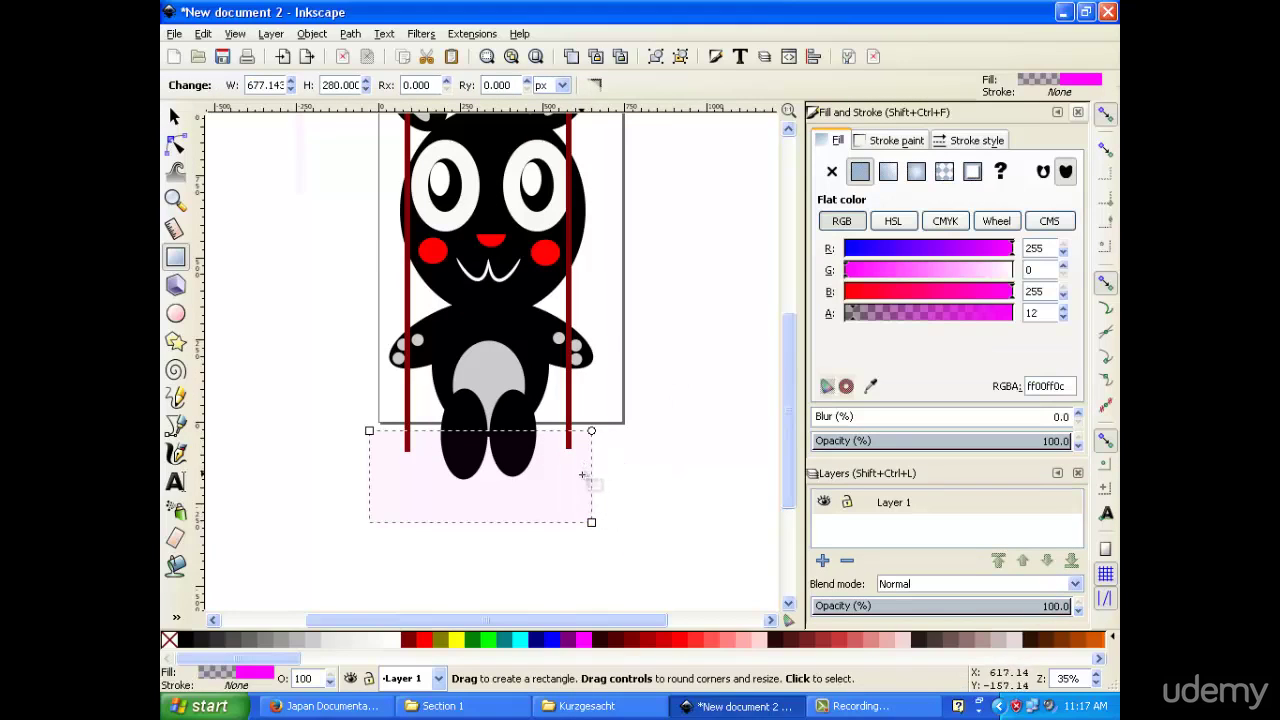
pyautogui.click(888, 171)
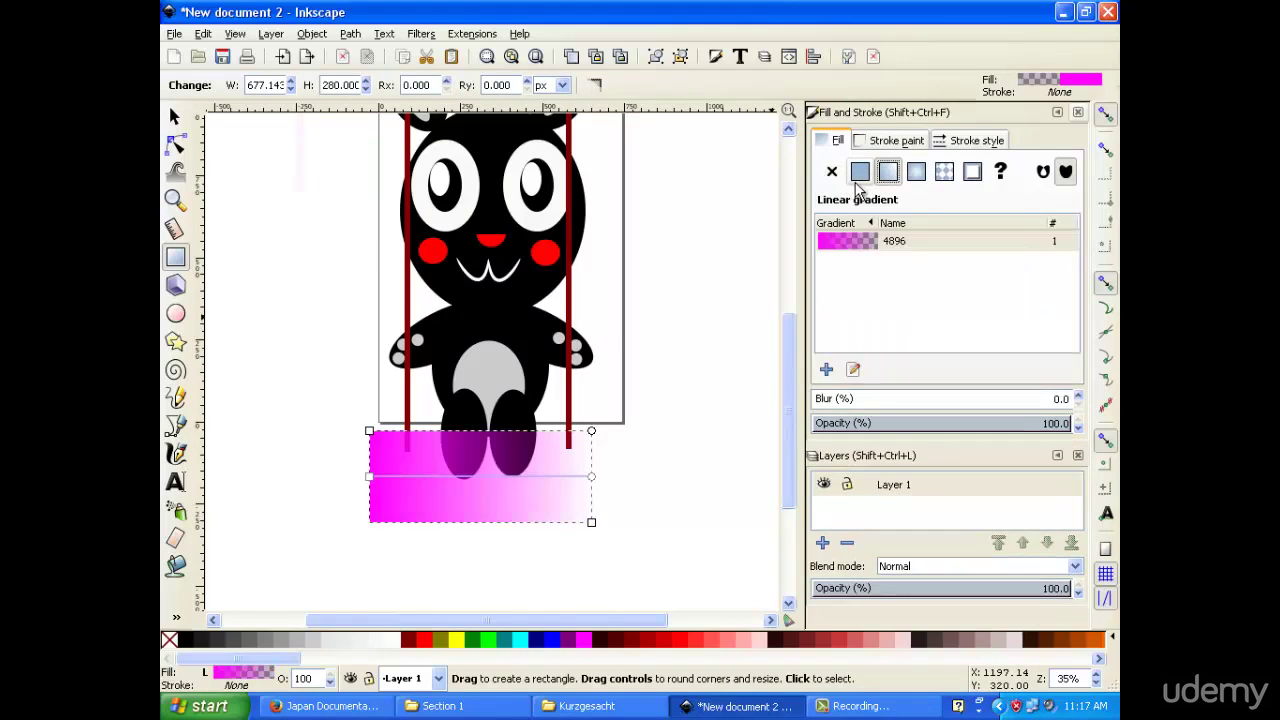
pyautogui.click(860, 171)
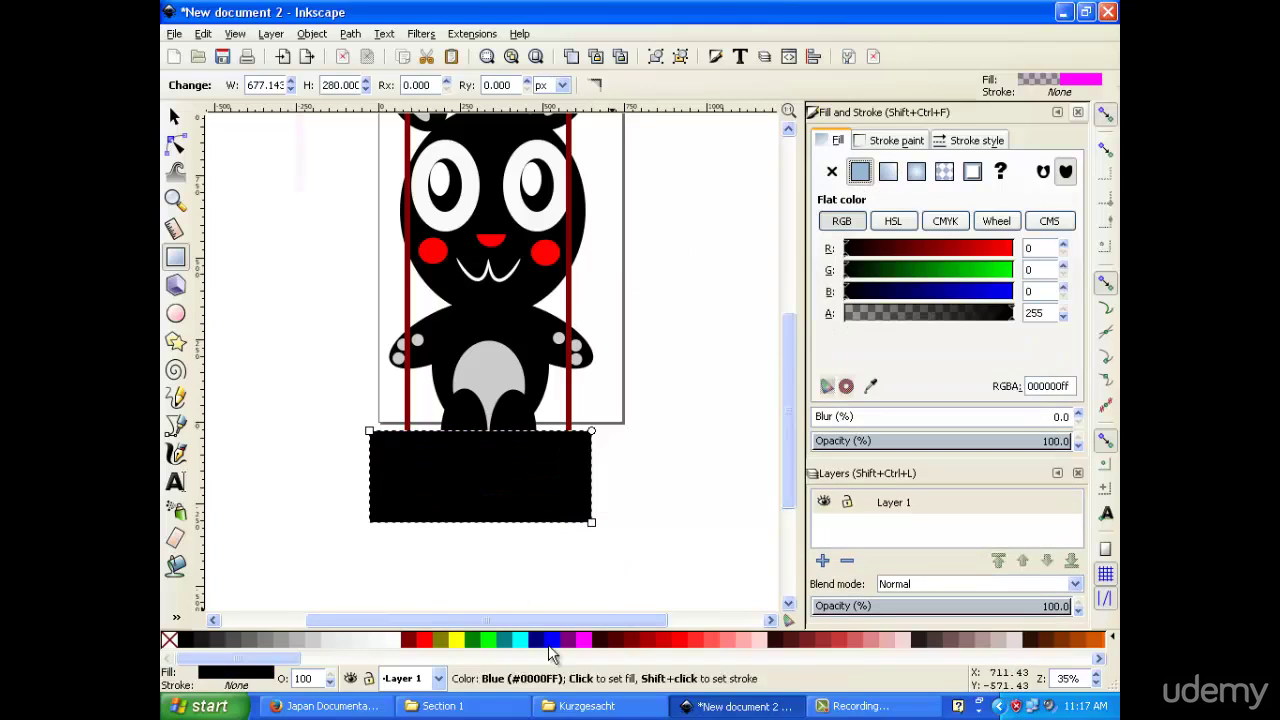
pyautogui.moveTo(262, 659); pyautogui.dragTo(402, 682)
pyautogui.click(424, 644)
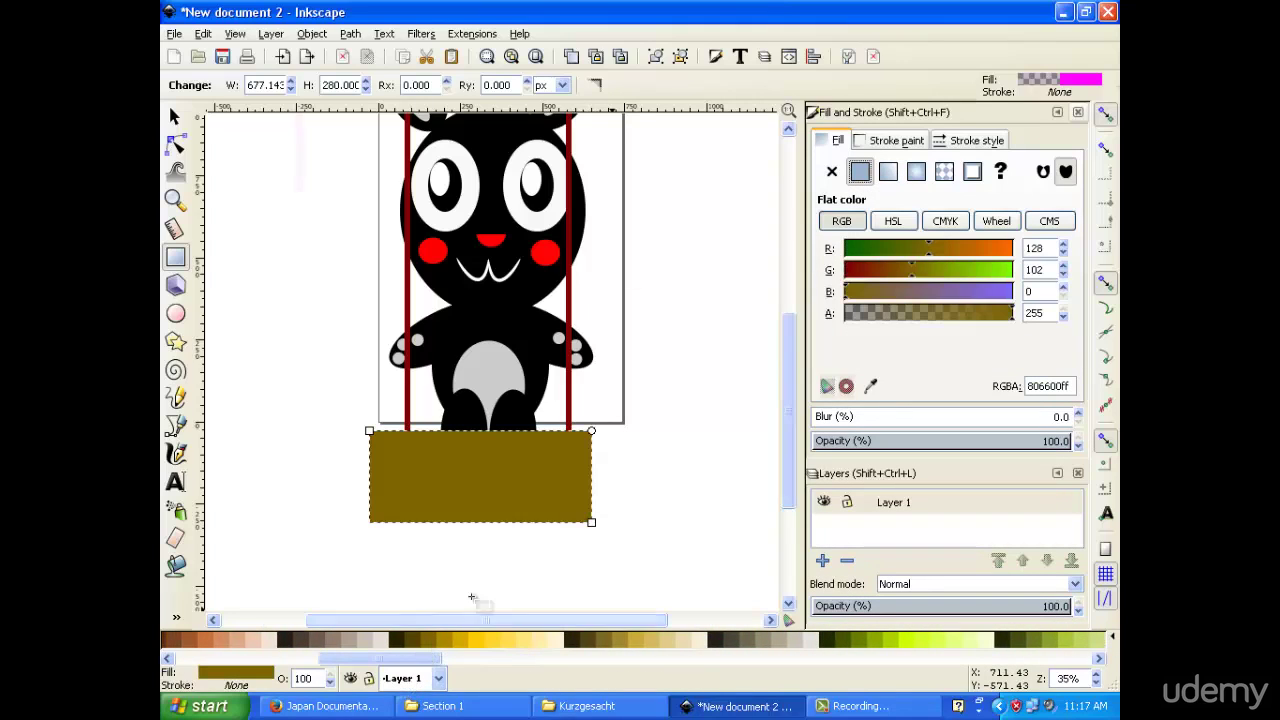
# Add a new layer named Layer 2 above the current layer.
pyautogui.scroll(1, 640, 410)
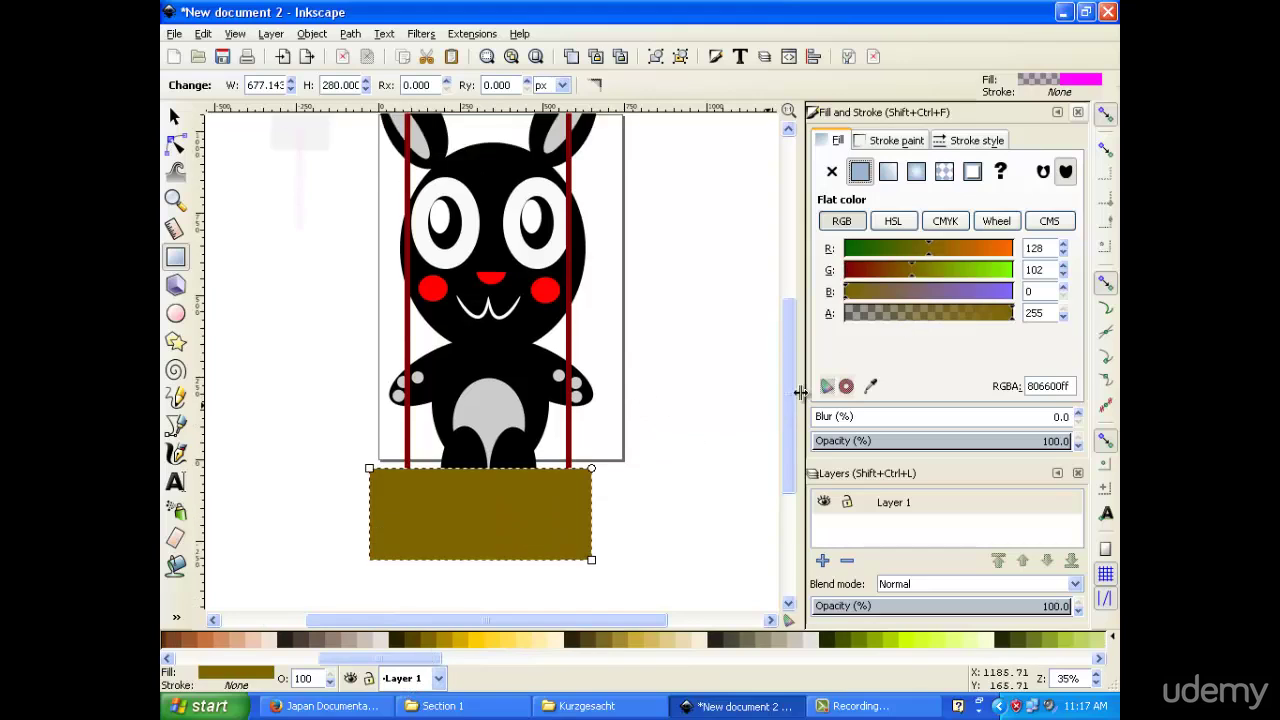
pyautogui.scroll(1, 769, 404)
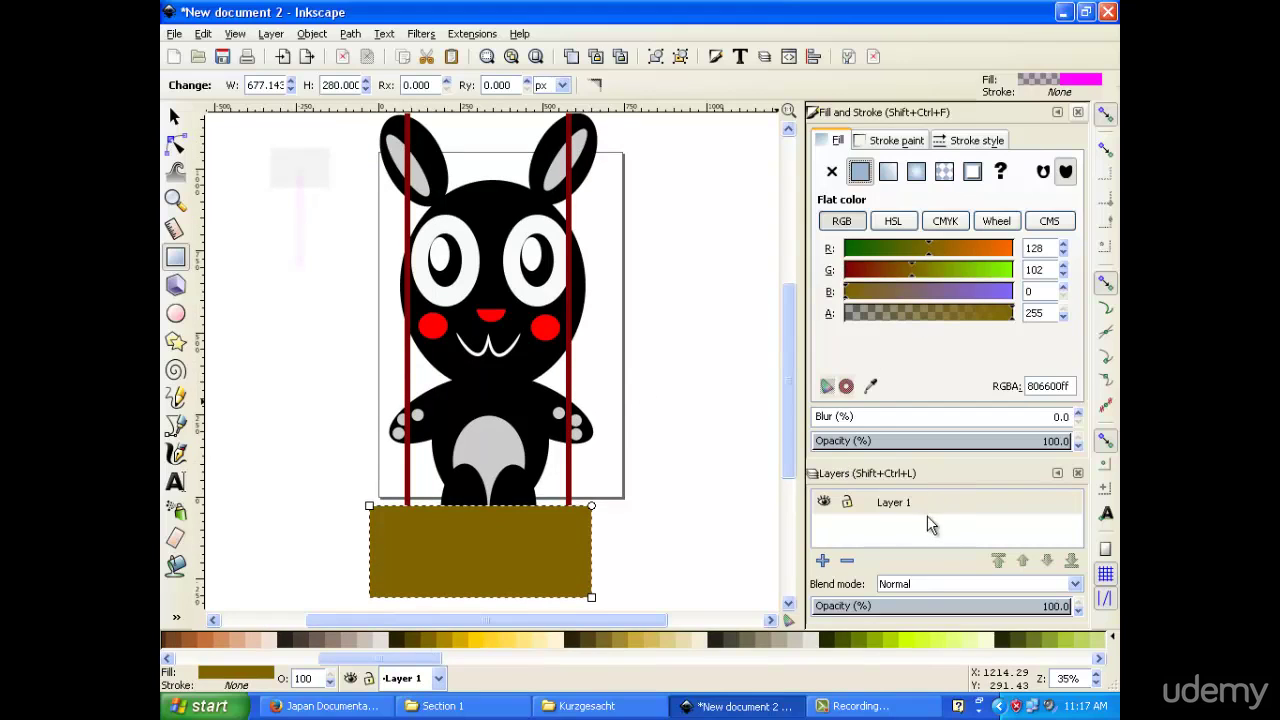
pyautogui.click(988, 502)
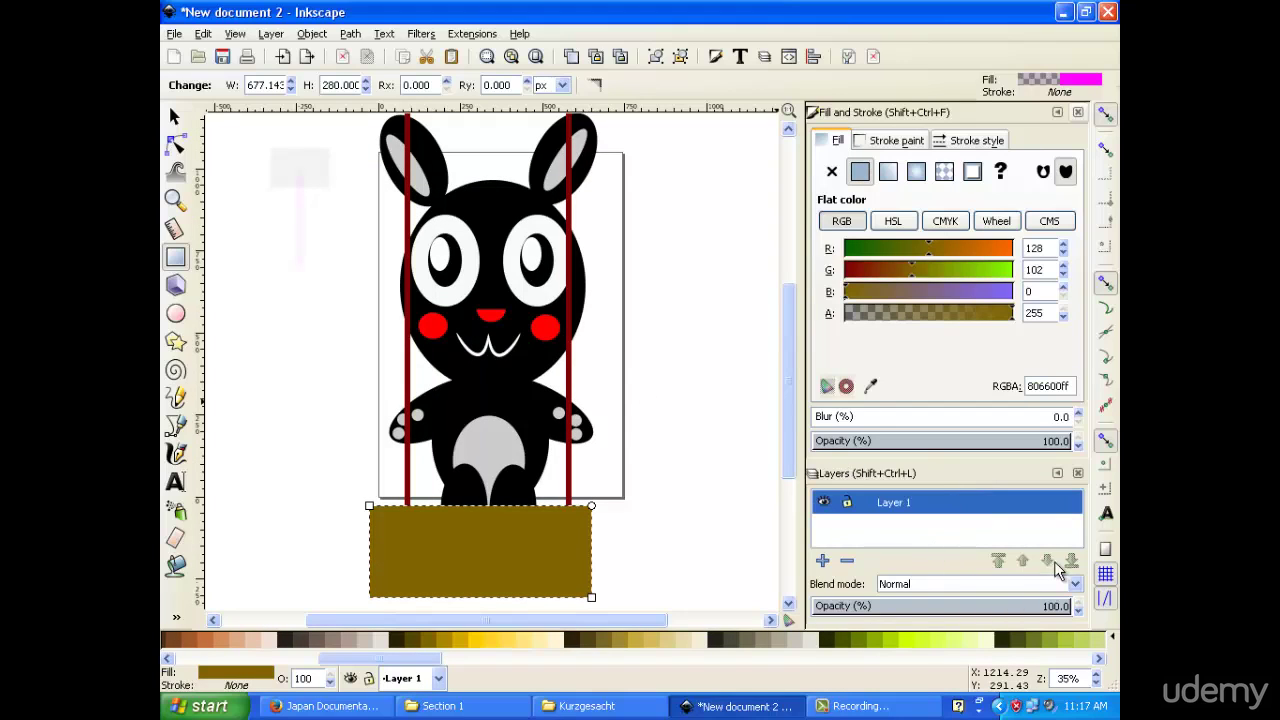
pyautogui.click(822, 561)
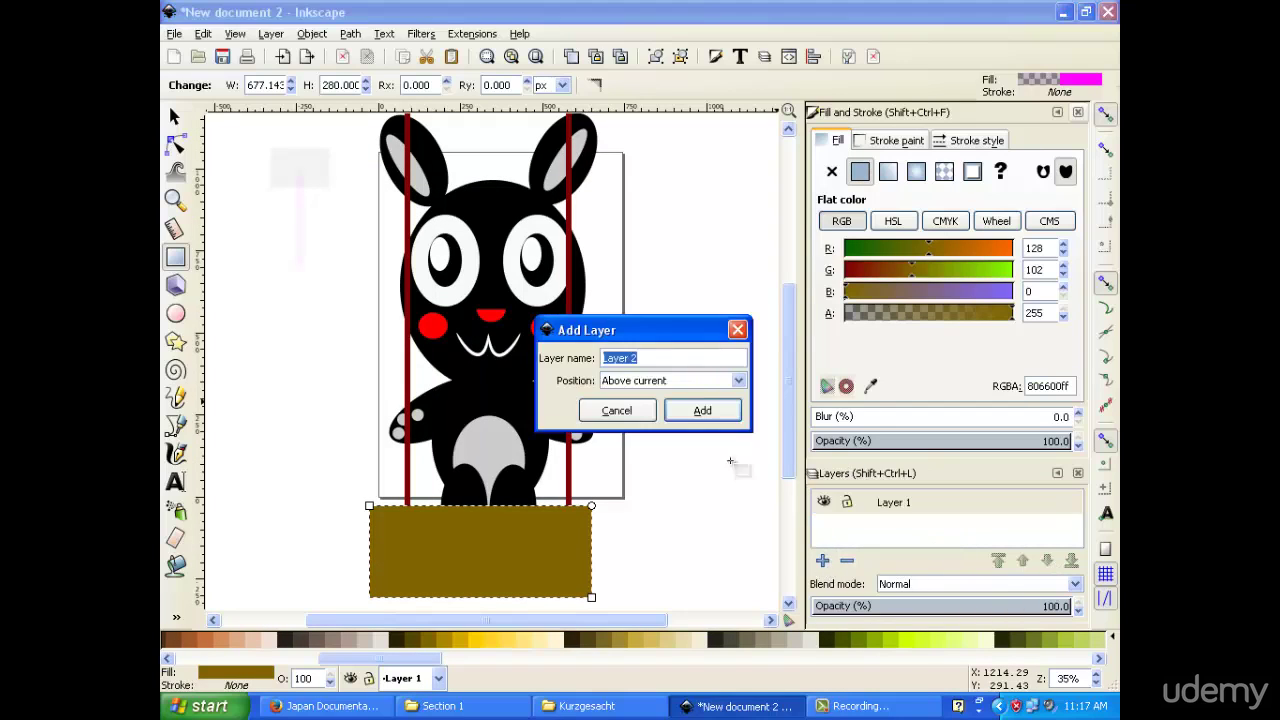
pyautogui.click(706, 411)
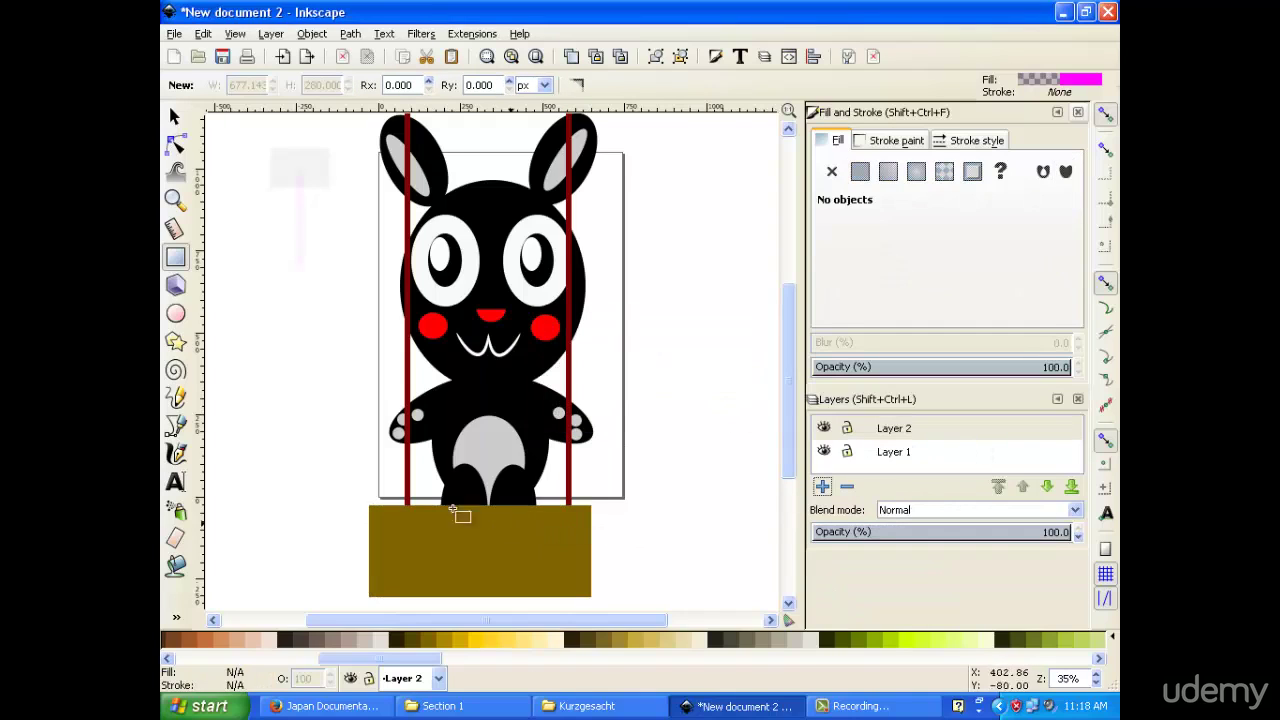
# Move the brown rectangle away from the rabbit's feet to about X 631, Y -489 px.
pyautogui.press('s')
pyautogui.click(477, 524)
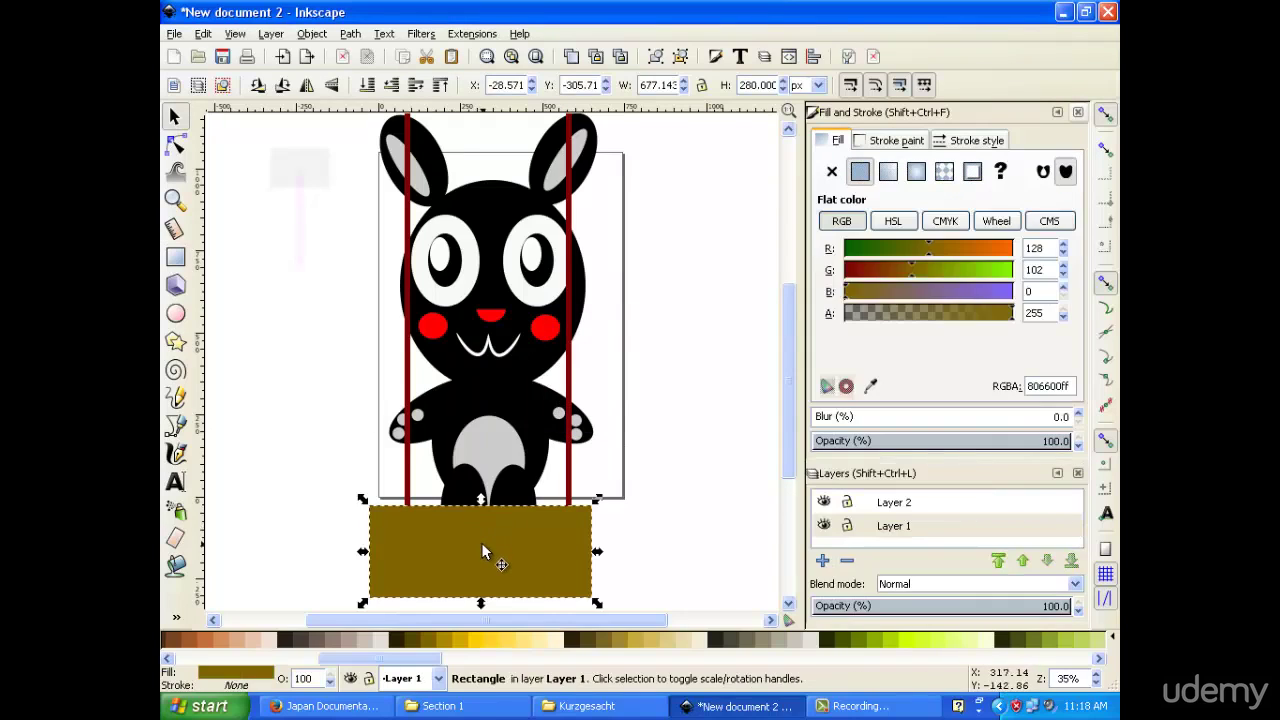
pyautogui.rightClick(481, 542)
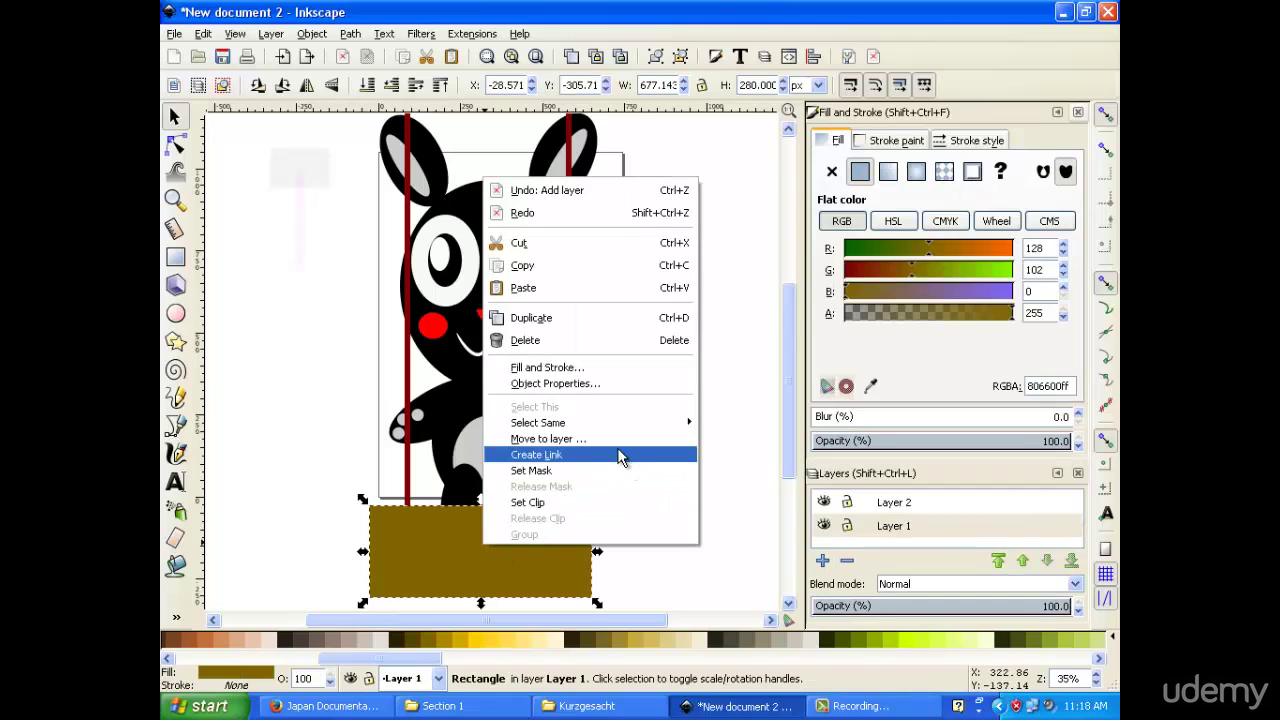
pyautogui.click(258, 400)
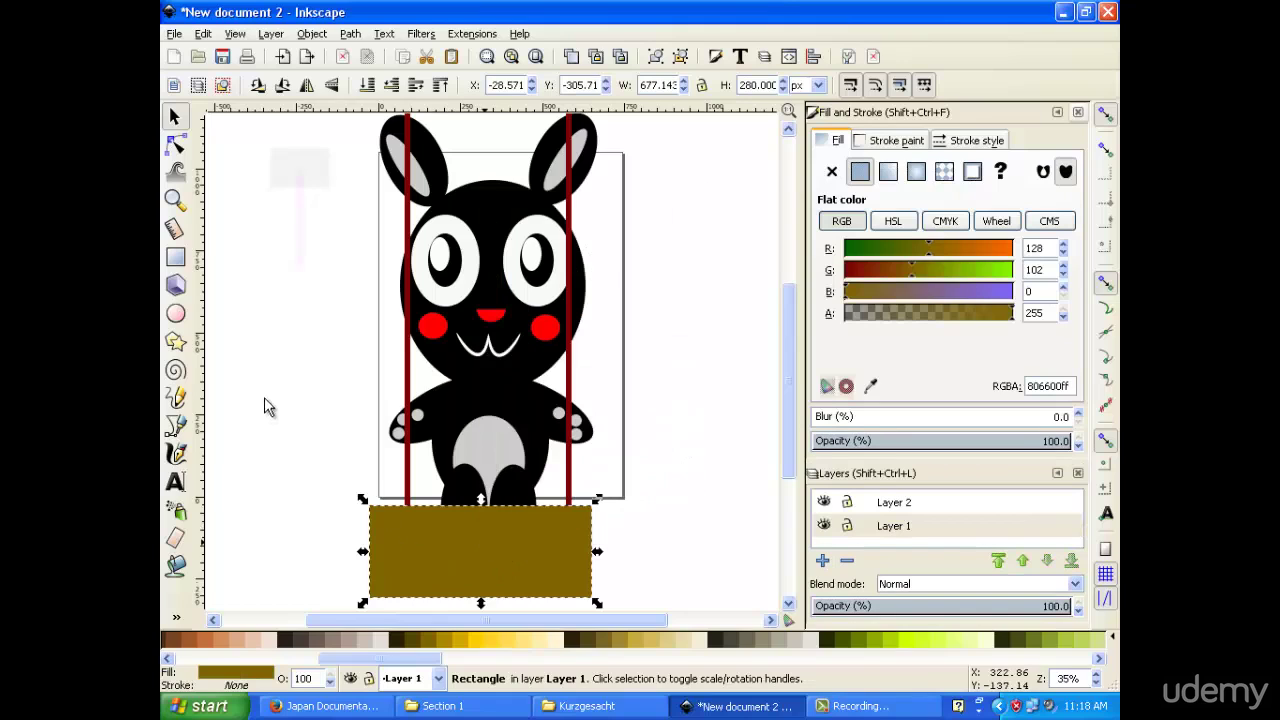
pyautogui.moveTo(437, 552); pyautogui.dragTo(659, 614)
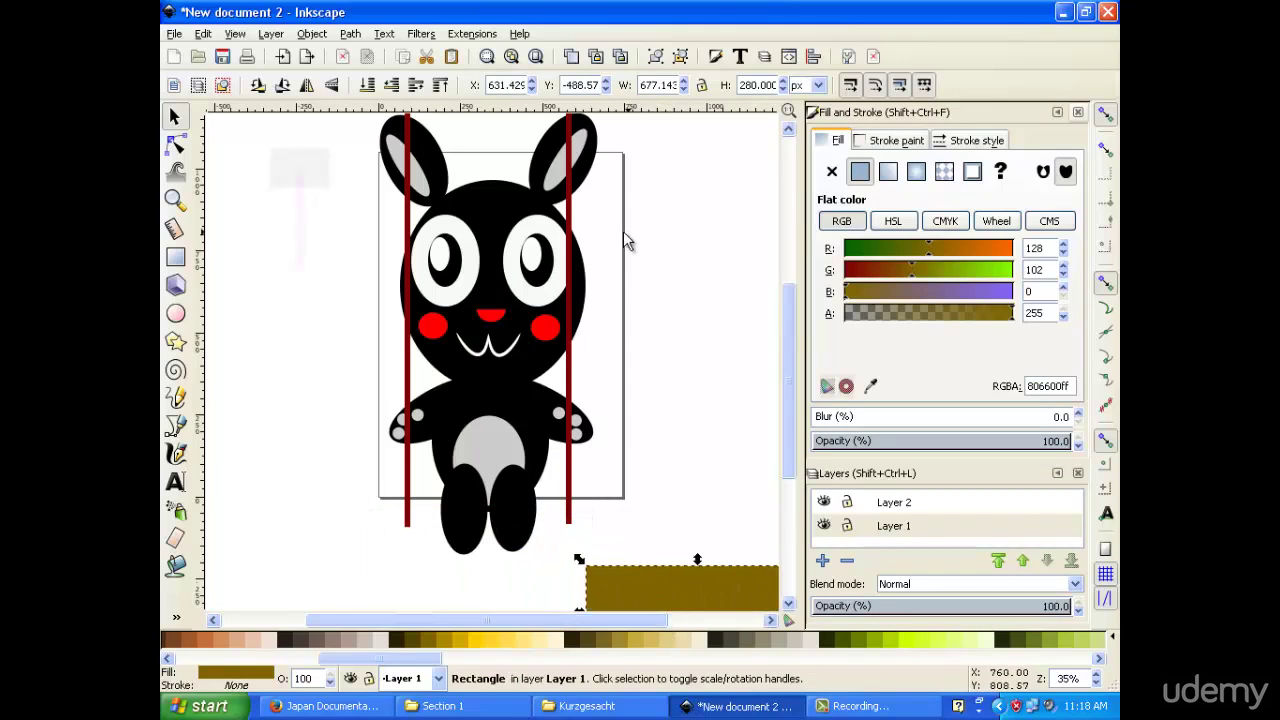
# Select all the rabbit's parts together with the maroon bars, leaving out the brown rectangle, and group them.
pyautogui.scroll(1, 640, 220)
pyautogui.scroll(2, 645, 165)
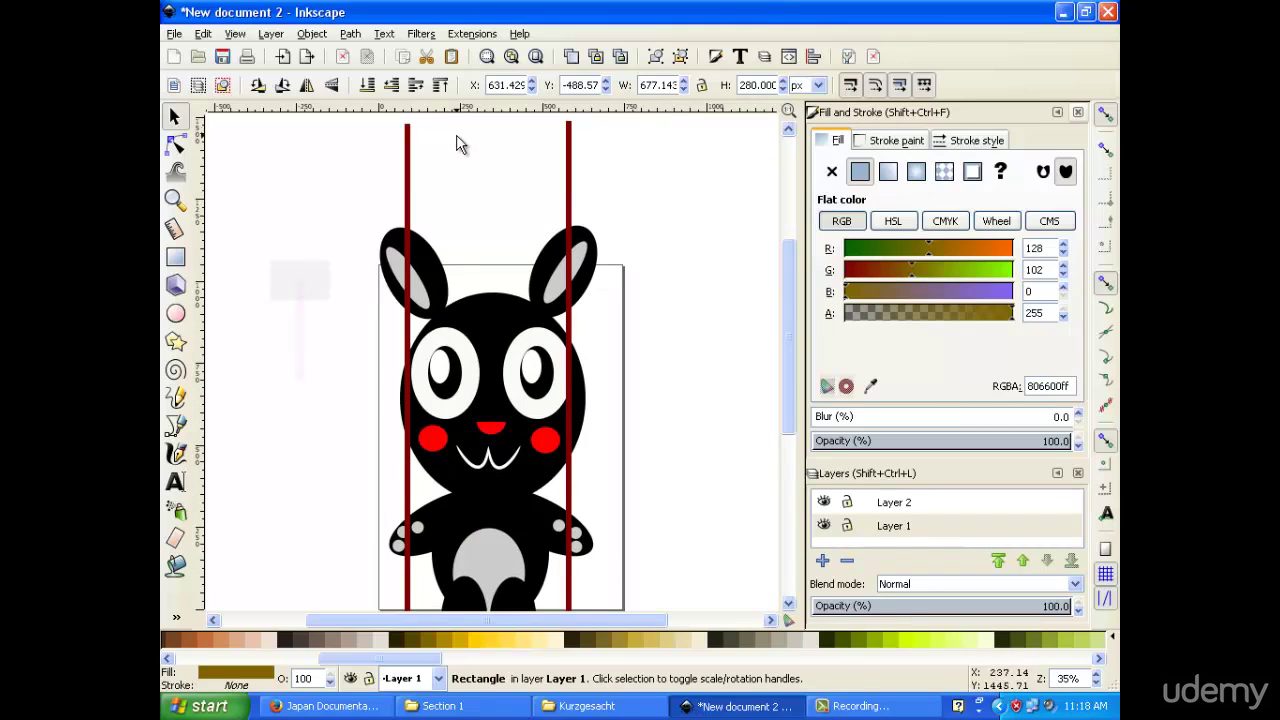
pyautogui.press('-')
pyautogui.moveTo(612, 200); pyautogui.dragTo(366, 586)
pyautogui.click(648, 150)
pyautogui.moveTo(648, 150); pyautogui.dragTo(345, 584)
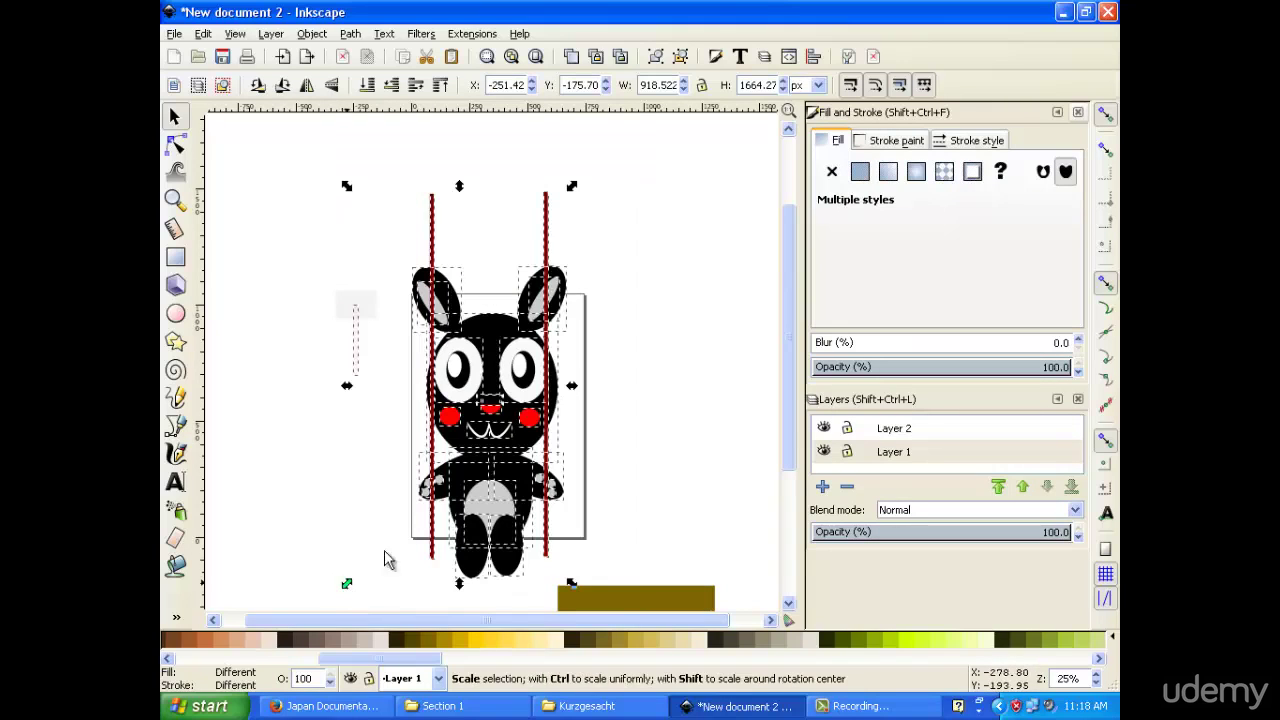
pyautogui.rightClick(515, 366)
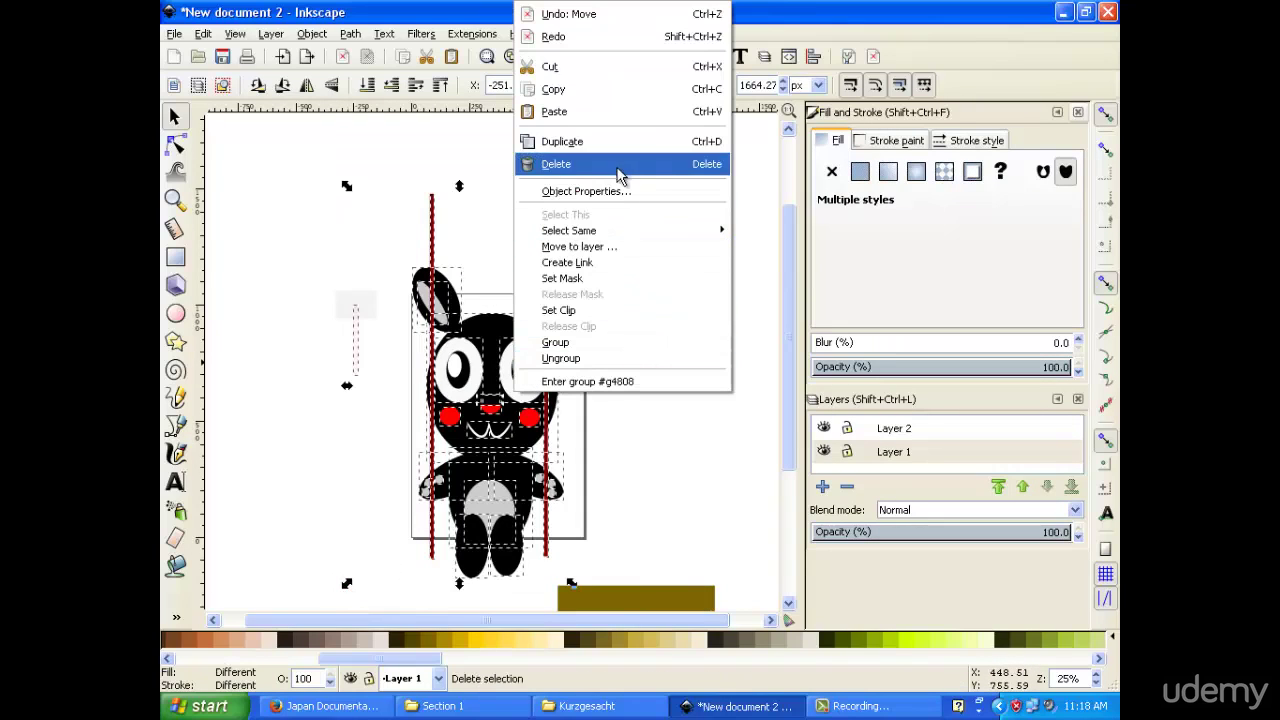
pyautogui.click(612, 342)
# Shift the brown rectangle further down below the rabbit to about X 559, Y -666 px.
pyautogui.scroll(-1, 603, 525)
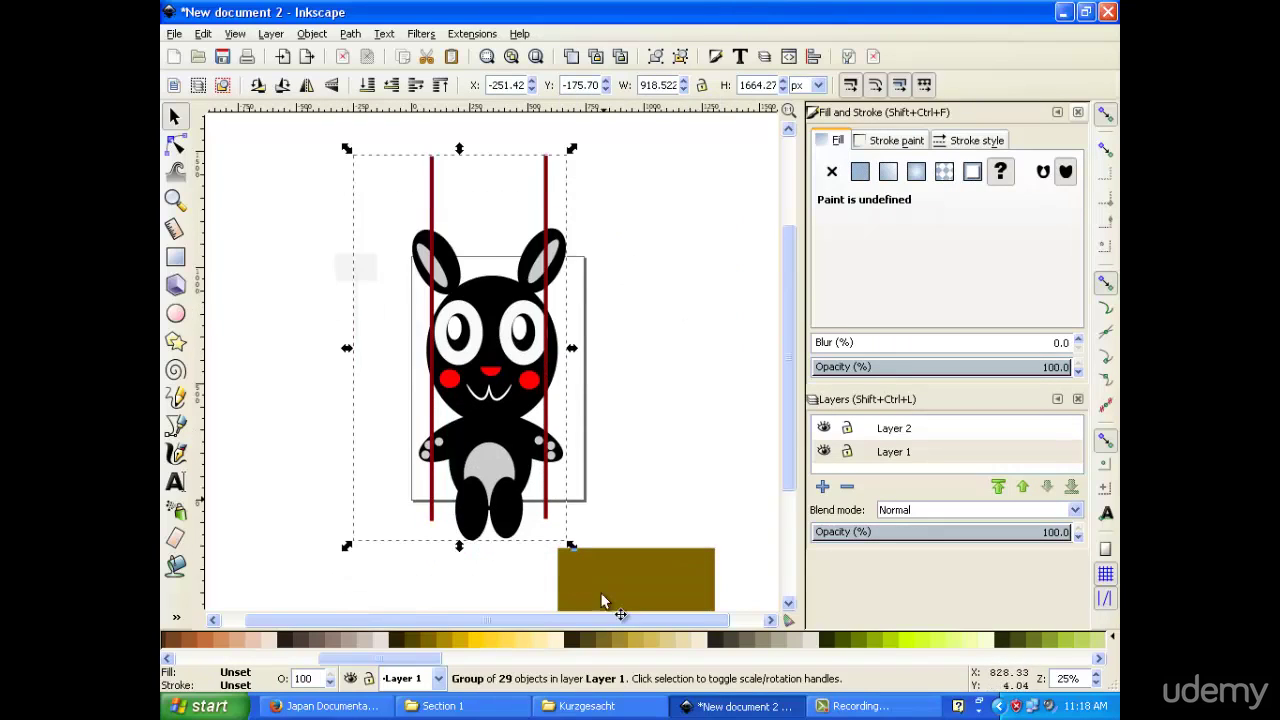
pyautogui.click(644, 578)
pyautogui.moveTo(644, 578); pyautogui.dragTo(585, 610)
# Move the group with the rabbit and the maroon bars to Layer 2.
pyautogui.click(508, 463)
pyautogui.rightClick(510, 432)
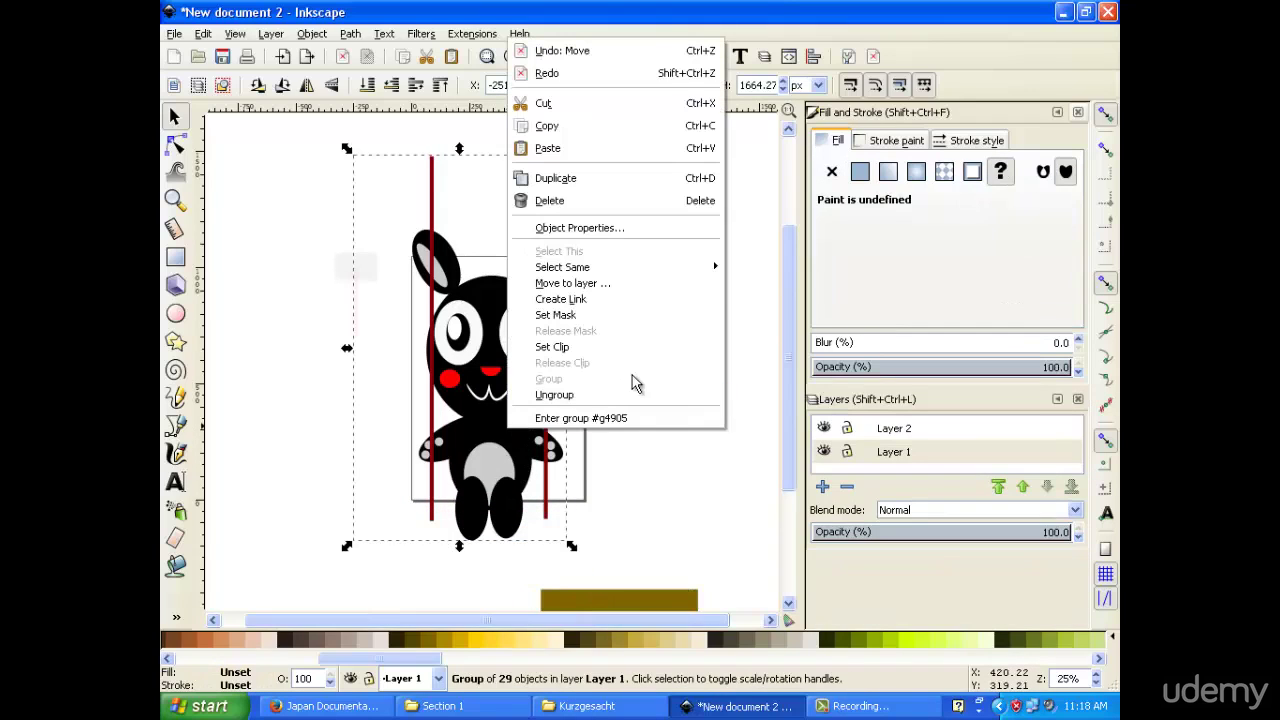
pyautogui.click(643, 290)
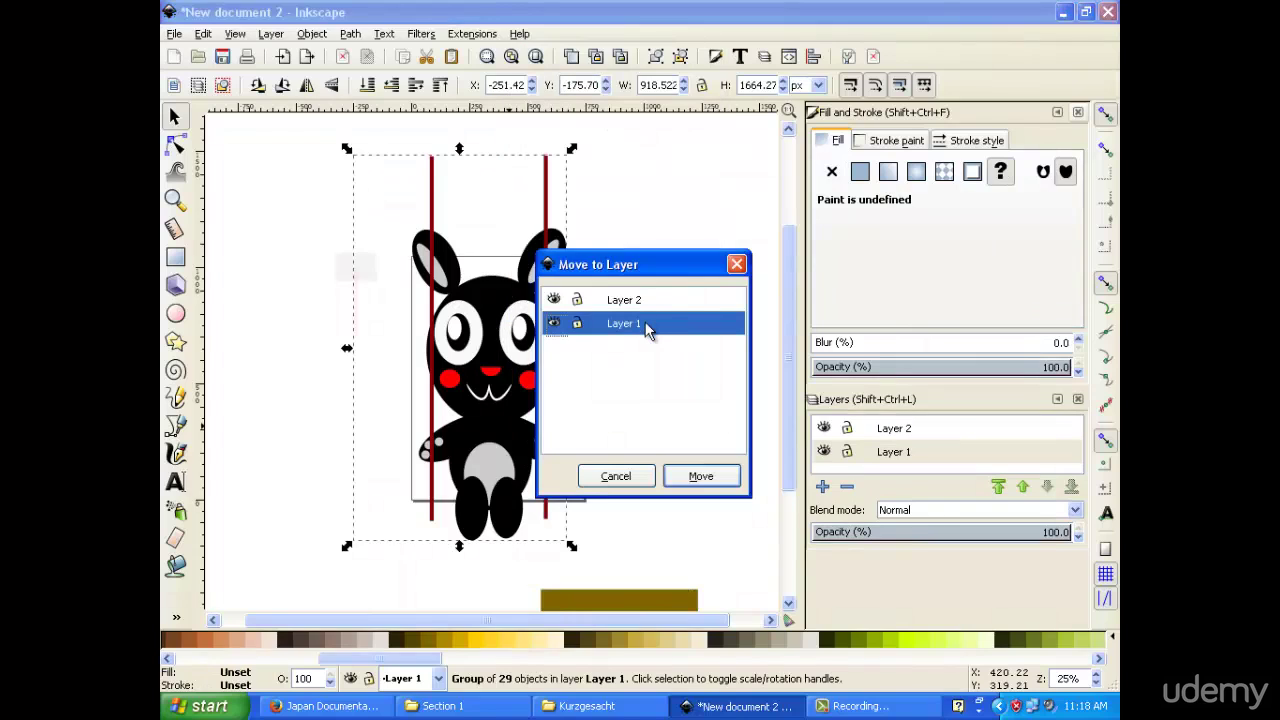
pyautogui.click(683, 303)
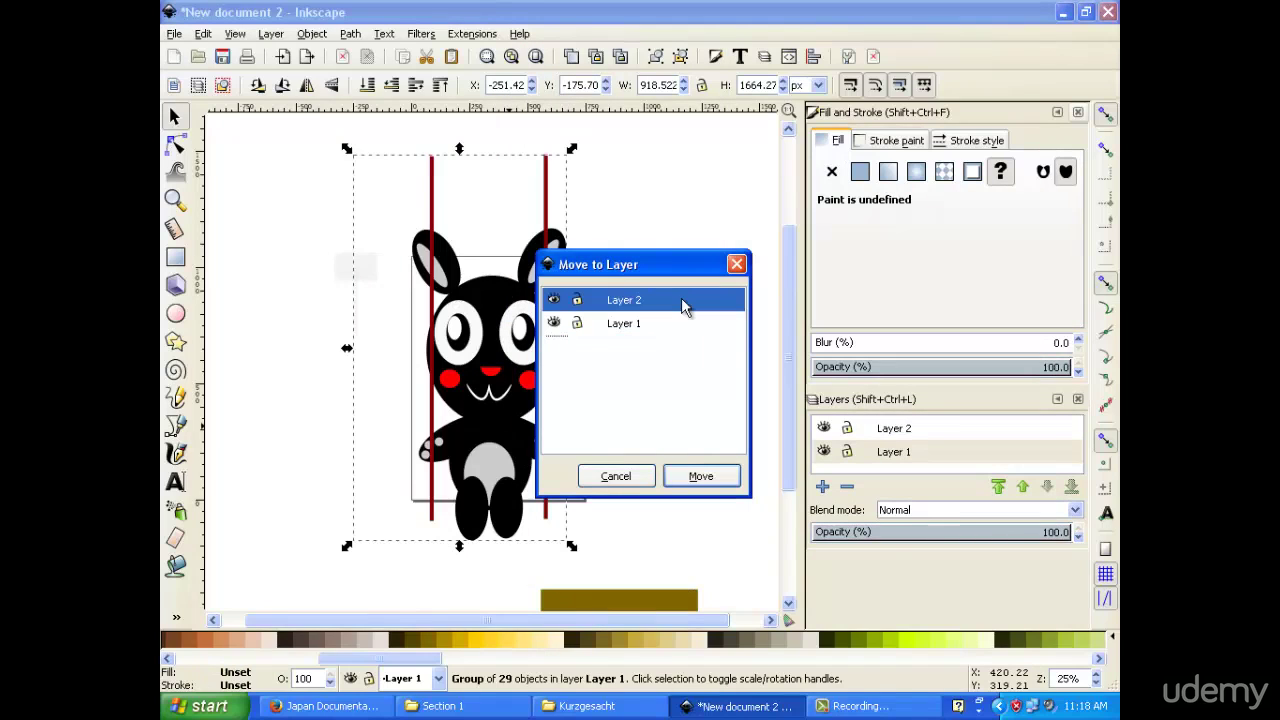
pyautogui.click(695, 477)
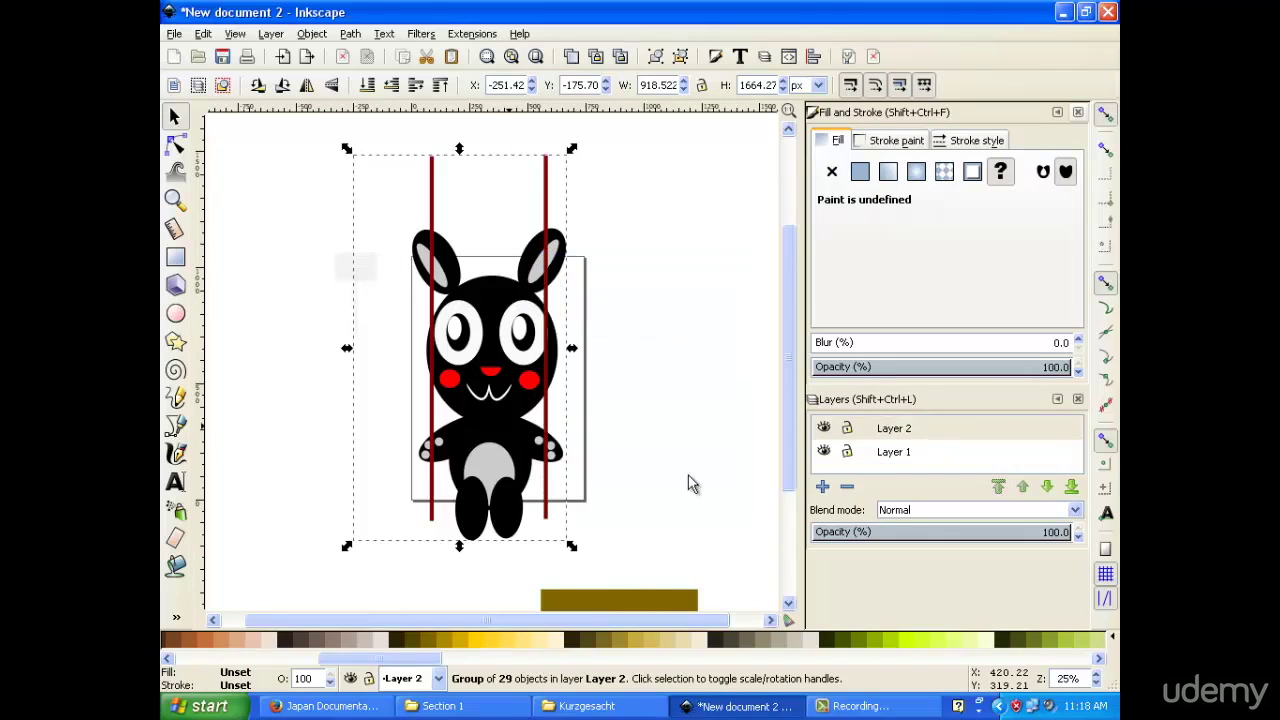
# Assign the brown rectangle to Layer 1 and place it behind the rabbit's feet at about X -7, Y -291 px.
pyautogui.click(650, 597)
pyautogui.rightClick(653, 596)
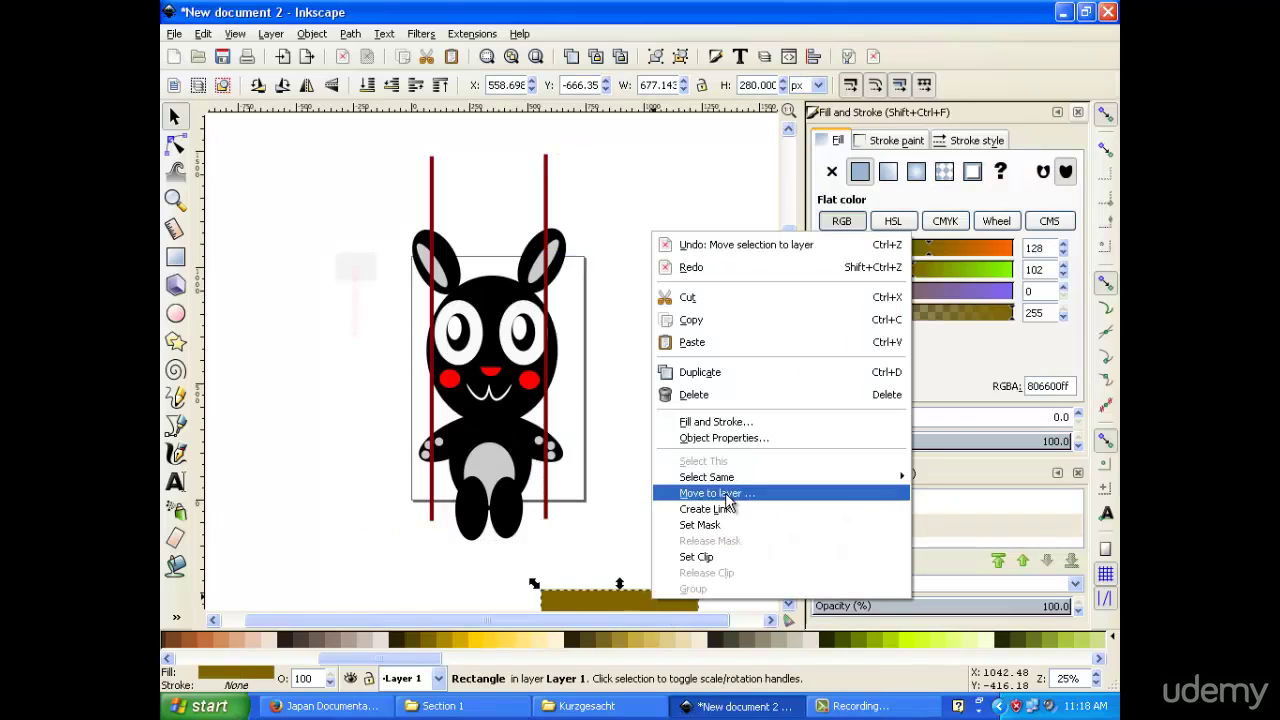
pyautogui.click(716, 494)
pyautogui.click(695, 476)
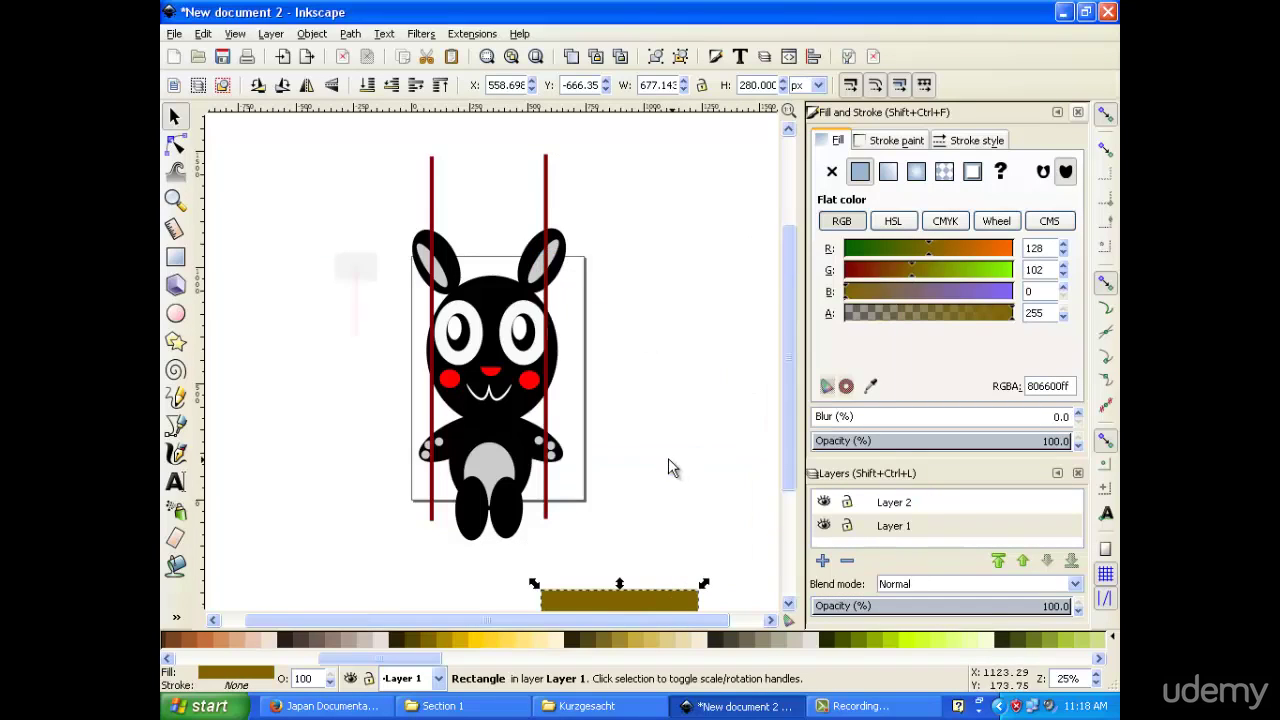
pyautogui.scroll(-3, 671, 466)
pyautogui.moveTo(654, 517); pyautogui.dragTo(515, 420)
pyautogui.click(668, 402)
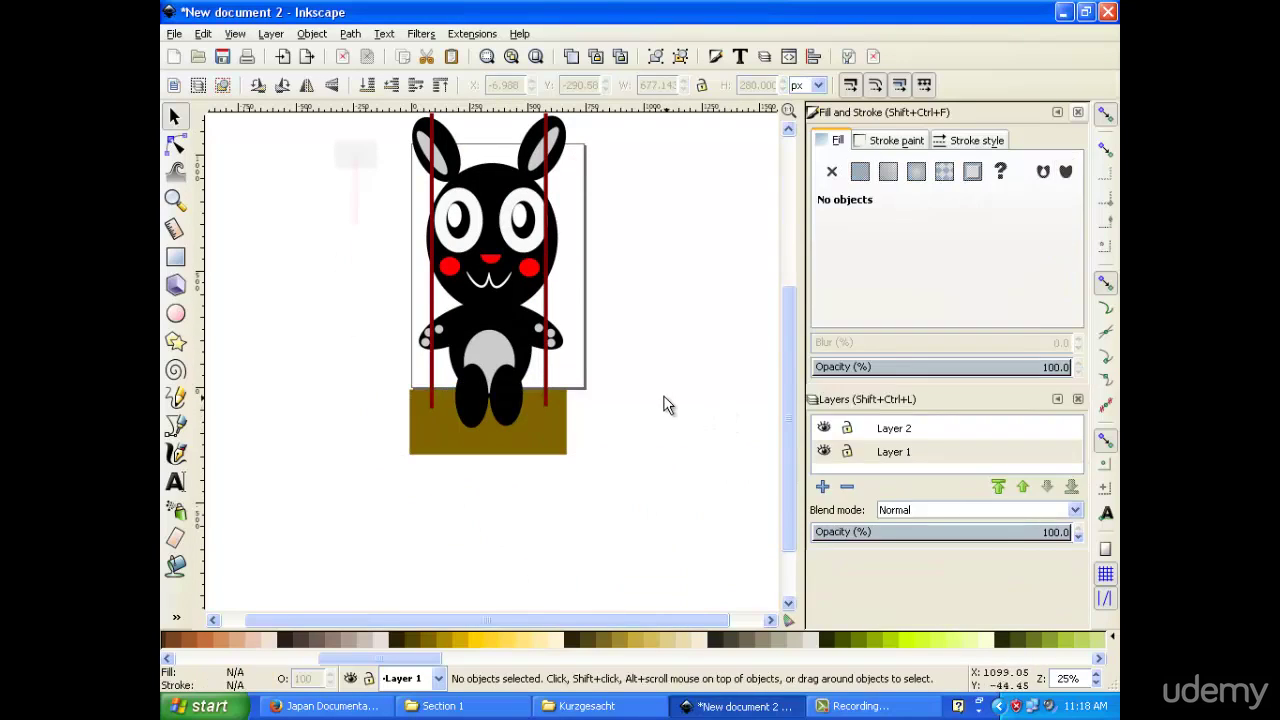
# Narrow the brown rectangle from both sides to about 516 px wide, starting at about X 74 px, to match the maroon bars' spacing.
pyautogui.scroll(1, 664, 388)
pyautogui.scroll(1, 630, 368)
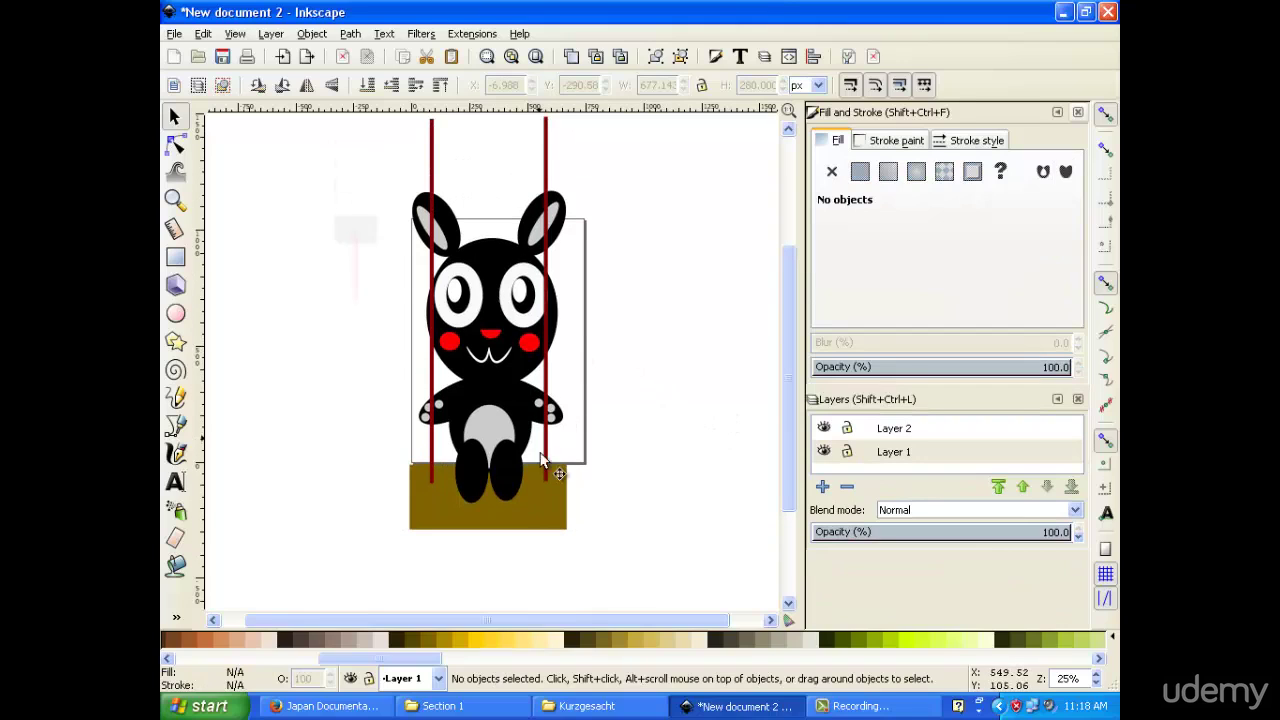
pyautogui.click(541, 491)
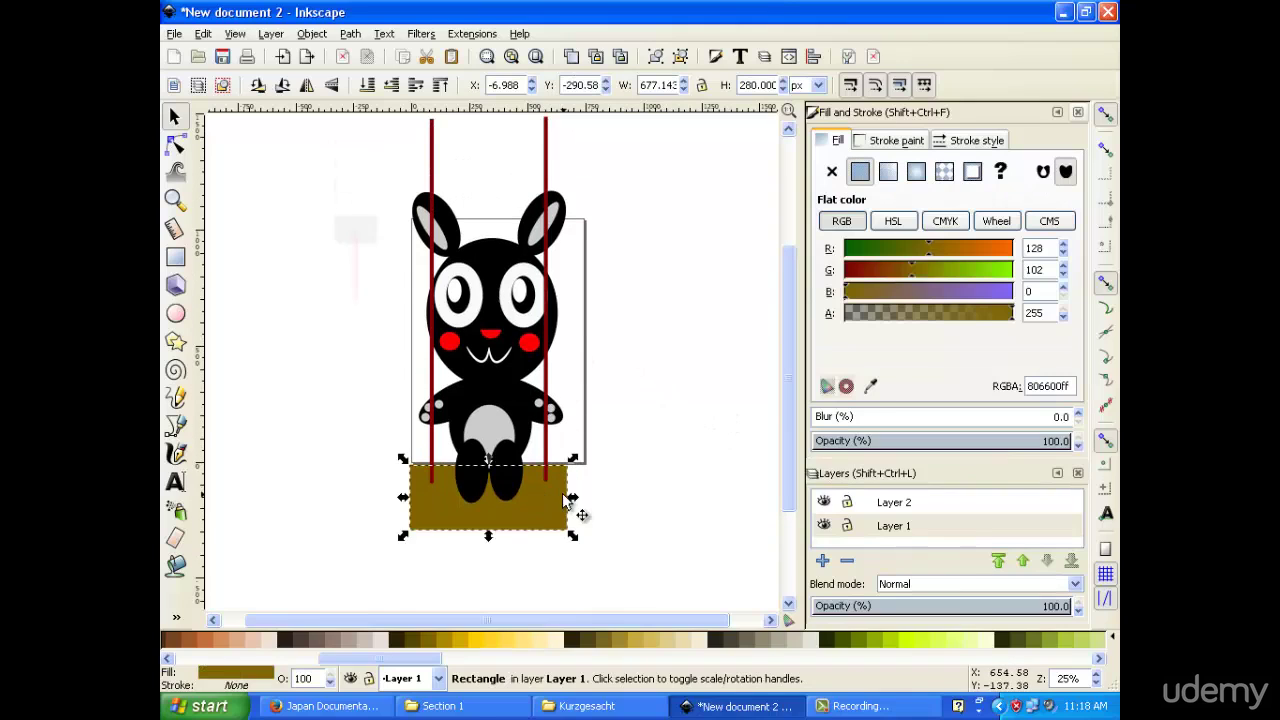
pyautogui.moveTo(571, 498); pyautogui.dragTo(557, 507)
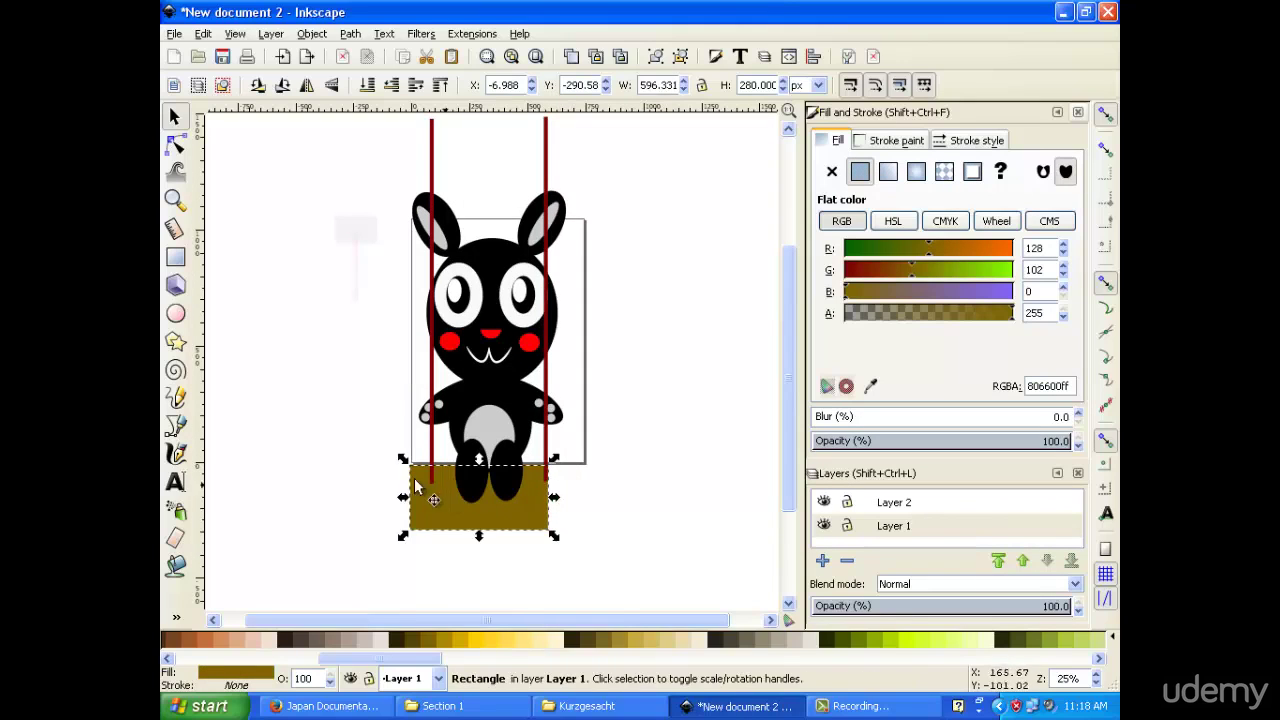
pyautogui.moveTo(404, 500); pyautogui.dragTo(420, 503)
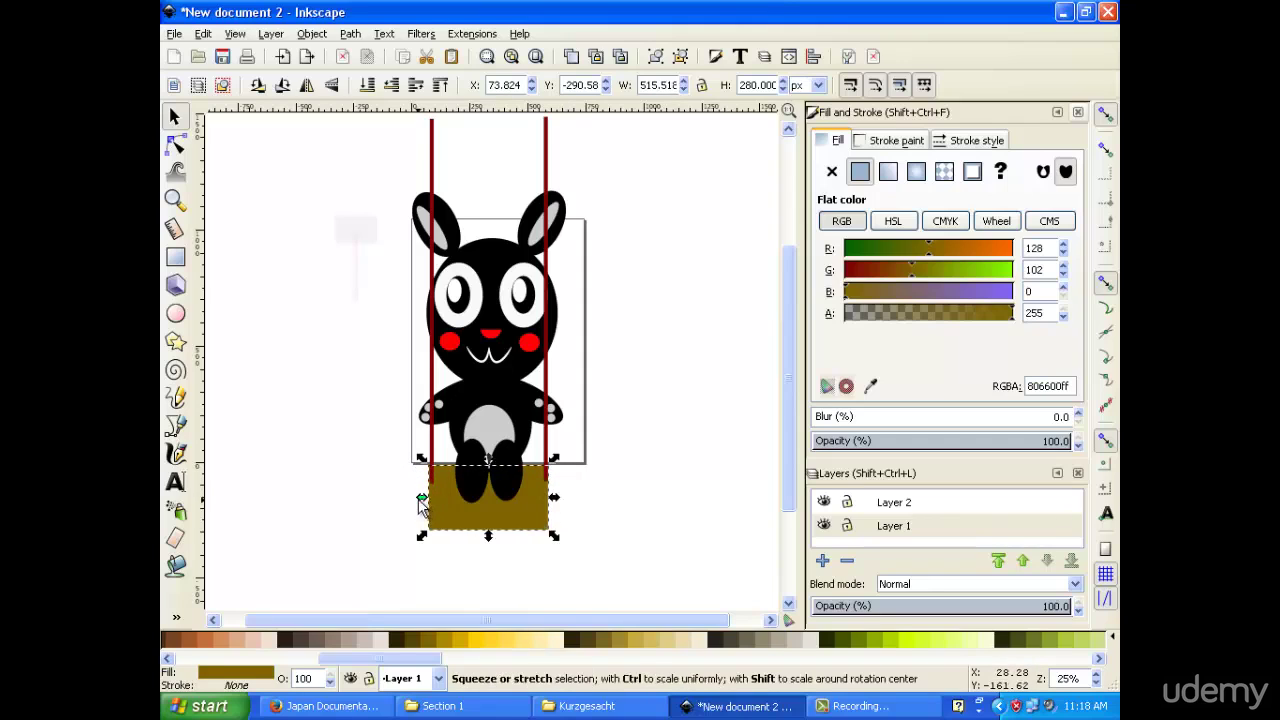
pyautogui.click(654, 436)
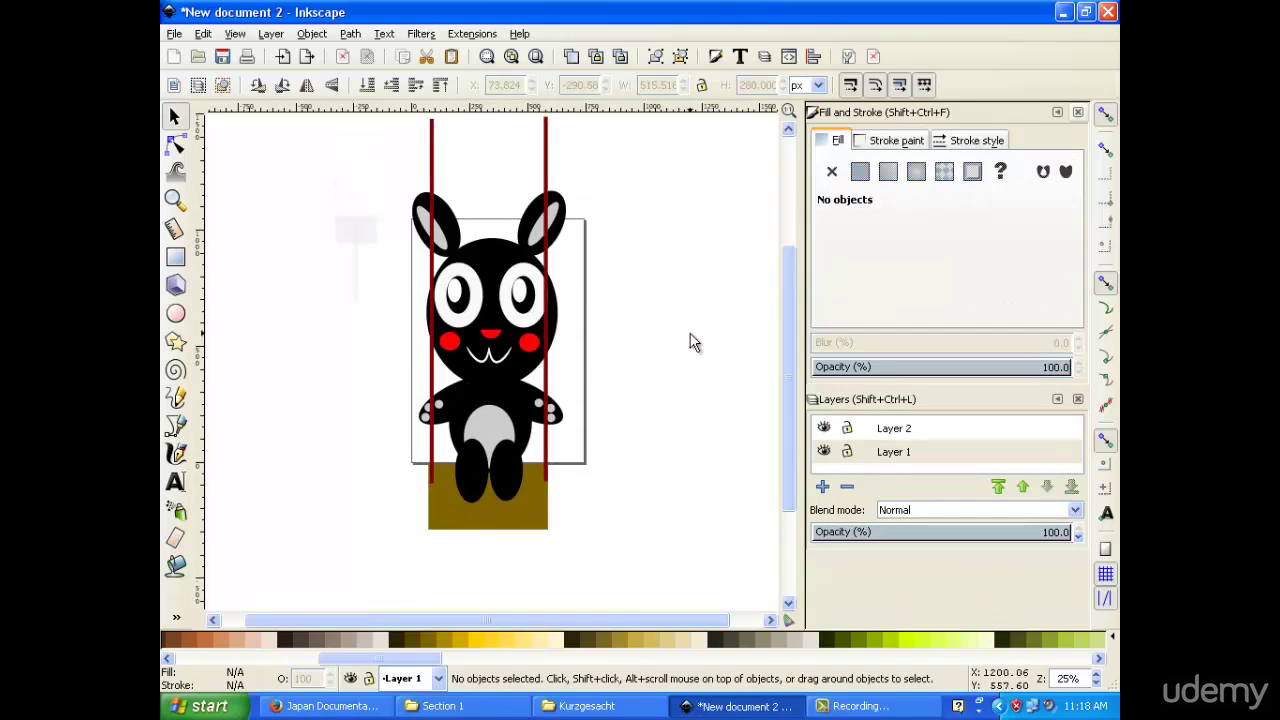
# Duplicate the brown rectangle and fill the copy with very dark brown (2b2200).
pyautogui.click(500, 521)
pyautogui.rightClick(507, 533)
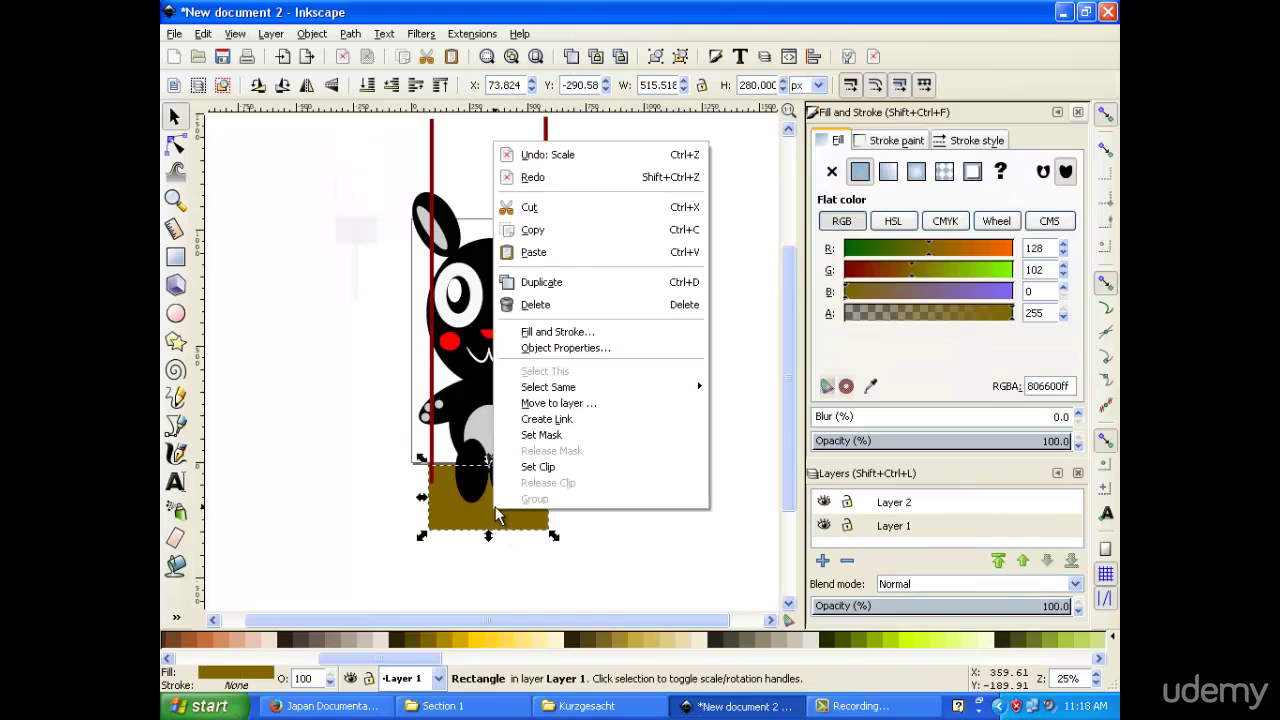
pyautogui.click(578, 287)
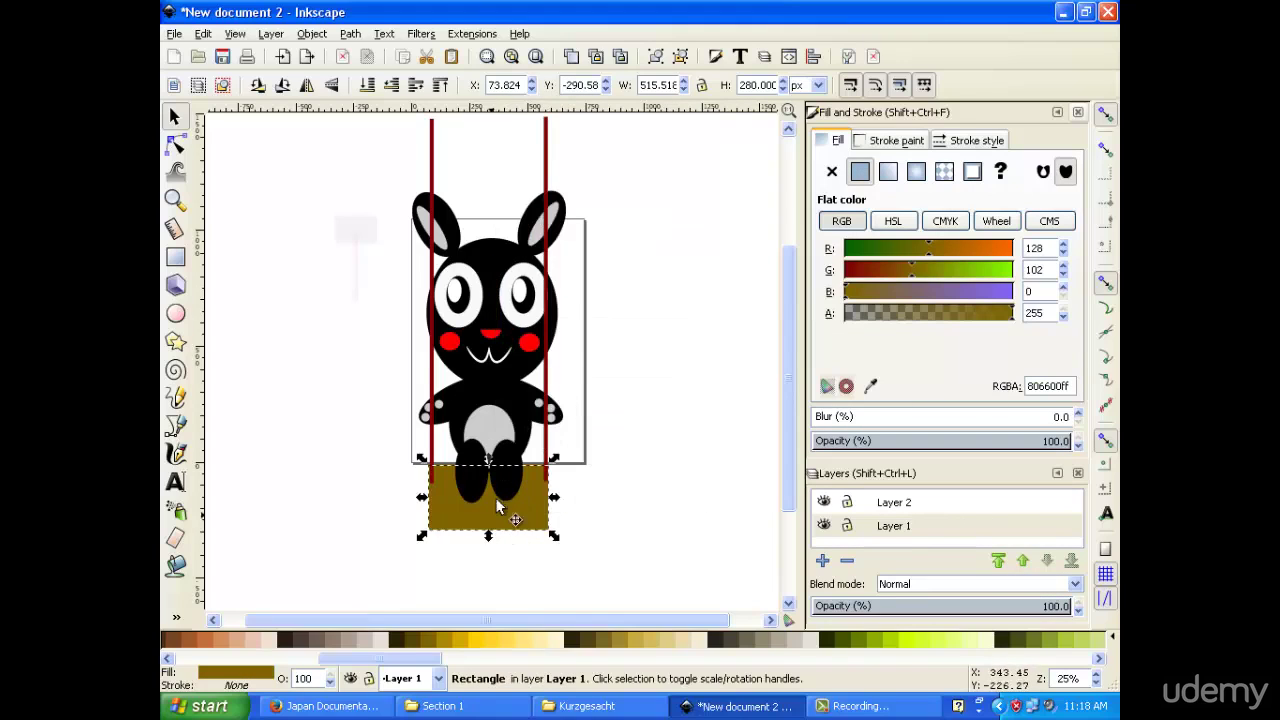
pyautogui.click(403, 640)
# Shrink the dark brown copy to about 471 by 175 px and place it at about X 94, Y -177 px behind the feet.
pyautogui.moveTo(552, 537); pyautogui.dragTo(543, 510)
pyautogui.click(543, 510)
pyautogui.moveTo(441, 495); pyautogui.dragTo(446, 497)
pyautogui.click(448, 487)
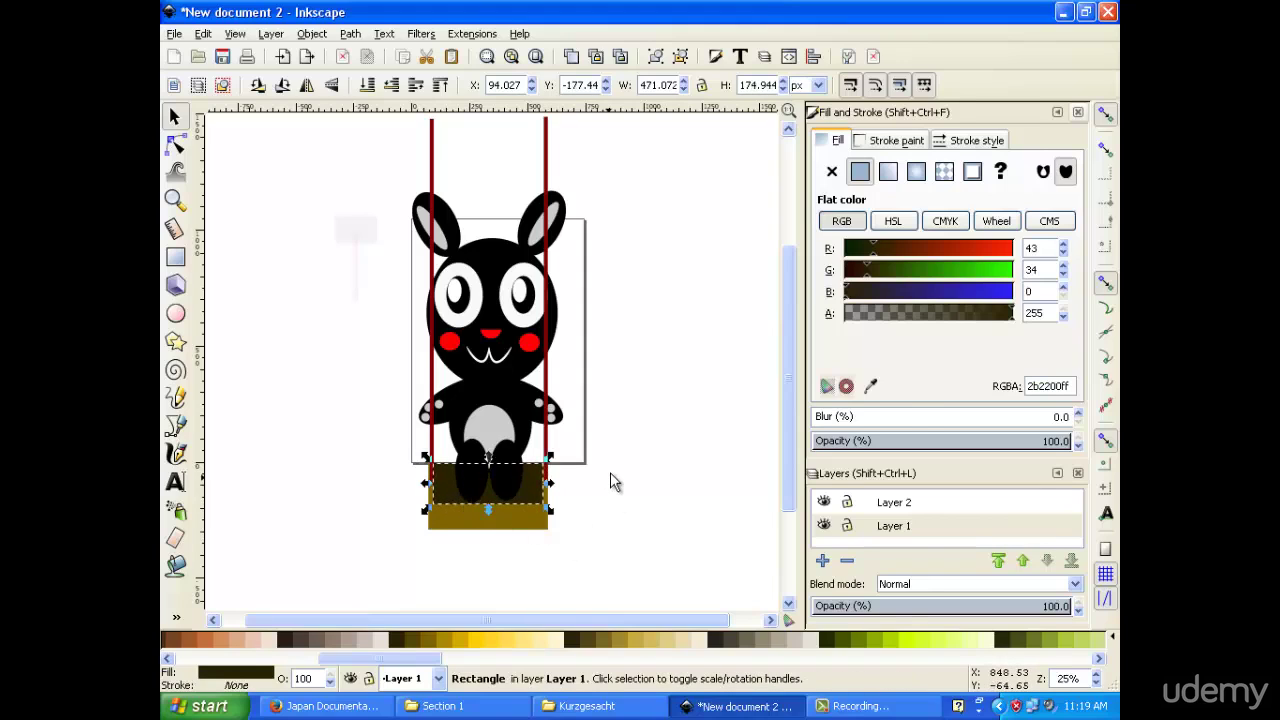
pyautogui.click(609, 473)
# Select both brown seat rectangles and raise them together to about Y -167 px behind the rabbit's feet.
pyautogui.click(521, 513)
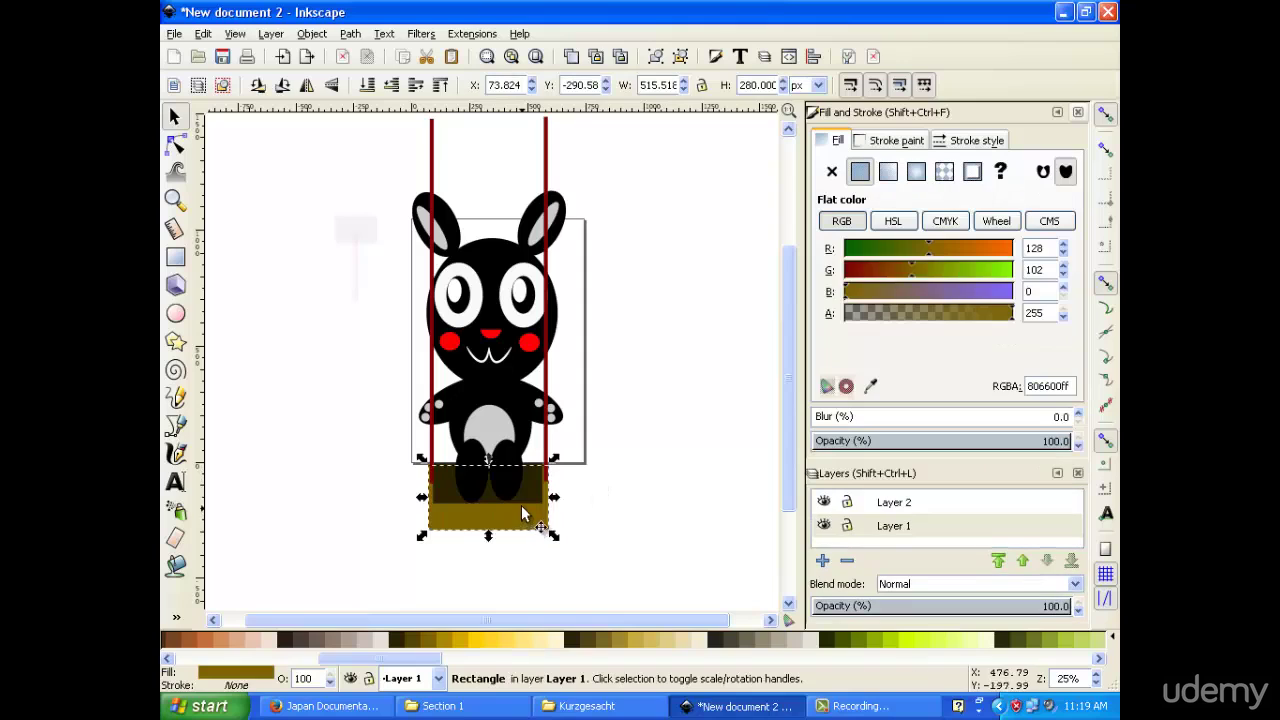
pyautogui.click(590, 468)
pyautogui.moveTo(588, 462); pyautogui.dragTo(374, 566)
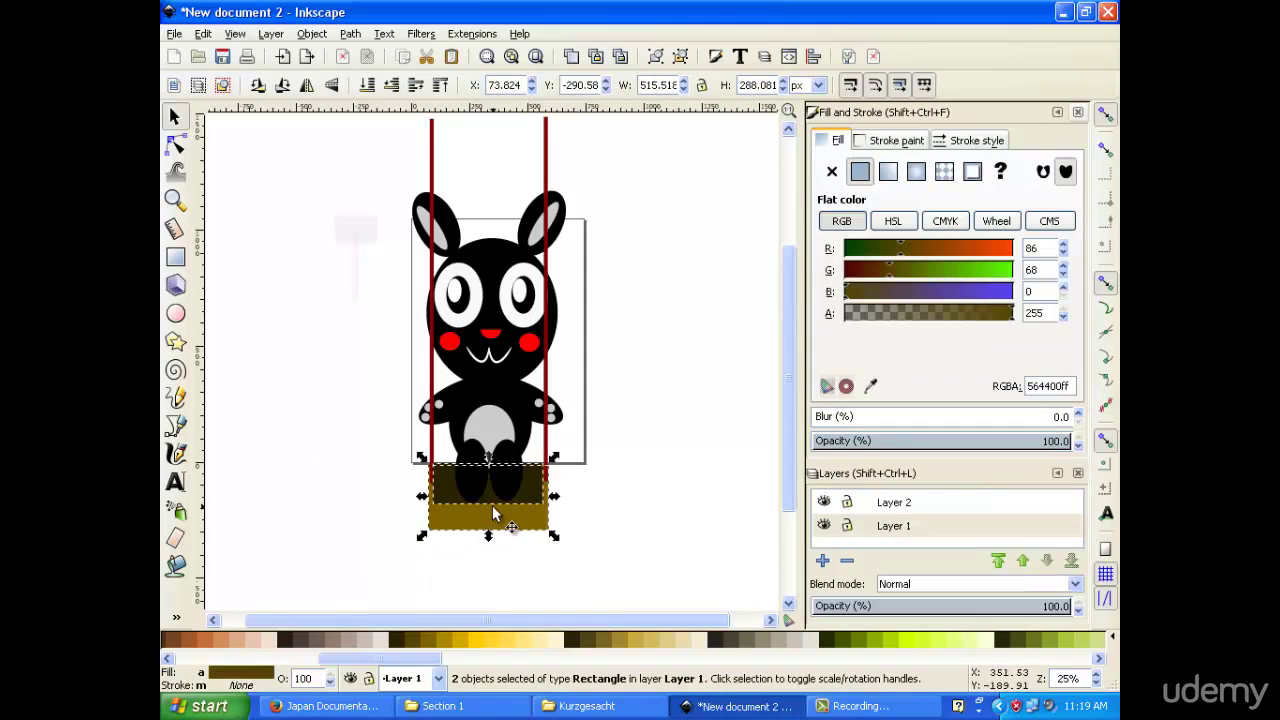
pyautogui.press('Up')
pyautogui.press('Up')
pyautogui.press('Up')
pyautogui.press('Up')
pyautogui.press('Up')
pyautogui.press('Up')
pyautogui.press('Up')
pyautogui.press('Up')
pyautogui.press('Up')
pyautogui.press('Up')
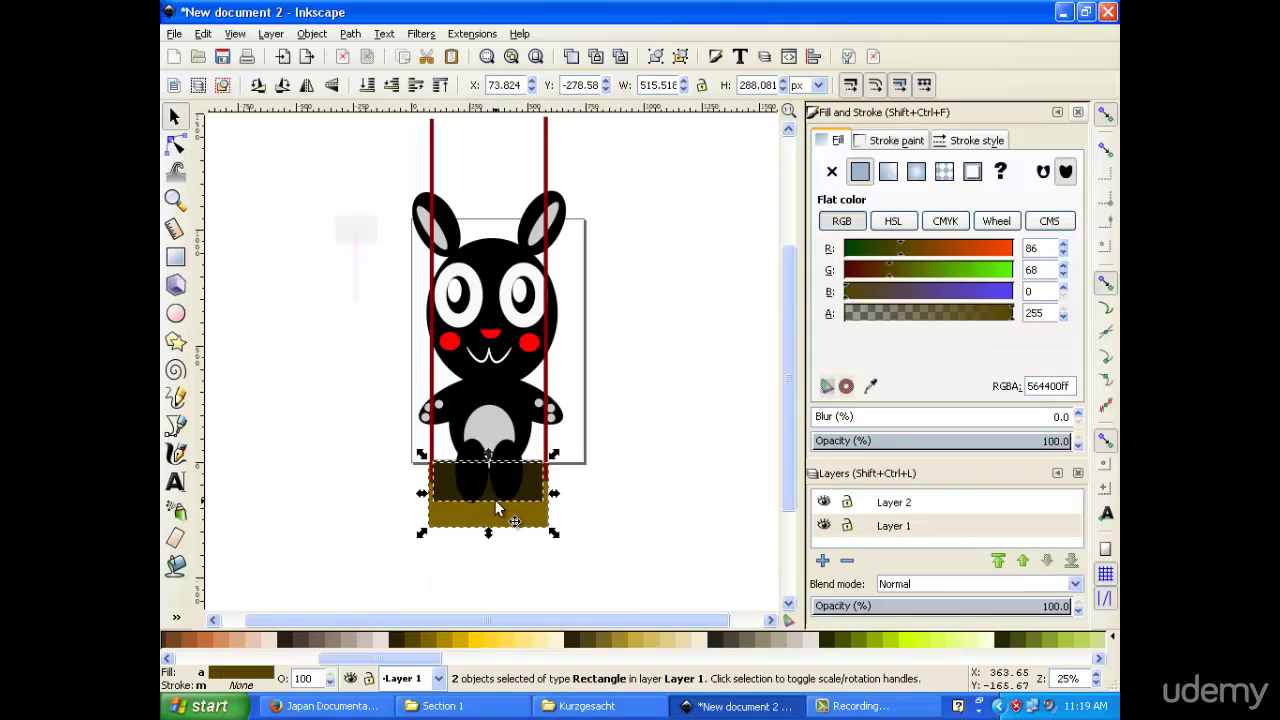
pyautogui.press('Up')
pyautogui.press('Up')
pyautogui.press('Up')
pyautogui.press('Up')
pyautogui.press('Up')
pyautogui.press('Up')
pyautogui.press('Up')
pyautogui.press('Up')
pyautogui.press('Up')
pyautogui.press('Up')
pyautogui.press('Up')
pyautogui.press('Up')
pyautogui.press('Up')
pyautogui.press('Up')
pyautogui.press('Up')
pyautogui.press('Up')
pyautogui.press('Up')
pyautogui.press('Up')
pyautogui.press('Up')
pyautogui.press('Up')
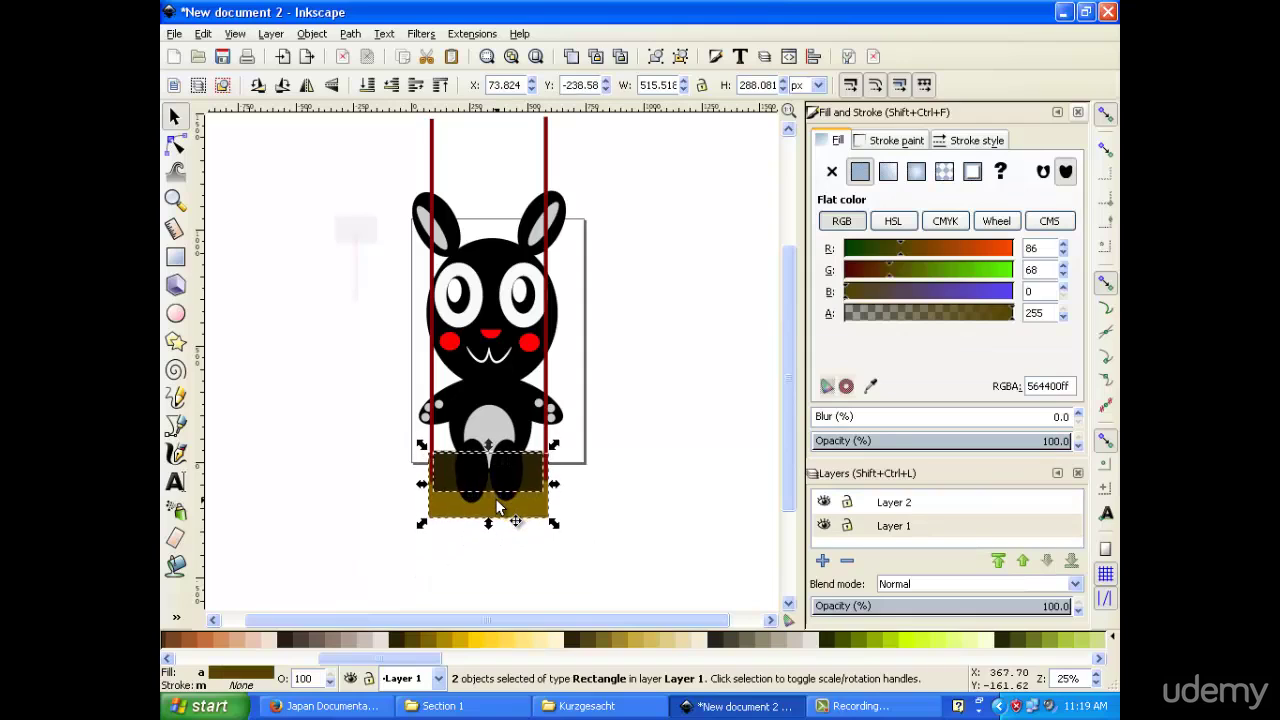
pyautogui.press('Up')
pyautogui.press('Up')
pyautogui.press('Up')
pyautogui.press('Up')
pyautogui.press('Up')
pyautogui.press('Up')
pyautogui.press('Up')
pyautogui.press('Up')
pyautogui.press('Up')
pyautogui.press('Up')
pyautogui.press('Up')
pyautogui.press('Up')
pyautogui.press('Up')
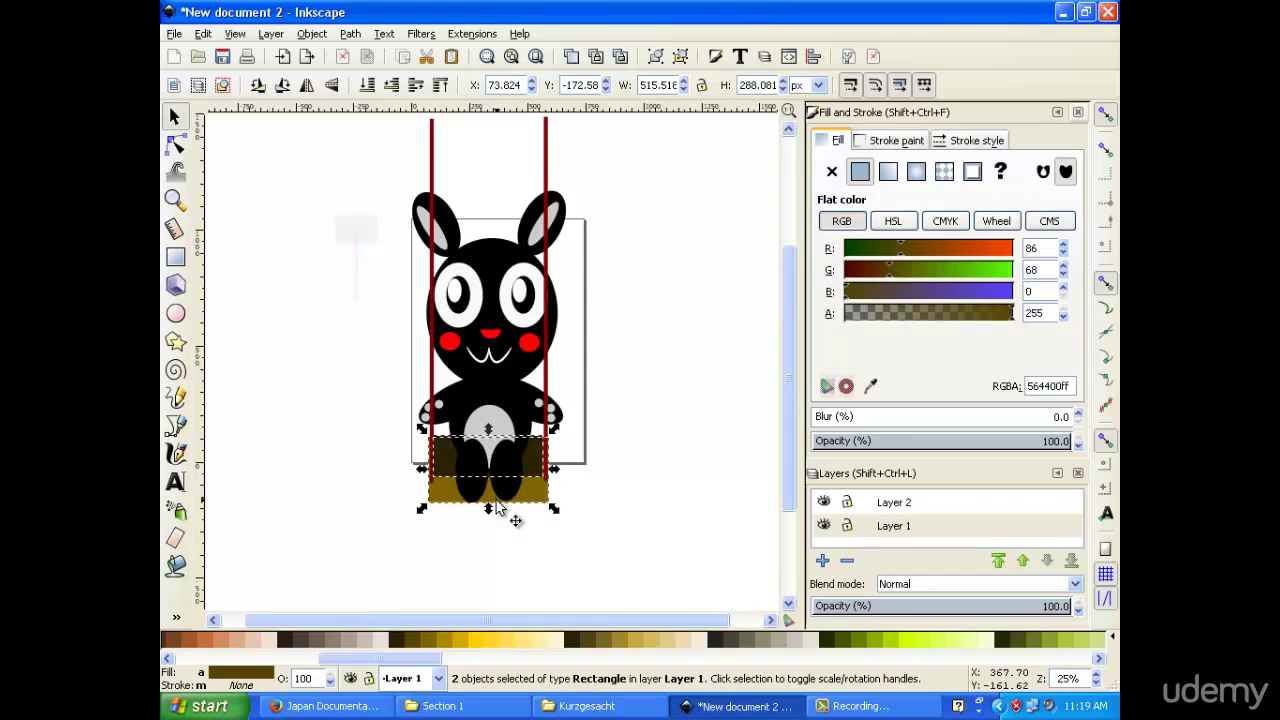
pyautogui.click(685, 463)
# Draw a wide rectangle about 1253 by 287 px across the upper ends of the maroon ropes.
pyautogui.scroll(2, 690, 447)
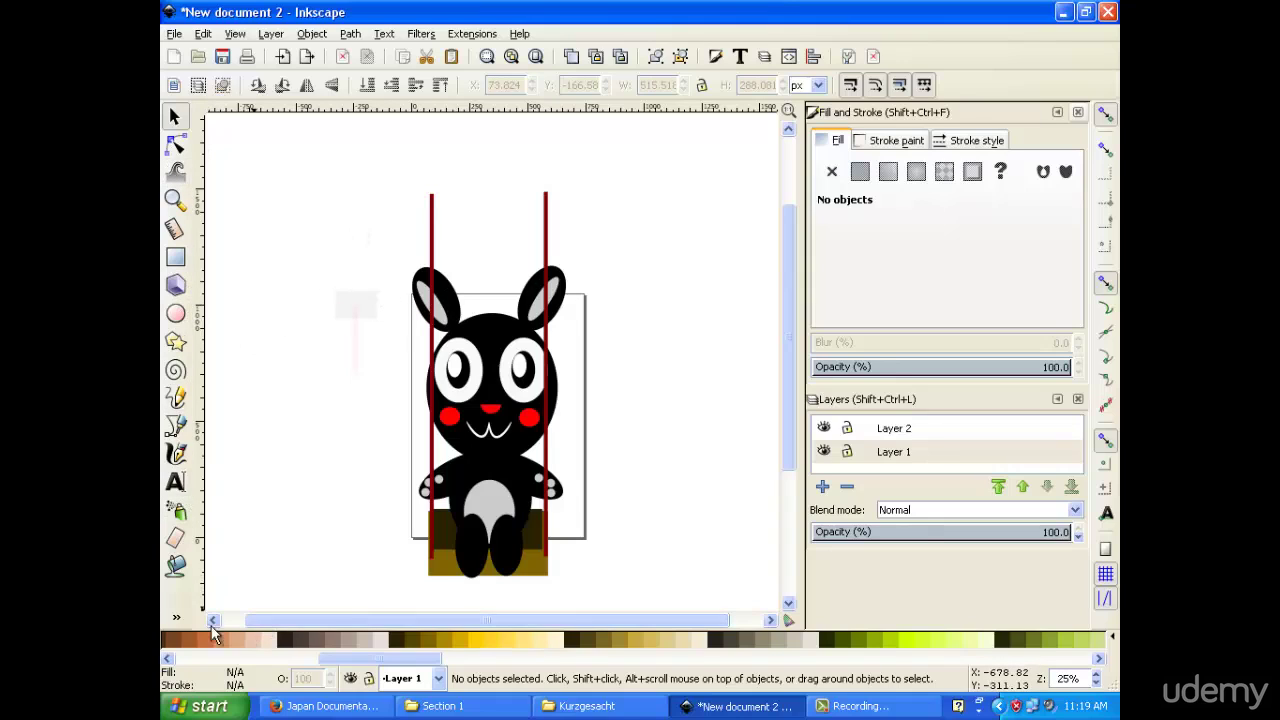
pyautogui.click(175, 538)
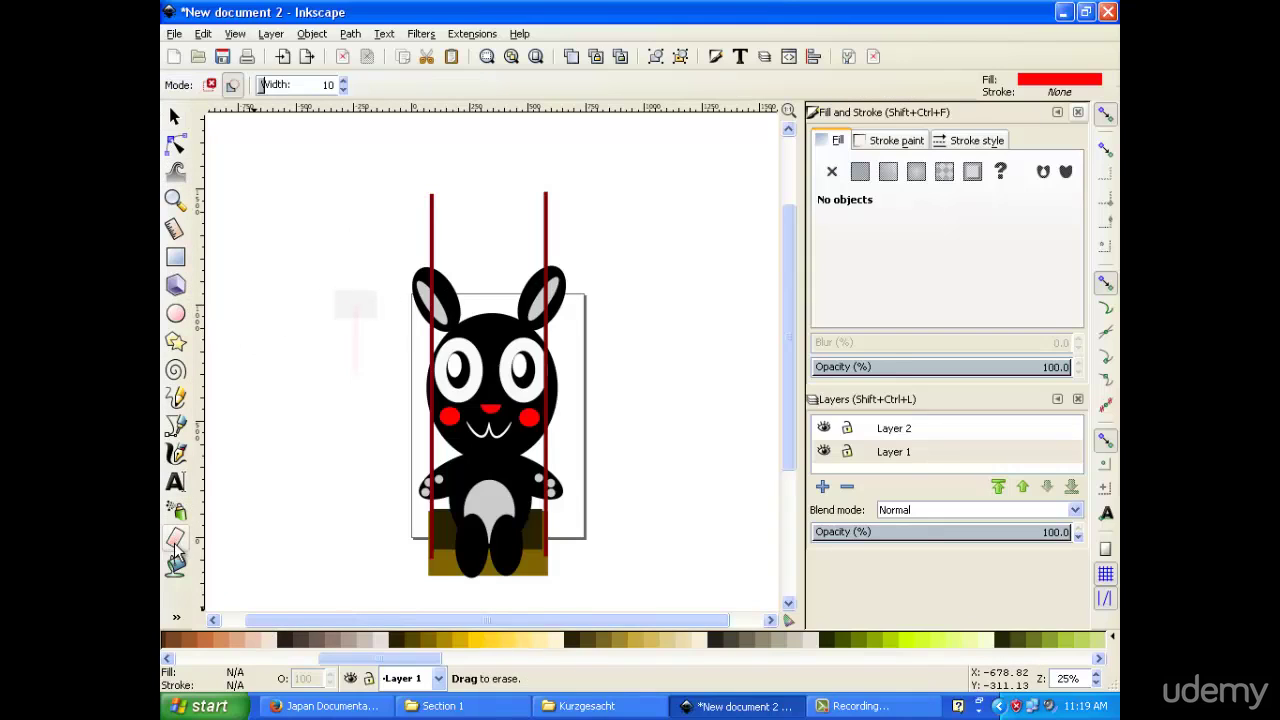
pyautogui.click(176, 260)
pyautogui.moveTo(350, 129)
pyautogui.mouseDown()
pyautogui.moveTo(563, 214)
pyautogui.moveTo(649, 215)
pyautogui.moveTo(642, 196)
pyautogui.mouseUp()
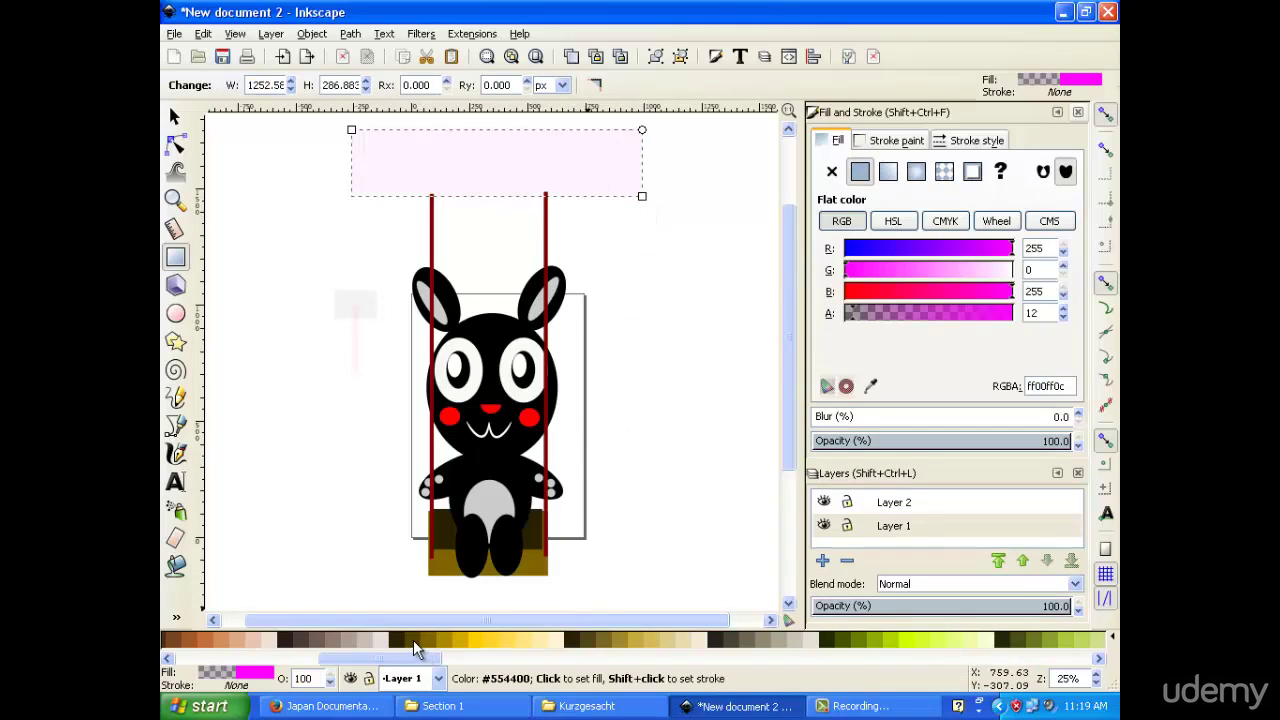
# Give the new rectangle a fully opaque flat brown fill (784421).
pyautogui.click(417, 645)
pyautogui.click(178, 118)
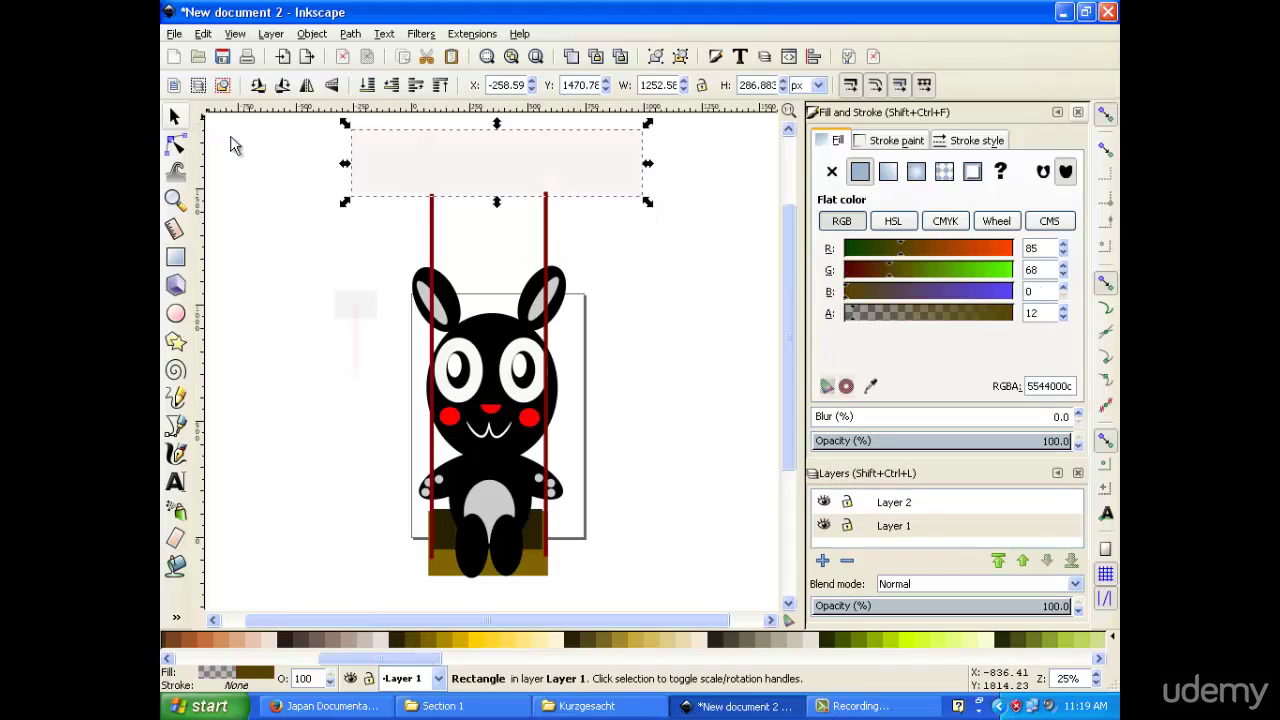
pyautogui.doubleClick(423, 166)
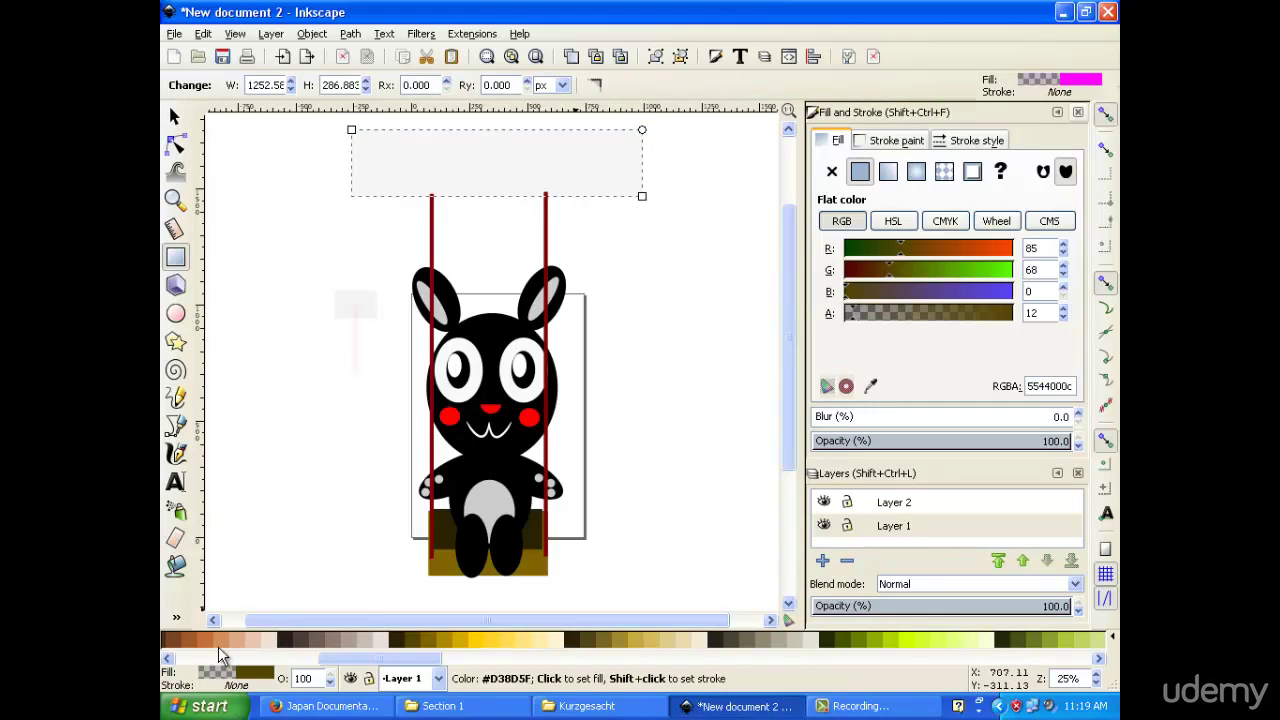
pyautogui.click(191, 640)
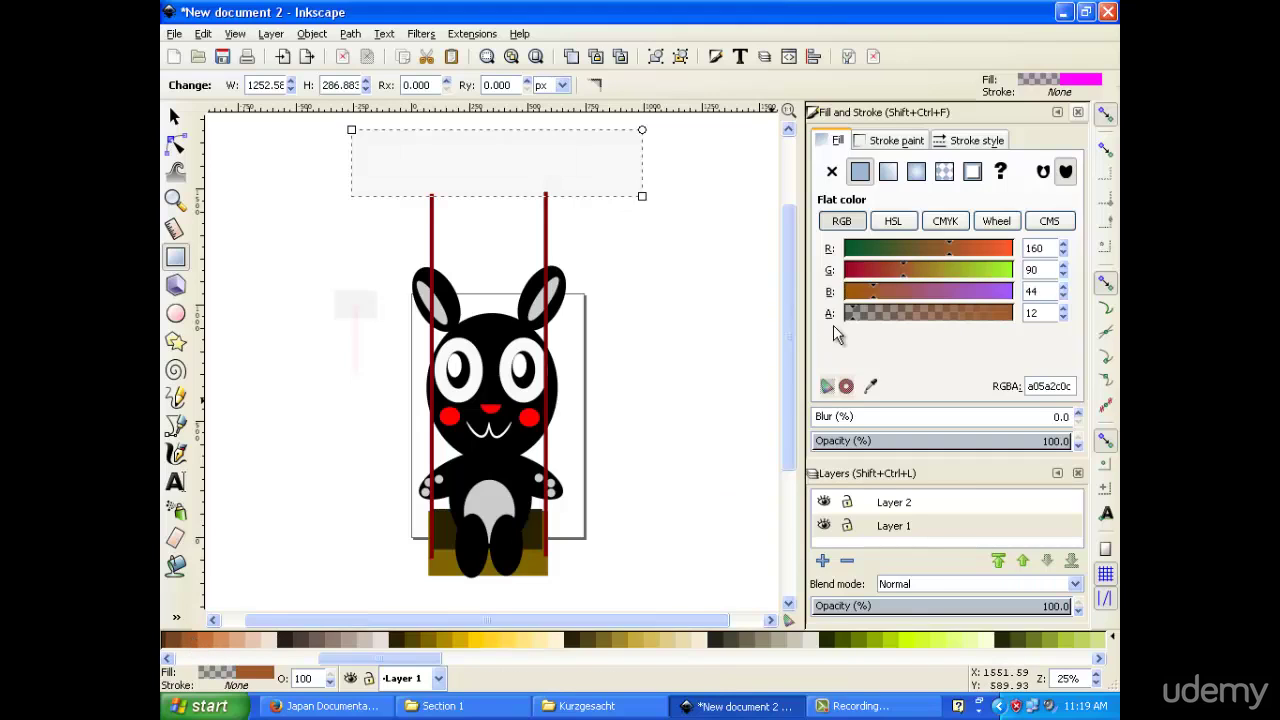
pyautogui.click(888, 173)
pyautogui.click(860, 172)
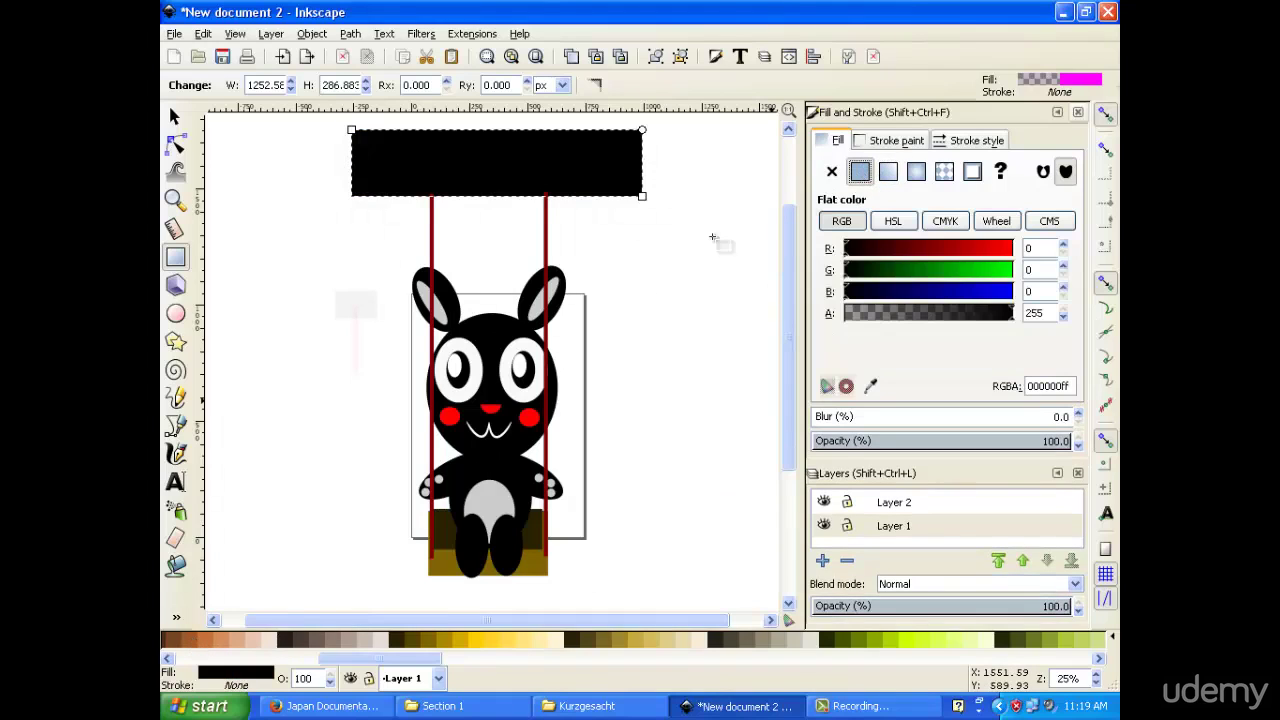
pyautogui.click(177, 639)
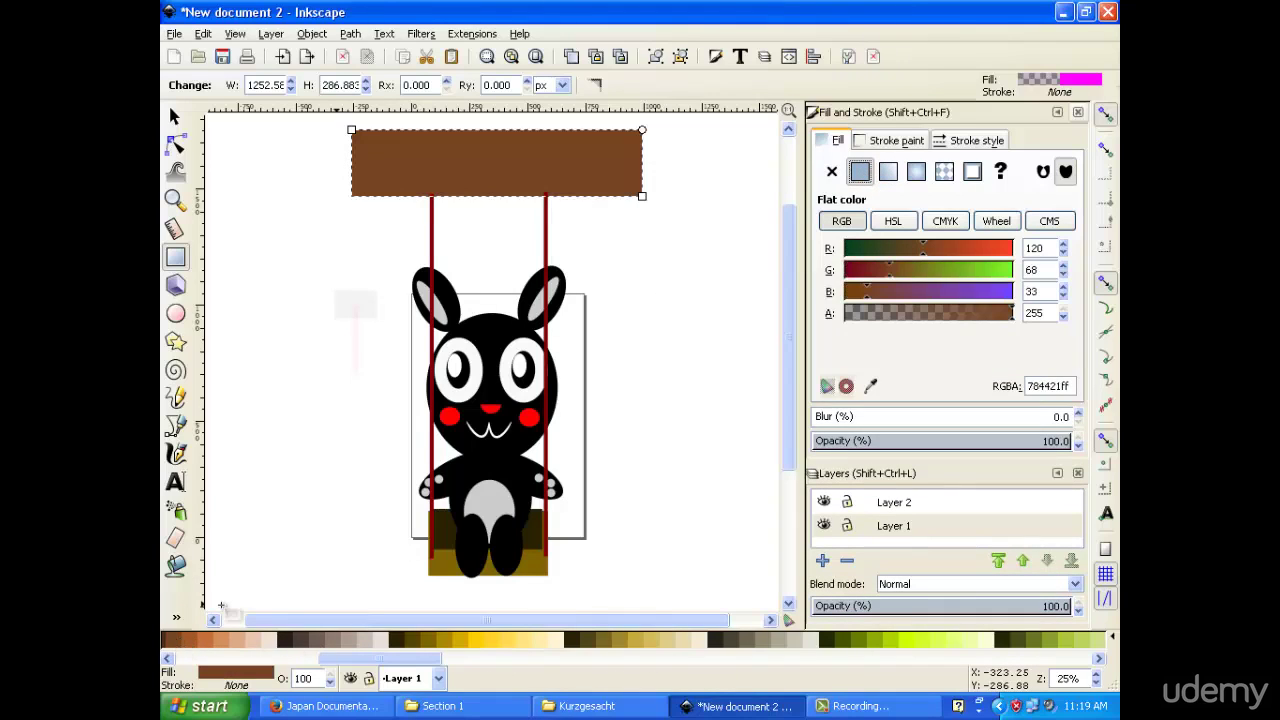
# Thin the brown bar to about 198 px high and place it just above the ropes at about X -275, Y 1491 px.
pyautogui.click(174, 117)
pyautogui.moveTo(418, 160); pyautogui.dragTo(411, 156)
pyautogui.moveTo(491, 205)
pyautogui.mouseDown()
pyautogui.moveTo(491, 177)
pyautogui.moveTo(501, 190)
pyautogui.mouseUp()
pyautogui.click(678, 277)
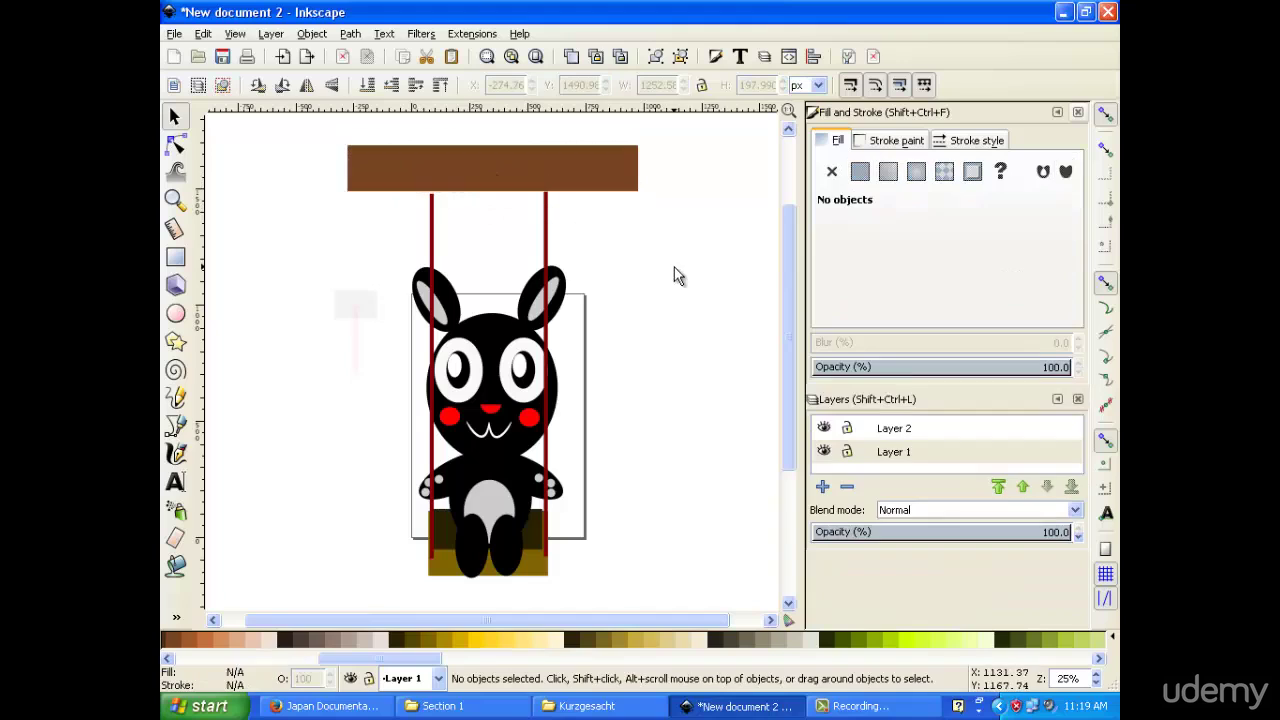
# Duplicate the brown beam, rotate the copy 90° and place it under the beam's left end as a vertical post.
pyautogui.click(403, 163)
pyautogui.rightClick(403, 163)
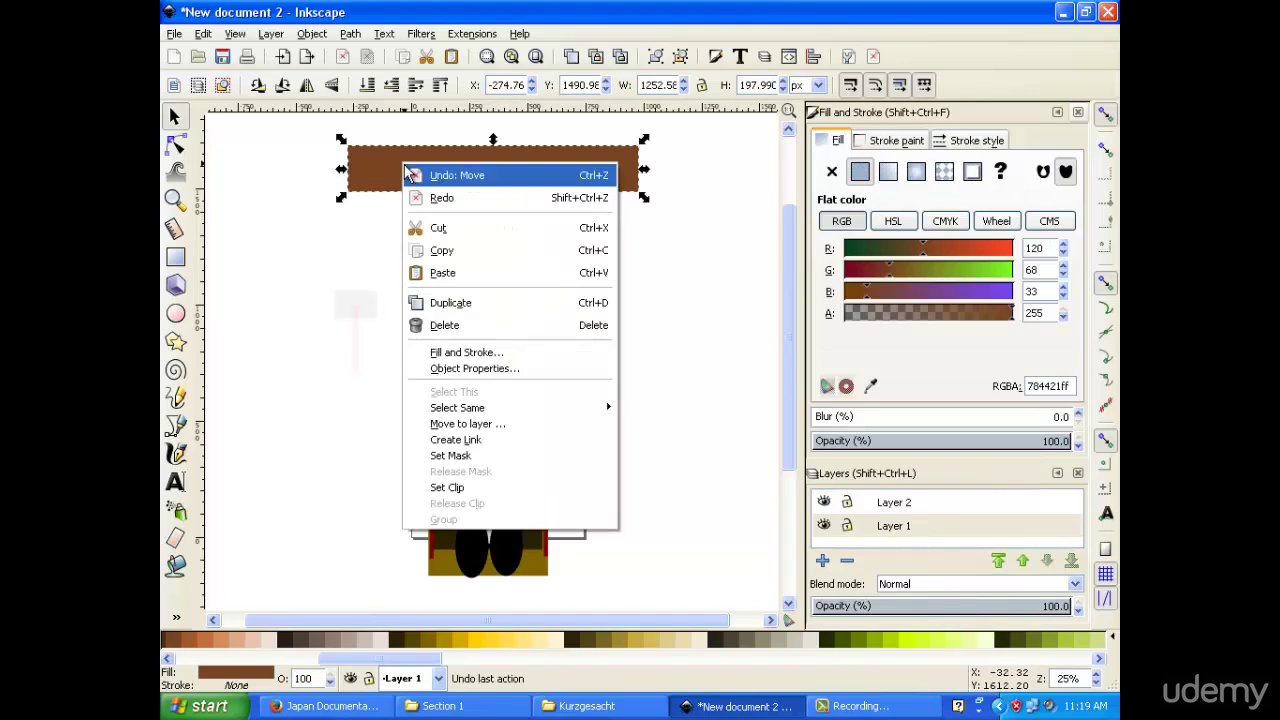
pyautogui.click(468, 302)
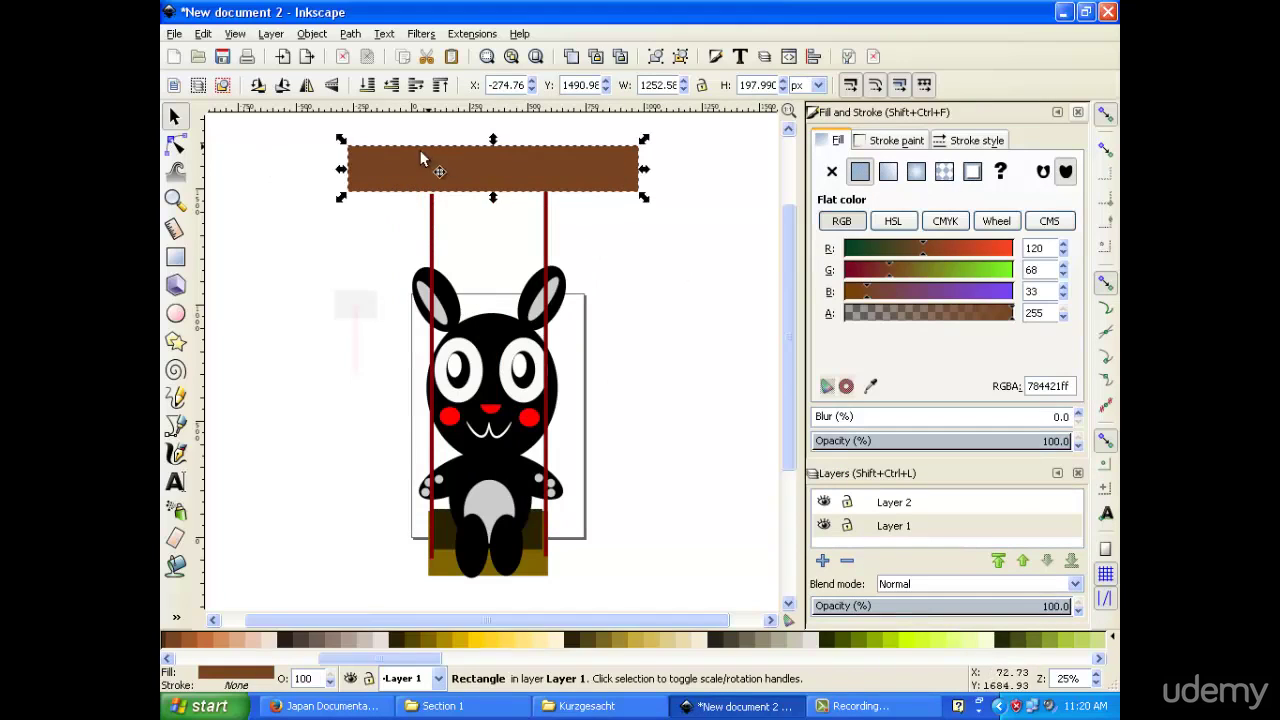
pyautogui.click(409, 160)
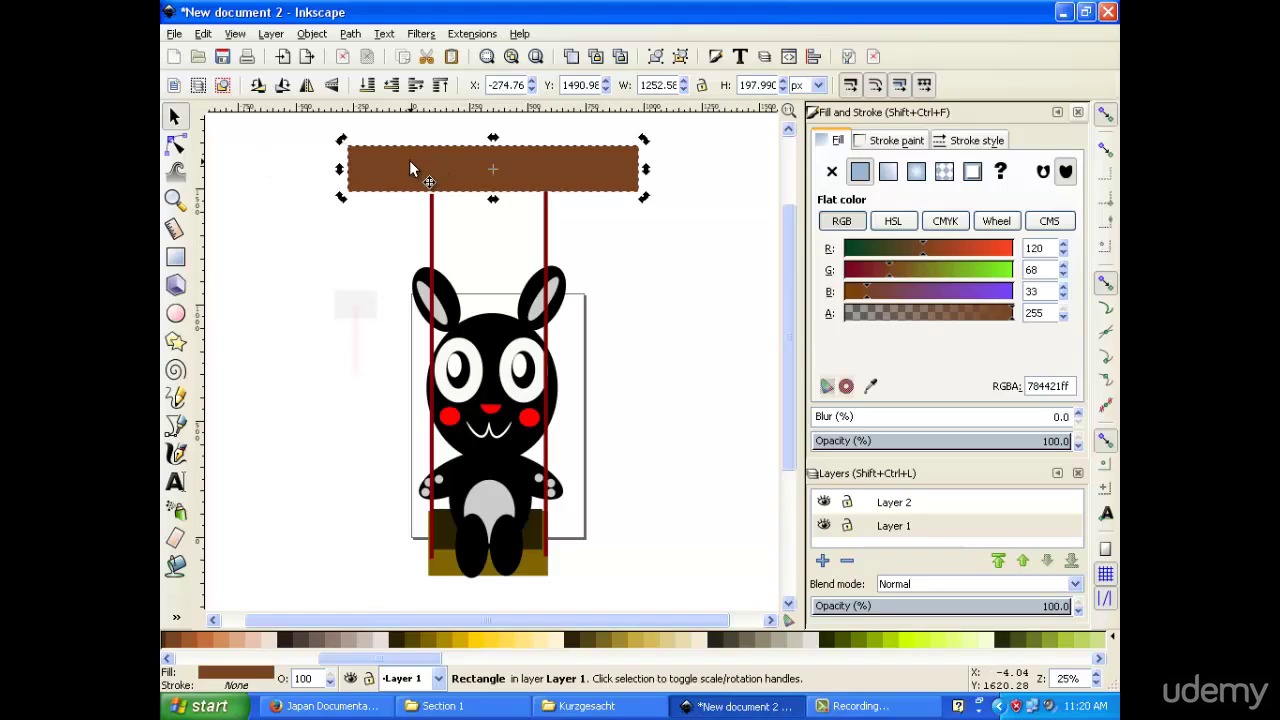
pyautogui.click(283, 86)
pyautogui.moveTo(490, 222); pyautogui.dragTo(342, 345)
# Lengthen the left post to about 2117 px tall, positioned at about X -386, Y -418 px.
pyautogui.click(346, 428)
pyautogui.moveTo(348, 443); pyautogui.dragTo(352, 500)
pyautogui.scroll(3, 496, 435)
pyautogui.scroll(-1, 496, 435)
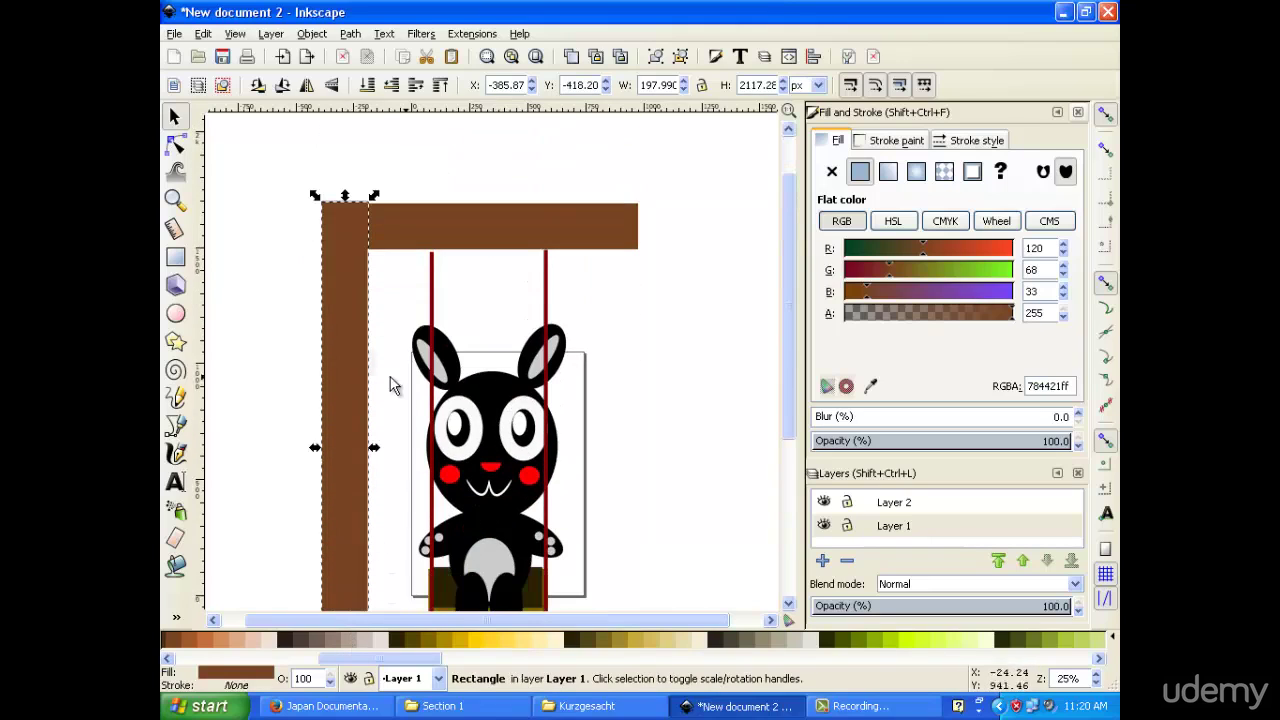
# Duplicate the left post, place the copy at the beam's right end at about X 774 px, and lower the original to about Y -424 px.
pyautogui.rightClick(338, 327)
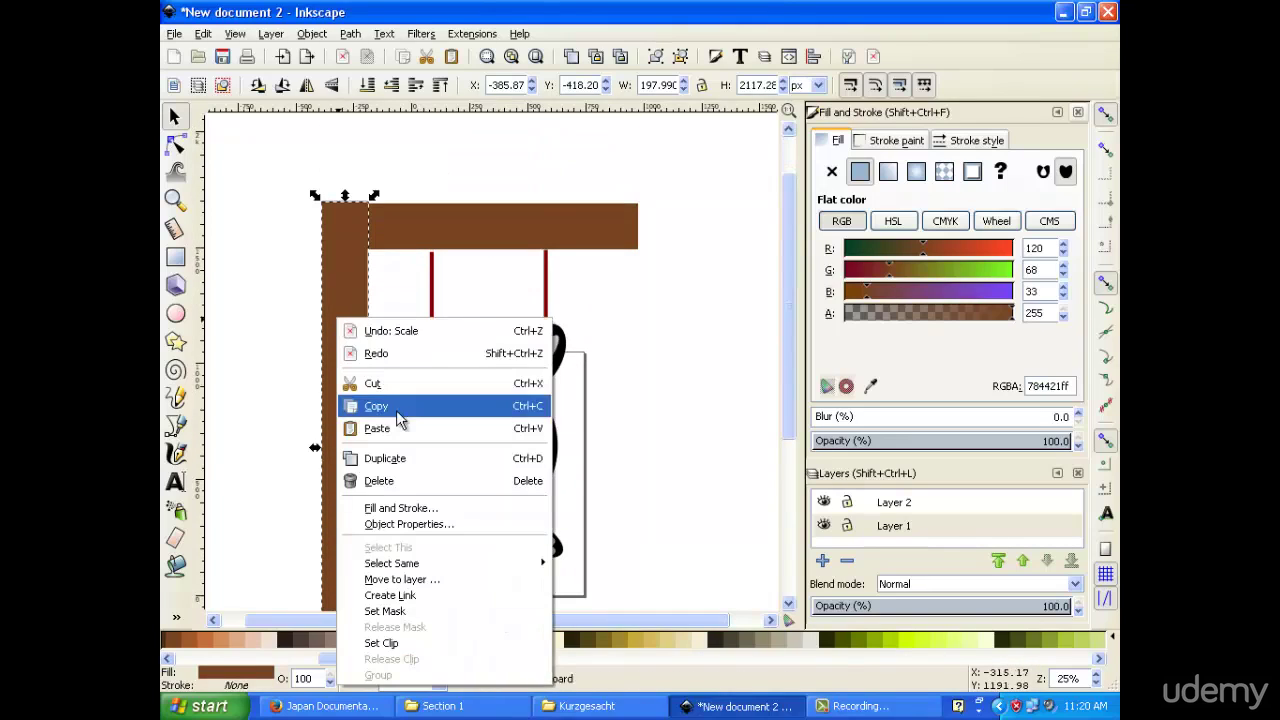
pyautogui.click(435, 457)
pyautogui.moveTo(411, 400); pyautogui.dragTo(607, 424)
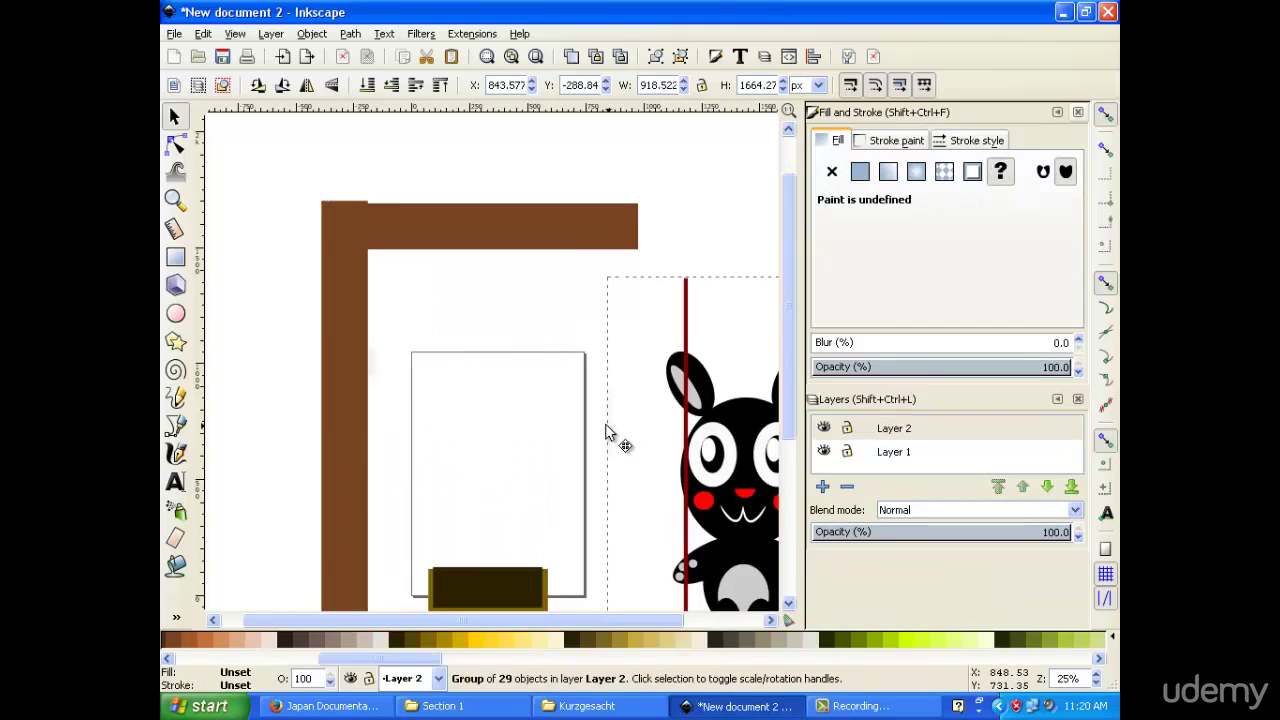
pyautogui.hotkey('ctrl', 'z')
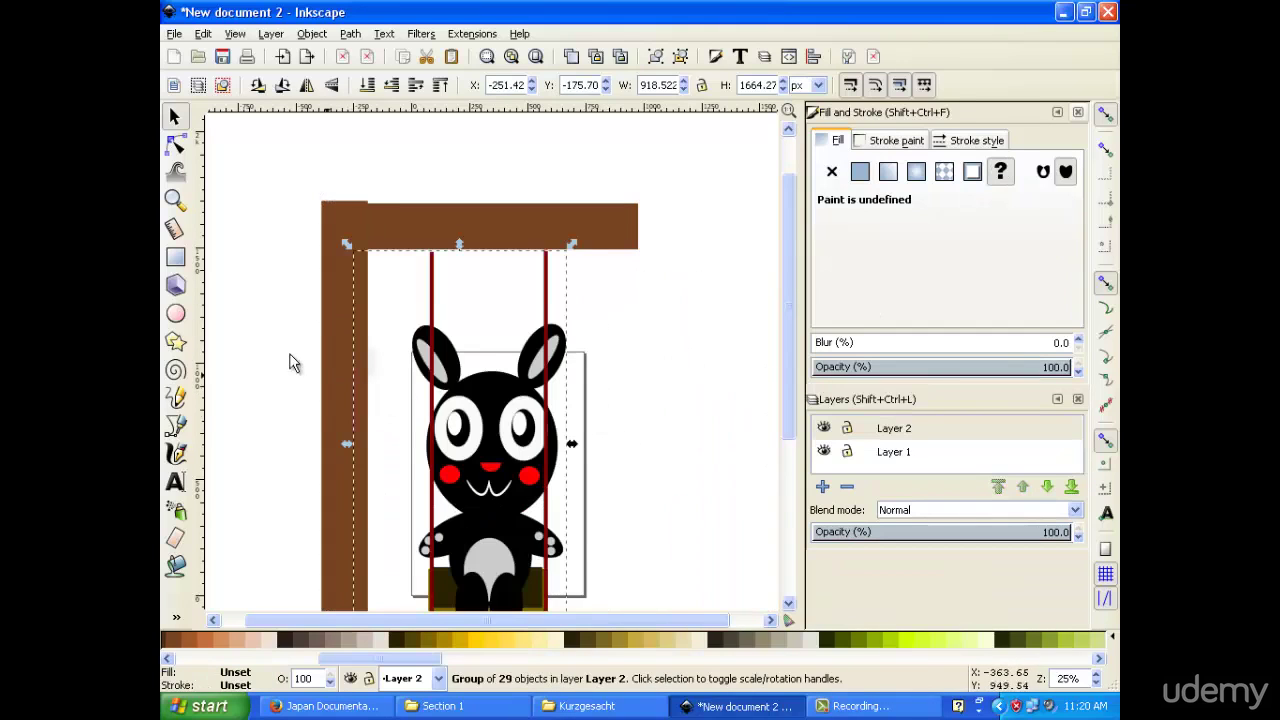
pyautogui.click(270, 302)
pyautogui.click(326, 300)
pyautogui.moveTo(326, 300); pyautogui.dragTo(606, 303)
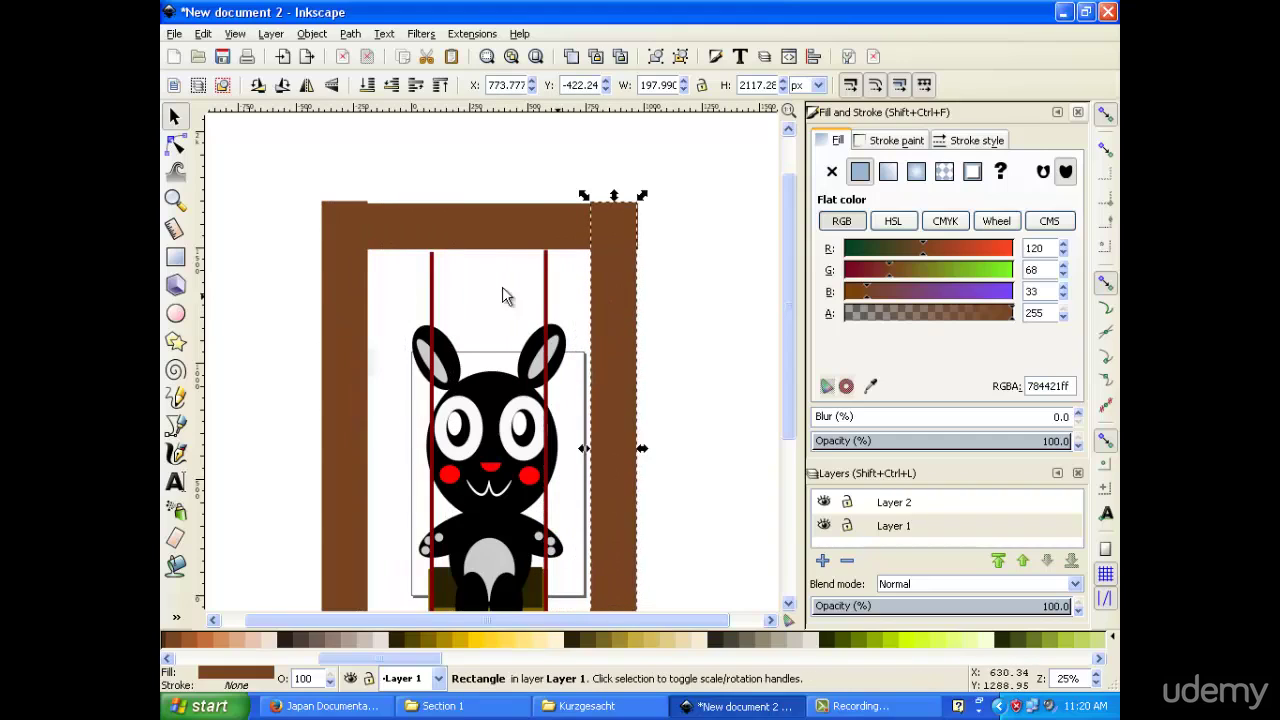
pyautogui.click(343, 286)
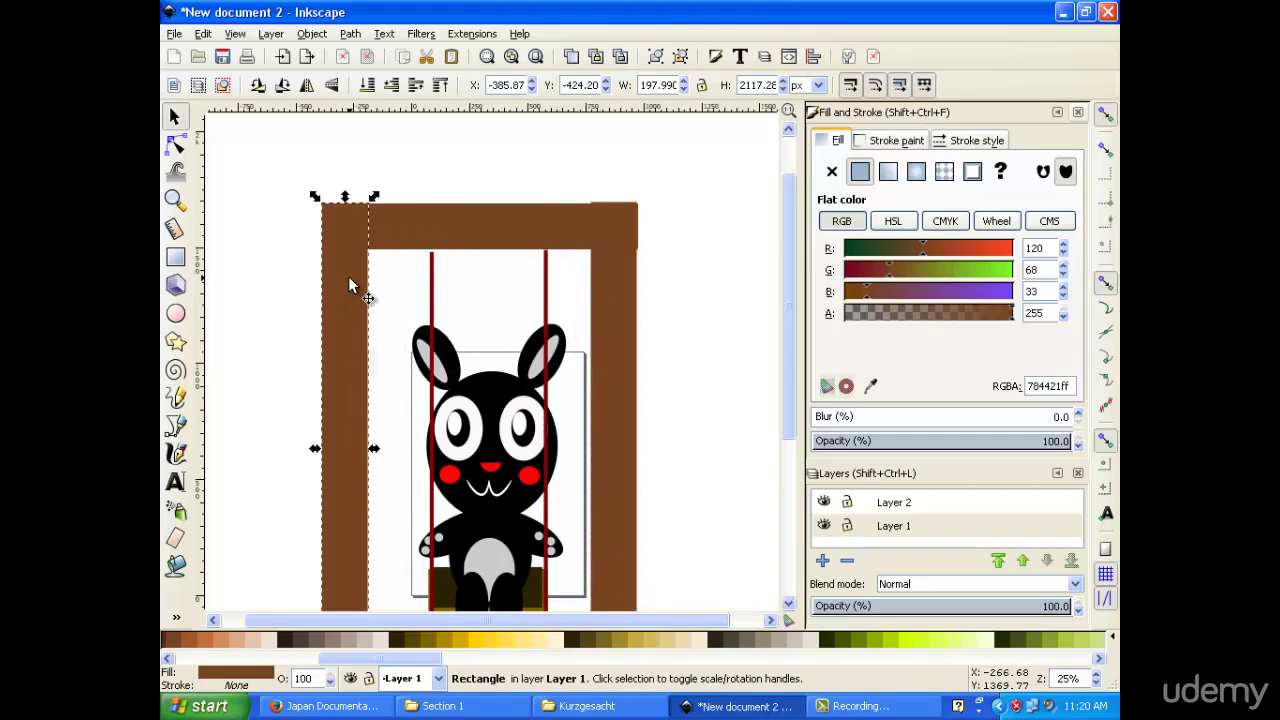
# Shift the right post outward to the very end of the beam, at about X 978, Y -424 px.
pyautogui.click(604, 326)
pyautogui.press('Right')
pyautogui.press('Right')
pyautogui.press('Right')
pyautogui.press('Right')
pyautogui.press('Right')
pyautogui.press('Right')
pyautogui.press('Right')
pyautogui.press('Right')
pyautogui.press('Right')
pyautogui.press('Right')
pyautogui.press('Right')
pyautogui.press('Right')
pyautogui.press('Right')
pyautogui.press('Right')
pyautogui.press('Right')
pyautogui.press('Right')
pyautogui.press('Right')
pyautogui.press('Right')
pyautogui.press('Right')
pyautogui.press('Right')
pyautogui.press('Right')
pyautogui.press('Right')
pyautogui.press('Right')
pyautogui.press('Right')
pyautogui.press('Right')
pyautogui.press('Right')
pyautogui.press('Right')
pyautogui.press('Down')
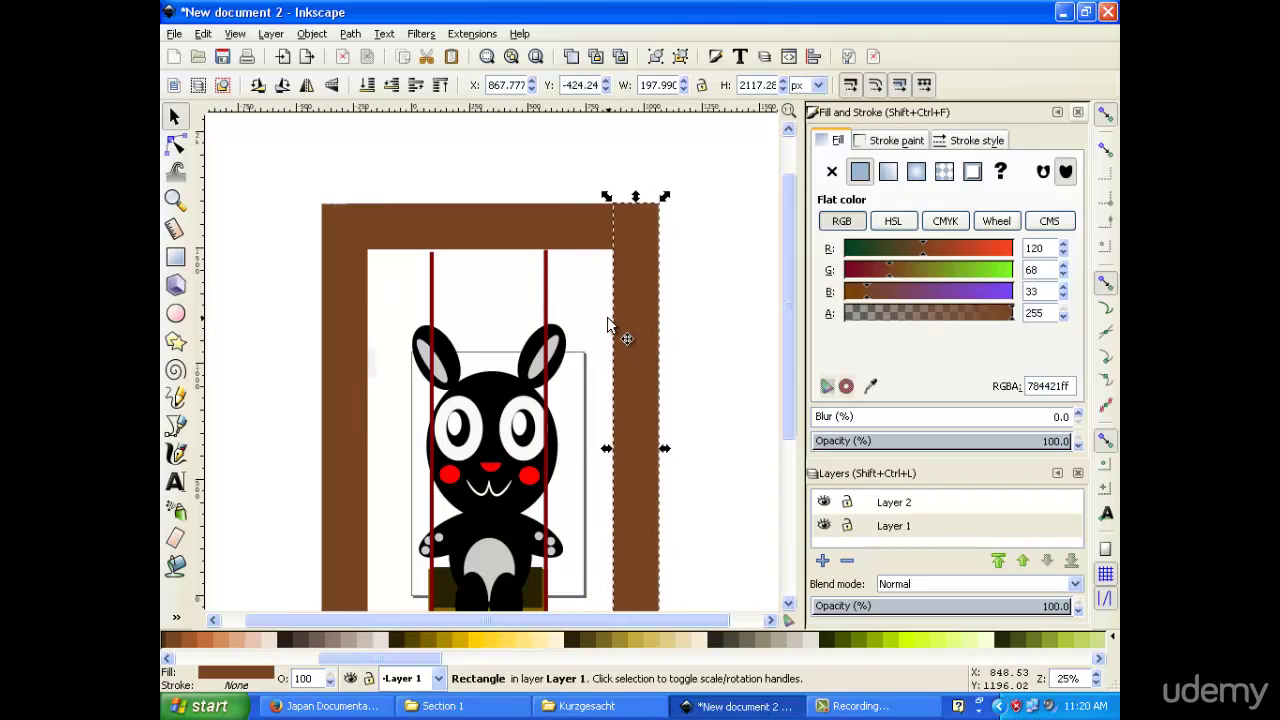
pyautogui.press('Right')
pyautogui.press('Right')
pyautogui.press('Right')
pyautogui.press('Right')
pyautogui.press('Right')
pyautogui.press('Right')
pyautogui.press('Right')
pyautogui.press('Right')
pyautogui.press('Right')
pyautogui.press('Right')
pyautogui.press('Right')
pyautogui.press('Right')
pyautogui.press('Right')
pyautogui.press('Right')
pyautogui.press('Right')
pyautogui.press('Right')
pyautogui.press('Right')
pyautogui.press('Right')
pyautogui.press('Right')
pyautogui.press('Right')
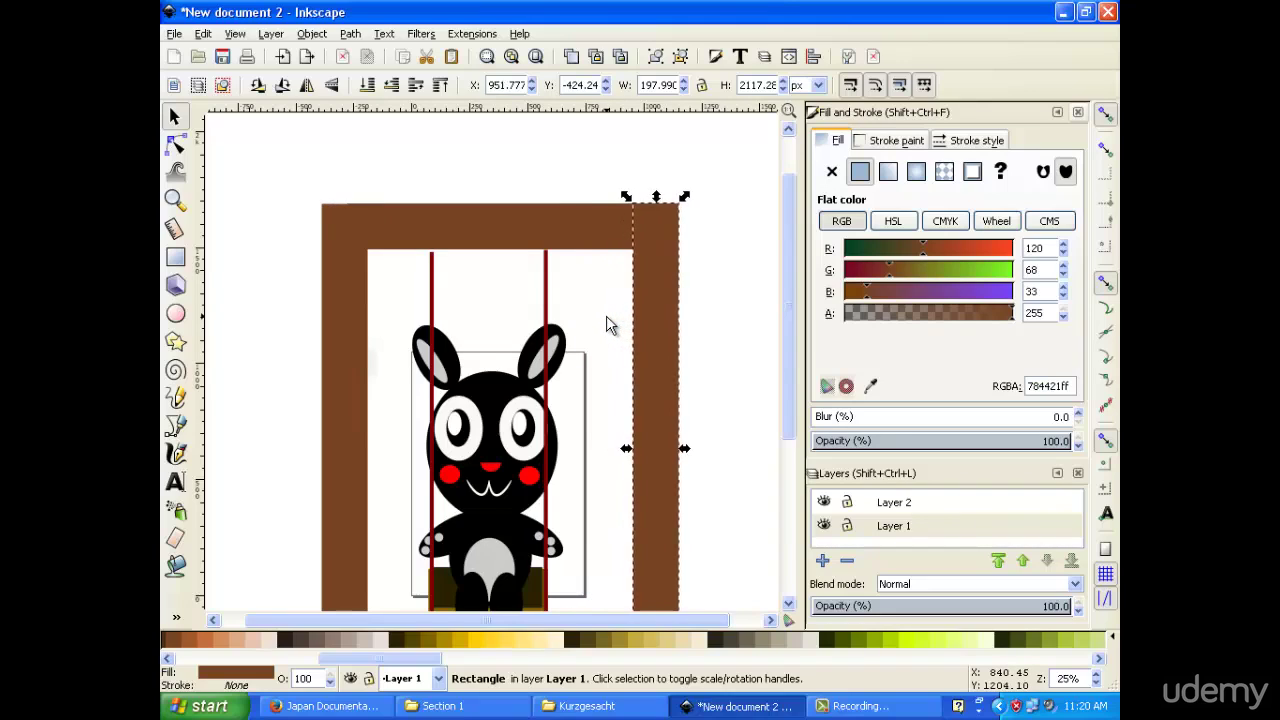
pyautogui.press('Left')
pyautogui.press('Left')
pyautogui.press('Left')
pyautogui.press('Left')
pyautogui.press('Left')
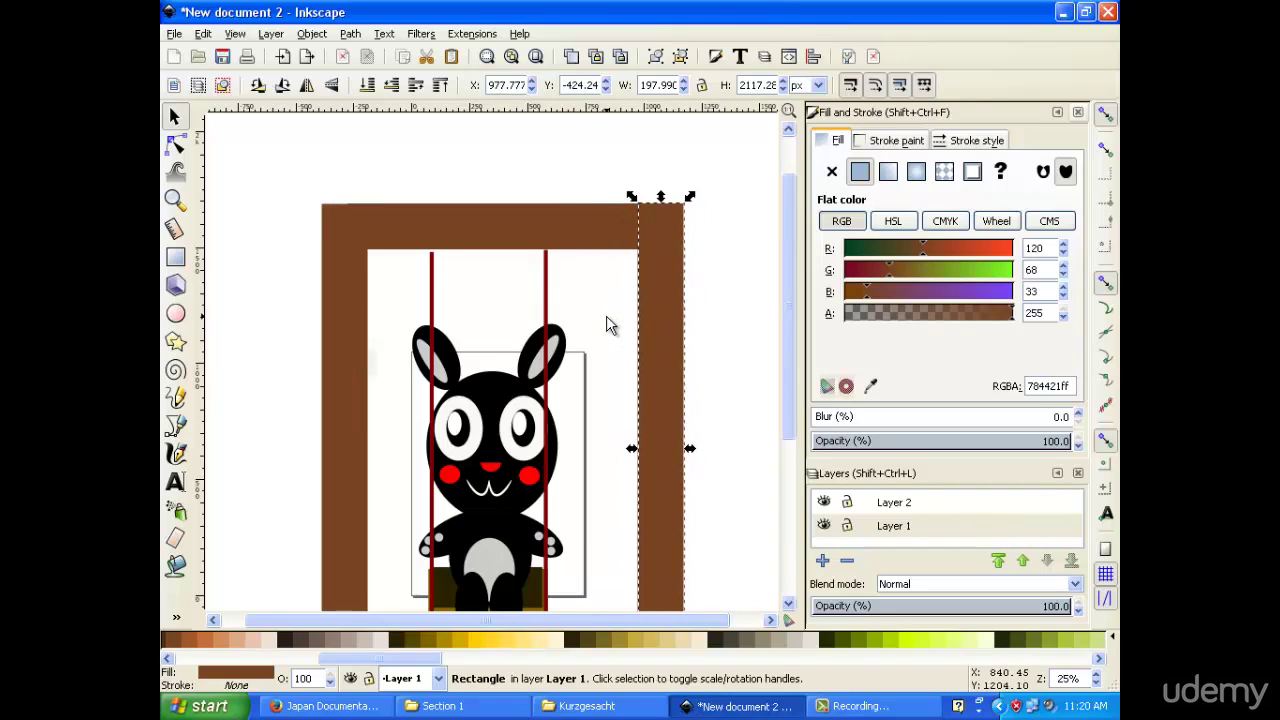
# Nudge the left post to about X -388, Y -430 px so it lines up with the beam's left corner.
pyautogui.click(336, 342)
pyautogui.press('Left')
pyautogui.press('Left')
pyautogui.press('Left')
pyautogui.press('Left')
pyautogui.press('Left')
pyautogui.press('Left')
pyautogui.press('Left')
pyautogui.press('Left')
pyautogui.press('Left')
pyautogui.press('Left')
pyautogui.press('Left')
pyautogui.press('Left')
pyautogui.press('Left')
pyautogui.press('Left')
pyautogui.press('Left')
pyautogui.press('Left')
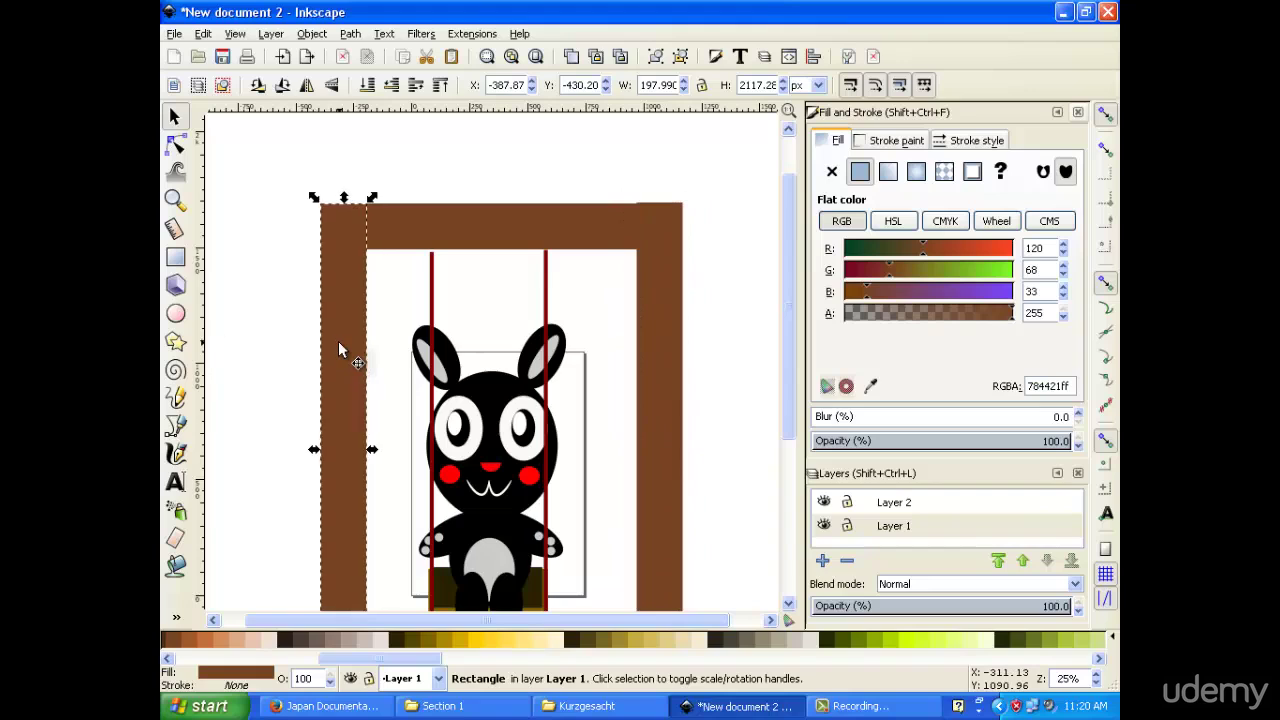
# Shift the left post outward to the beam's left end, at about X -466, Y -430 px, and deselect it.
pyautogui.press('Left')
pyautogui.press('Left')
pyautogui.press('Left')
pyautogui.press('Left')
pyautogui.press('Left')
pyautogui.press('Left')
pyautogui.press('Left')
pyautogui.press('Left')
pyautogui.press('Left')
pyautogui.press('Left')
pyautogui.press('Left')
pyautogui.press('Left')
pyautogui.press('Left')
pyautogui.press('Left')
pyautogui.press('Left')
pyautogui.press('Left')
pyautogui.press('Left')
pyautogui.press('Left')
pyautogui.press('Left')
pyautogui.press('Left')
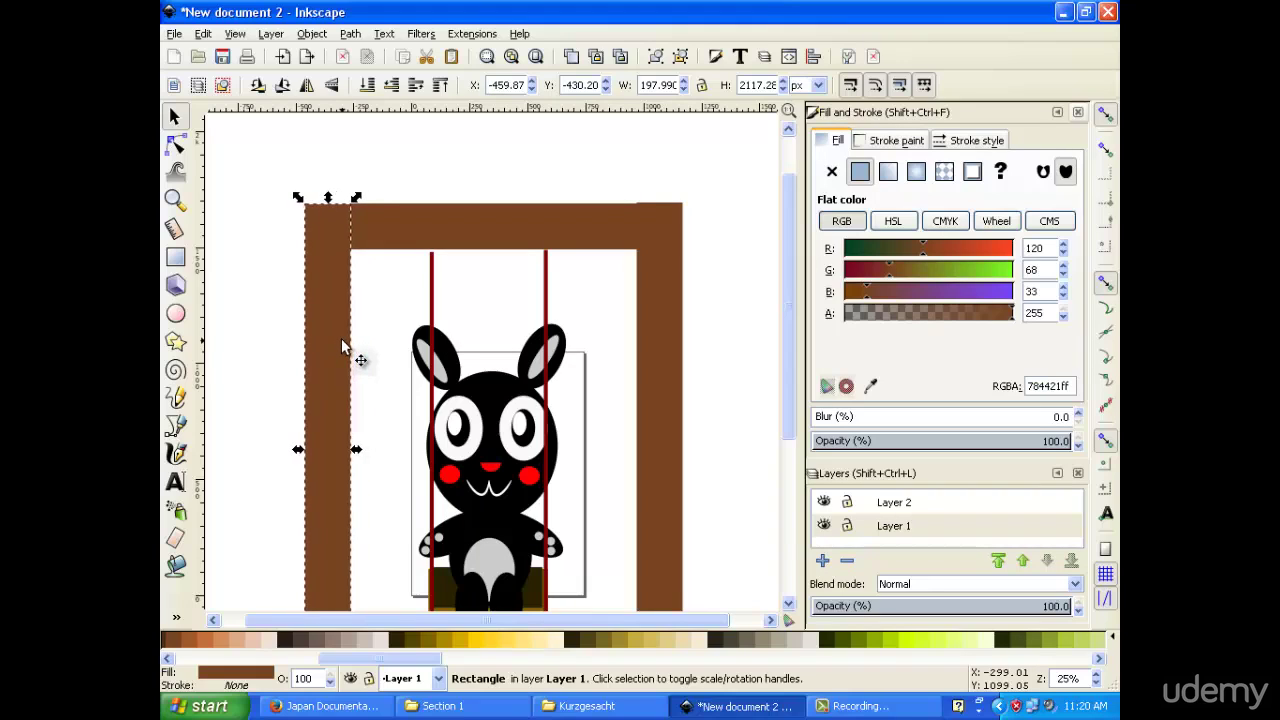
pyautogui.press('Left')
pyautogui.press('Left')
pyautogui.press('Left')
pyautogui.press('Left')
pyautogui.press('Right')
pyautogui.press('Right')
pyautogui.press('Right')
pyautogui.press('Right')
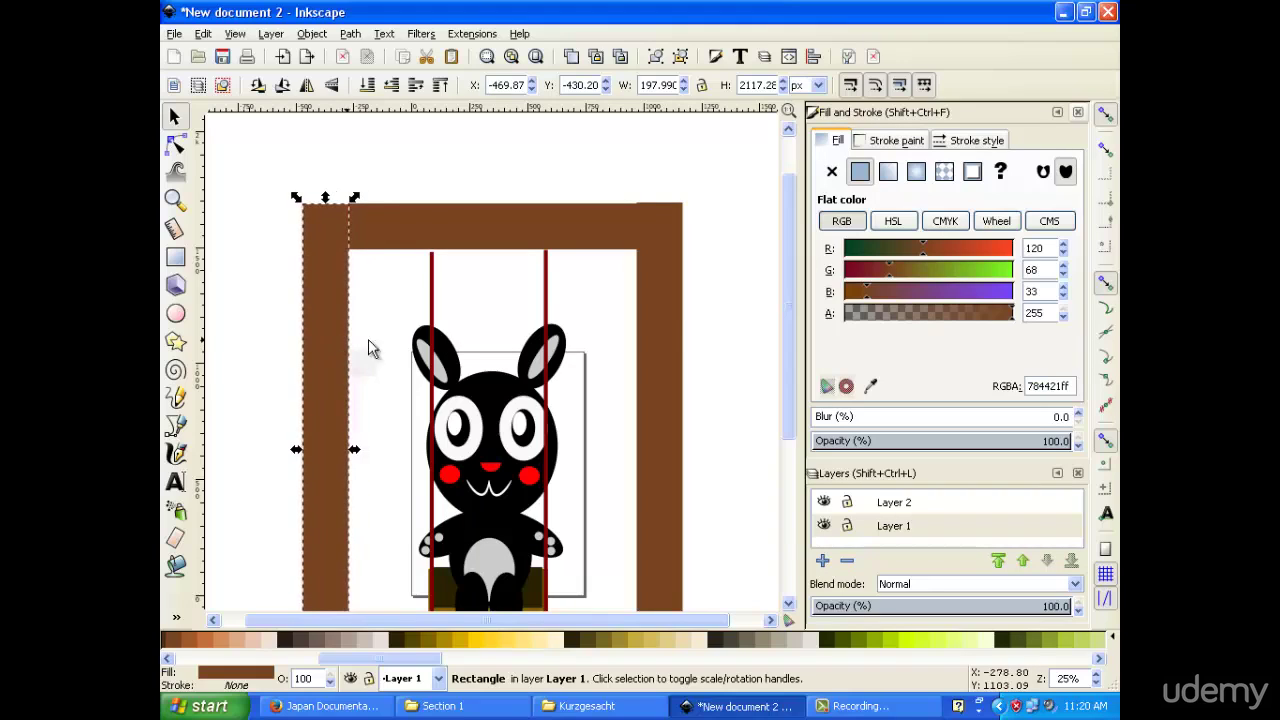
pyautogui.scroll(-5, 686, 300)
pyautogui.scroll(4, 721, 270)
pyautogui.scroll(-3, 721, 267)
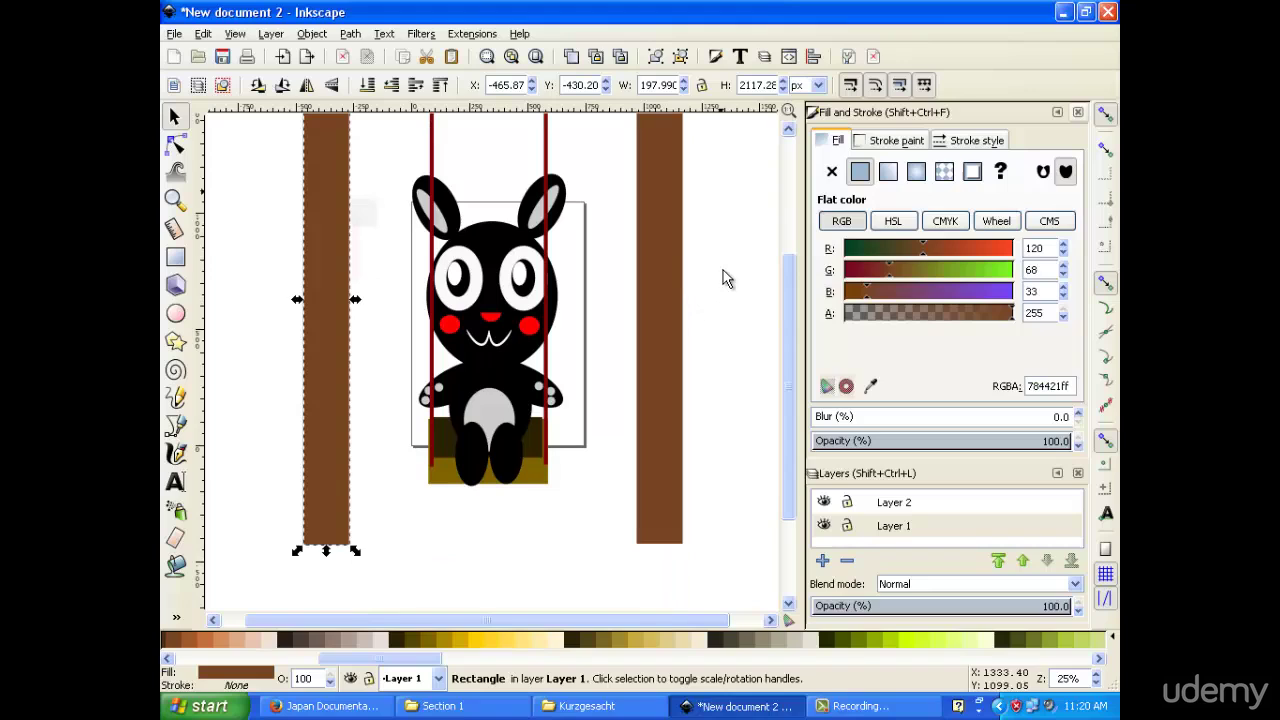
pyautogui.click(731, 290)
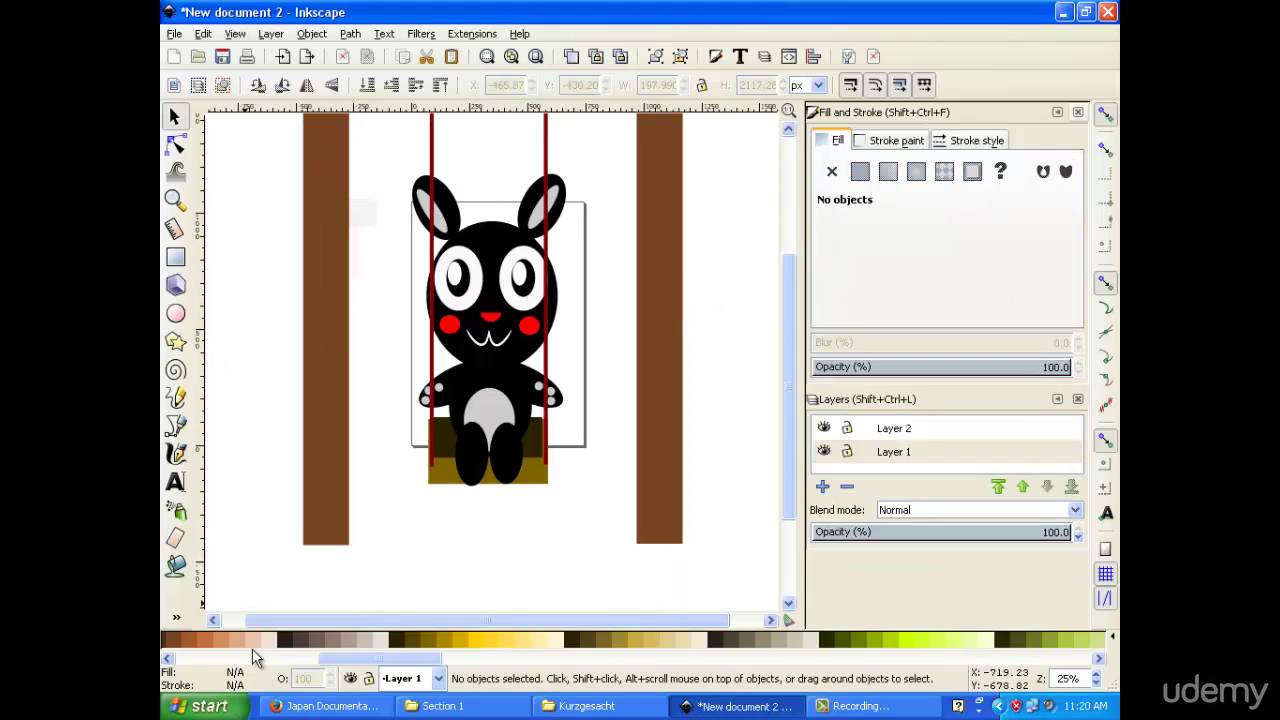
# Draw a rectangle about 1232 by 307 px between the posts' lower ends and fill it with opaque grey-brown 6c5d53ff.
pyautogui.click(175, 257)
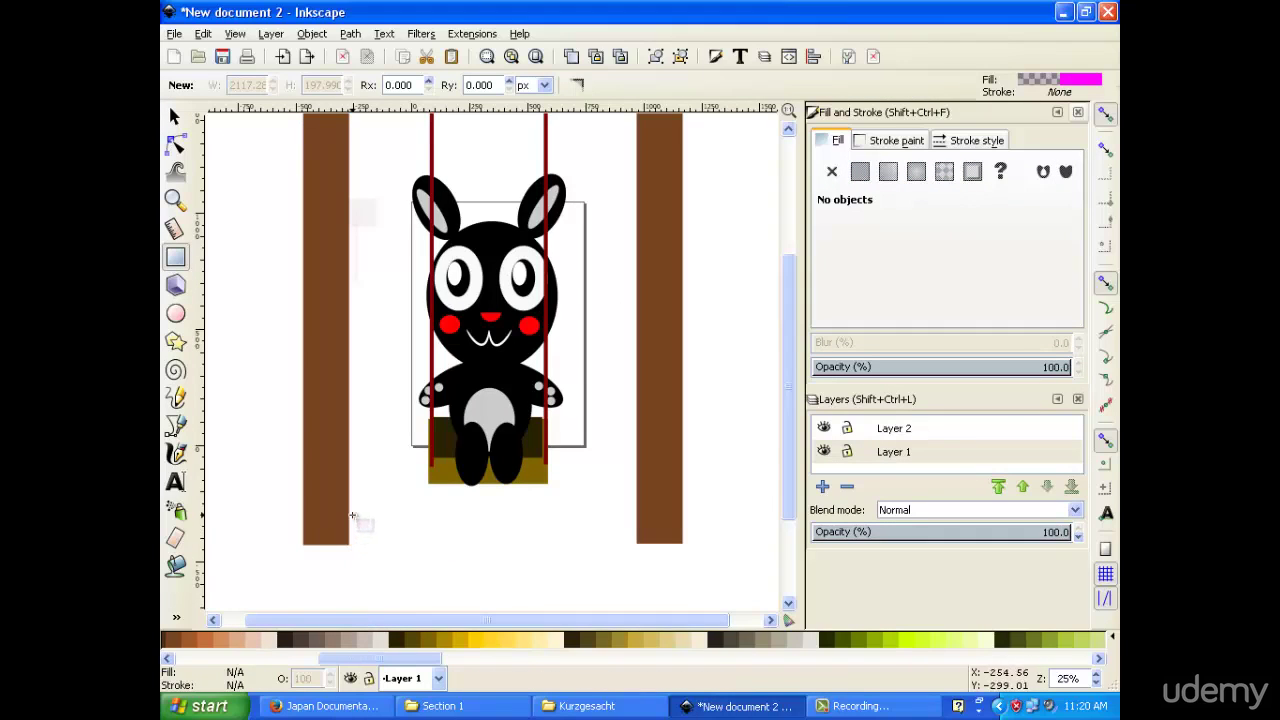
pyautogui.moveTo(349, 510); pyautogui.dragTo(635, 580)
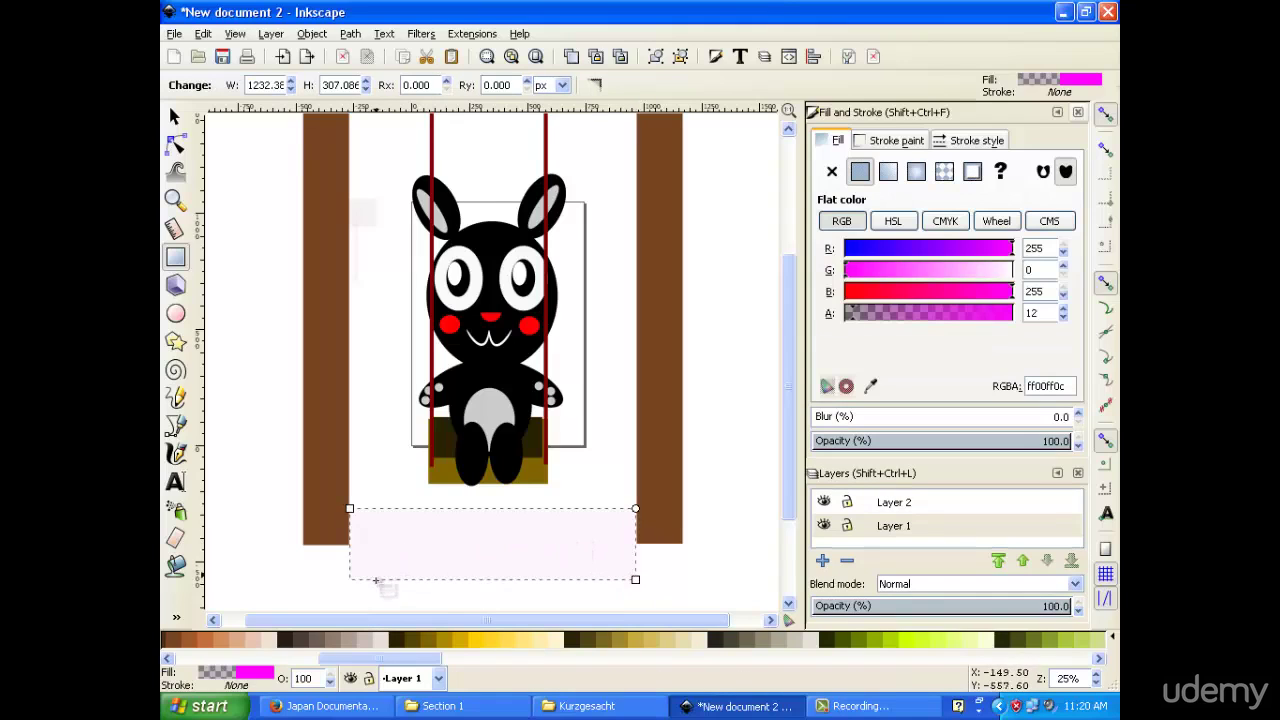
pyautogui.click(321, 640)
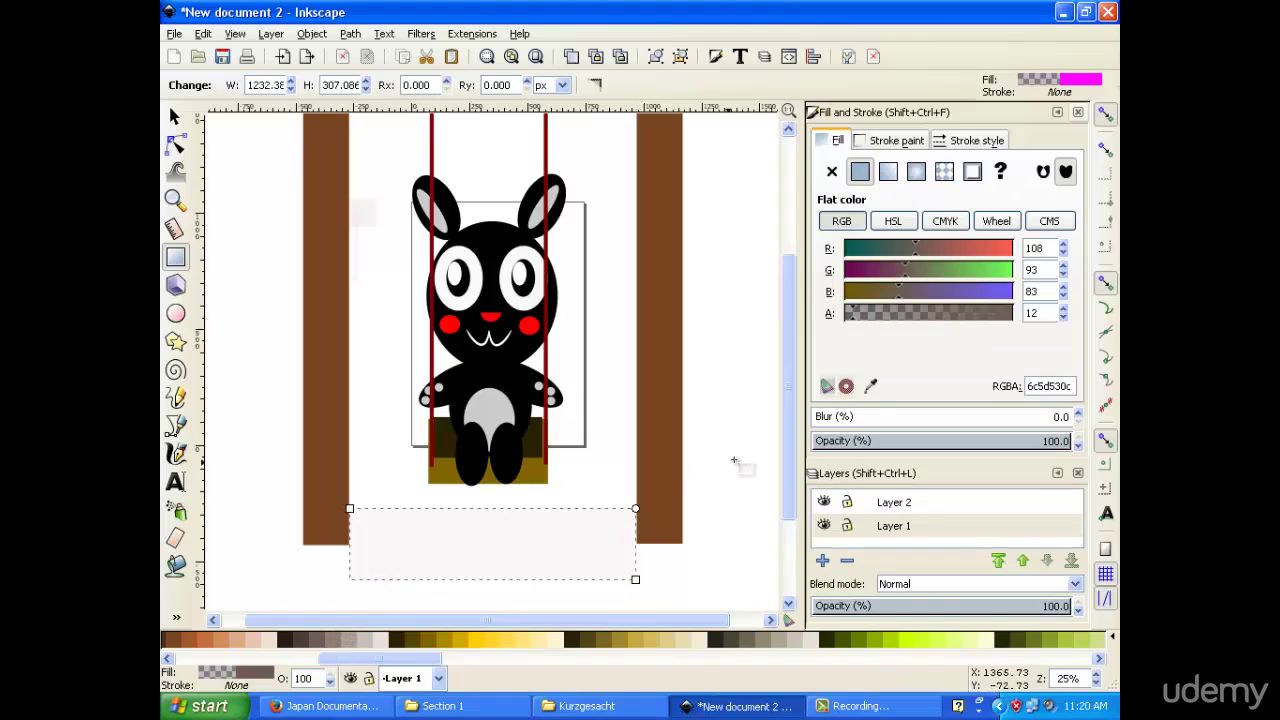
pyautogui.click(888, 171)
pyautogui.click(860, 171)
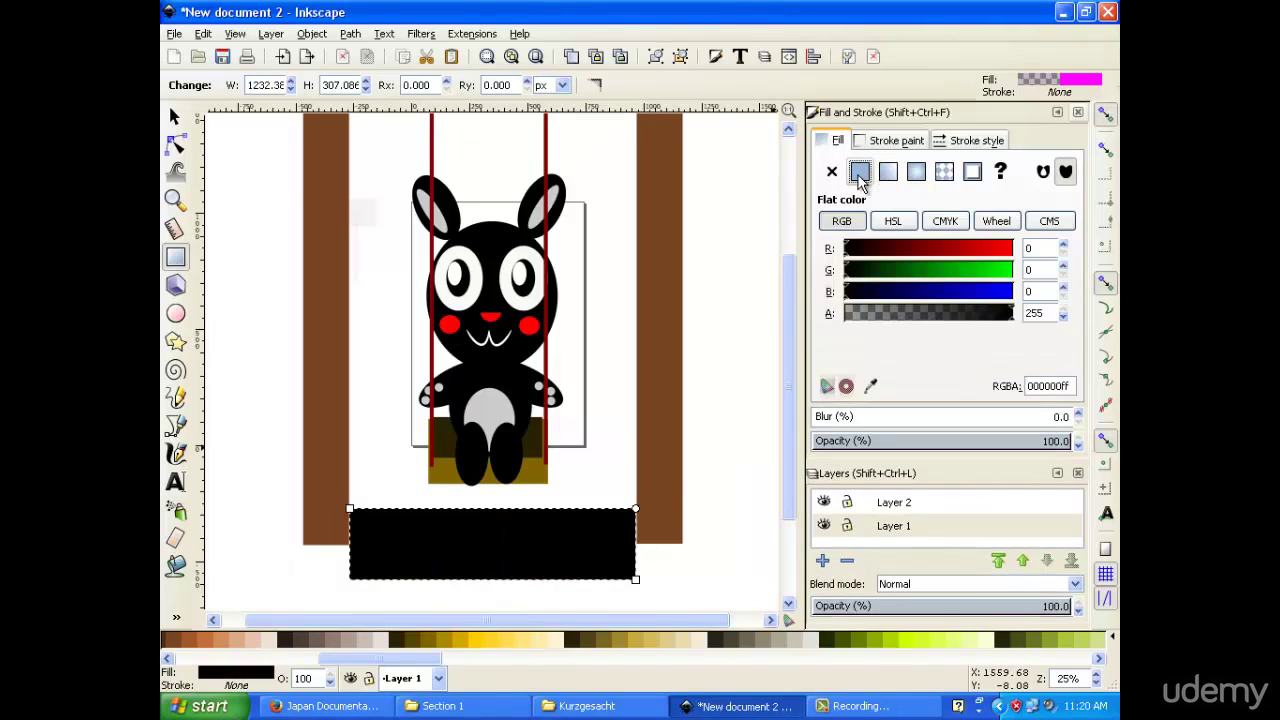
pyautogui.click(313, 640)
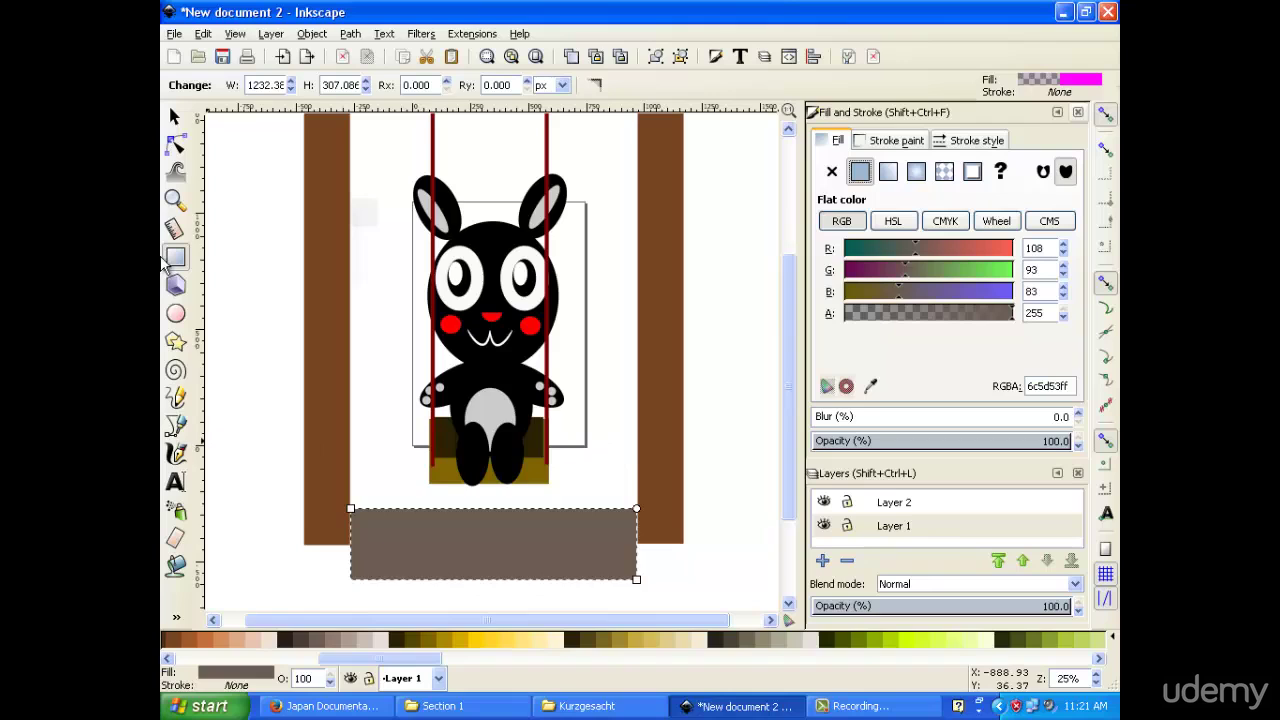
pyautogui.click(257, 318)
# Examine the whole drawing from beam to base, checking the posts, the rabbit on the swing and the grey-brown base rectangle.
pyautogui.scroll(5, 300, 330)
pyautogui.scroll(-5, 630, 330)
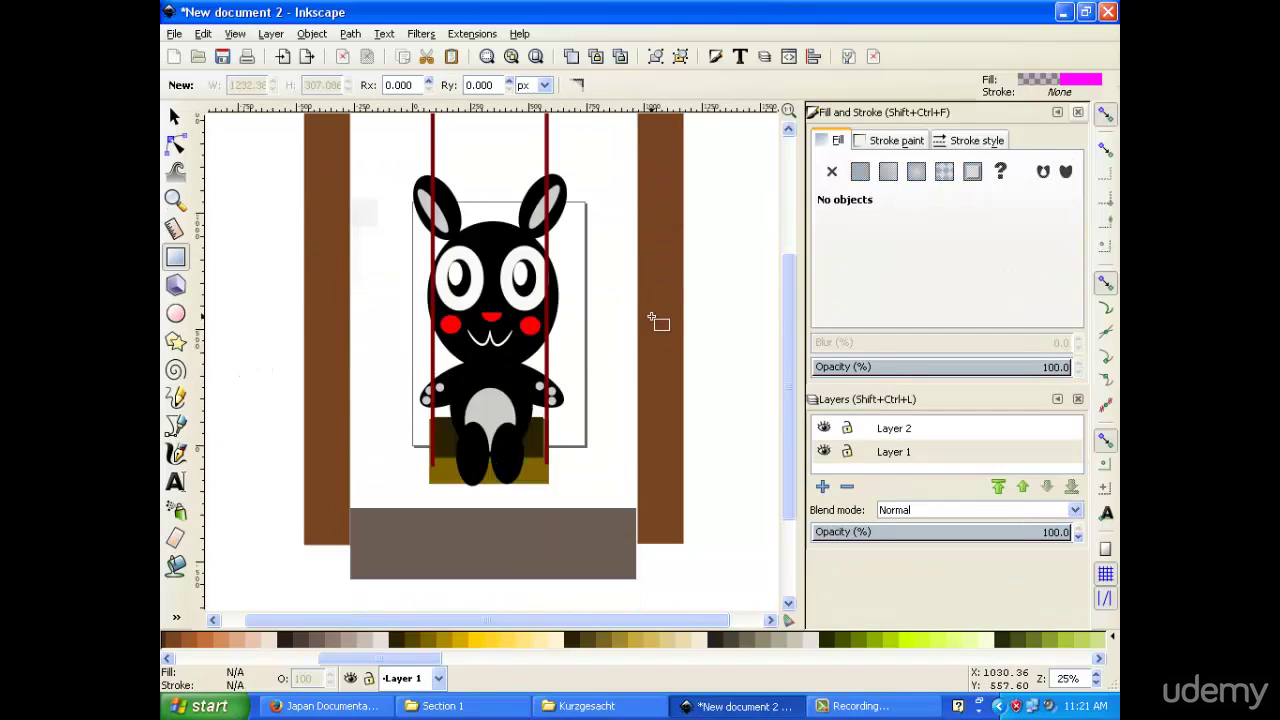
pyautogui.scroll(3, 660, 323)
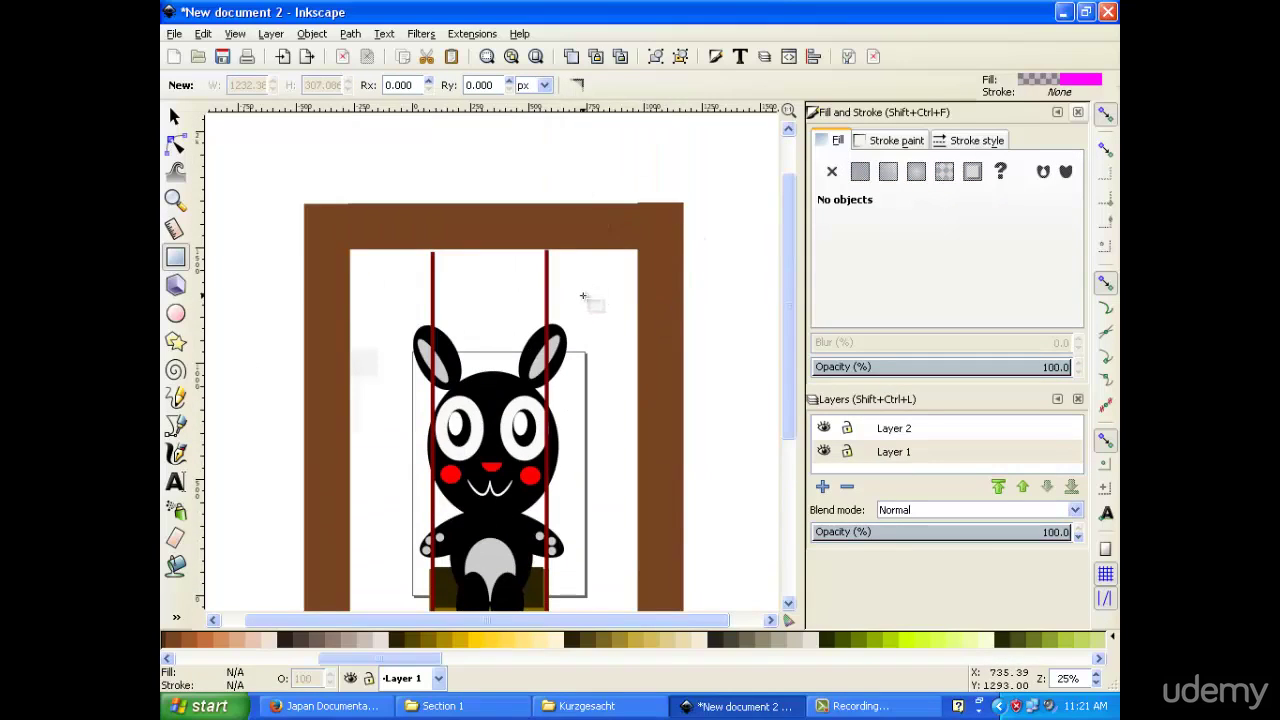
pyautogui.scroll(-3, 514, 281)
pyautogui.scroll(6, 520, 286)
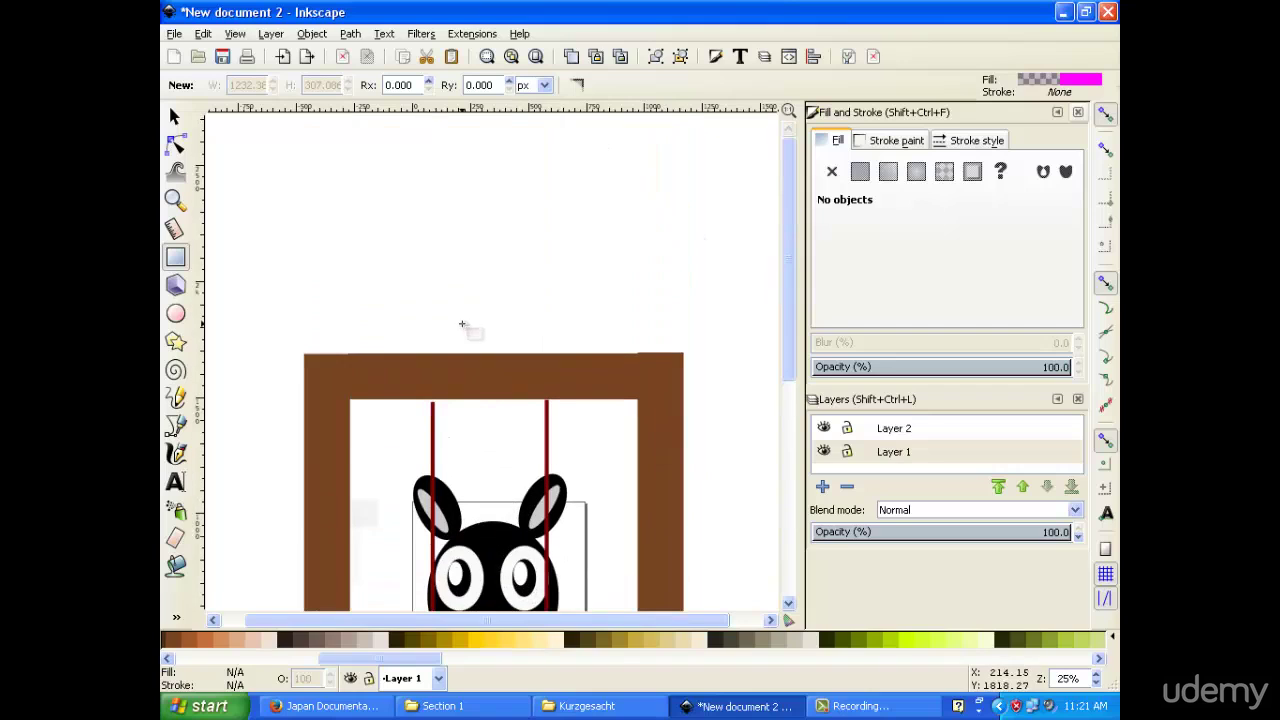
pyautogui.scroll(-2, 466, 329)
pyautogui.click(176, 118)
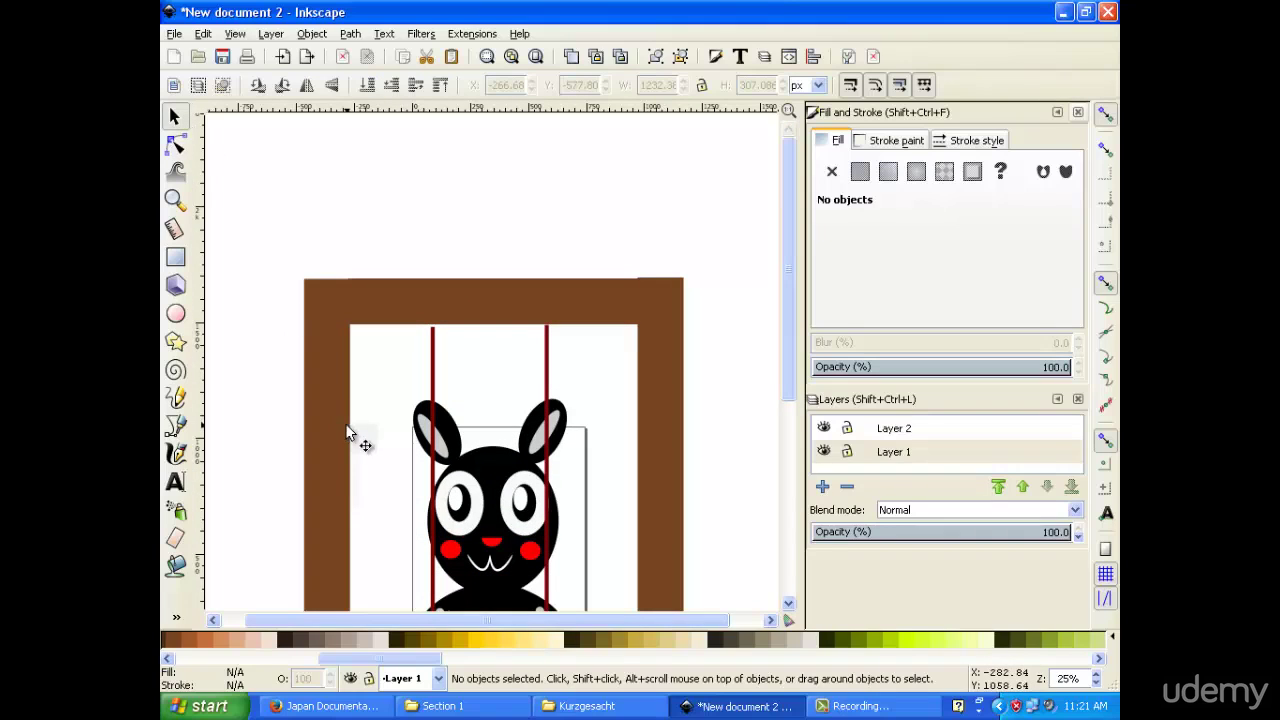
pyautogui.click(325, 423)
pyautogui.scroll(-2, 410, 435)
pyautogui.scroll(-3, 450, 425)
pyautogui.scroll(3, 488, 412)
pyautogui.scroll(-3, 500, 414)
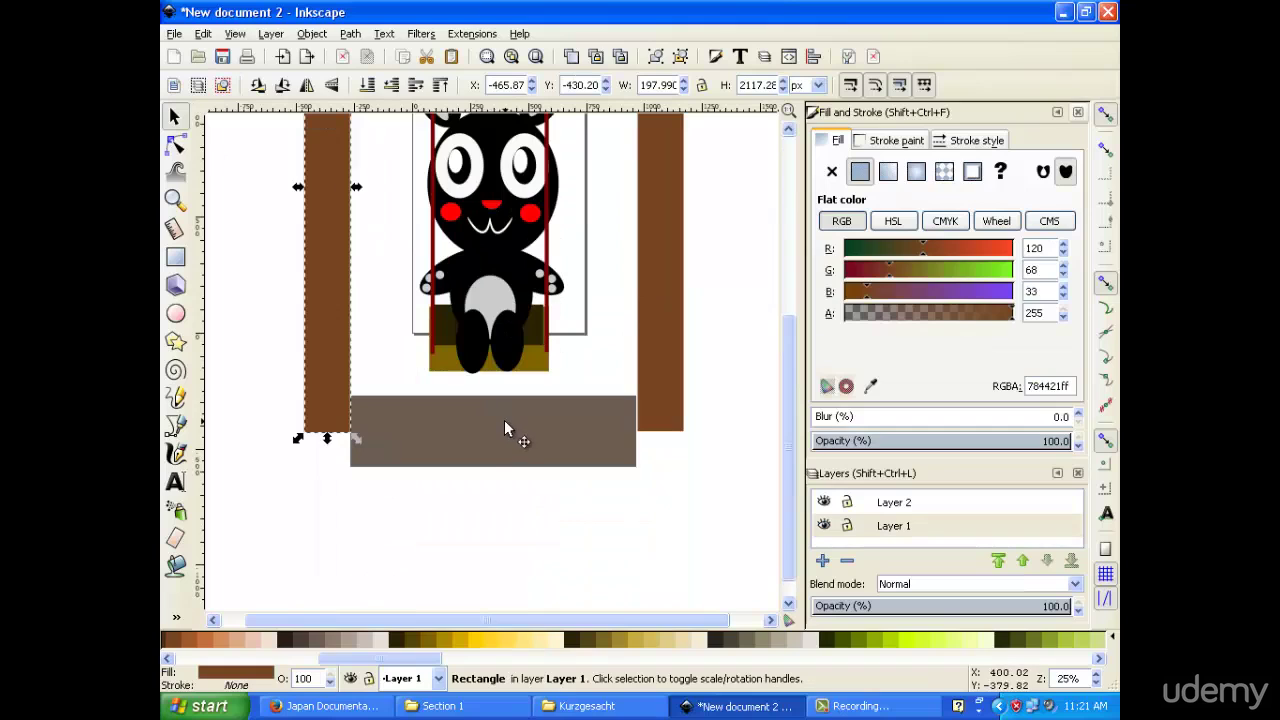
pyautogui.click(504, 420)
pyautogui.scroll(1, 716, 443)
pyautogui.click(716, 443)
pyautogui.scroll(1, 714, 435)
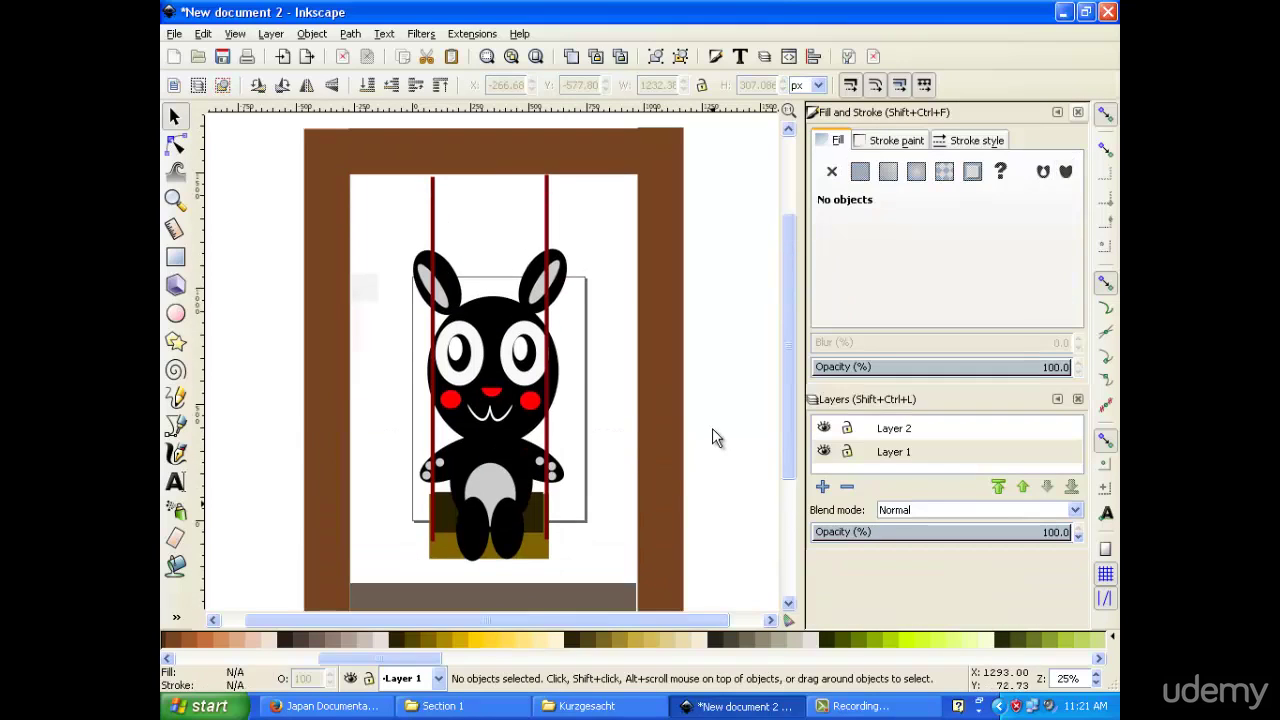
pyautogui.scroll(-2, 712, 428)
pyautogui.click(560, 485)
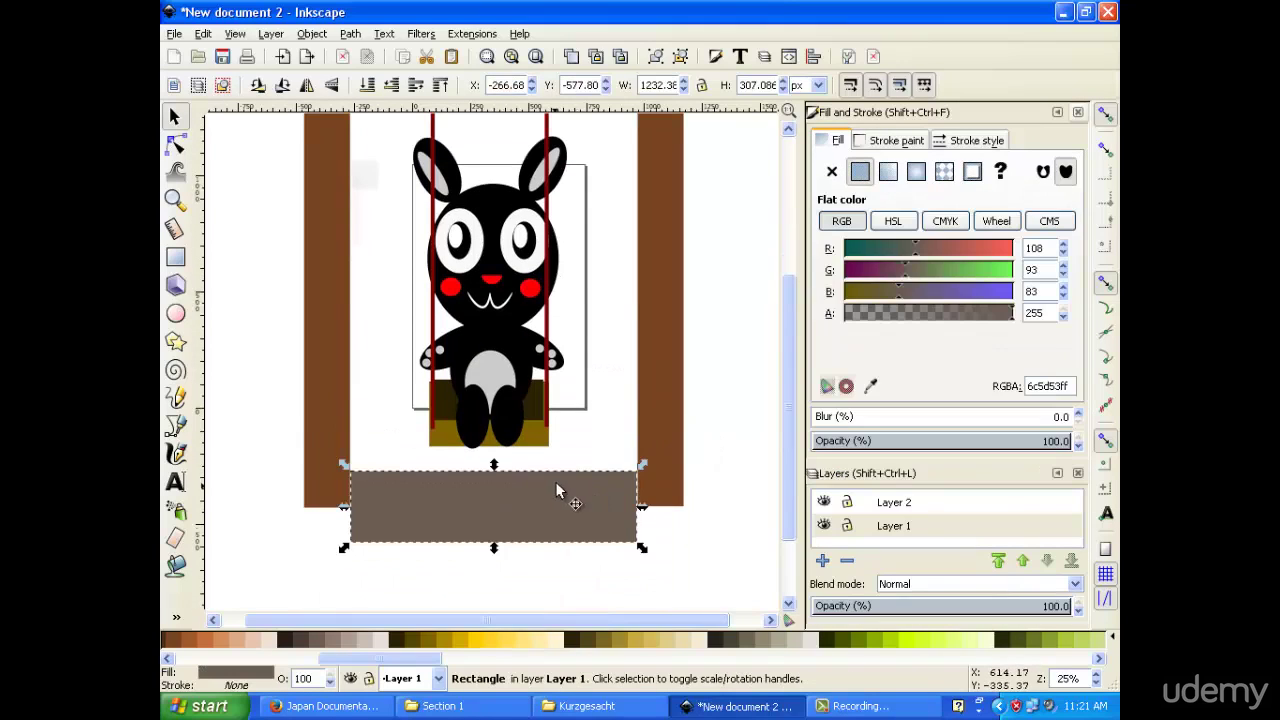
pyautogui.scroll(1, 540, 437)
pyautogui.scroll(-1, 540, 437)
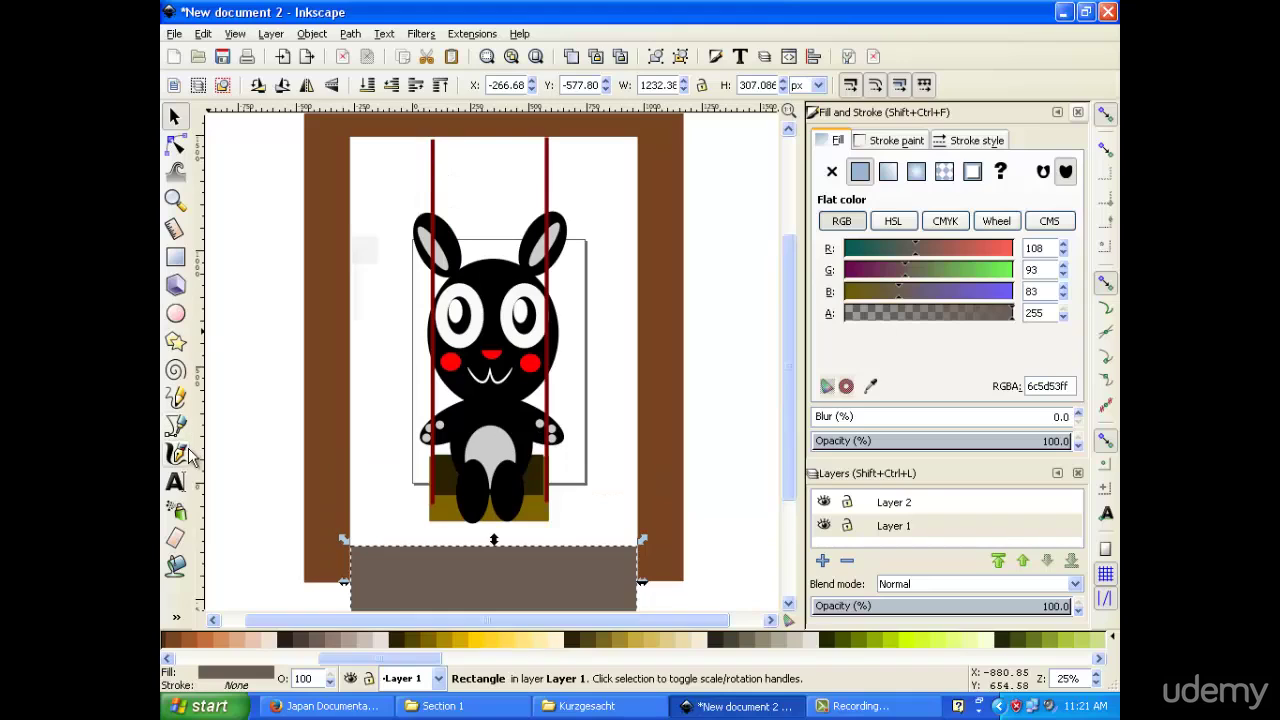
pyautogui.scroll(2, 613, 433)
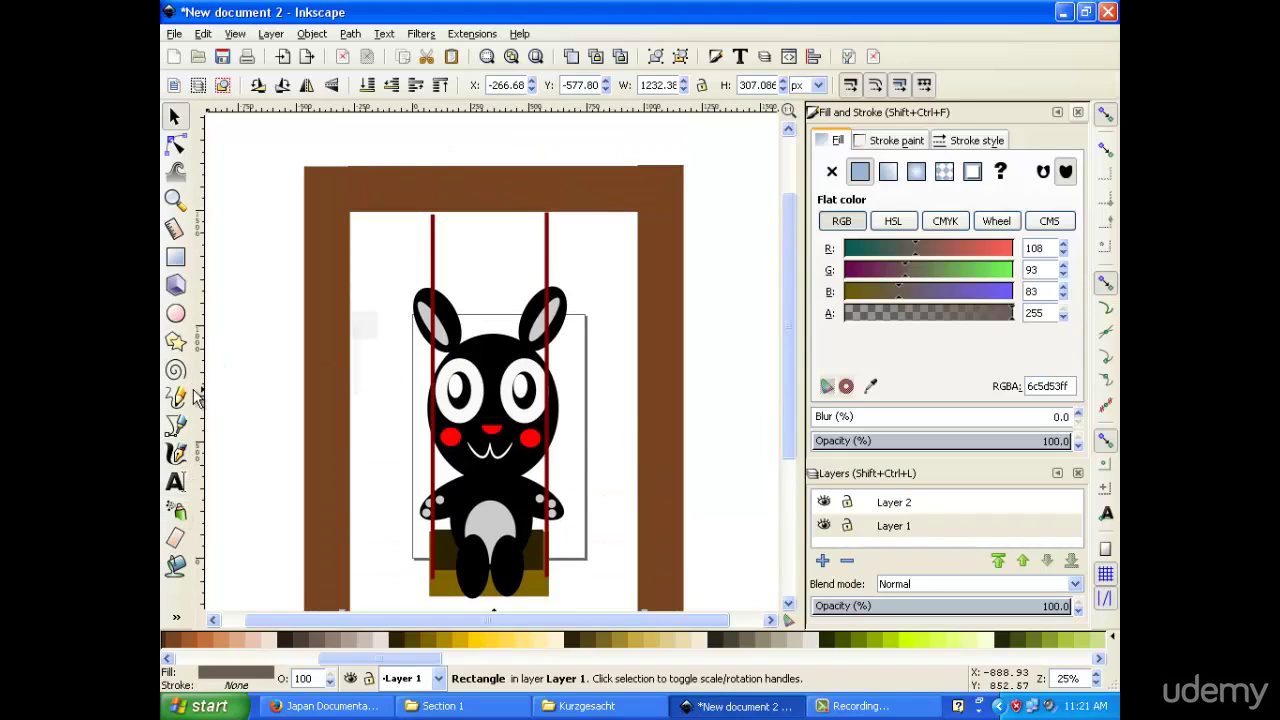
pyautogui.press('-')
pyautogui.press('-')
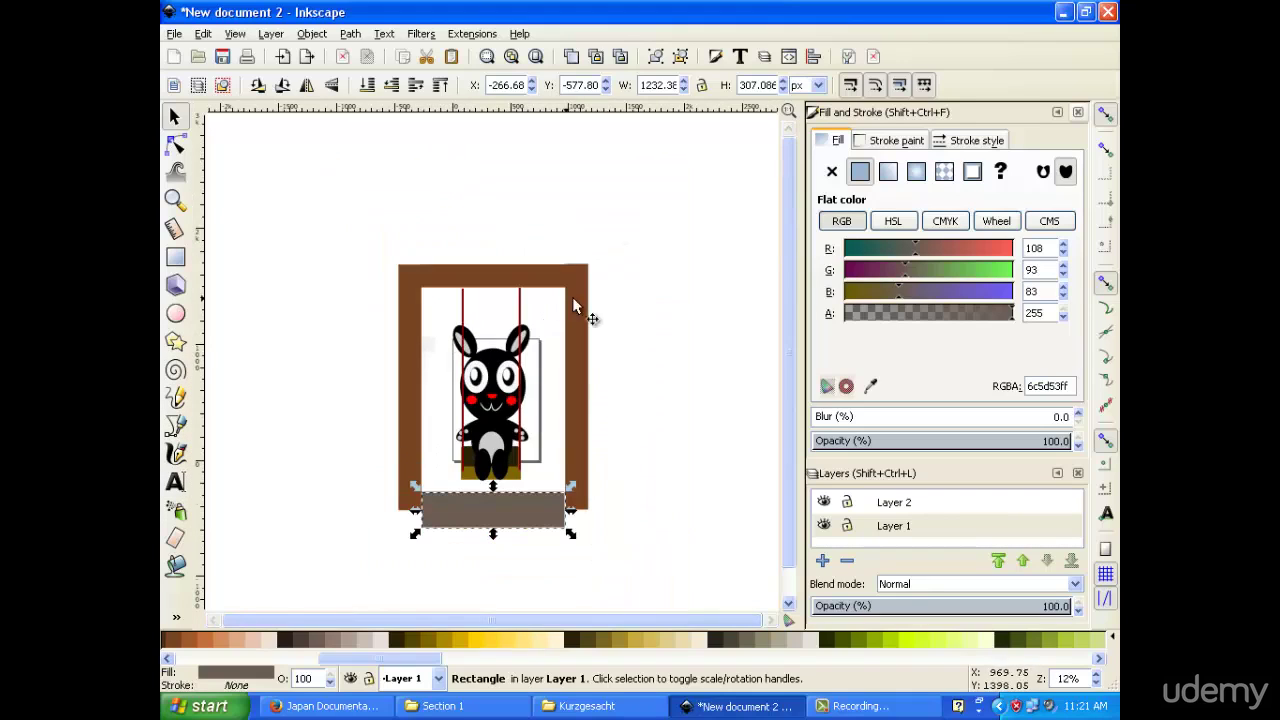
# Save the drawing to the Desktop as an Inkscape SVG named Happy Bear.
pyautogui.click(173, 34)
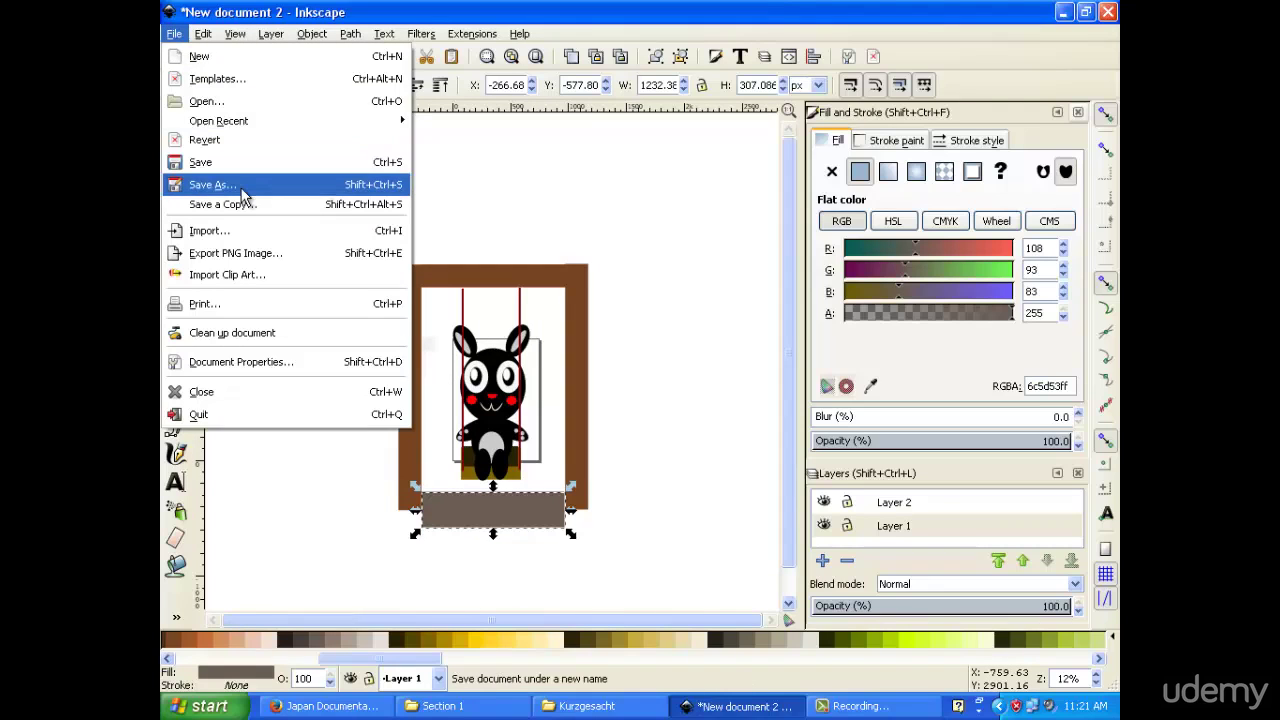
pyautogui.click(366, 290)
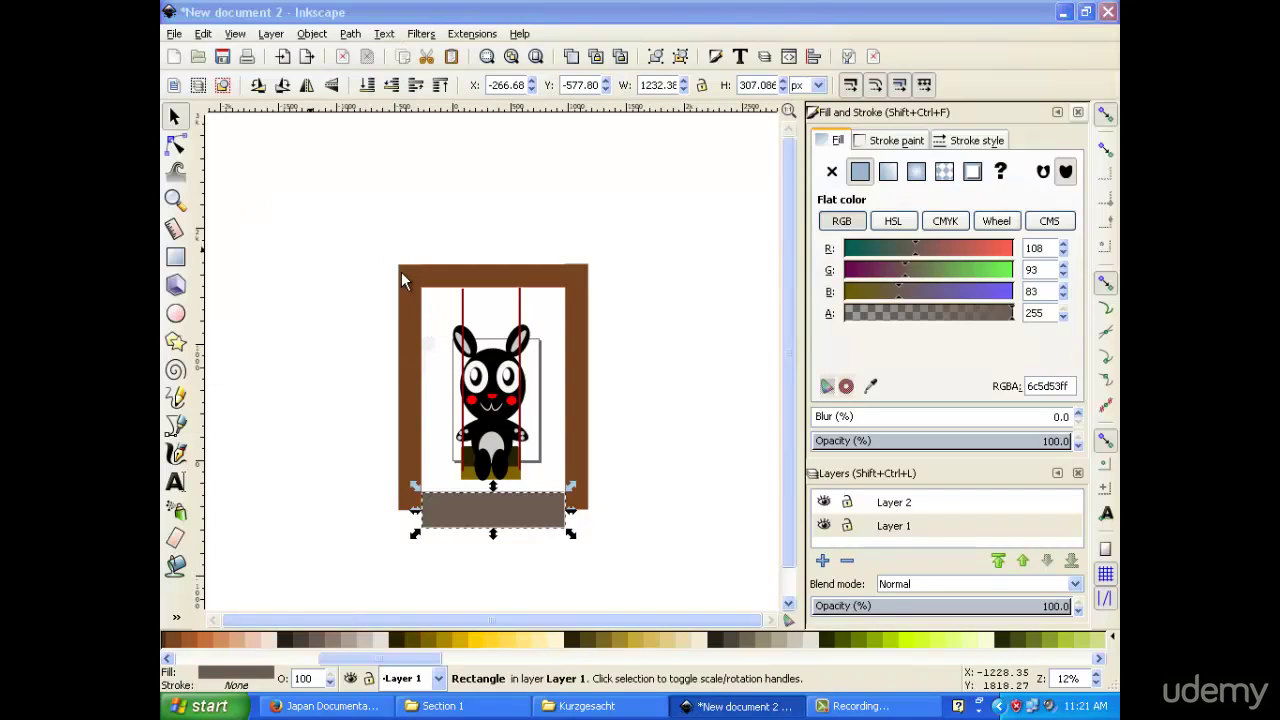
pyautogui.hotkey('ctrl', 's')
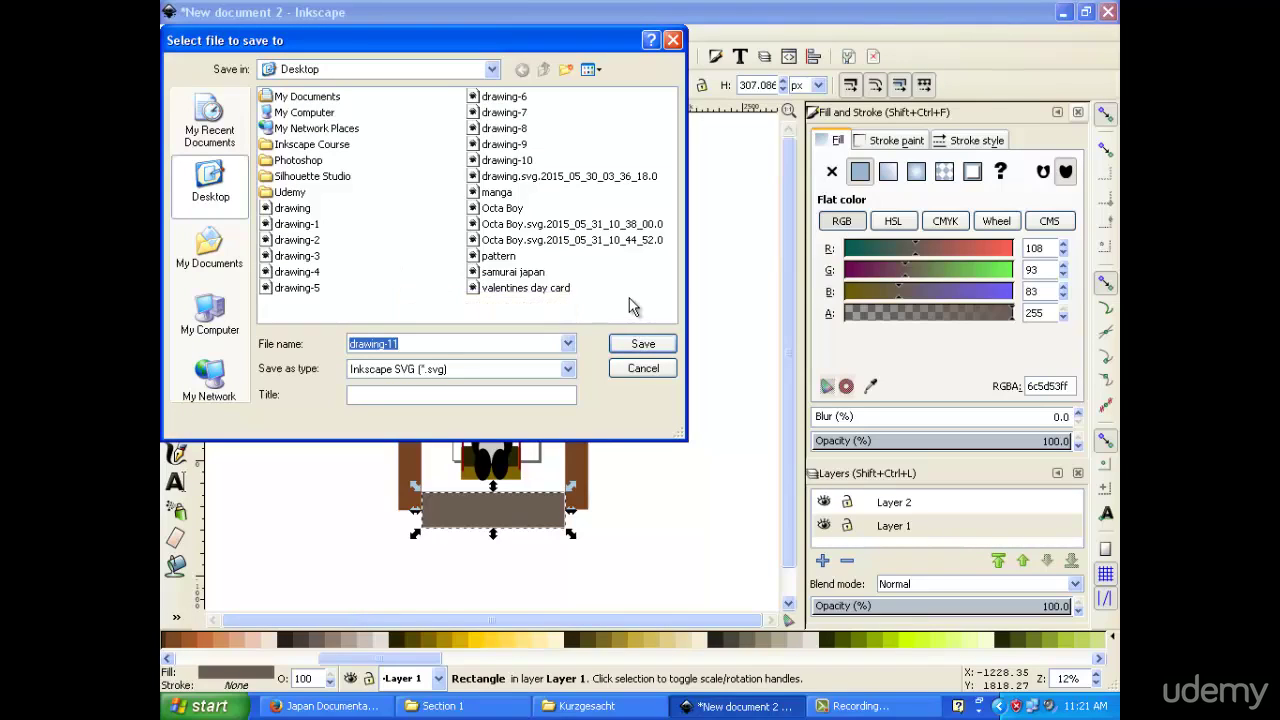
pyautogui.press('BackSpace')
pyautogui.write('Ha')
pyautogui.click(640, 343)
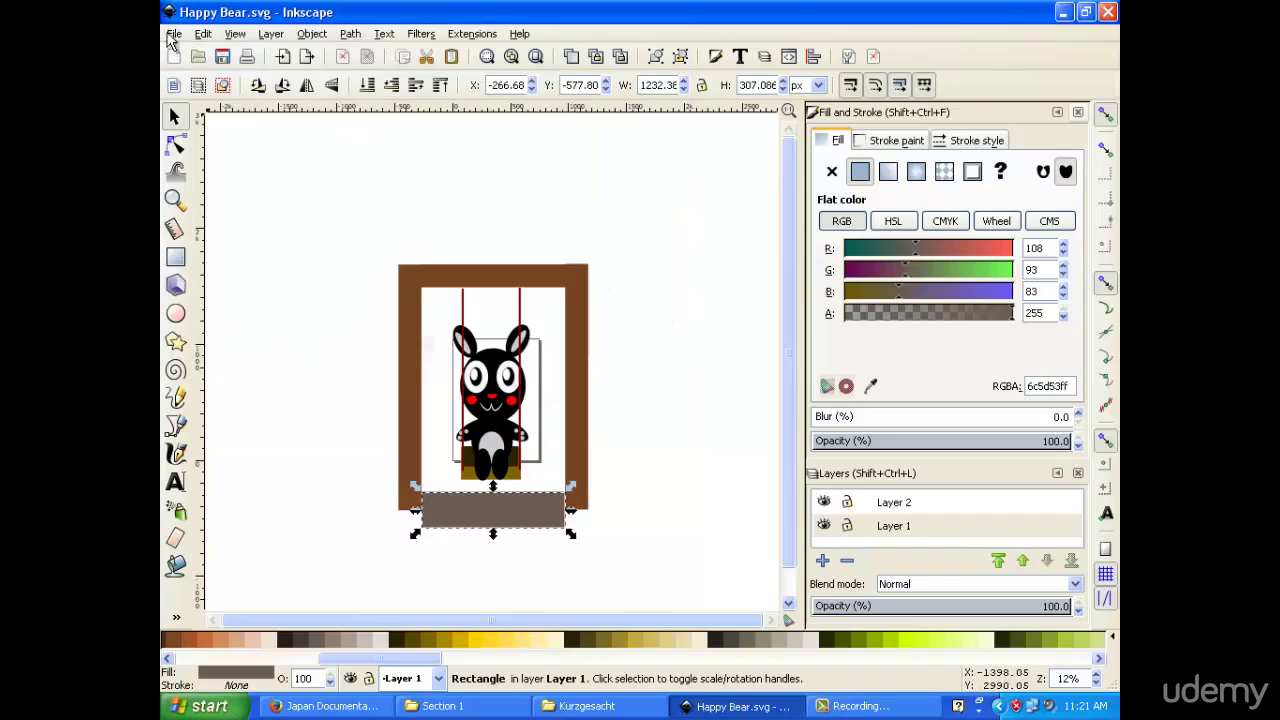
pyautogui.hotkey('ctrl', 's')
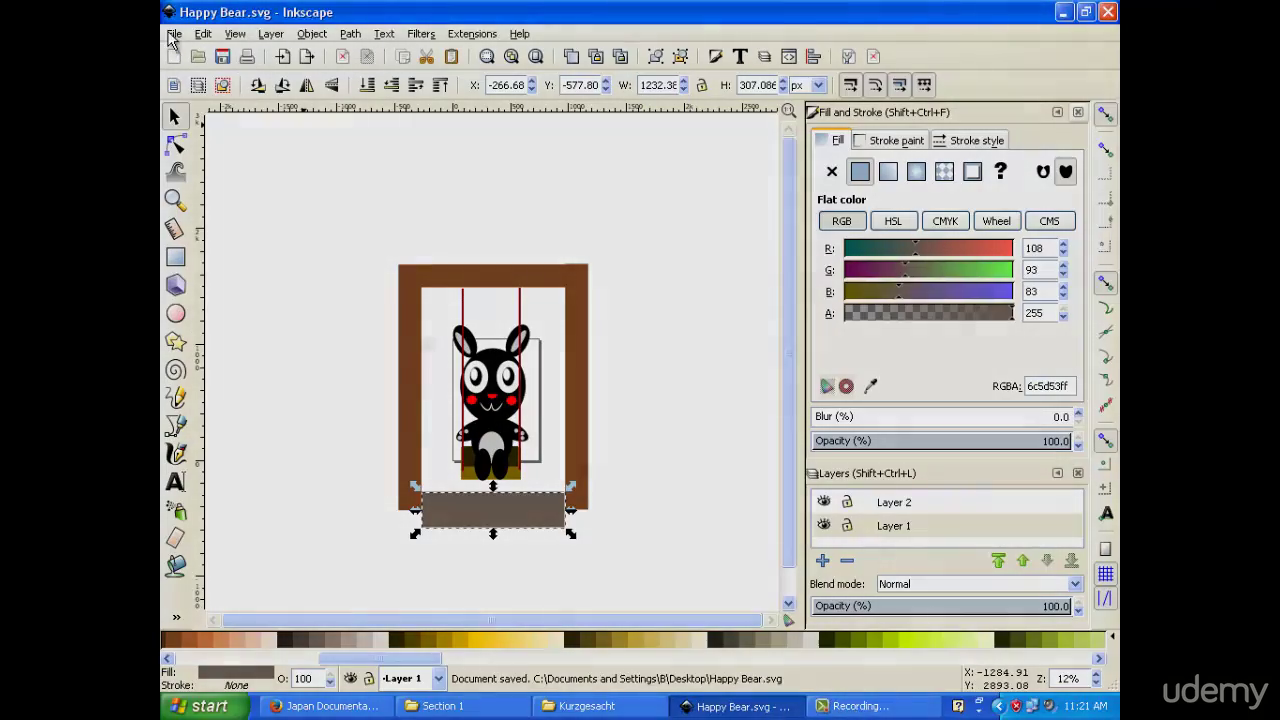